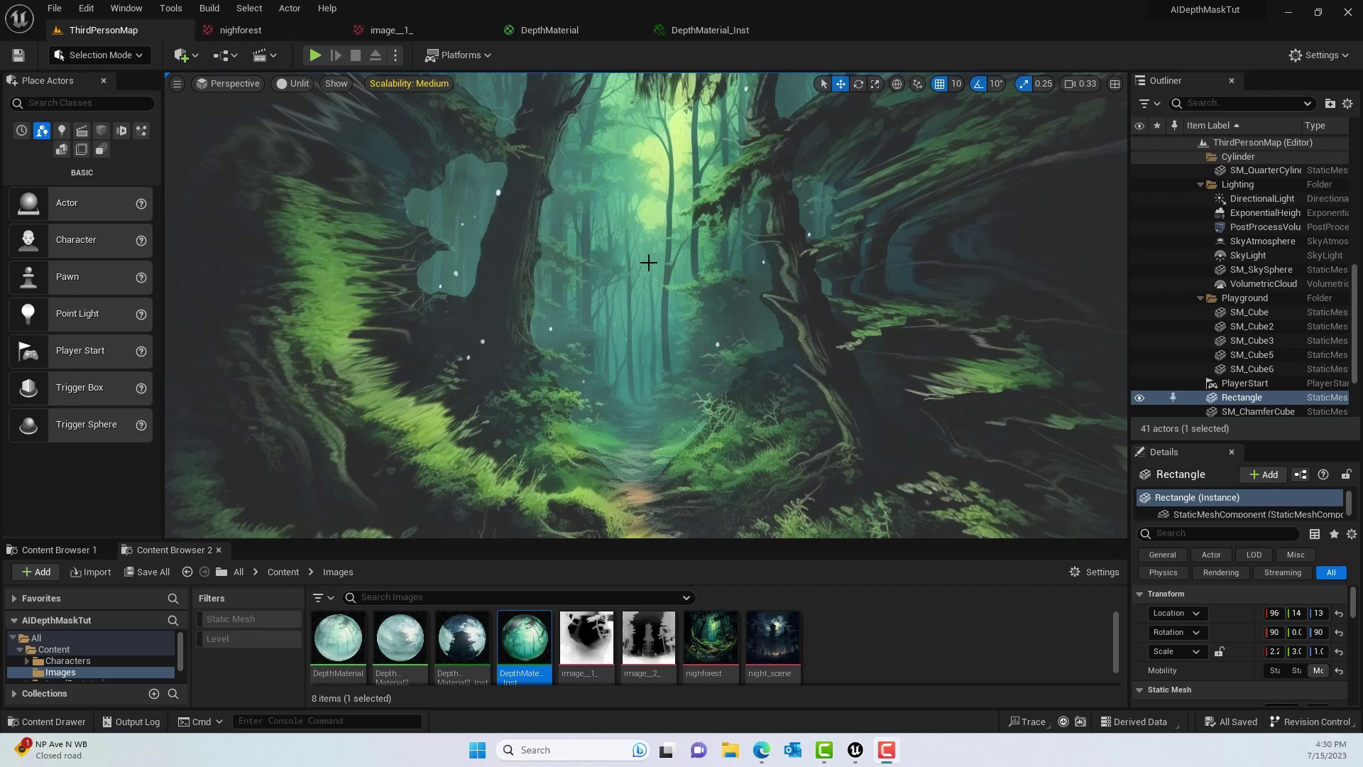
# Examine the finished forest example: the nighforest texture, the DepthMaterial graph, the DepthMaterial_Inst parameters and the rectangle in the level.
pyautogui.click(265, 28)
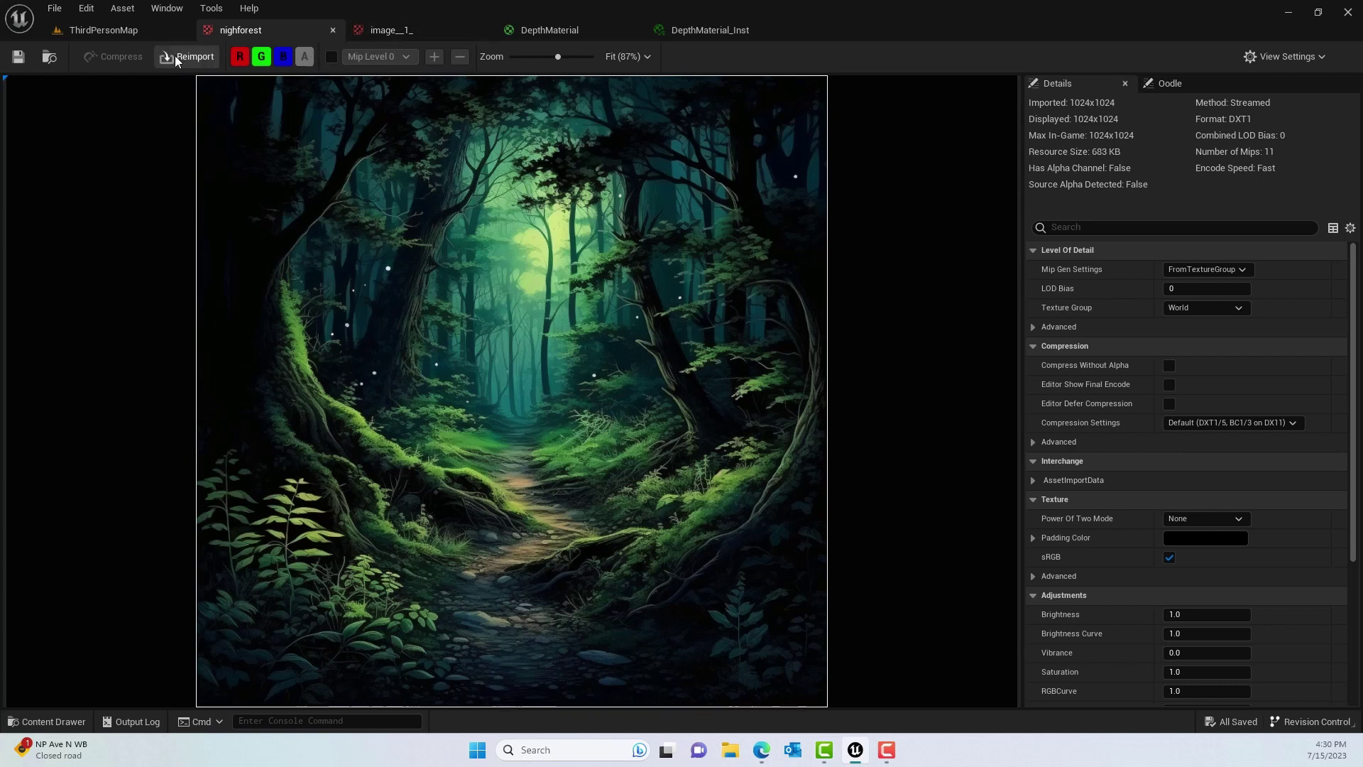
pyautogui.click(104, 30)
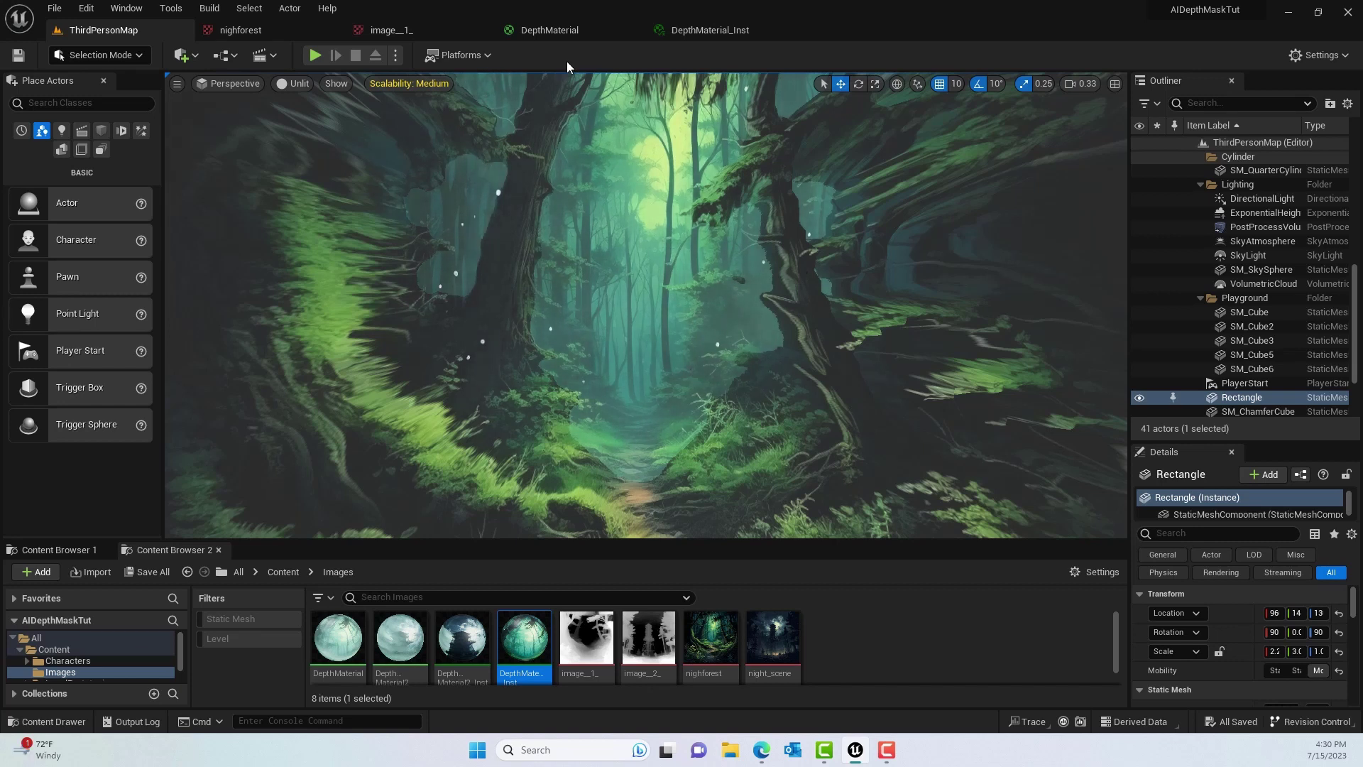
pyautogui.click(567, 33)
pyautogui.moveTo(235, 202)
pyautogui.mouseDown()
pyautogui.moveTo(305, 206)
pyautogui.moveTo(248, 202)
pyautogui.mouseUp()
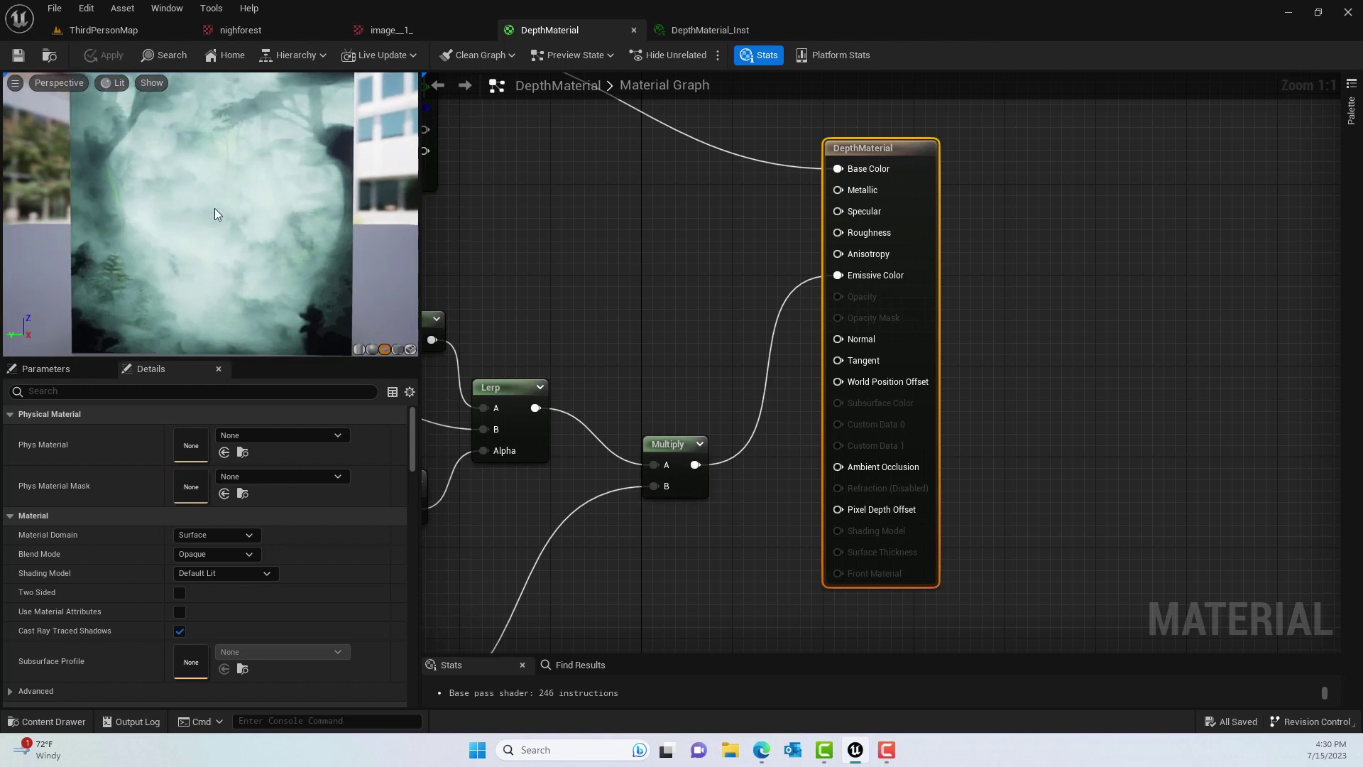
pyautogui.click(703, 30)
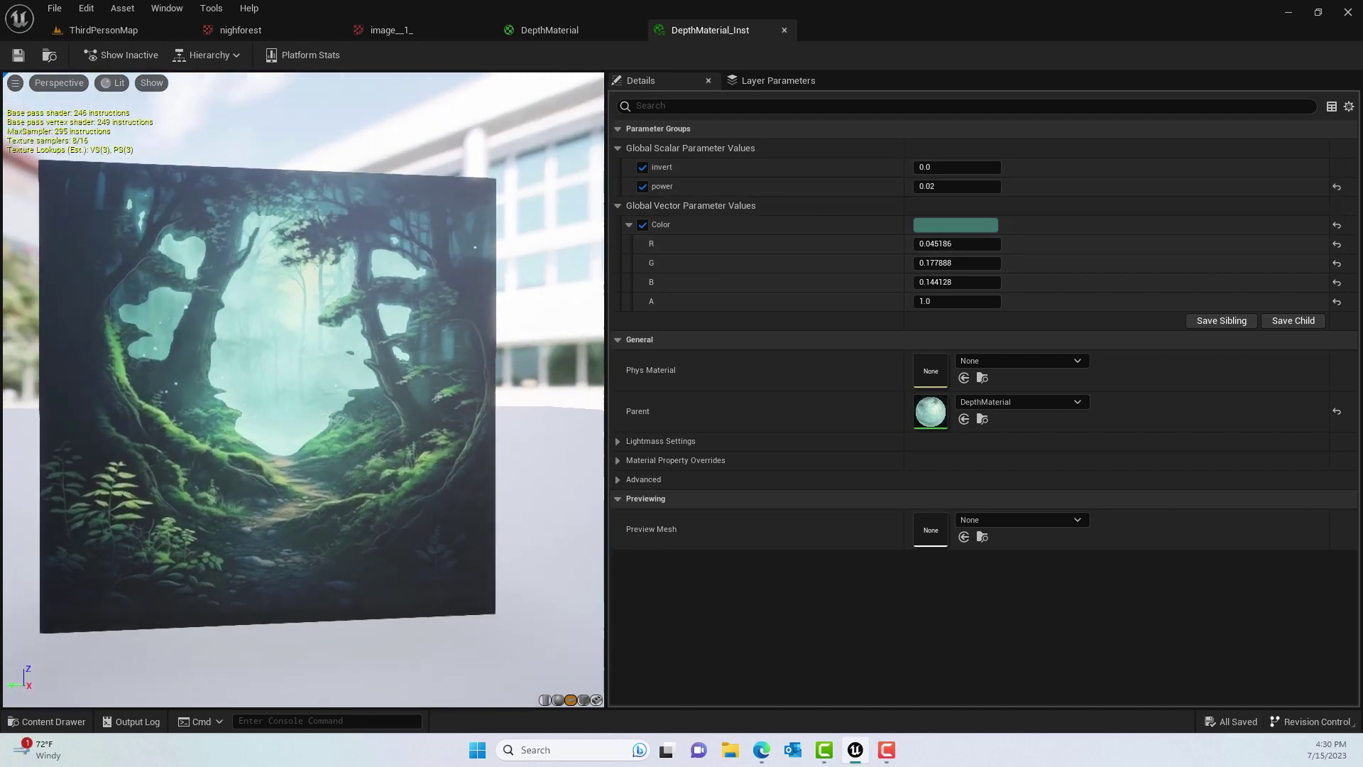
pyautogui.click(145, 28)
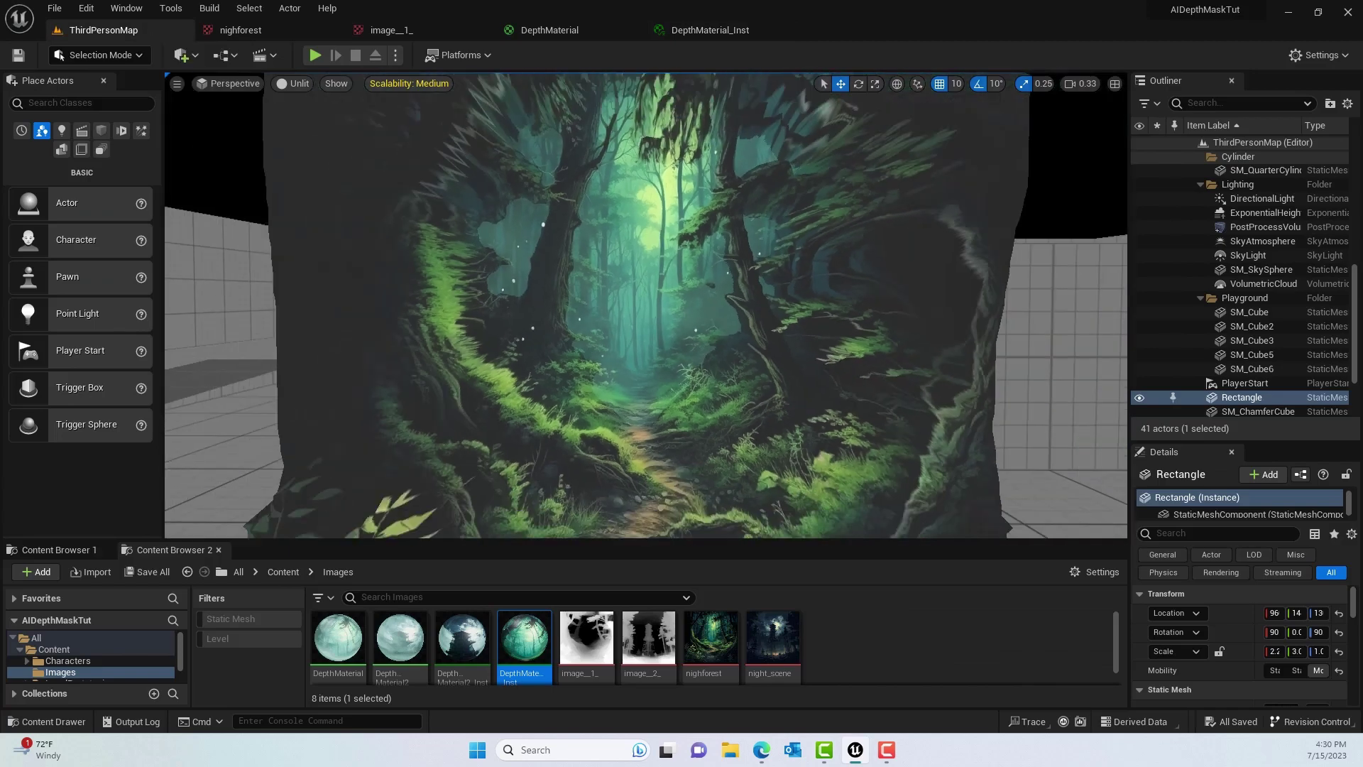
pyautogui.moveTo(646, 305)
pyautogui.mouseDown(button='right')
pyautogui.moveTo(752, 305)
pyautogui.moveTo(646, 305)
pyautogui.mouseUp(button='right')
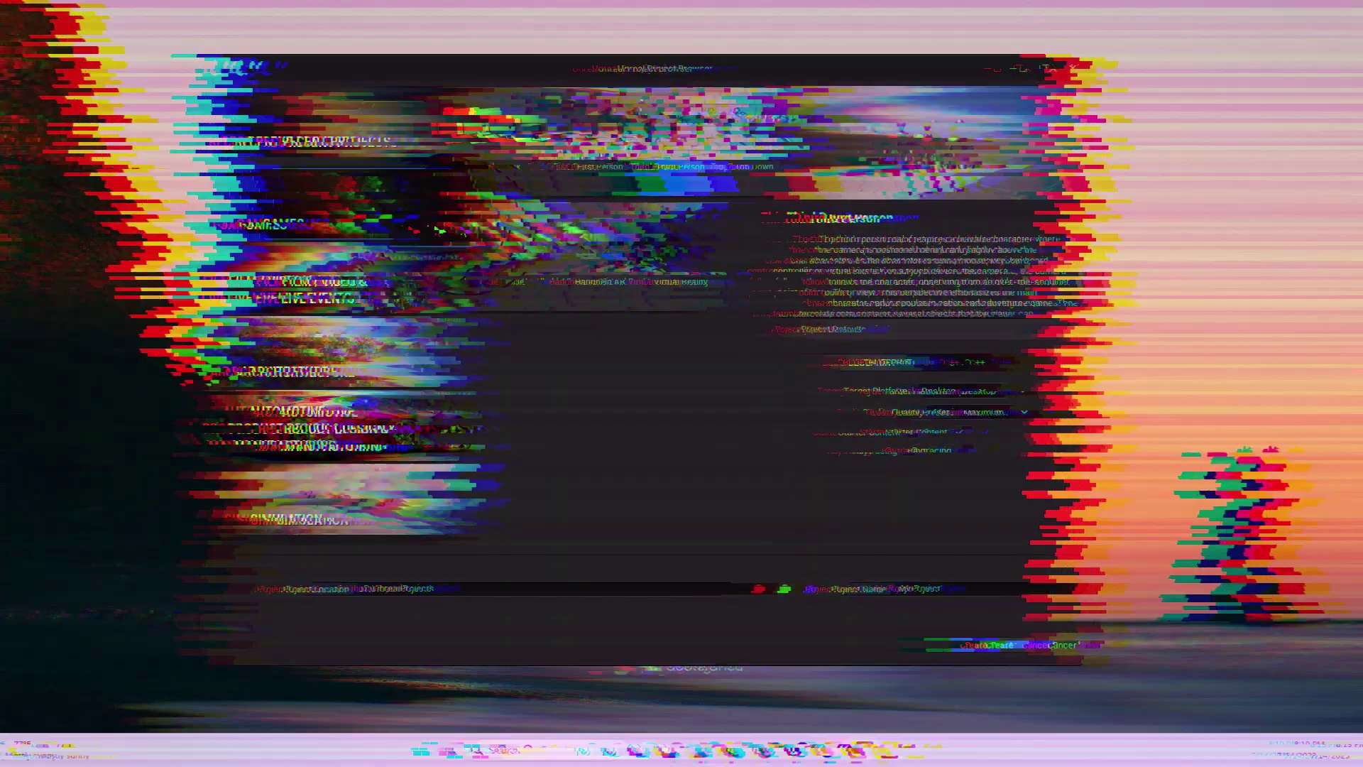
# Create a new Games project from the Third Person template with the name AIDepthMaskTut.
pyautogui.click(641, 170)
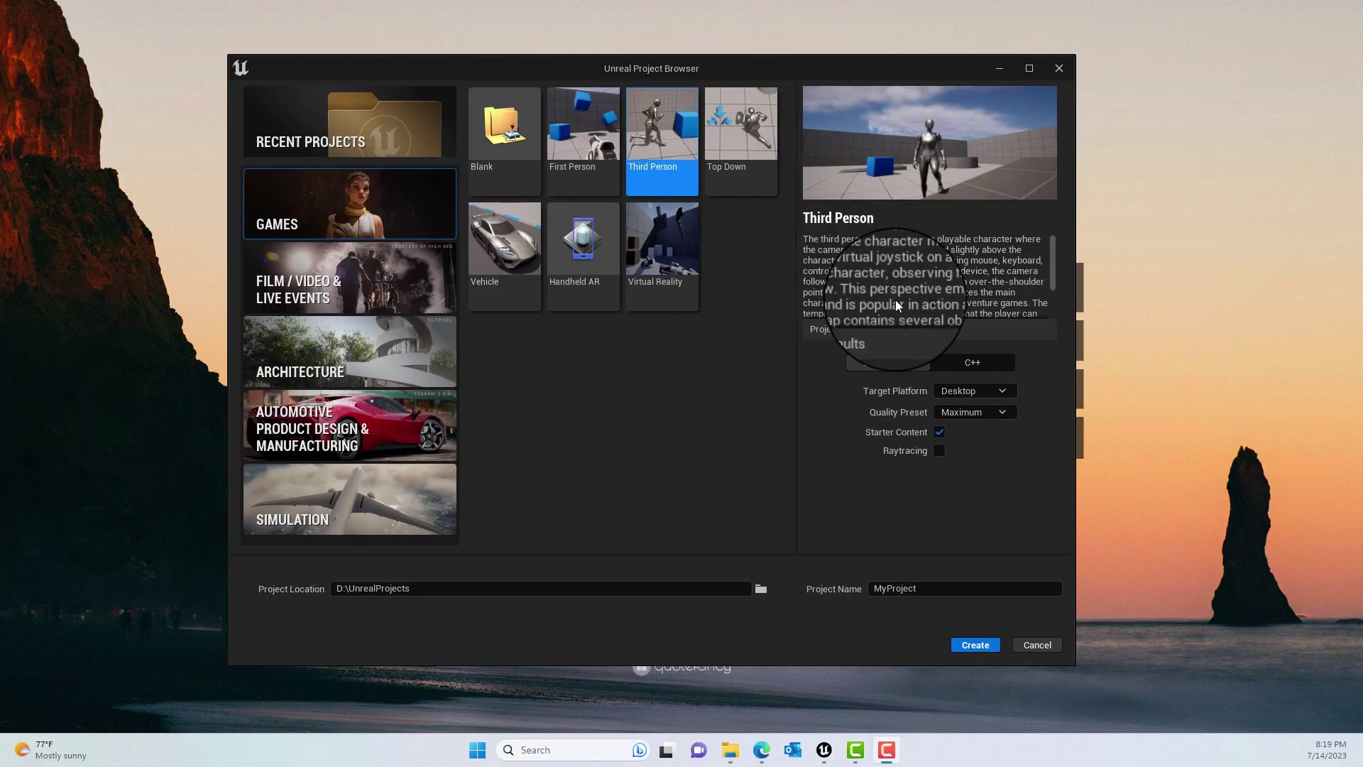
pyautogui.moveTo(950, 590); pyautogui.dragTo(828, 591)
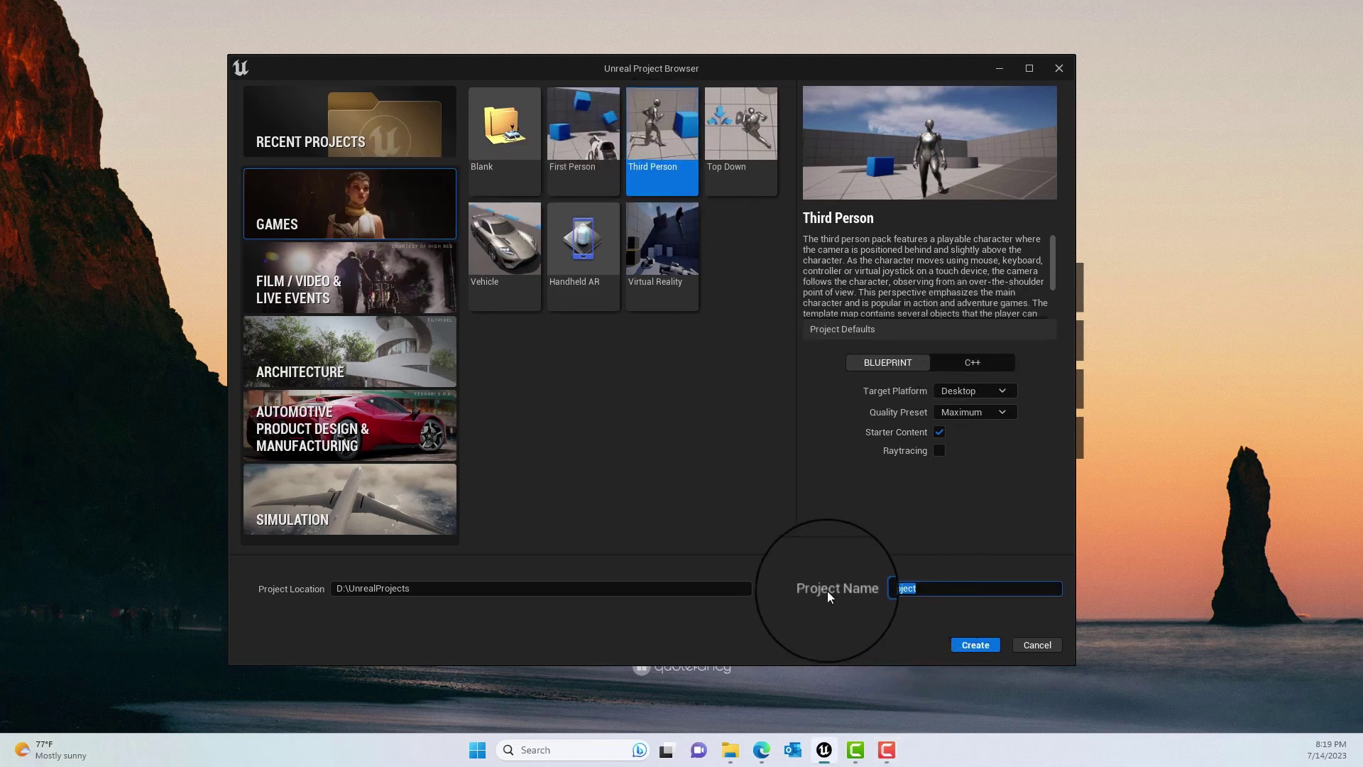
pyautogui.press('BackSpace')
pyautogui.write('thMaskTut')
pyautogui.click(976, 645)
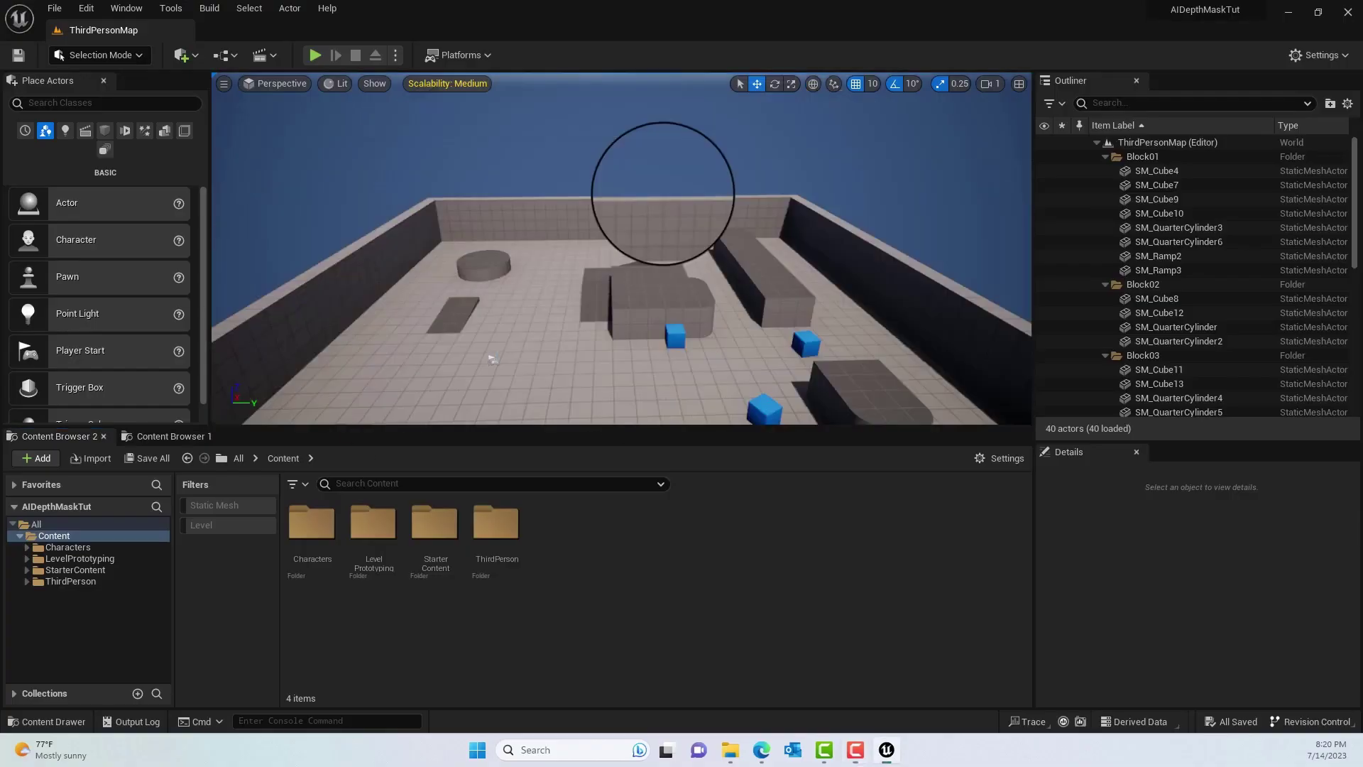
# Create a new folder named Images inside the project's Content folder.
pyautogui.moveTo(662, 193); pyautogui.dragTo(639, 259, button='right')
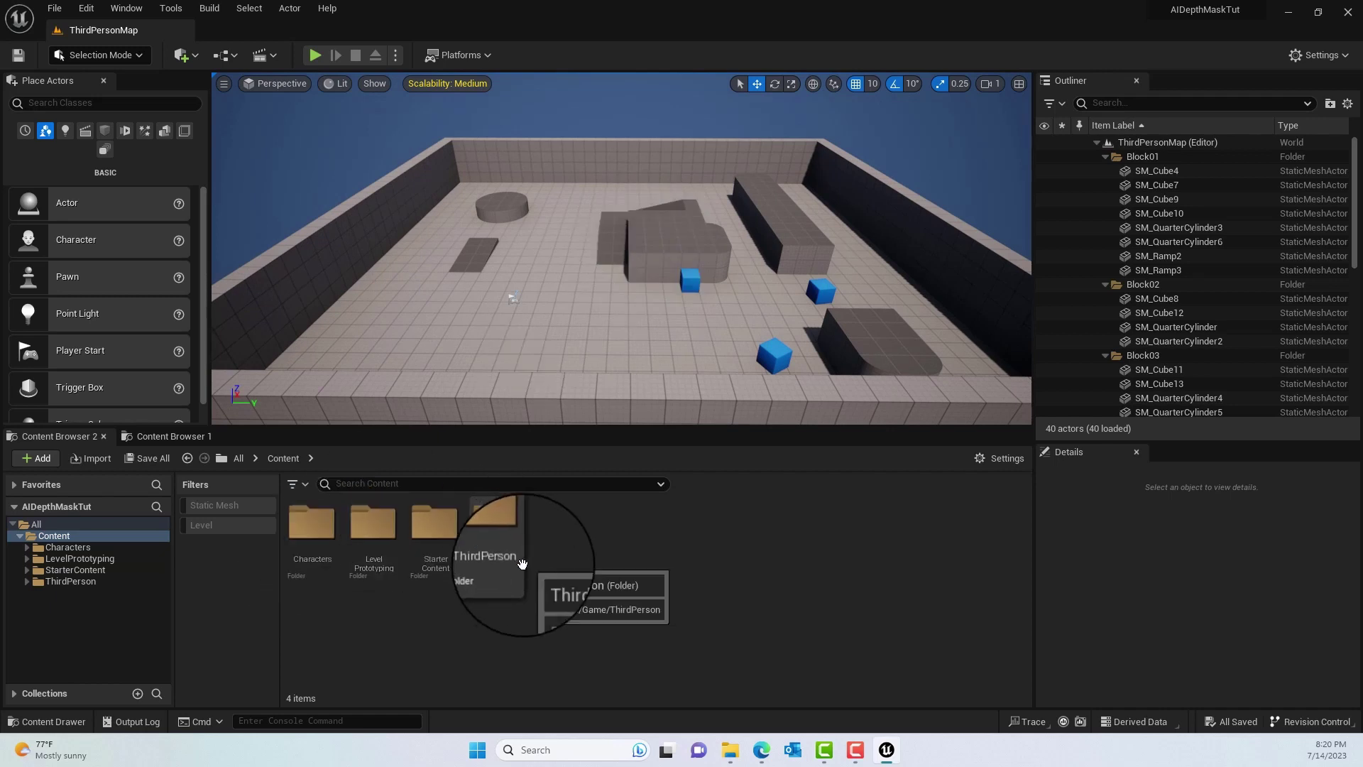
pyautogui.rightClick(563, 551)
pyautogui.click(639, 107)
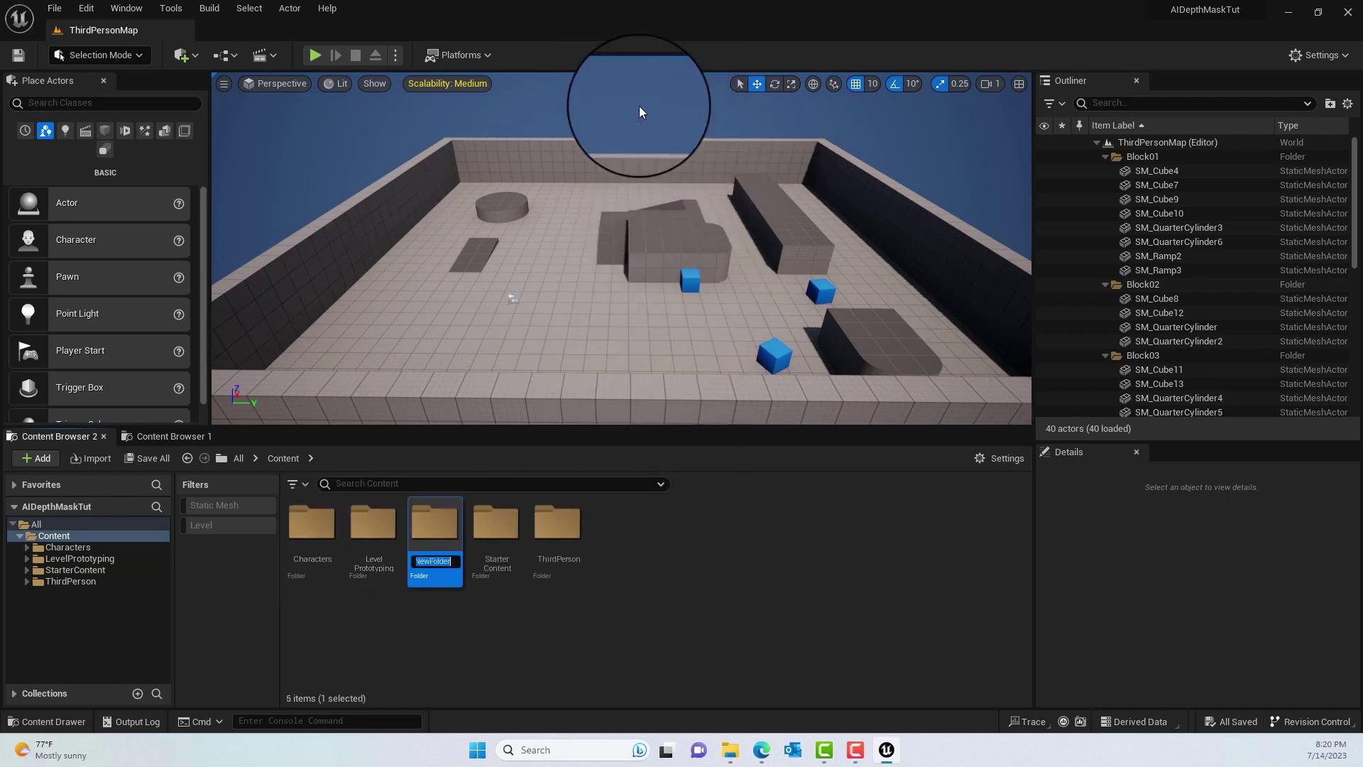
pyautogui.write('Imag')
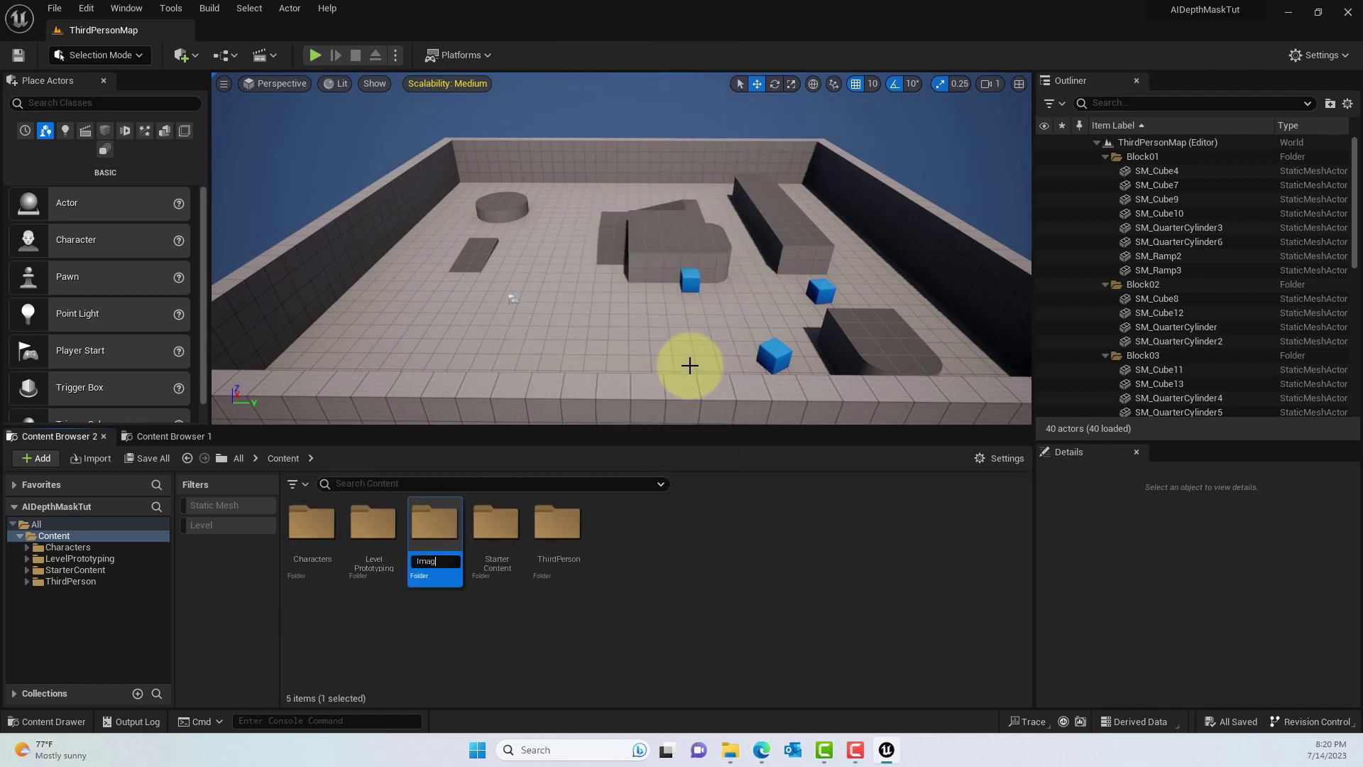
pyautogui.write('es')
pyautogui.press('Return')
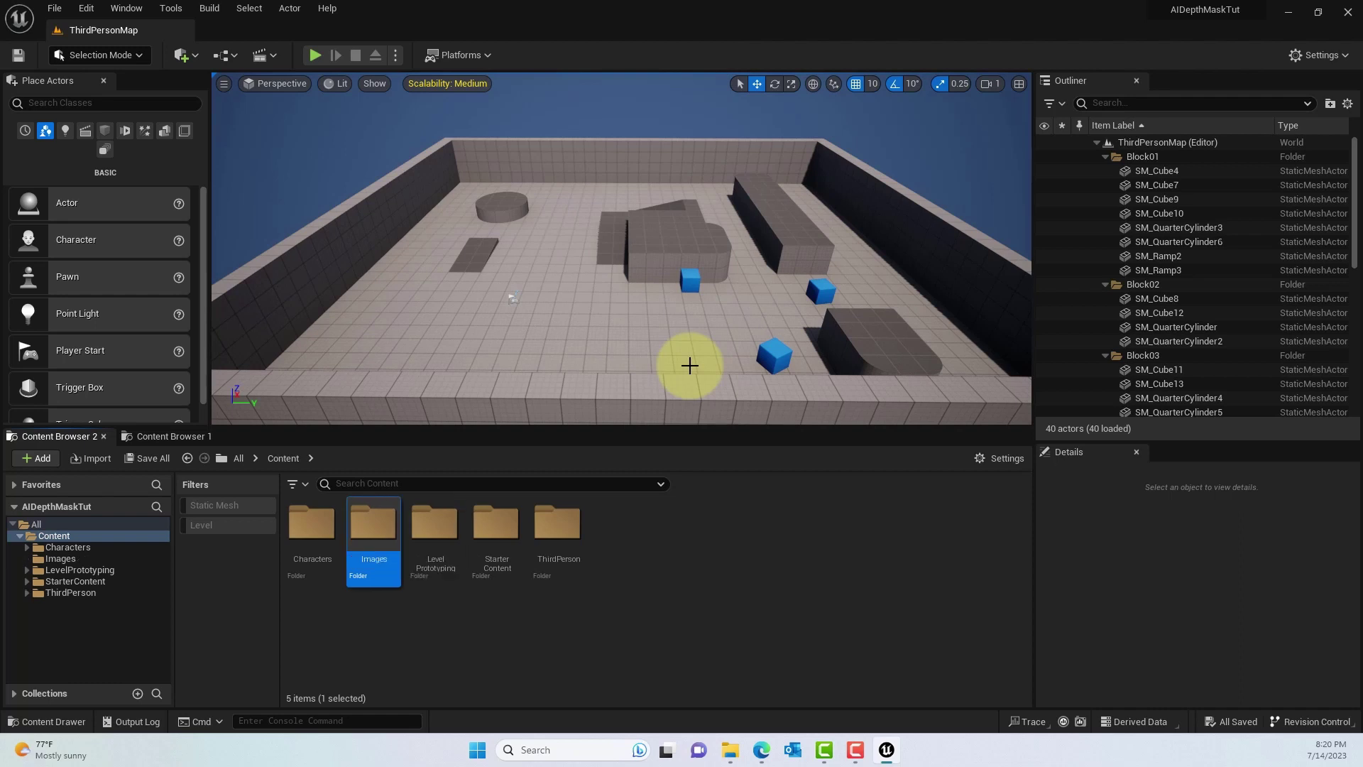
# Import the nighforest picture into the Images folder, inspect the texture in its editor and return to the level.
pyautogui.doubleClick(380, 529)
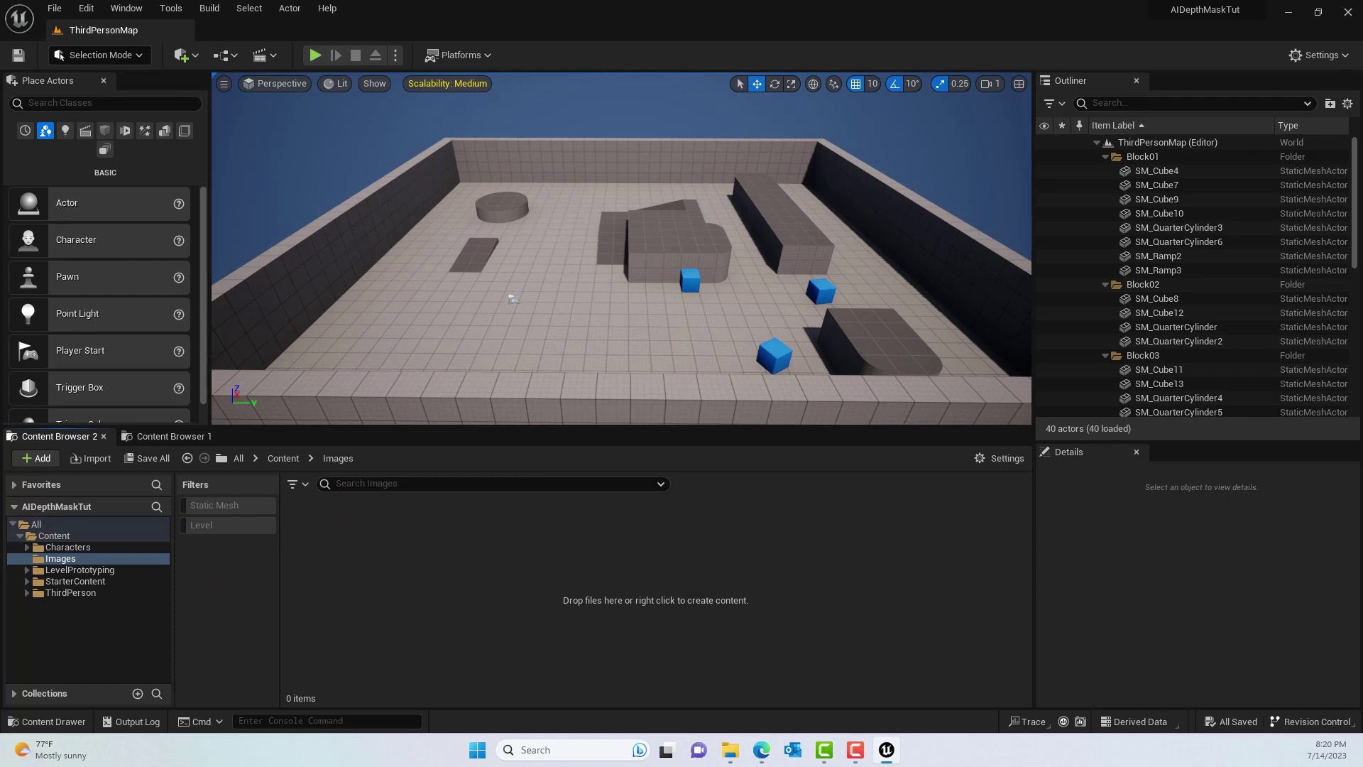
pyautogui.moveTo(0, 467); pyautogui.dragTo(443, 560)
pyautogui.click(406, 550)
pyautogui.click(316, 536)
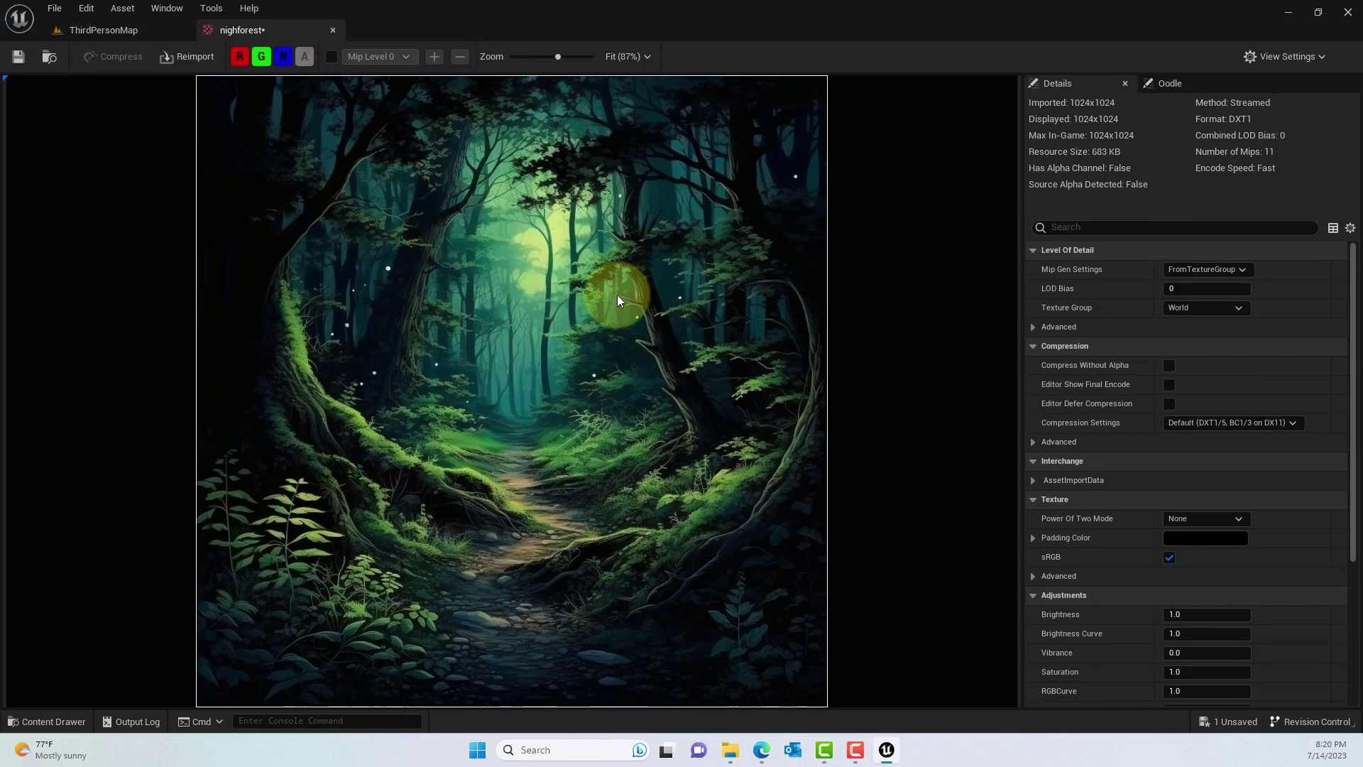
pyautogui.click(126, 32)
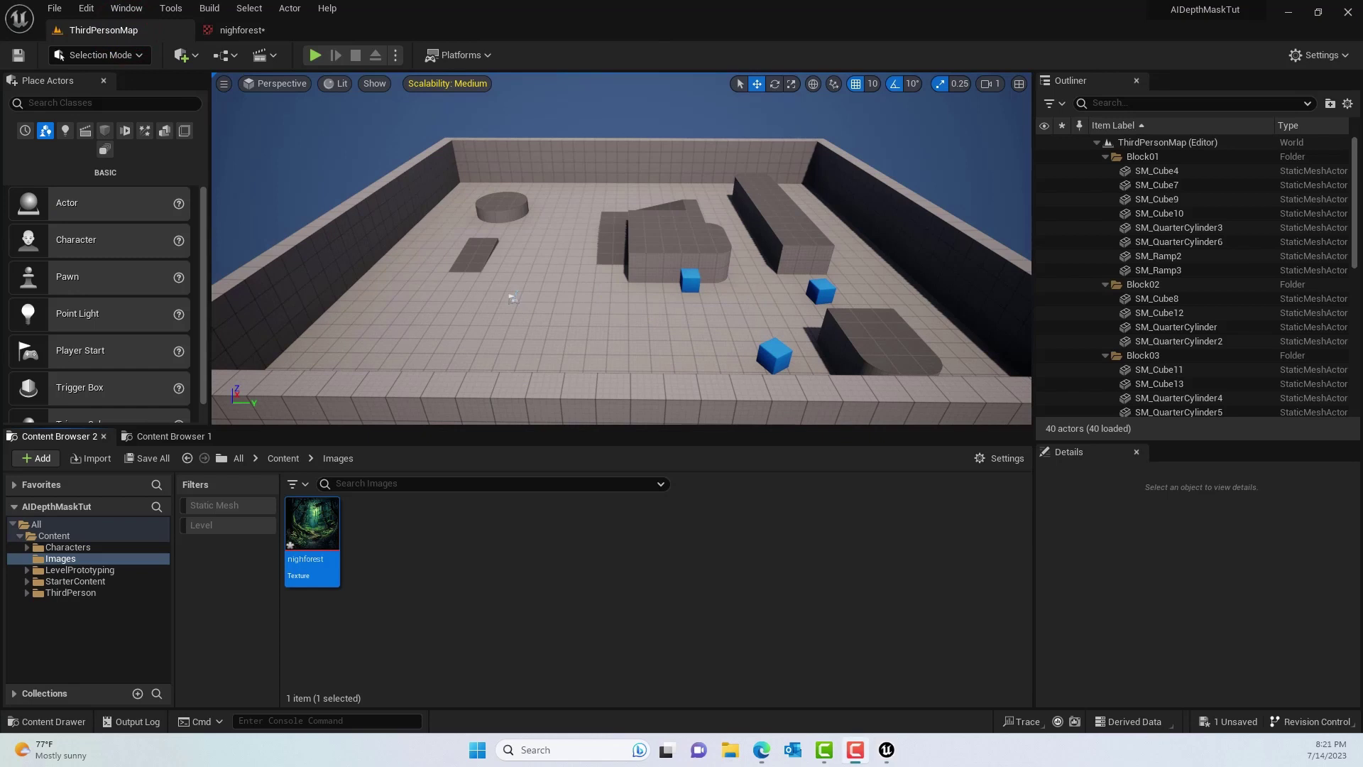
# Export the nighforest texture as a PNG file to the Desktop.
pyautogui.rightClick(307, 541)
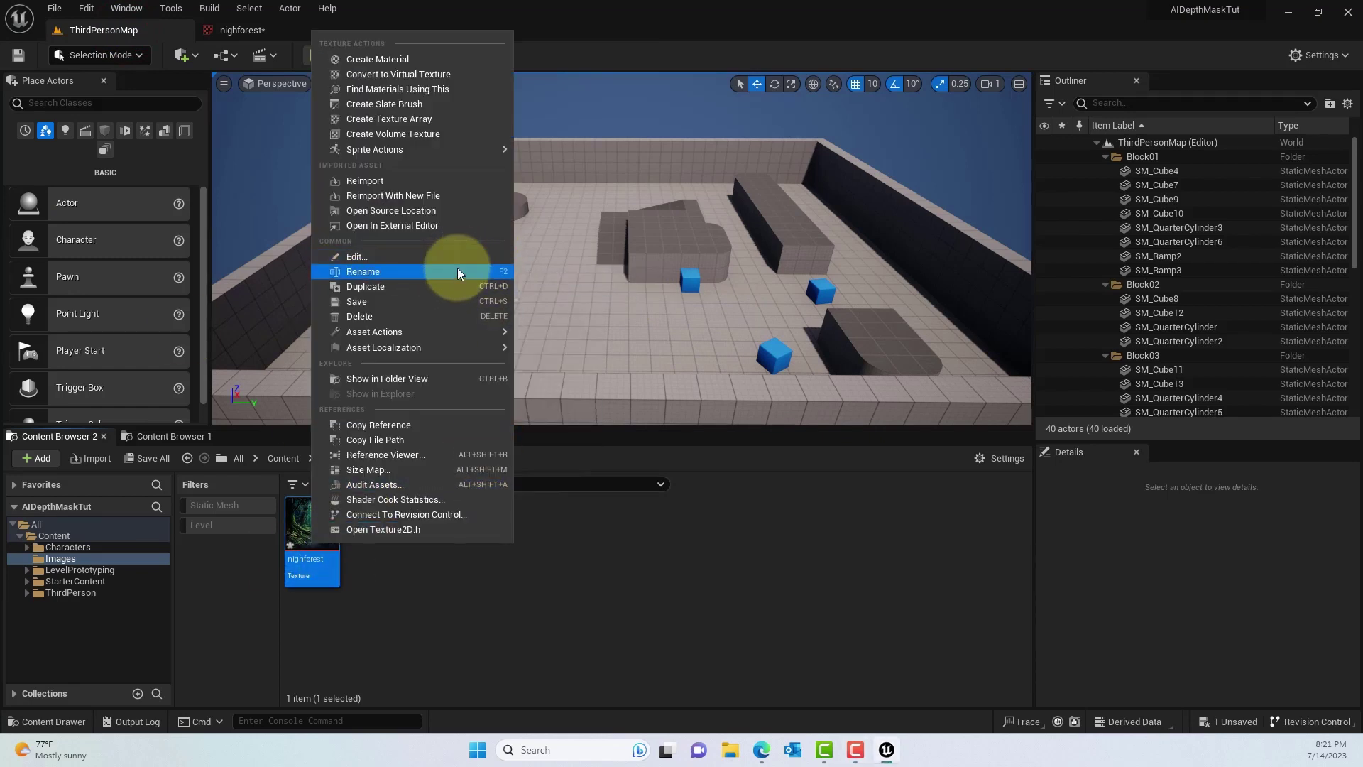
pyautogui.moveTo(468, 332)
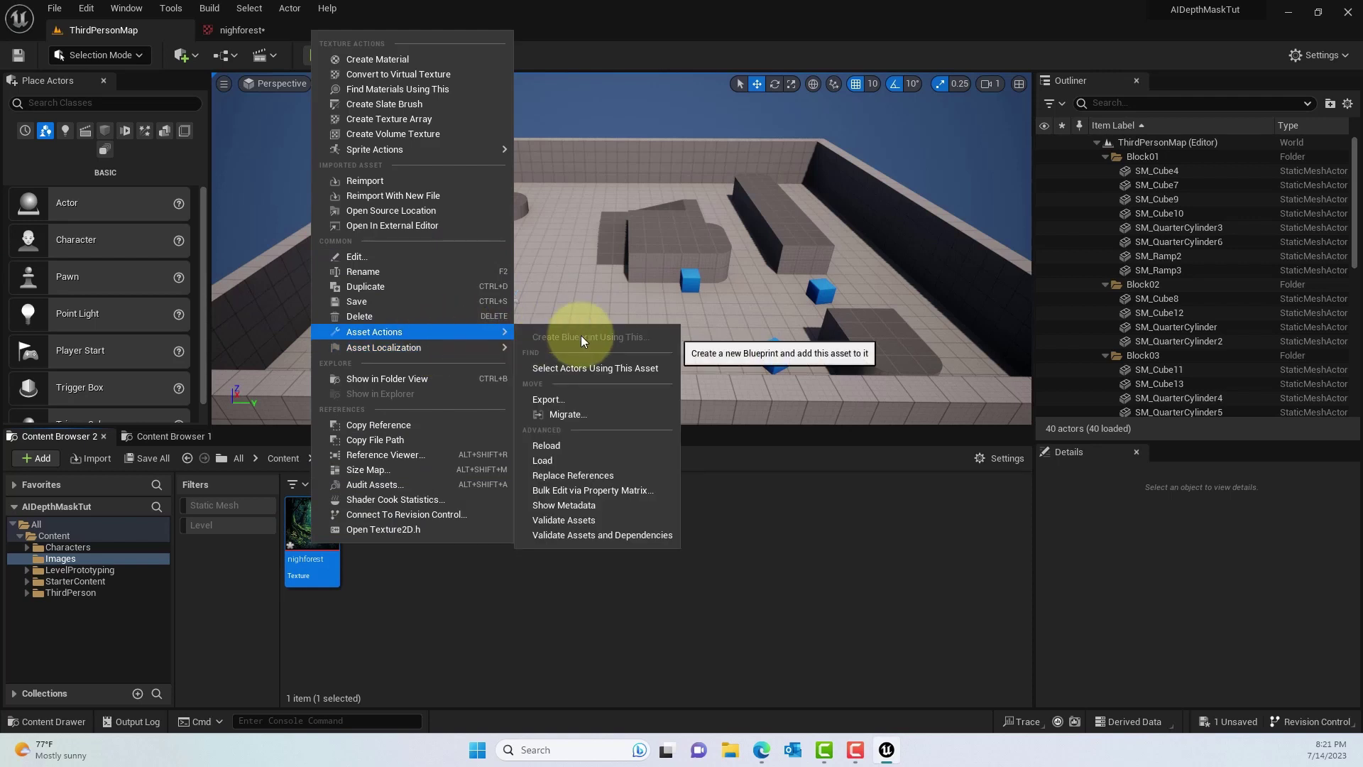
pyautogui.click(558, 402)
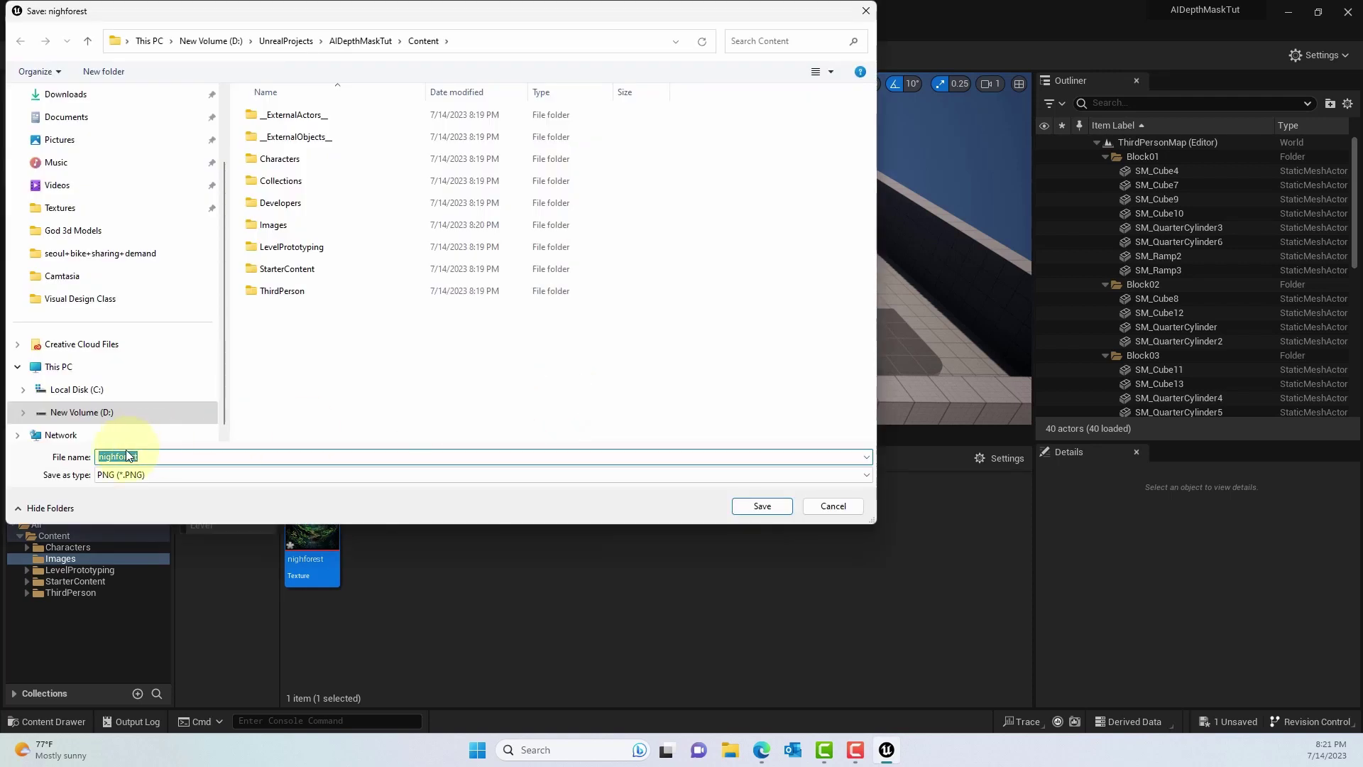
pyautogui.scroll(2, 162, 334)
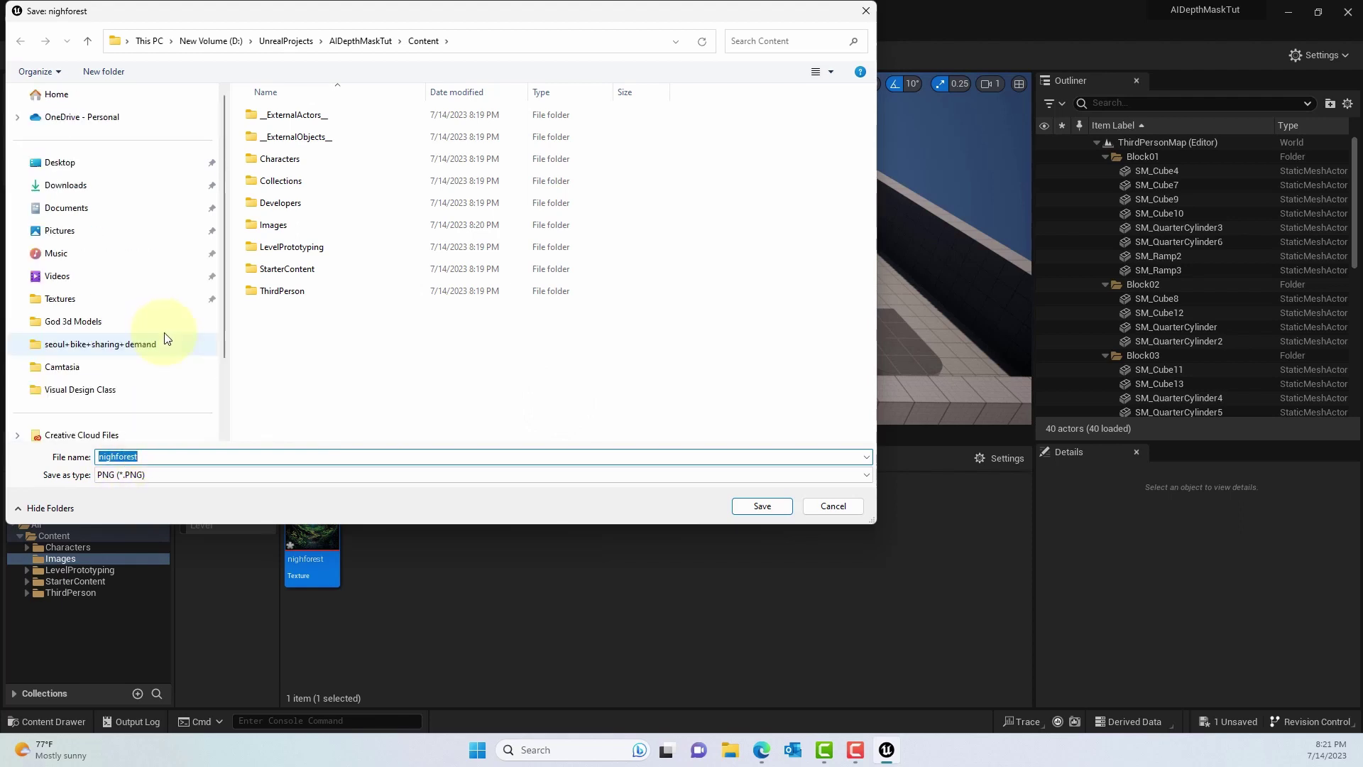
pyautogui.click(100, 162)
pyautogui.click(762, 504)
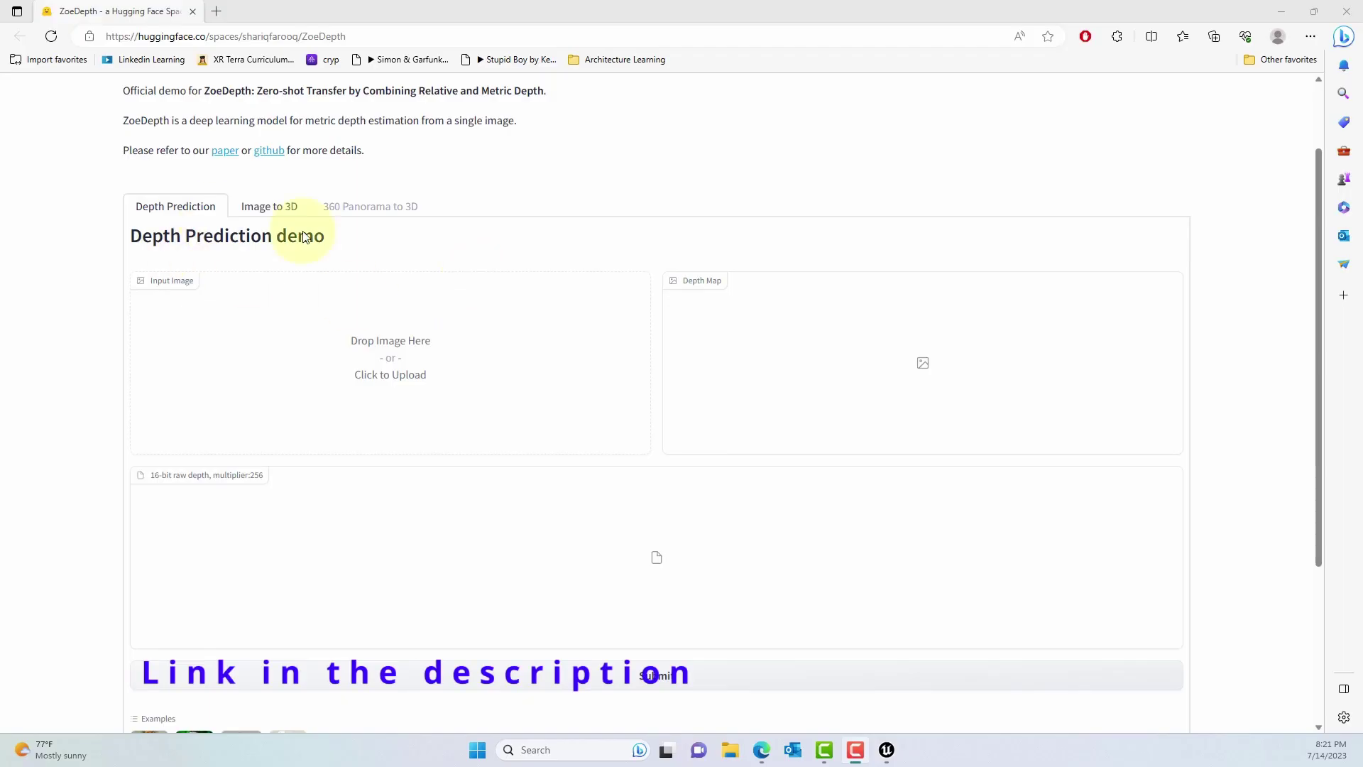
# In the browser's ZoeDepth demo, generate a depth map from the nighforest image and download the 16-bit raw depth file.
pyautogui.click(193, 35)
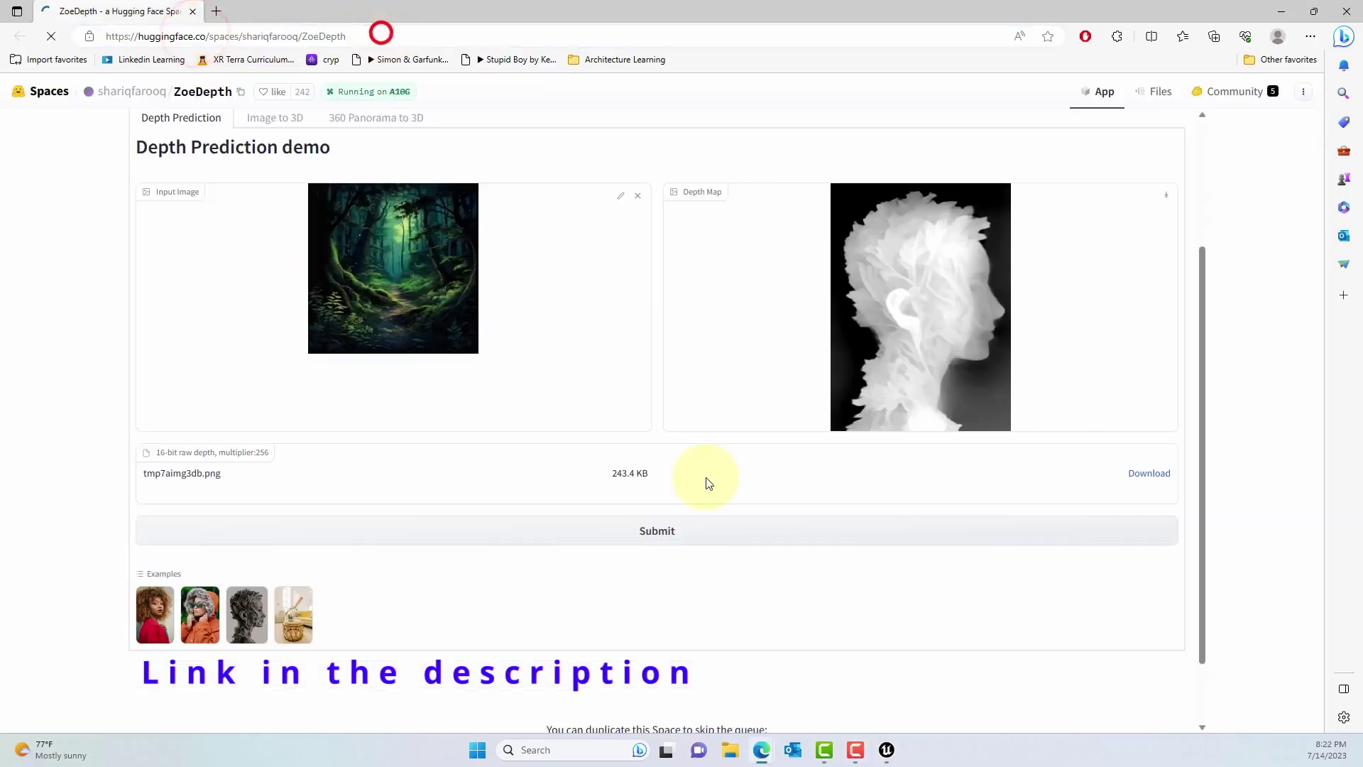
pyautogui.click(632, 532)
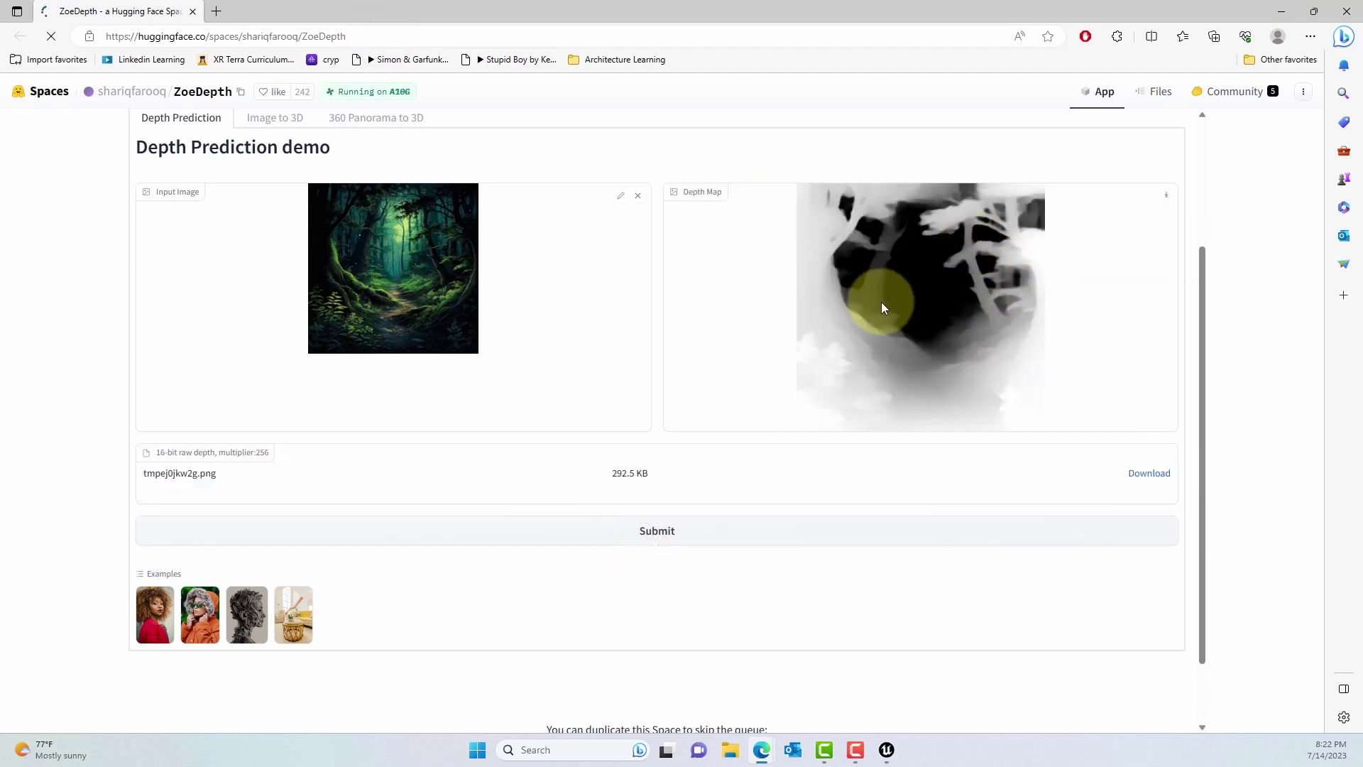
pyautogui.click(1145, 474)
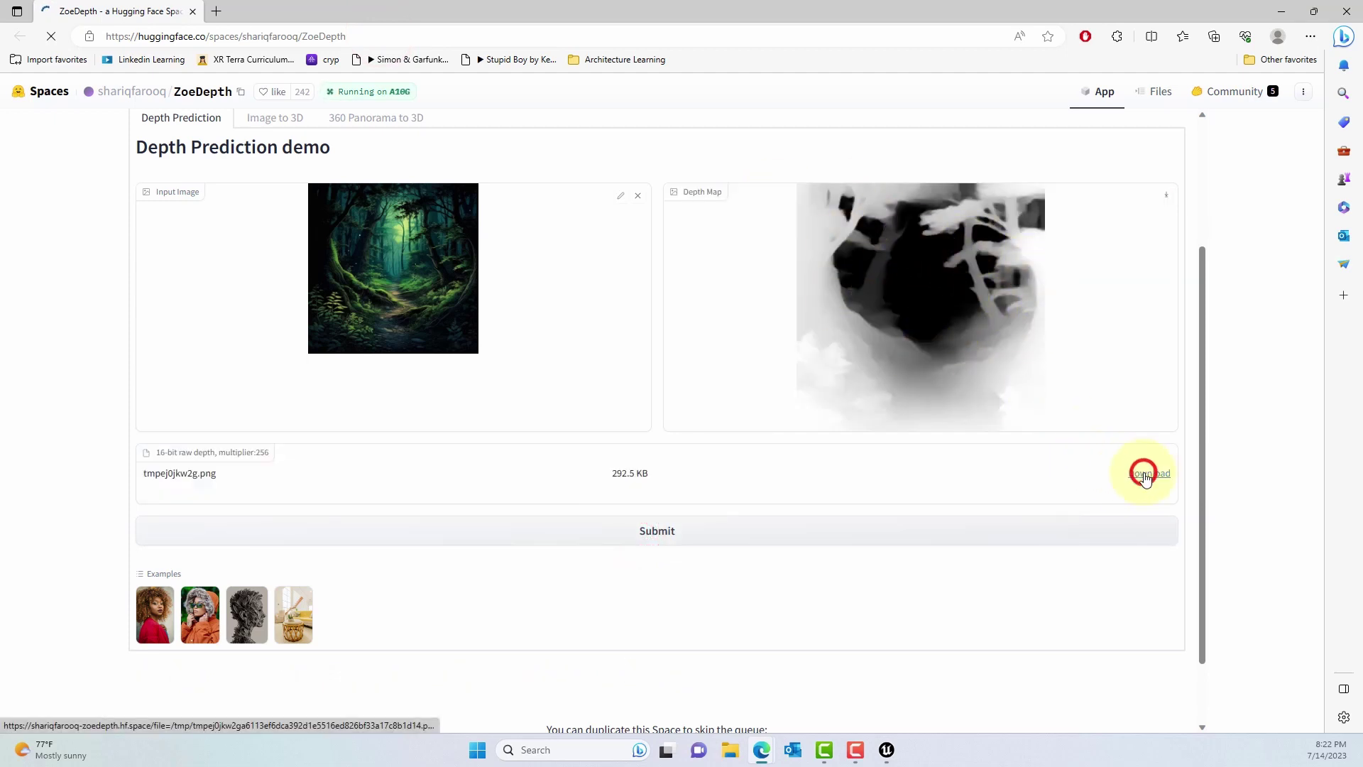
pyautogui.click(856, 121)
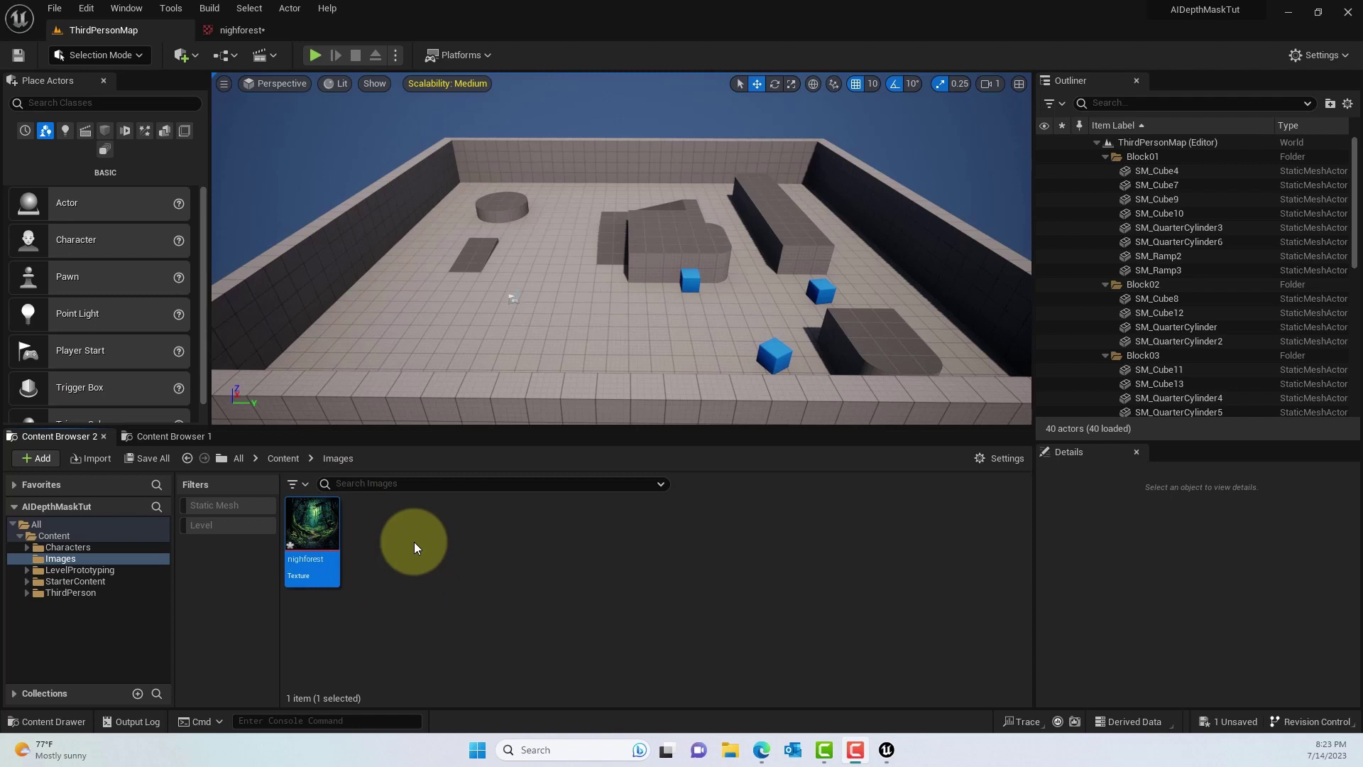
# Back in Unreal Editor, create a new material named DepthMaterial in the Images folder.
pyautogui.rightClick(415, 542)
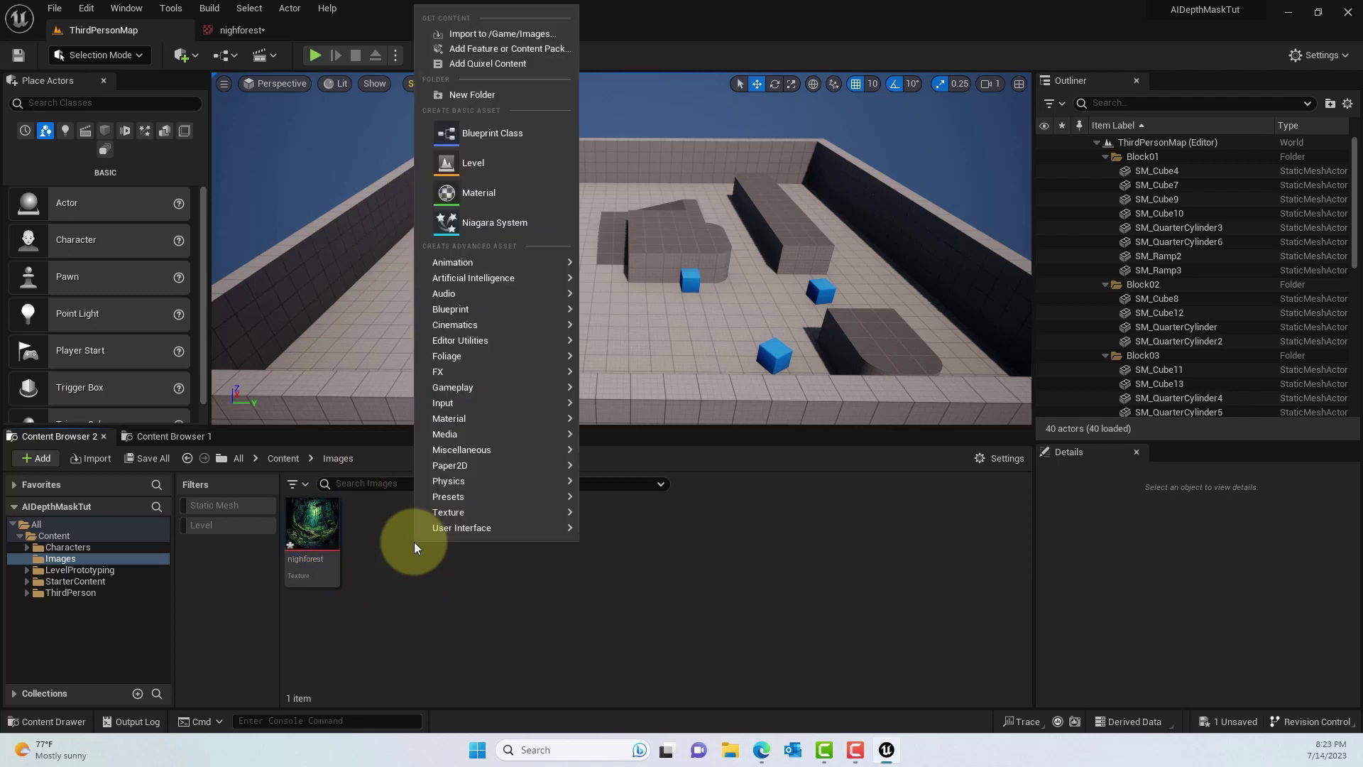
pyautogui.moveTo(497, 373)
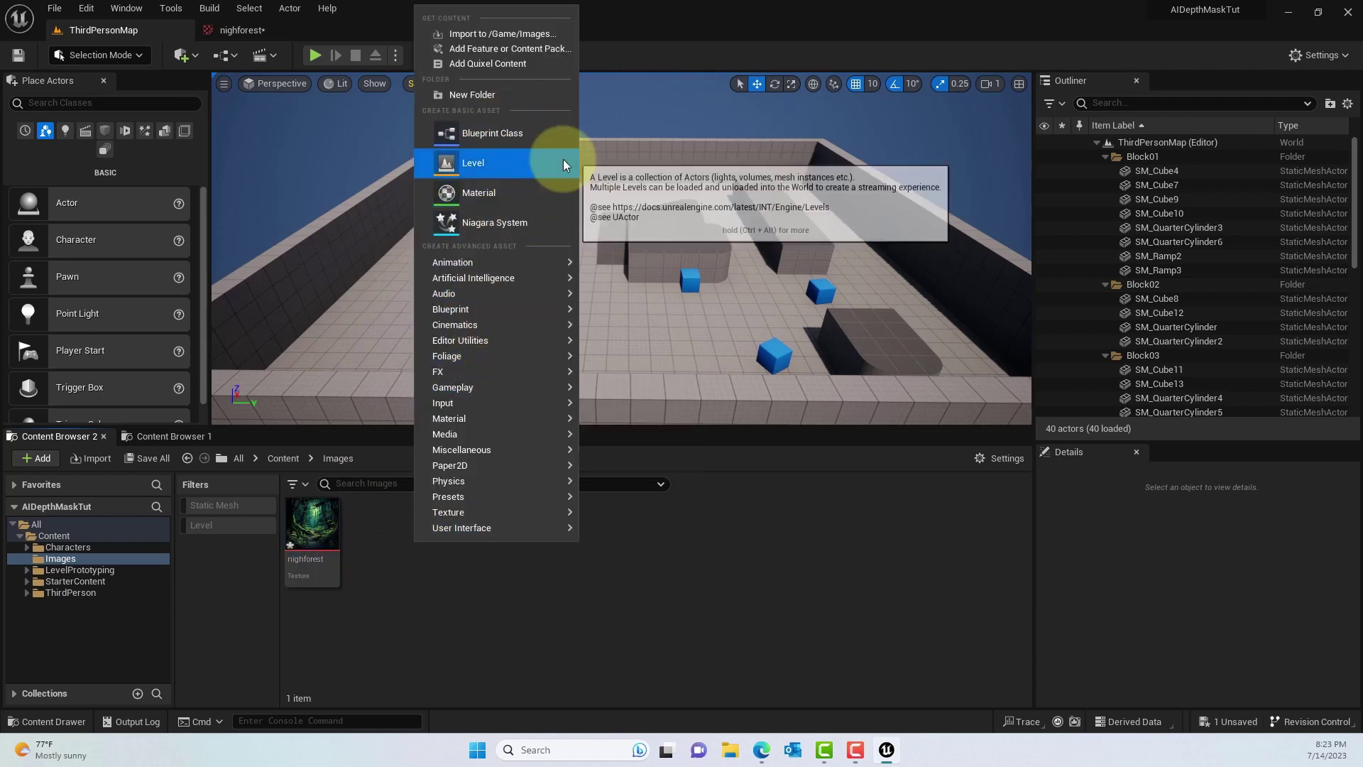
pyautogui.click(520, 195)
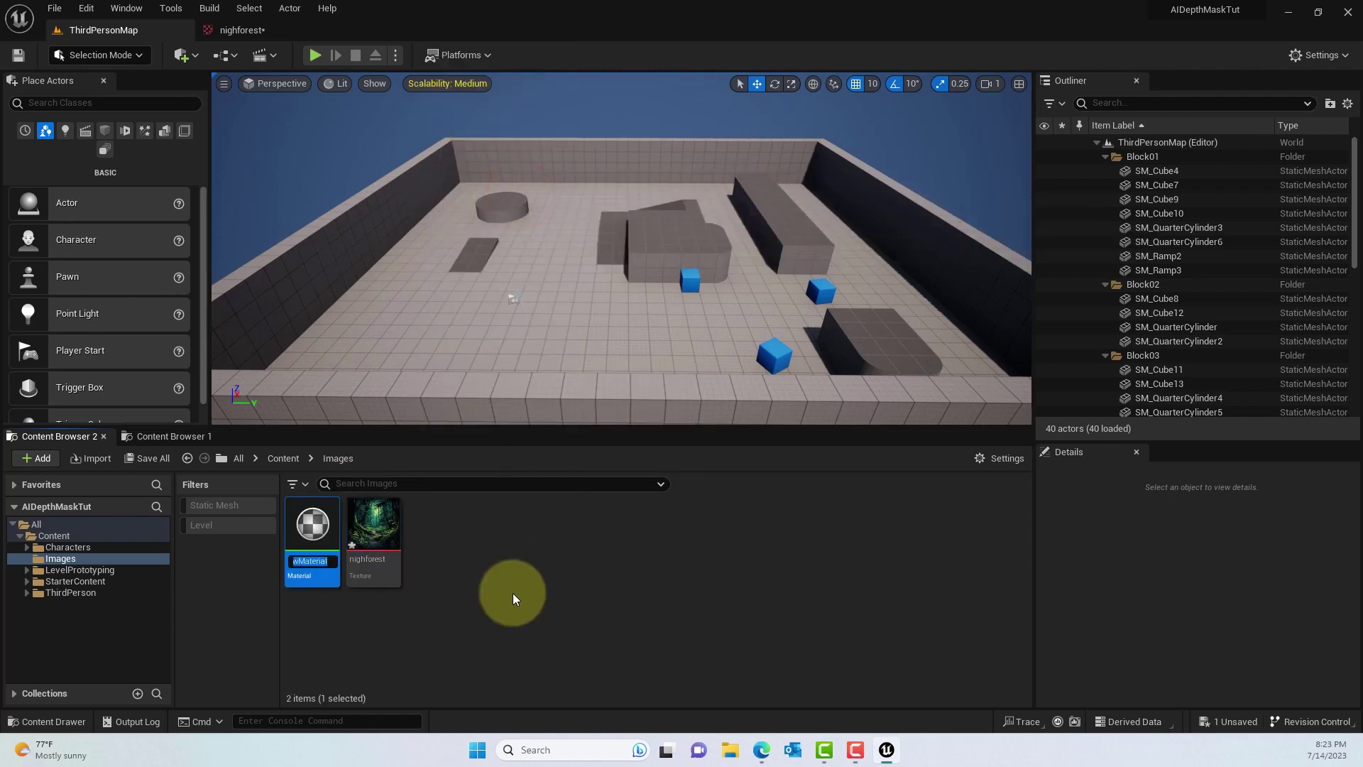
pyautogui.write('Dept')
pyautogui.write('hMaterial')
pyautogui.press('Return')
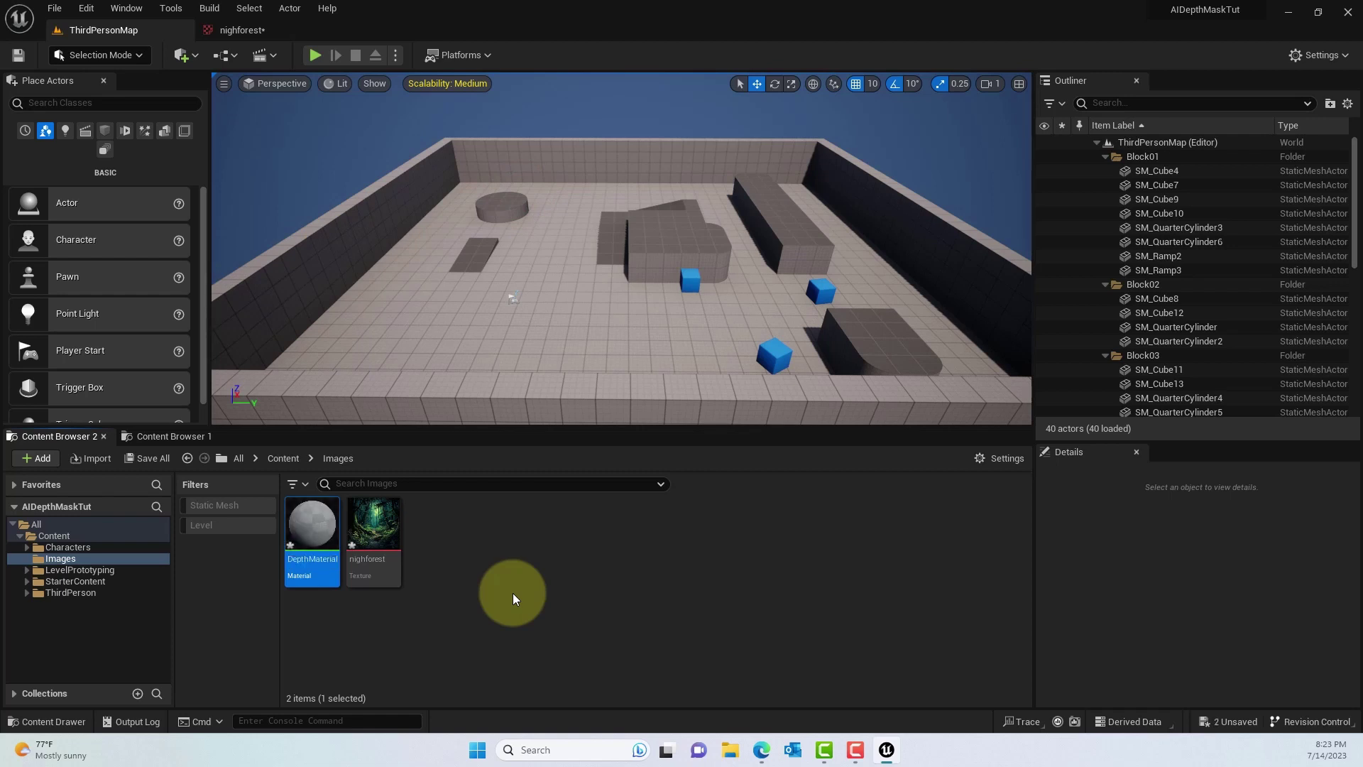
# Open DepthMaterial, widen its graph area, add the nighforest texture as a Texture Sample and connect its RGB output to Base Color.
pyautogui.doubleClick(311, 527)
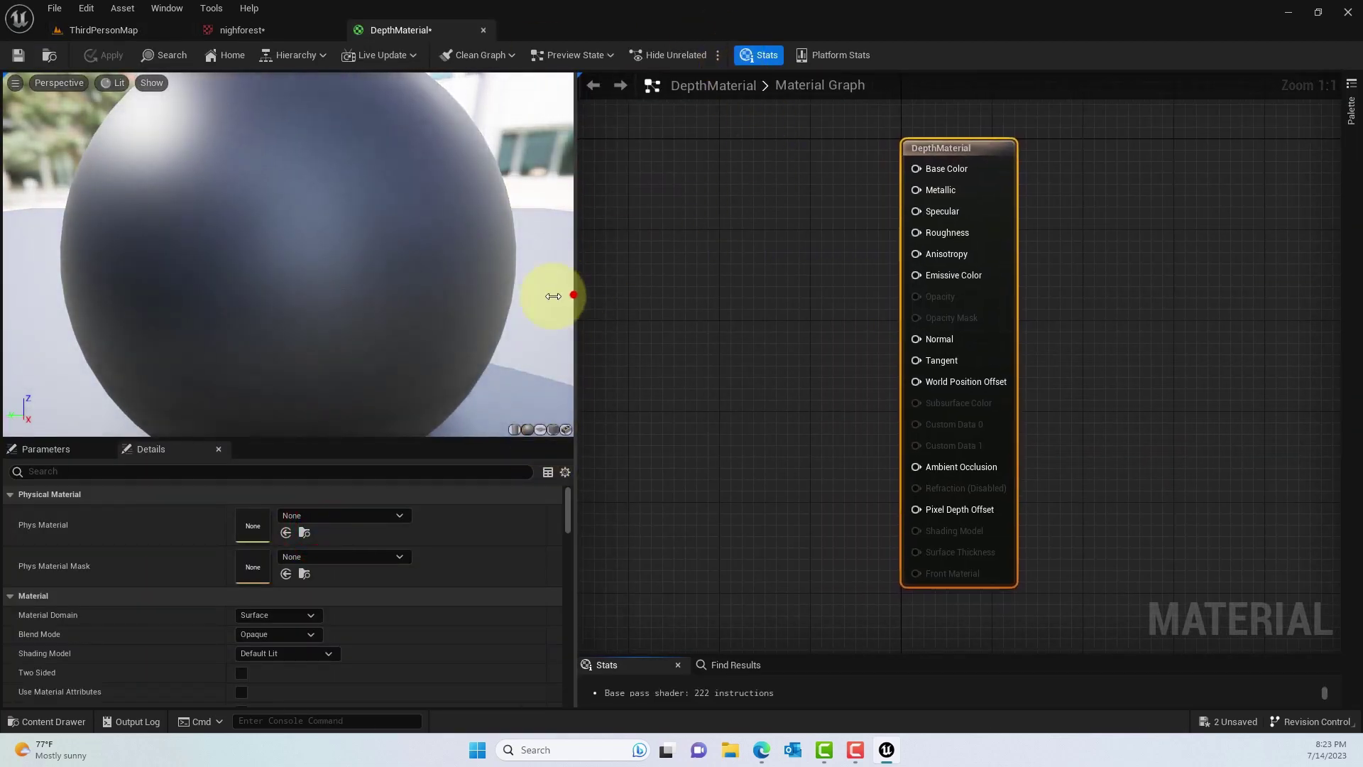
pyautogui.moveTo(575, 294); pyautogui.dragTo(420, 297)
pyautogui.moveTo(577, 318); pyautogui.dragTo(749, 319, button='right')
pyautogui.hotkey('ctrl', 'space')
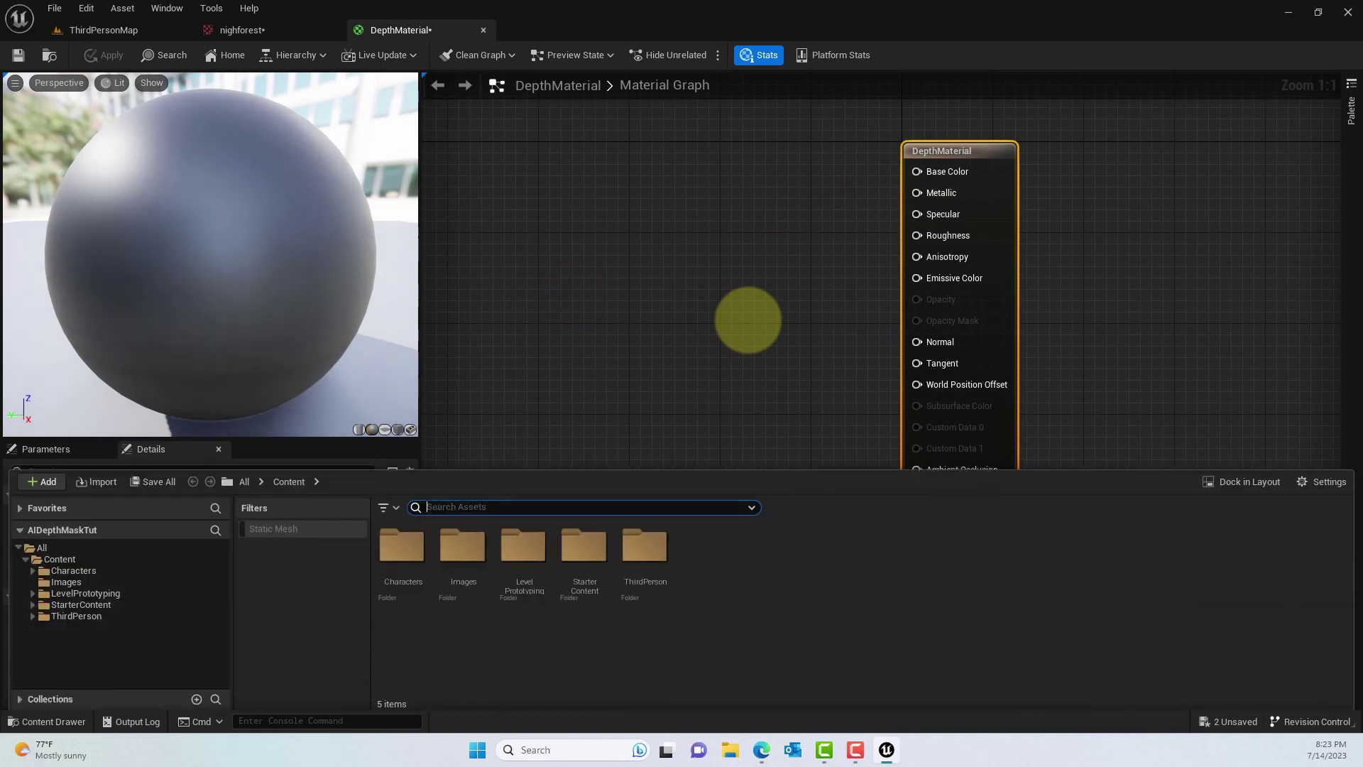
pyautogui.click(80, 560)
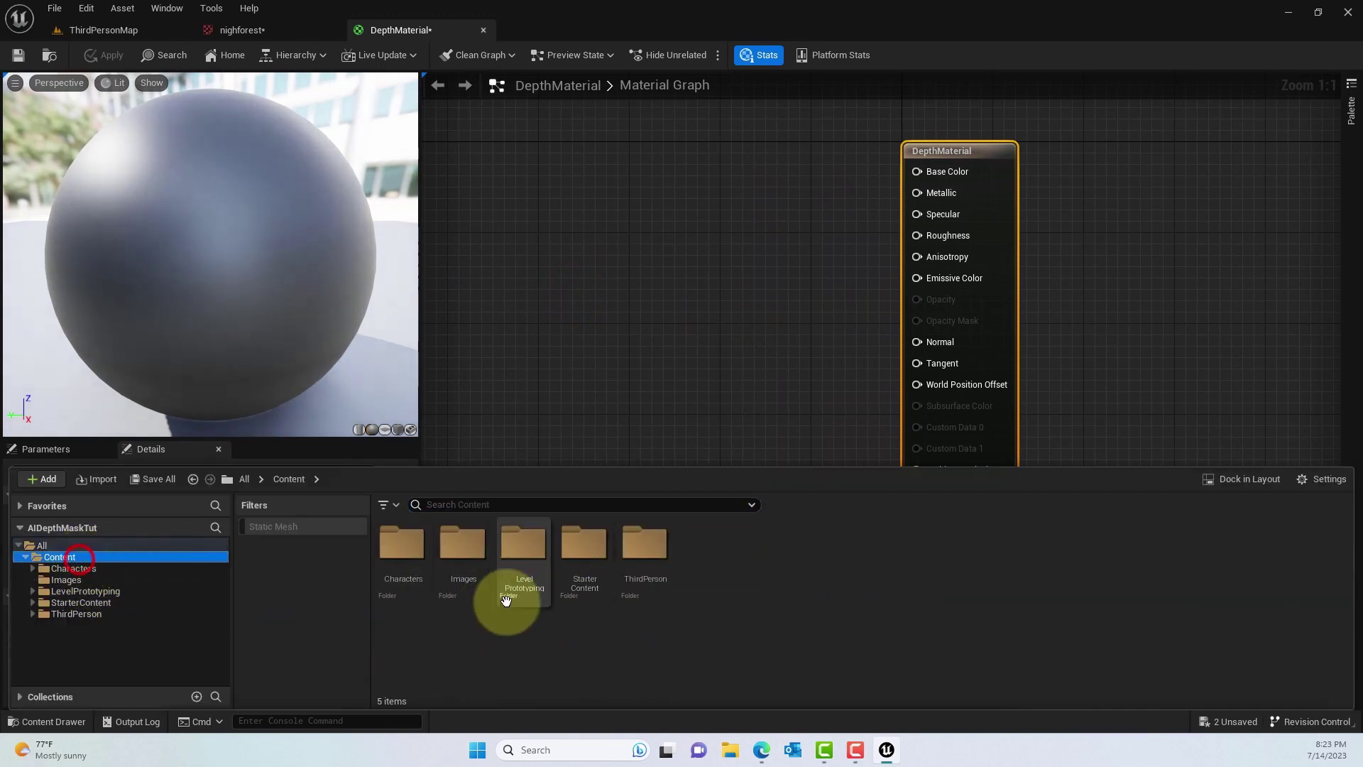
pyautogui.click(79, 581)
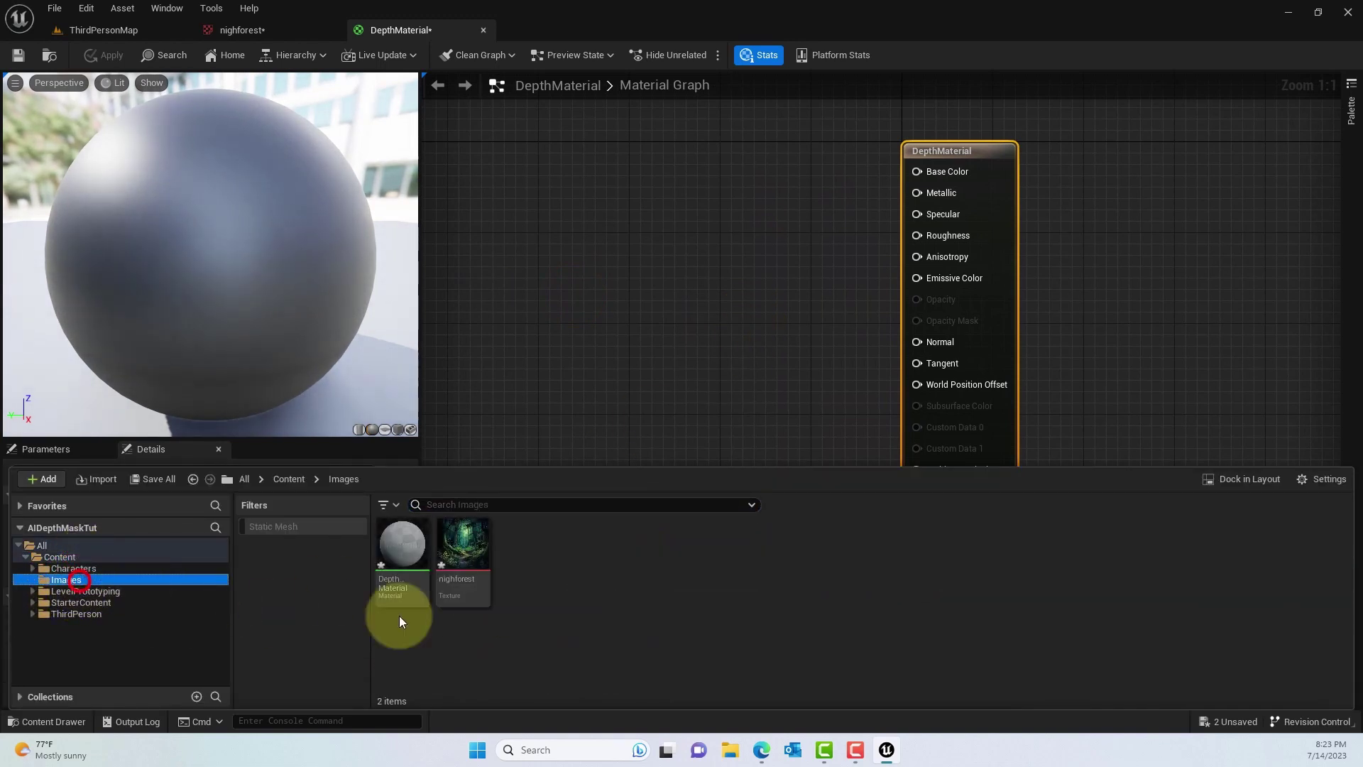
pyautogui.moveTo(456, 547); pyautogui.dragTo(928, 173)
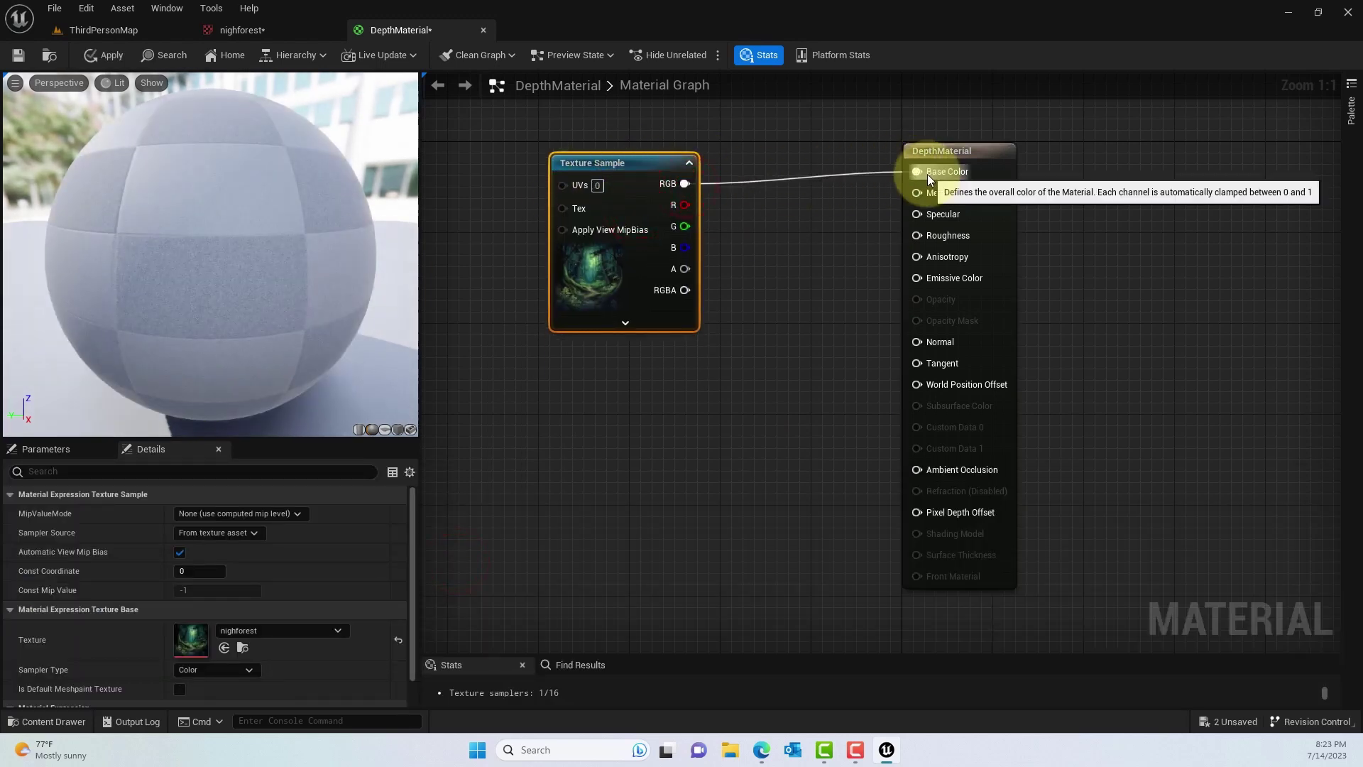
# Set the material's preview mesh to a plane primitive.
pyautogui.click(358, 429)
pyautogui.click(371, 429)
pyautogui.click(384, 428)
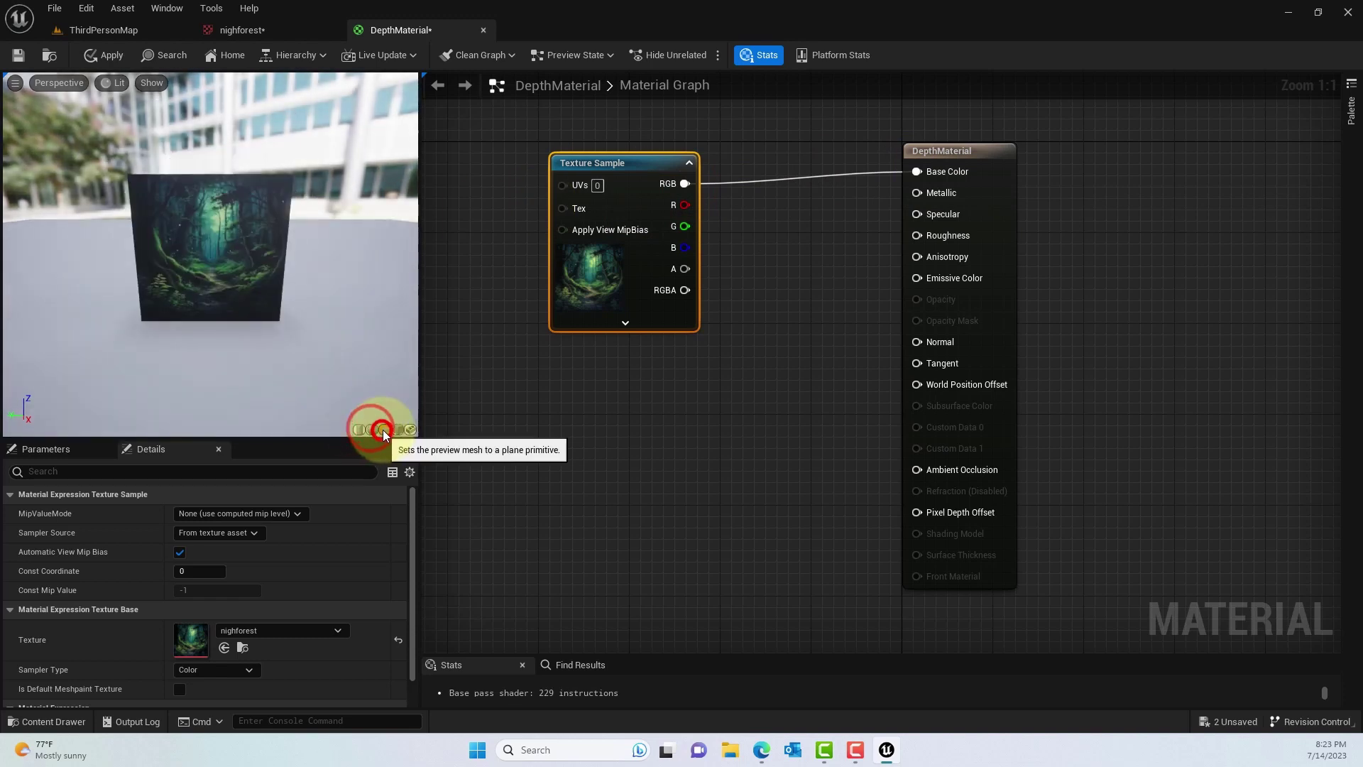
# Examine the forest image on the preview plane from closer up and at a slight angle.
pyautogui.scroll(5, 231, 253)
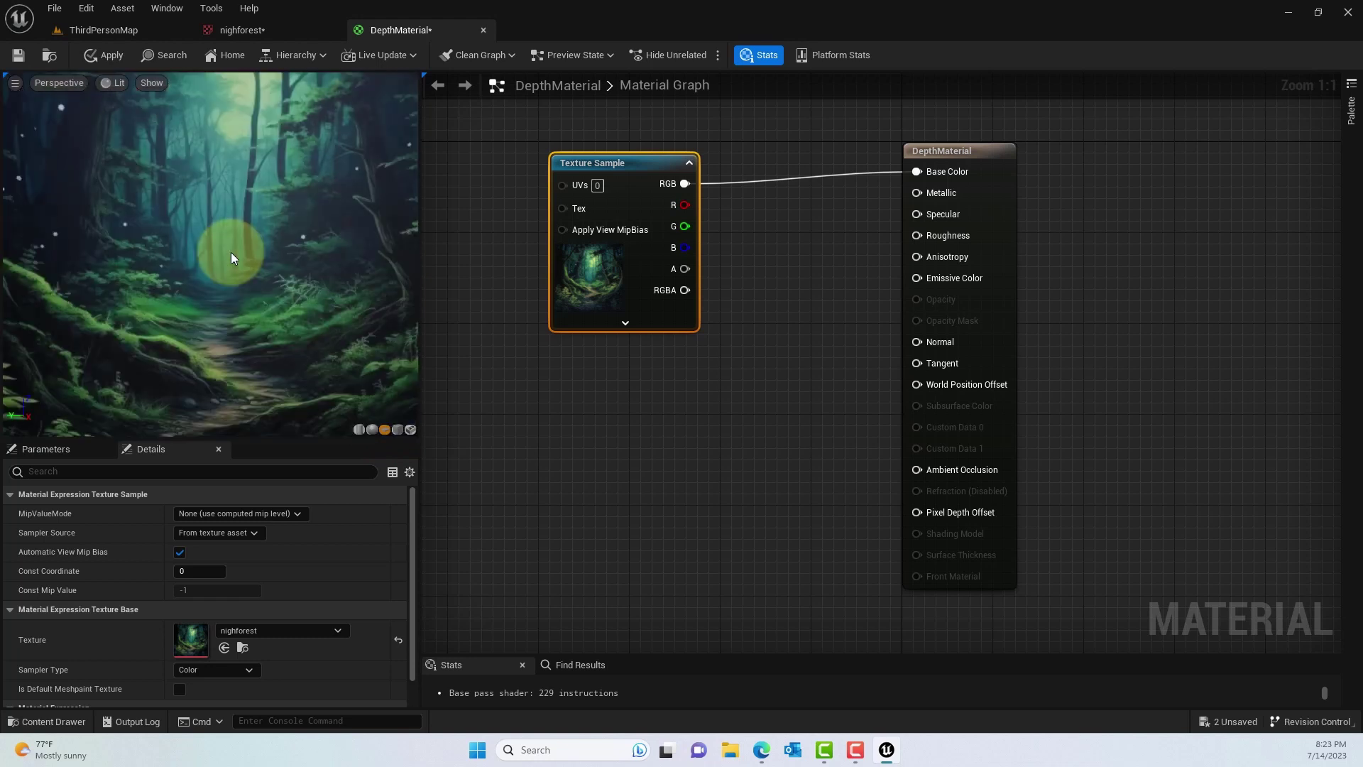
pyautogui.scroll(-3, 232, 252)
pyautogui.moveTo(232, 247); pyautogui.dragTo(305, 252)
pyautogui.moveTo(237, 200); pyautogui.dragTo(232, 207)
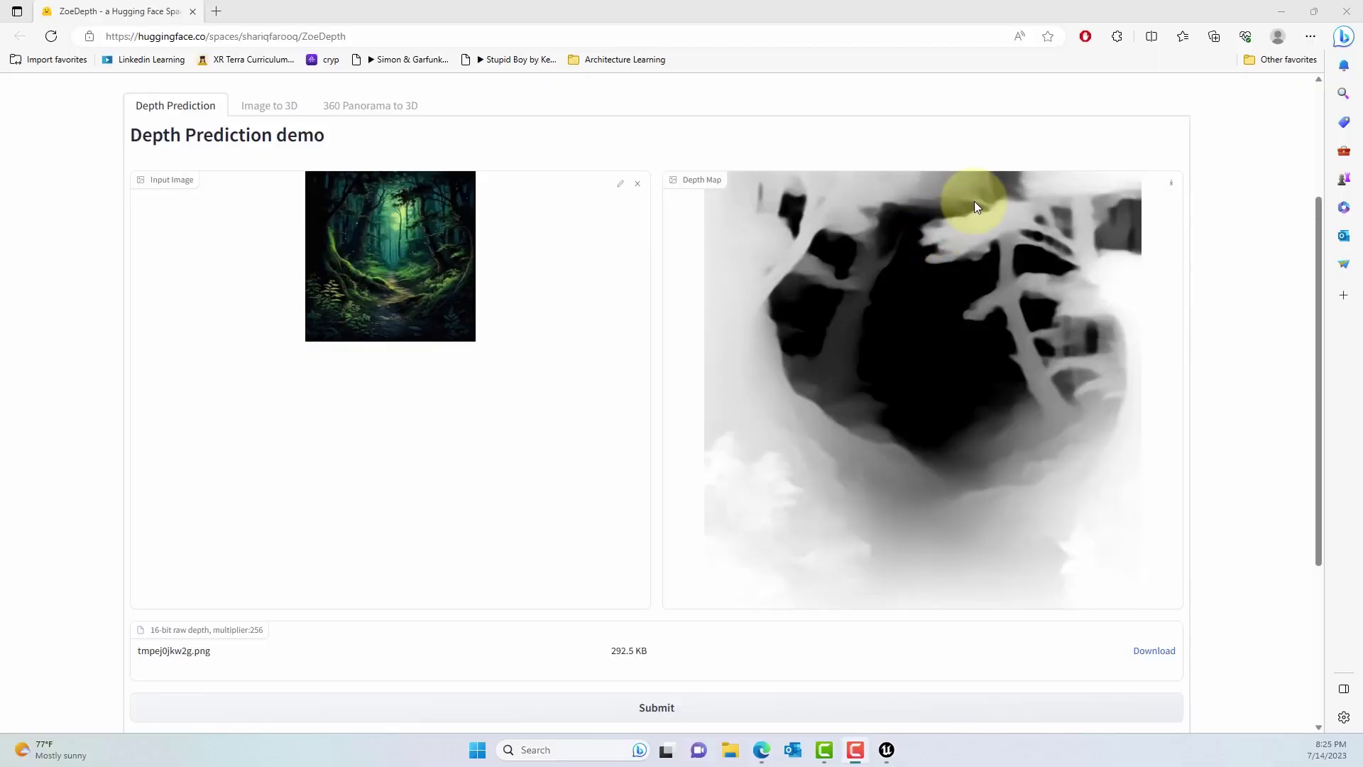
# In the browser's ZoeDepth demo, download the depth map image and import image (1) into the Images folder in Unreal Editor.
pyautogui.click(1166, 185)
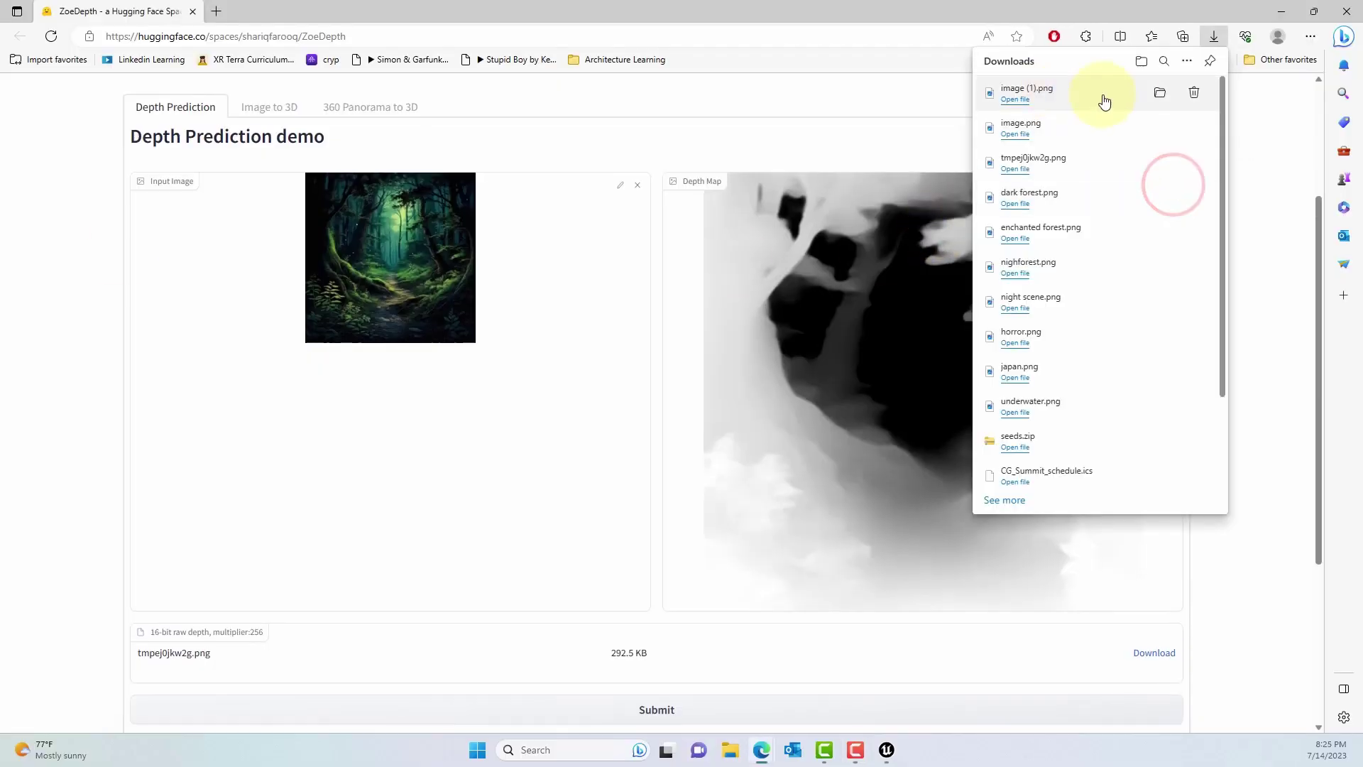
pyautogui.click(1159, 93)
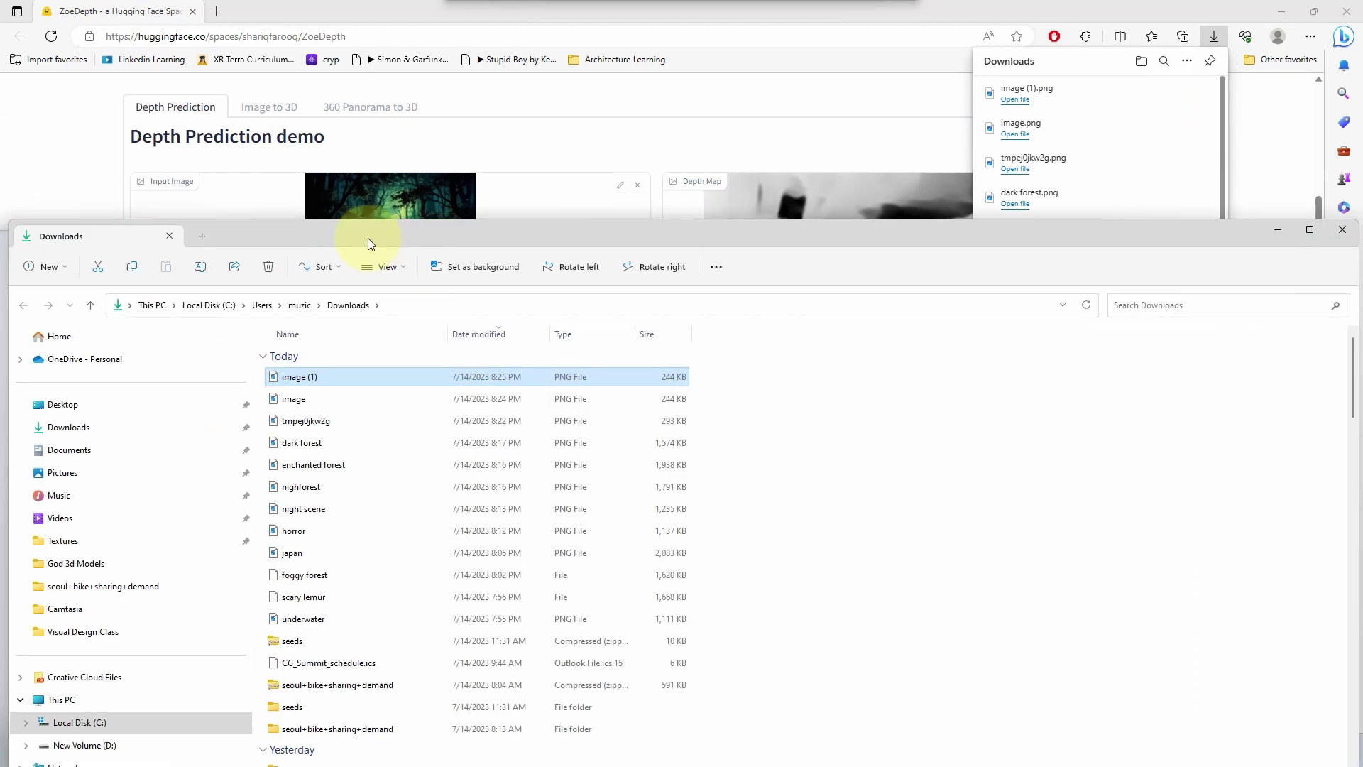
pyautogui.moveTo(368, 237); pyautogui.dragTo(432, 135)
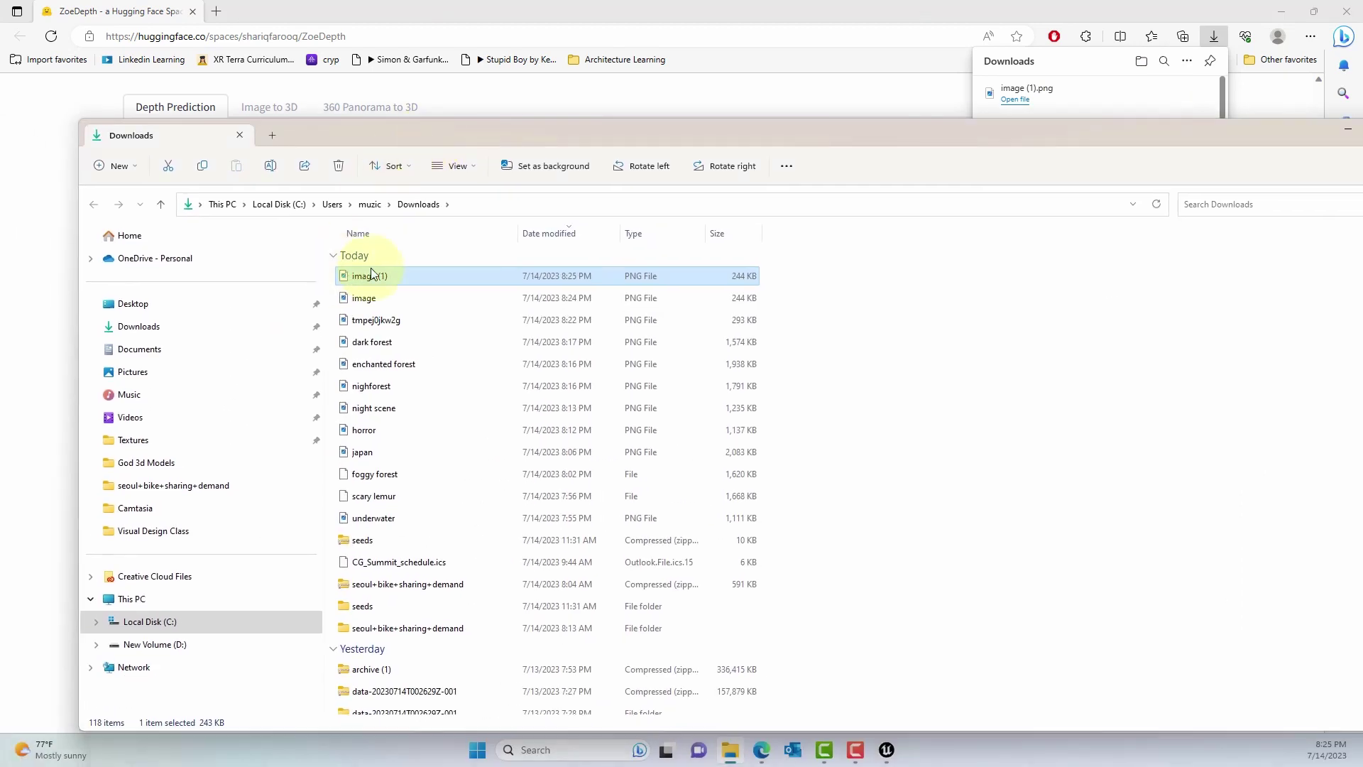
pyautogui.moveTo(433, 294); pyautogui.dragTo(794, 628)
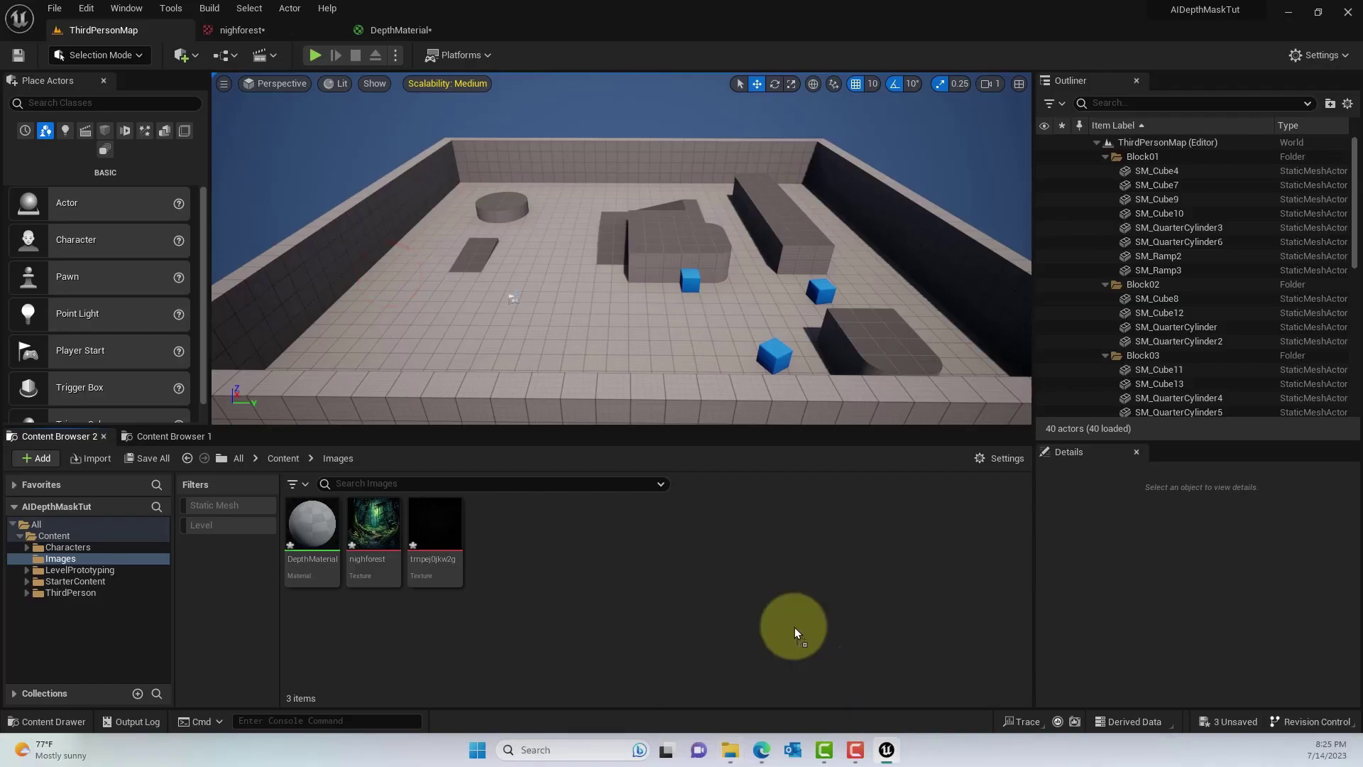
pyautogui.moveTo(538, 554); pyautogui.dragTo(534, 552)
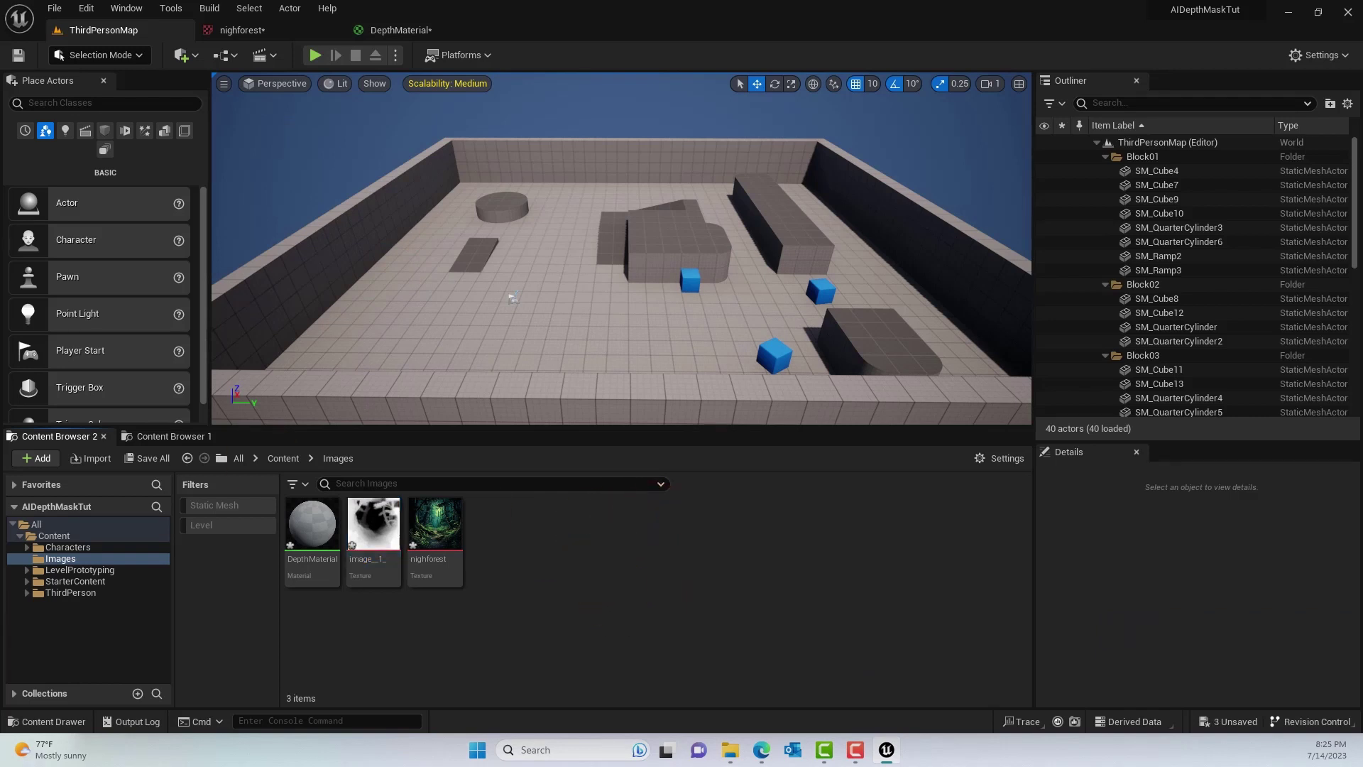
# In DepthMaterial, add the image__1_ depth texture as a Texture Sample and place it below and slightly left of the forest sample.
pyautogui.click(378, 29)
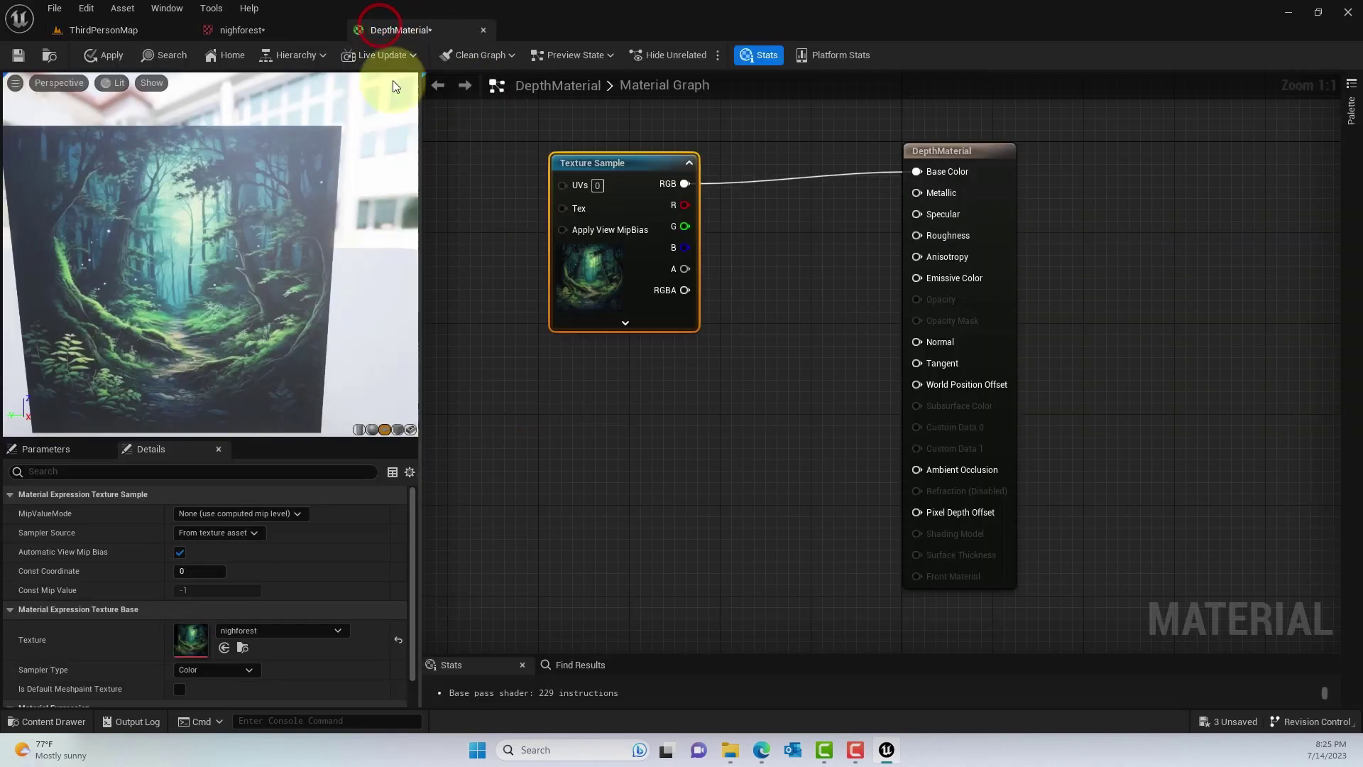
pyautogui.hotkey('ctrl', 'space')
pyautogui.moveTo(458, 572); pyautogui.dragTo(593, 381)
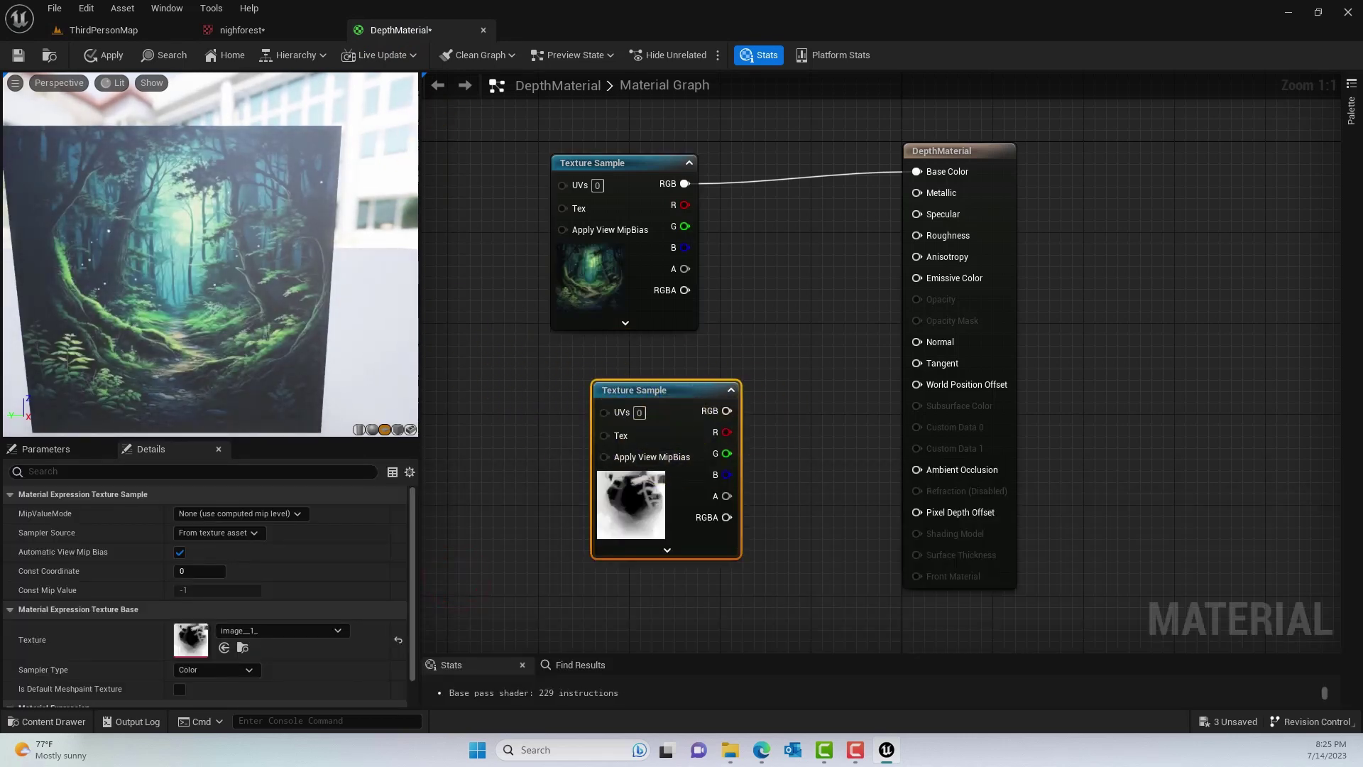
pyautogui.moveTo(639, 390); pyautogui.dragTo(596, 379)
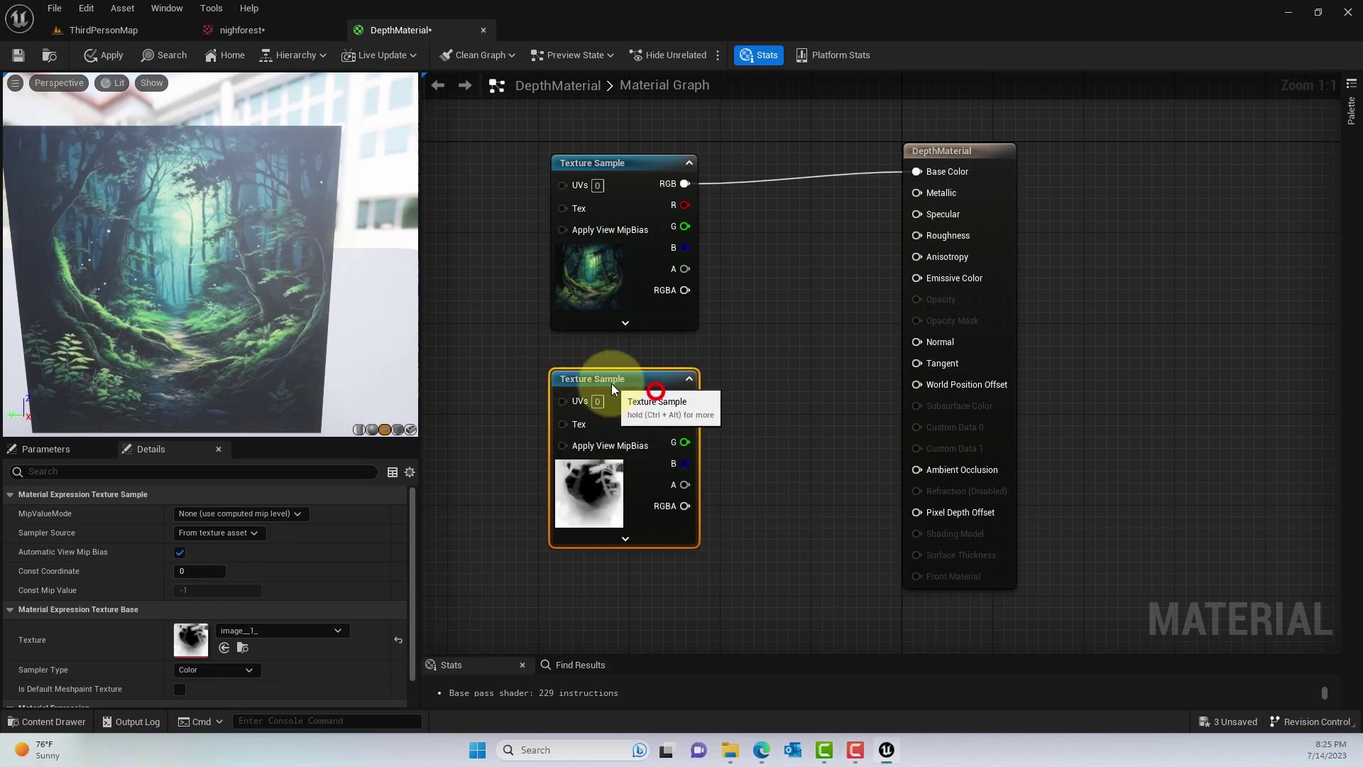
pyautogui.moveTo(828, 416); pyautogui.dragTo(807, 329, button='right')
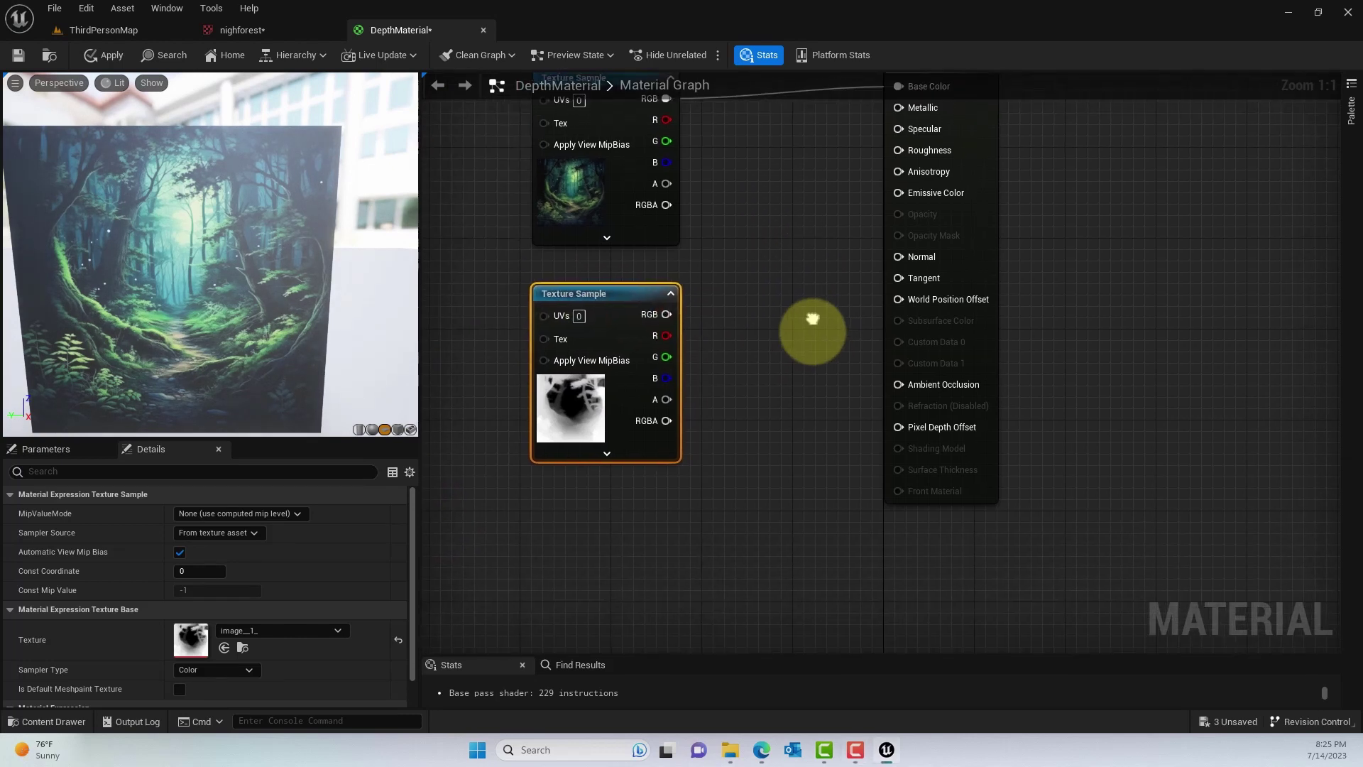
pyautogui.moveTo(620, 298); pyautogui.dragTo(563, 298)
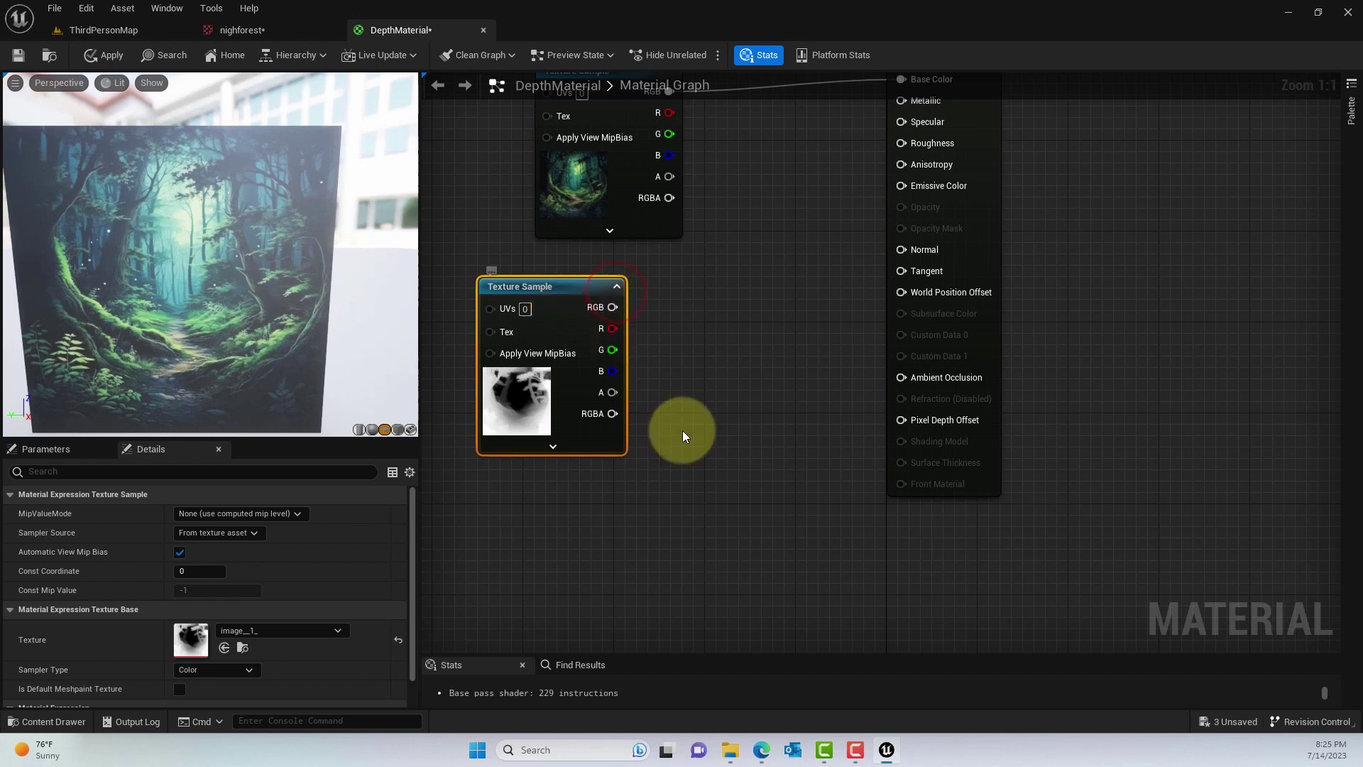
# Add a Power node and connect the depth texture's R output to its Base input.
pyautogui.rightClick(739, 454)
pyautogui.write('power')
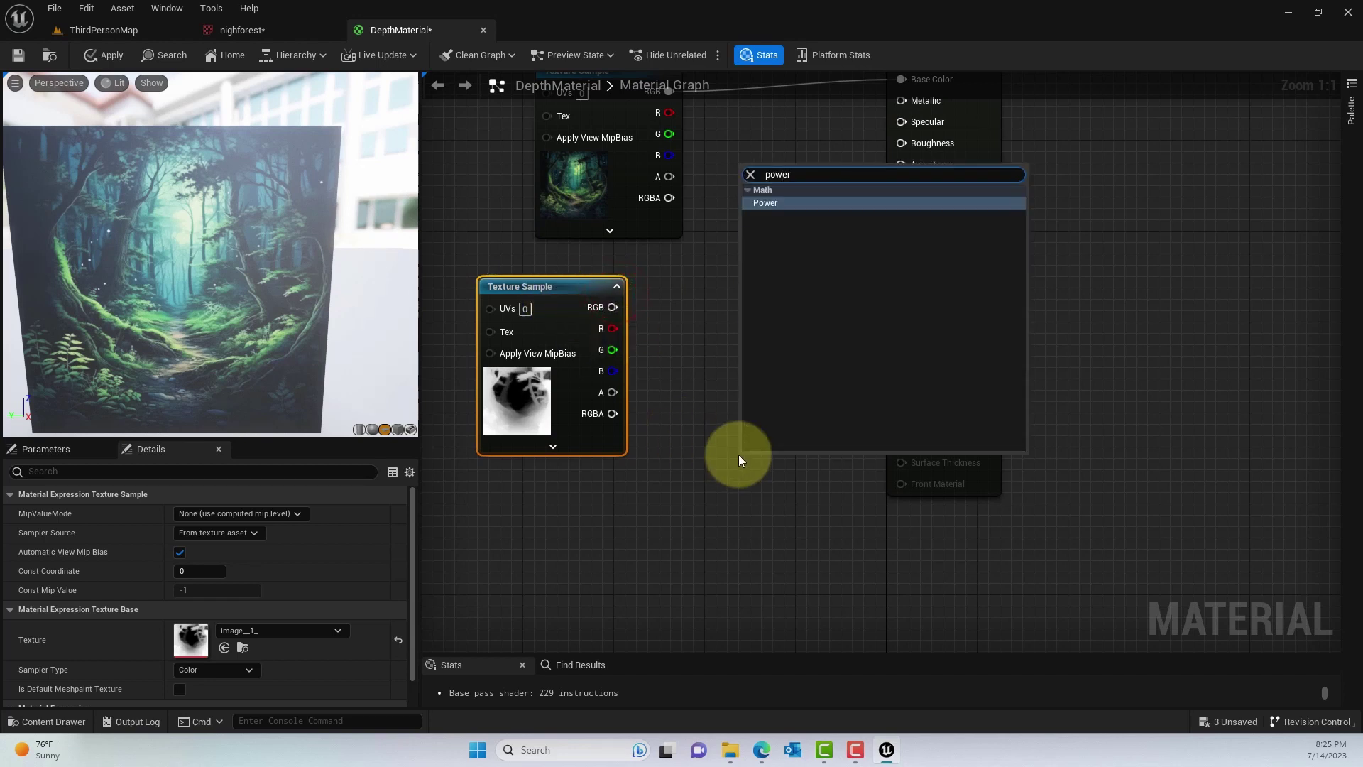
pyautogui.press('Return')
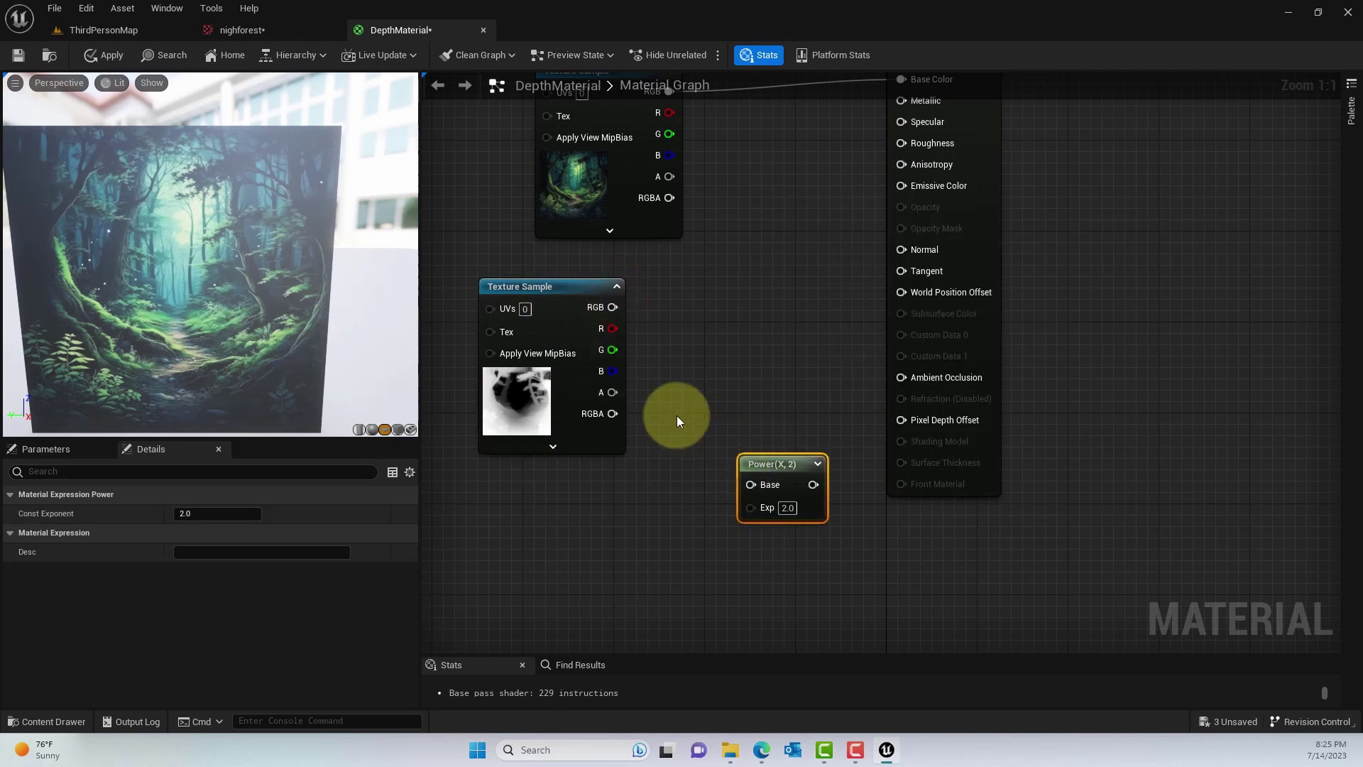
pyautogui.moveTo(619, 337); pyautogui.dragTo(755, 484)
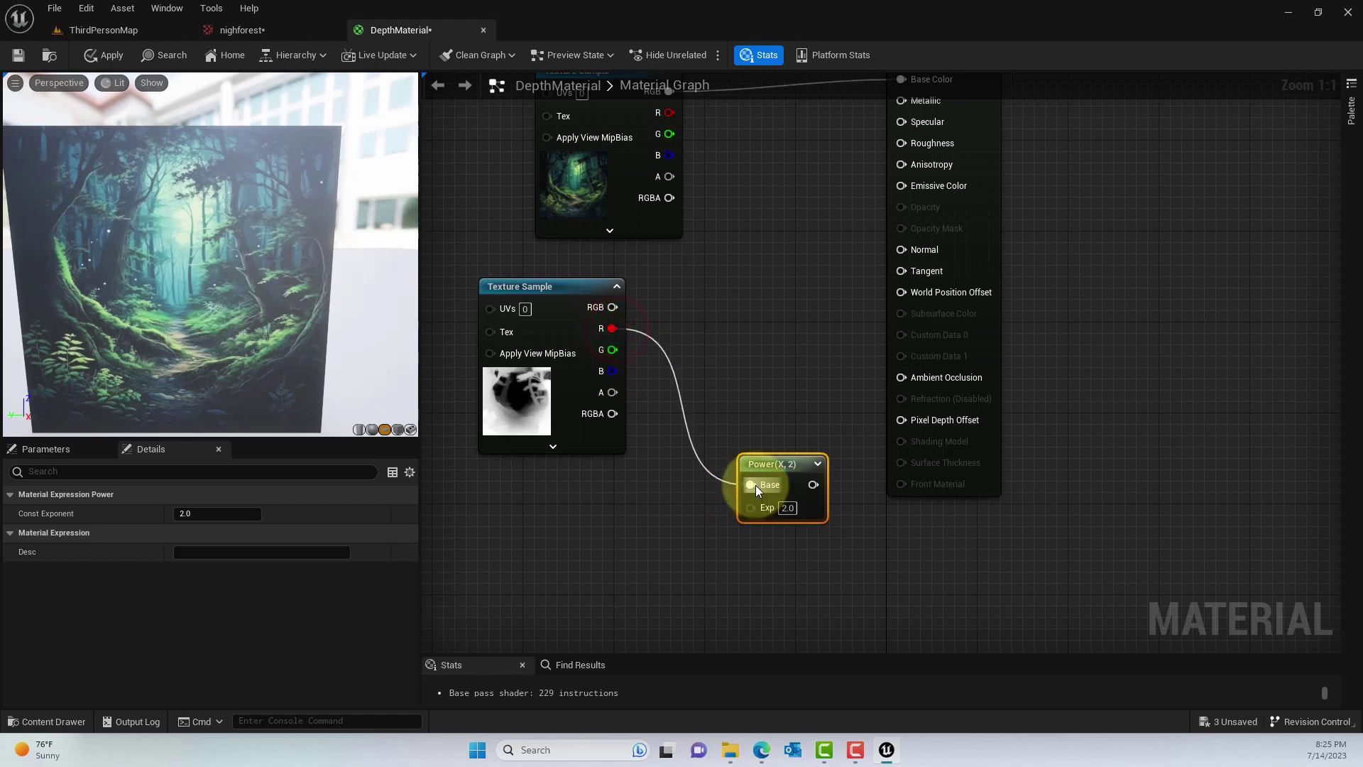
# Add a scalar parameter named power with default value 1.0 below the depth texture and connect it to the Power node's Exp input.
pyautogui.rightClick(584, 553)
pyautogui.write('ss')
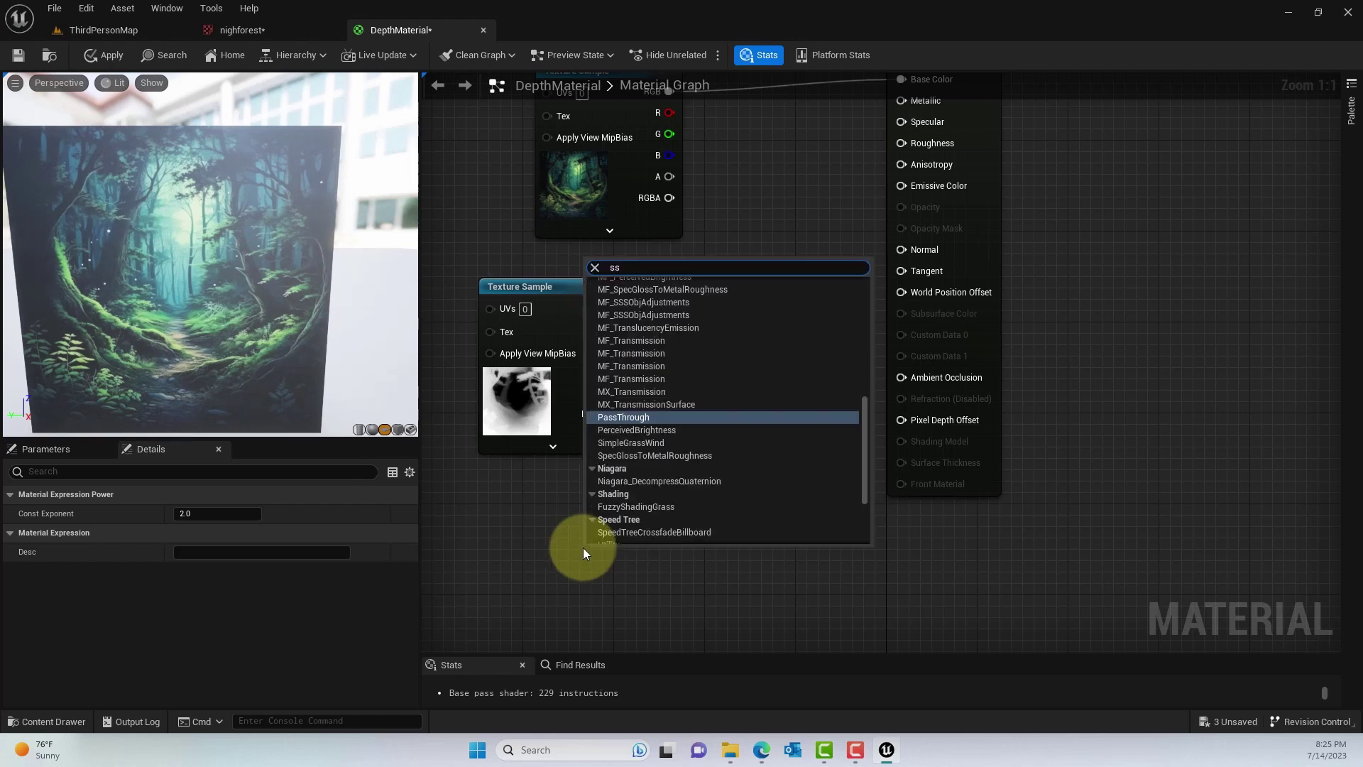
pyautogui.press('Escape')
pyautogui.click(581, 547)
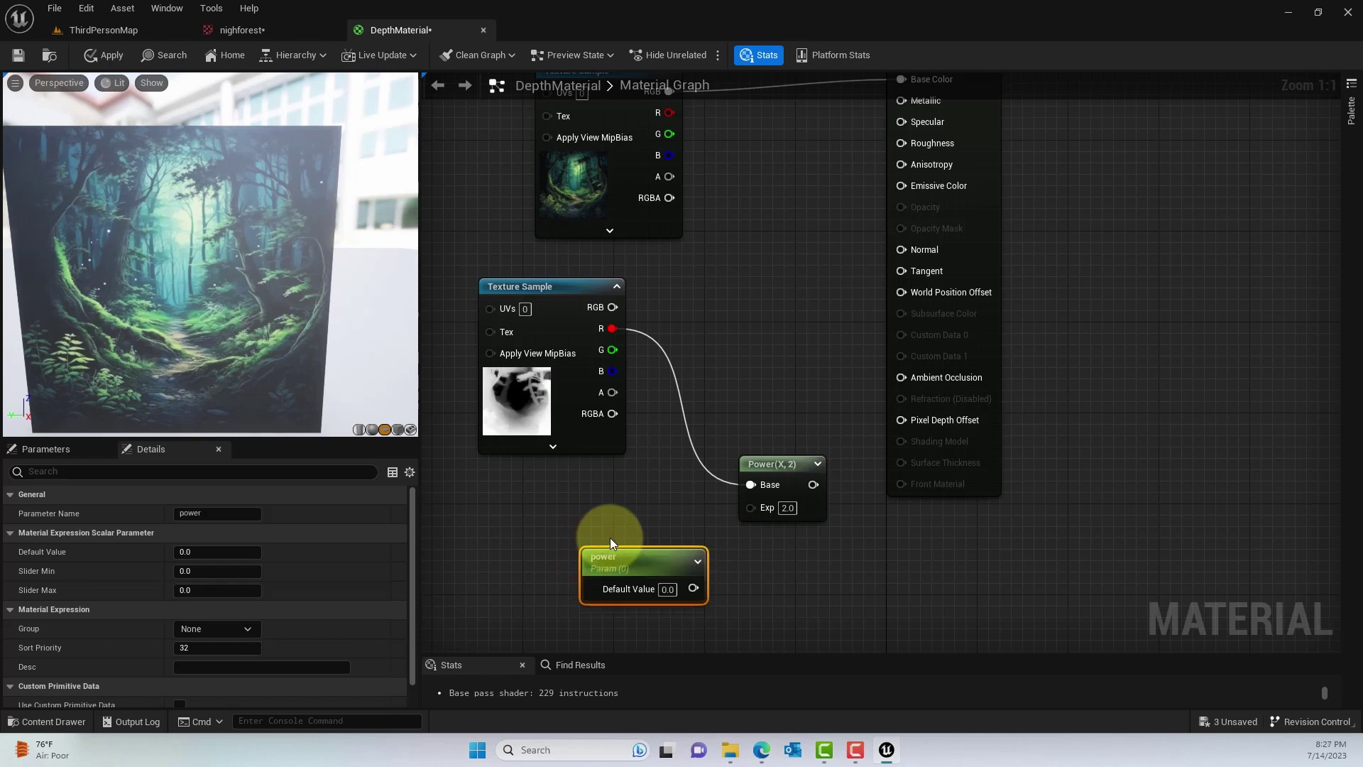
pyautogui.moveTo(643, 558); pyautogui.dragTo(551, 533)
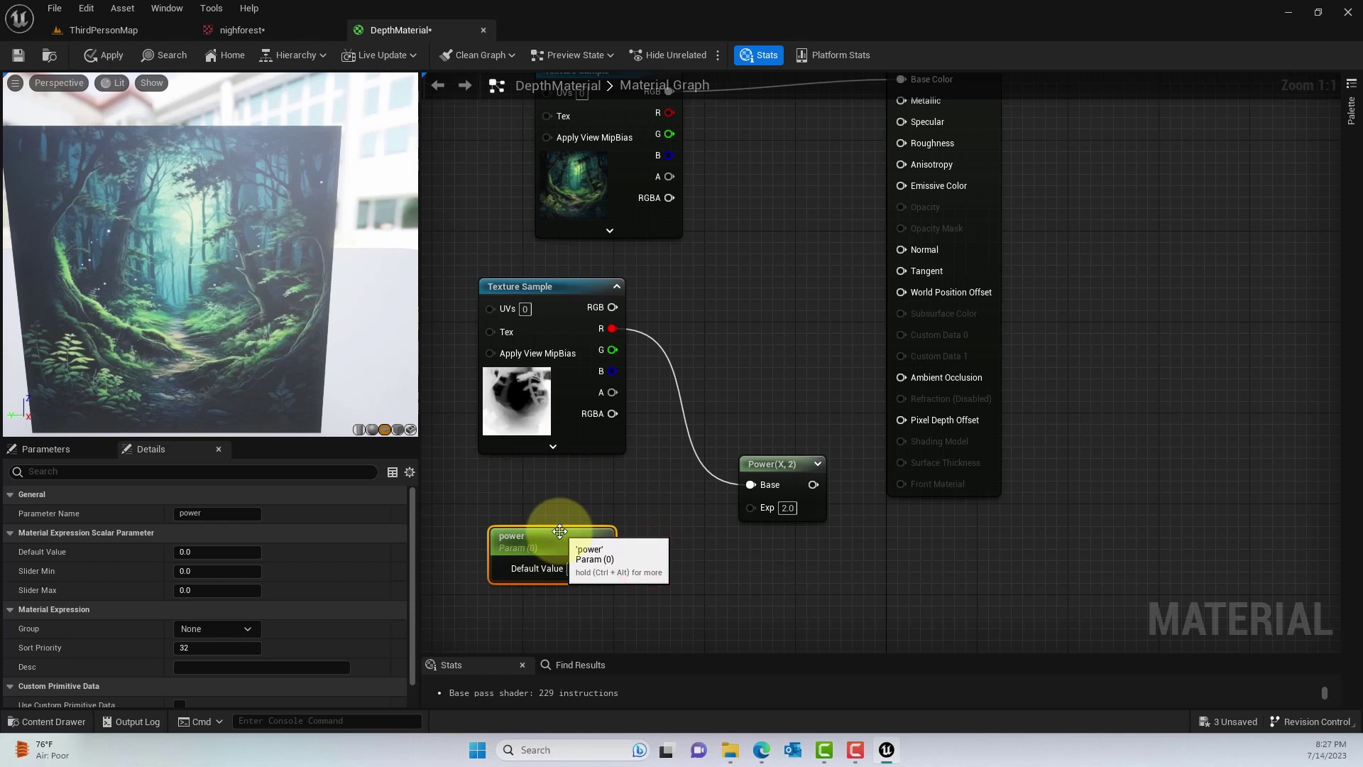
pyautogui.moveTo(603, 570); pyautogui.dragTo(761, 506)
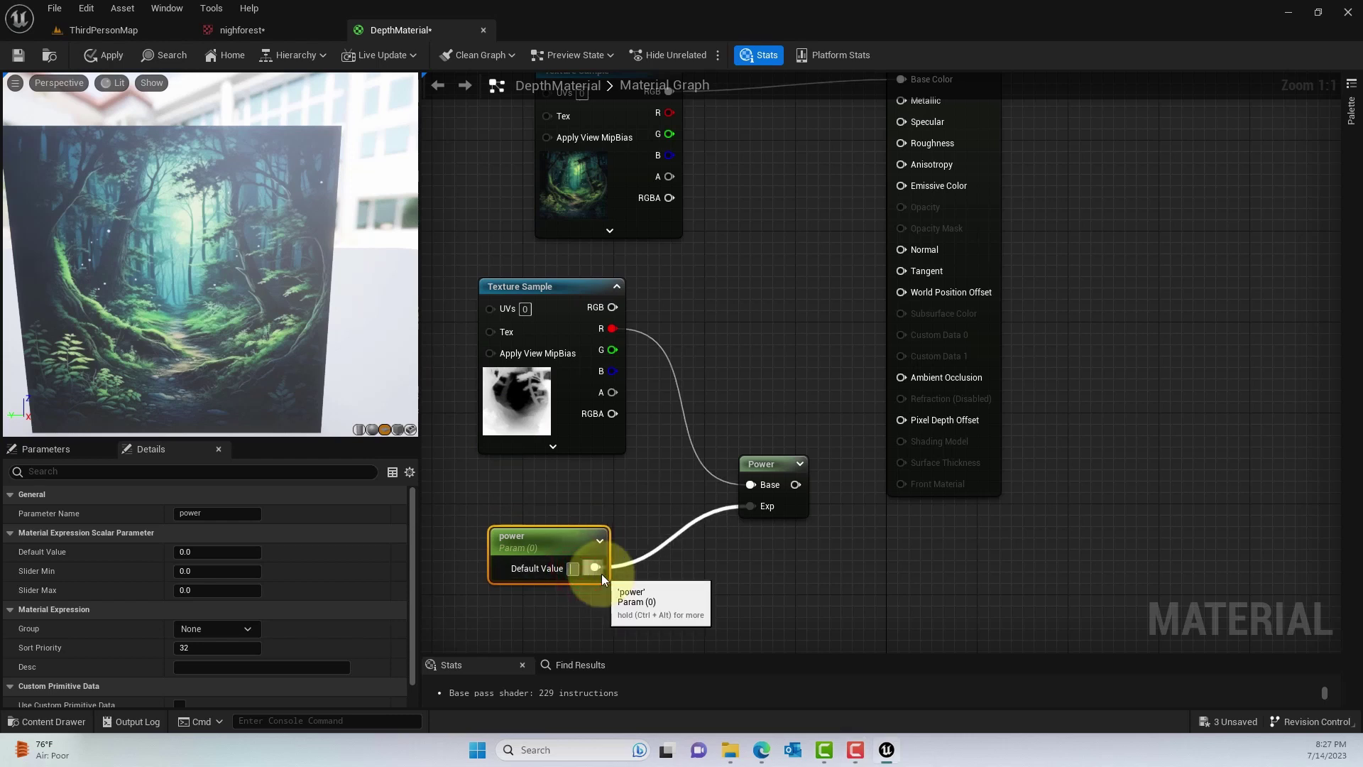
pyautogui.click(776, 580)
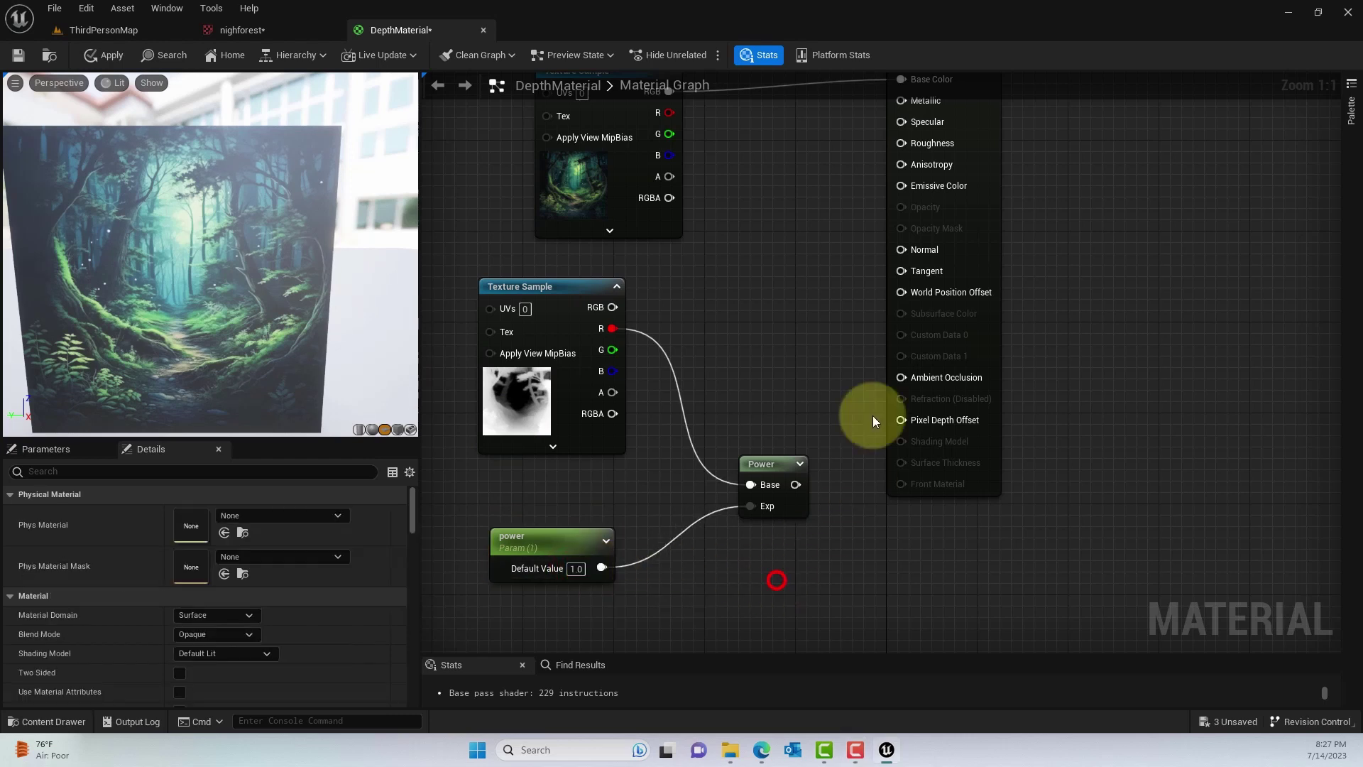
# Move the DepthMaterial output node farther right and add a Constant3Vector node below the power parameter.
pyautogui.scroll(-1, 819, 372)
pyautogui.scroll(-1, 802, 341)
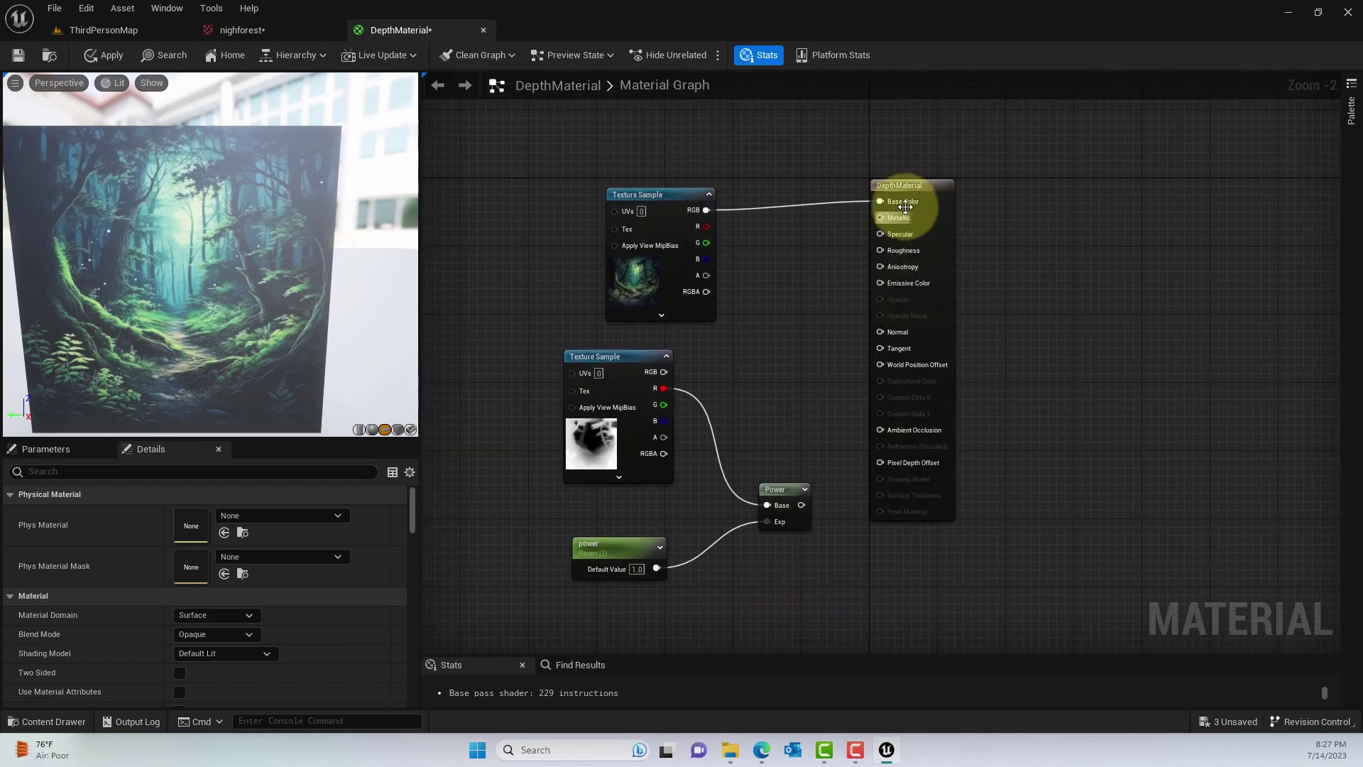
pyautogui.moveTo(915, 191); pyautogui.dragTo(1050, 283)
pyautogui.moveTo(1050, 284); pyautogui.dragTo(701, 498, button='right')
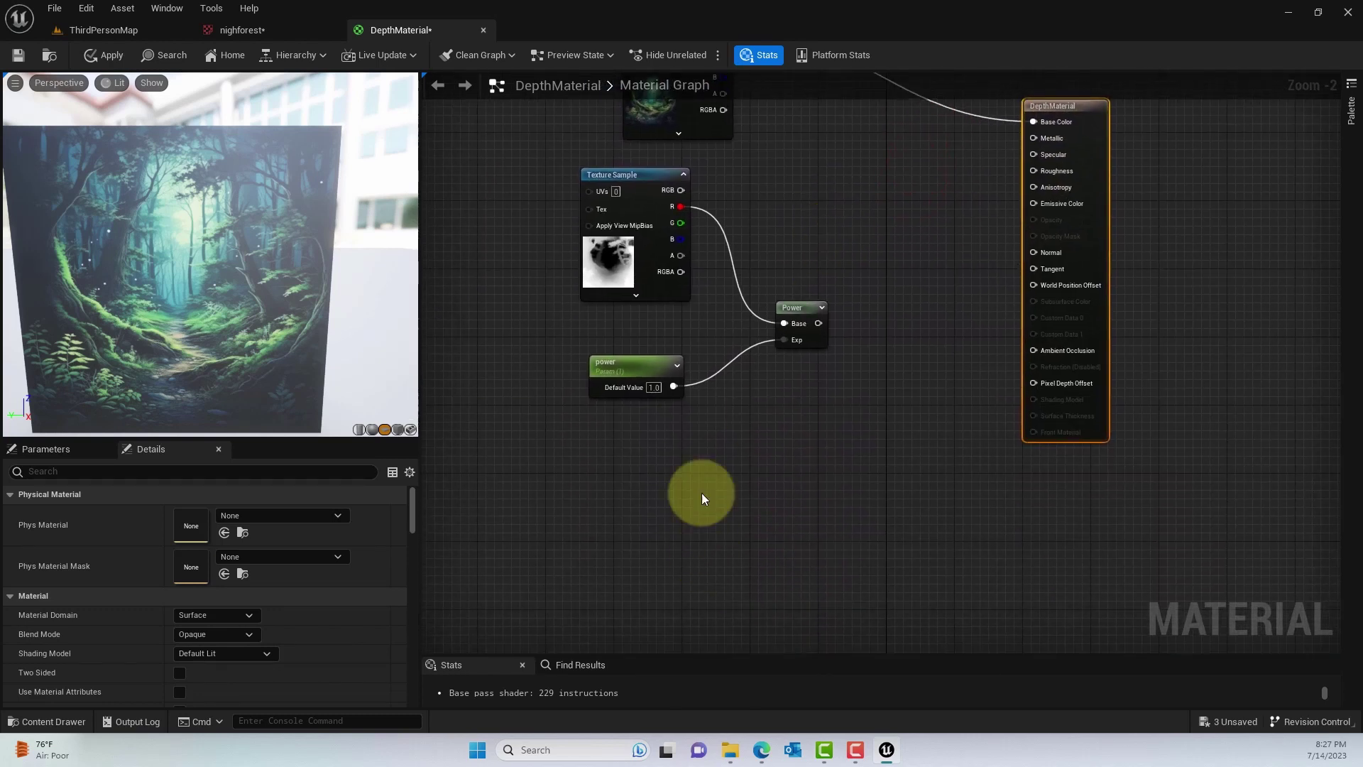
pyautogui.rightClick(707, 475)
pyautogui.click(706, 476)
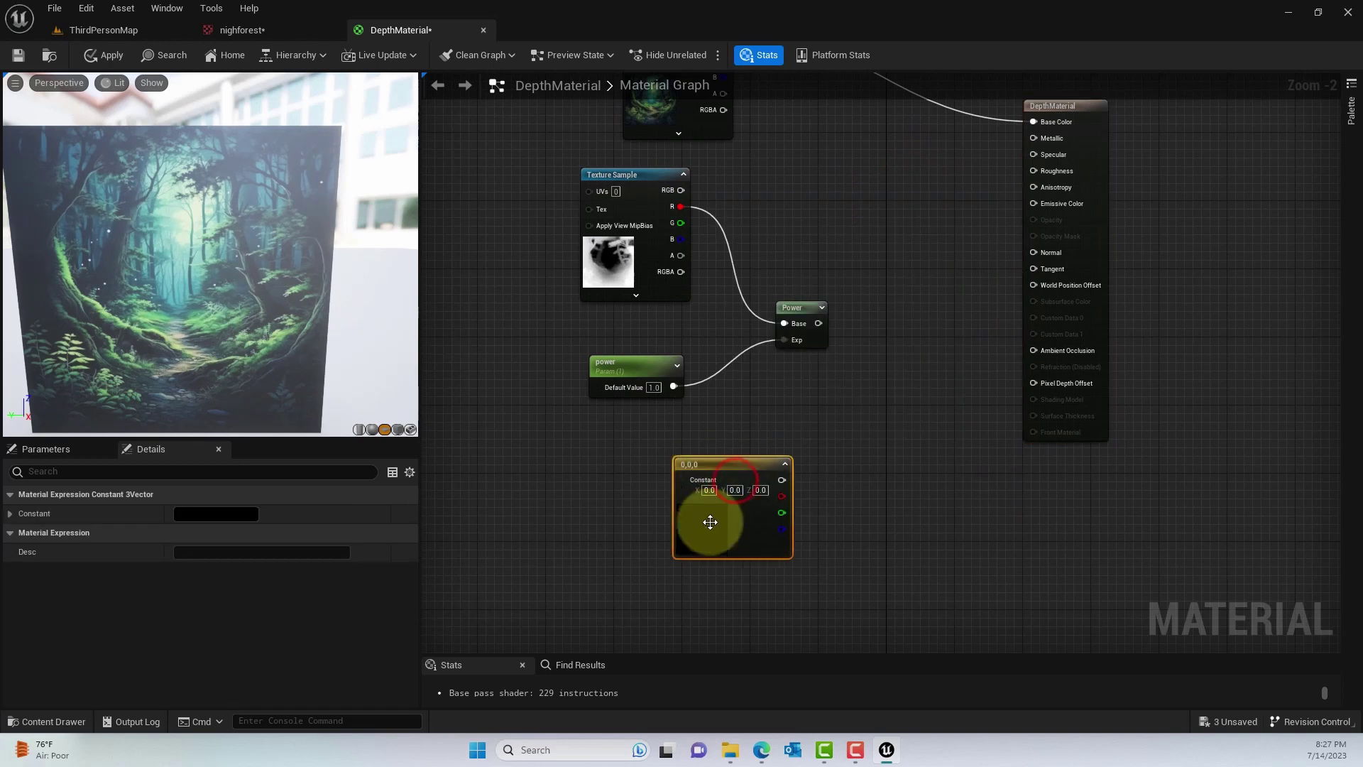
# Set the Constant3Vector to a light teal sampled from the forest preview (hex sRGB 9DD5CDFF) and align the node under the power parameter.
pyautogui.doubleClick(710, 523)
pyautogui.moveTo(791, 458); pyautogui.dragTo(738, 449)
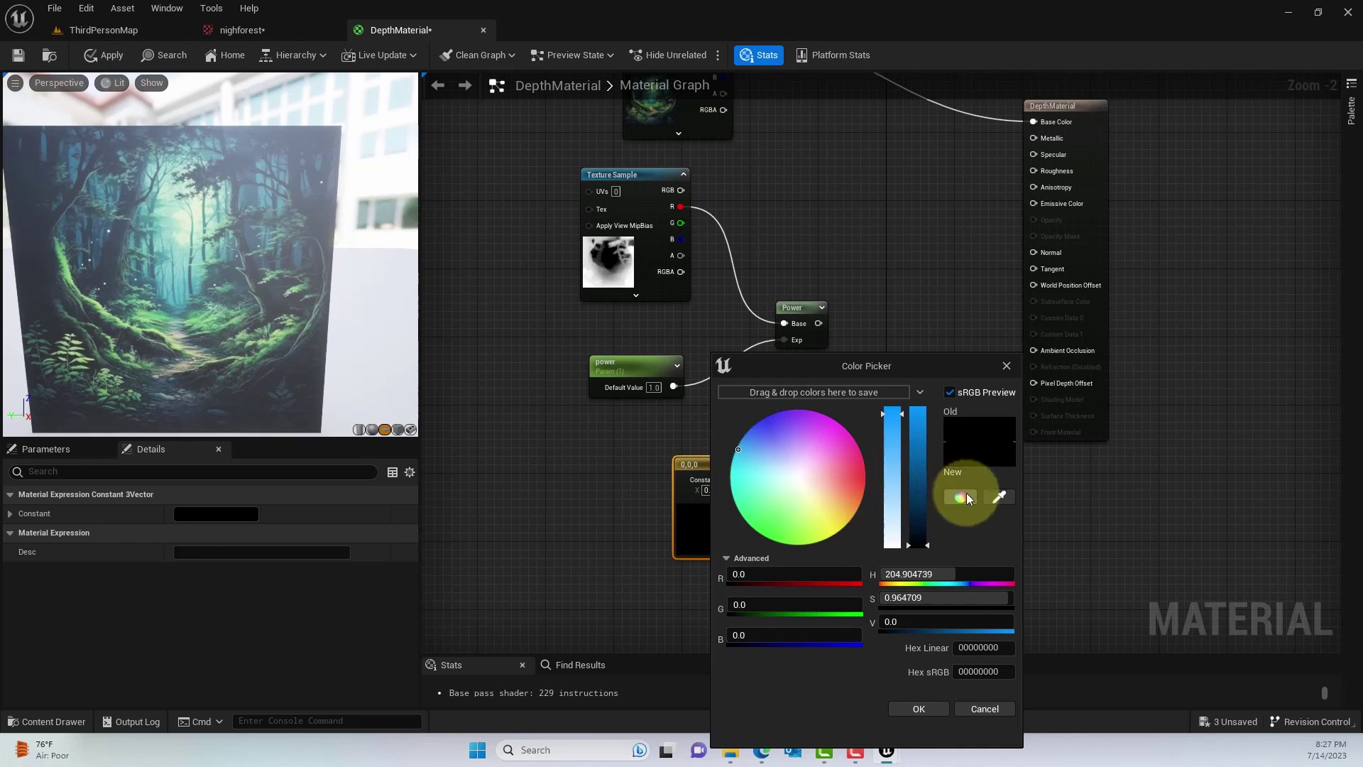
pyautogui.click(998, 498)
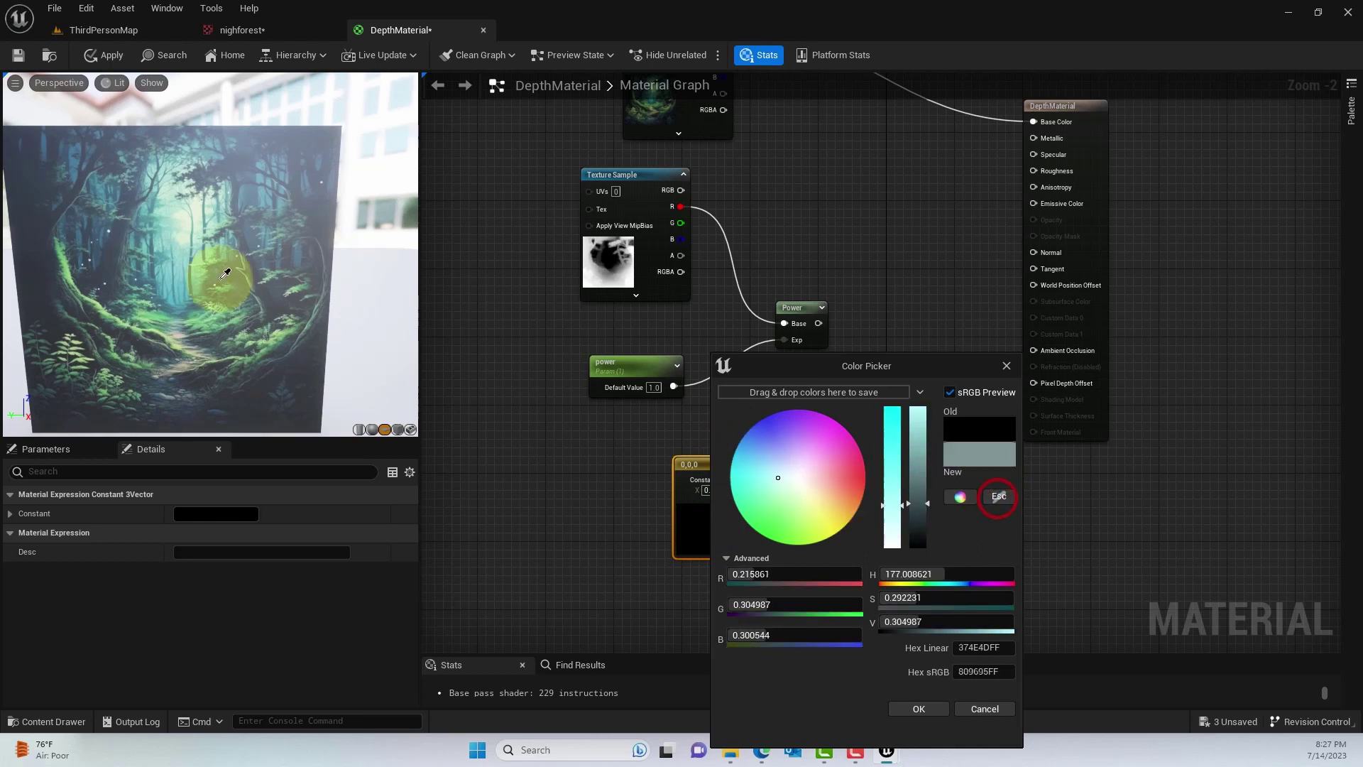
pyautogui.click(181, 245)
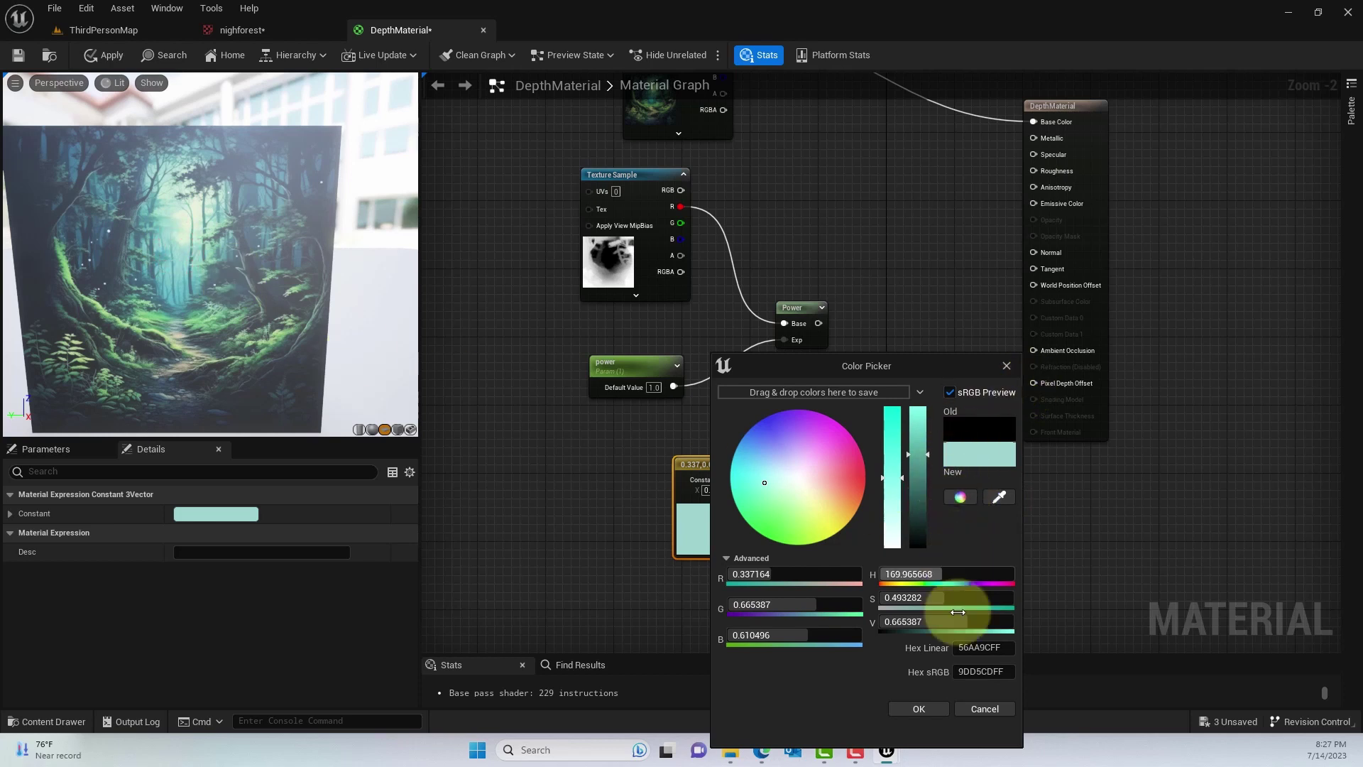
pyautogui.click(919, 708)
pyautogui.moveTo(722, 464); pyautogui.dragTo(629, 464)
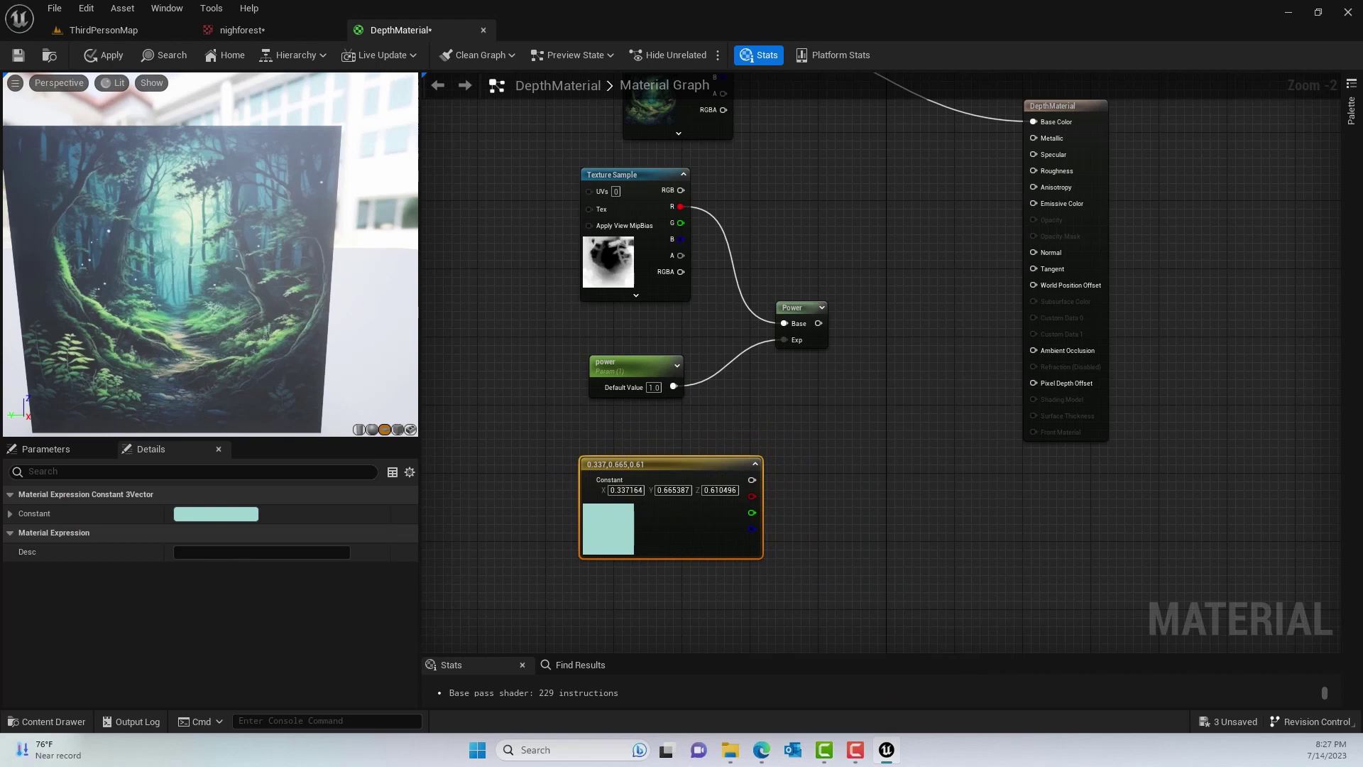
# Convert the teal Constant3Vector to a parameter named Color.
pyautogui.press('F10')
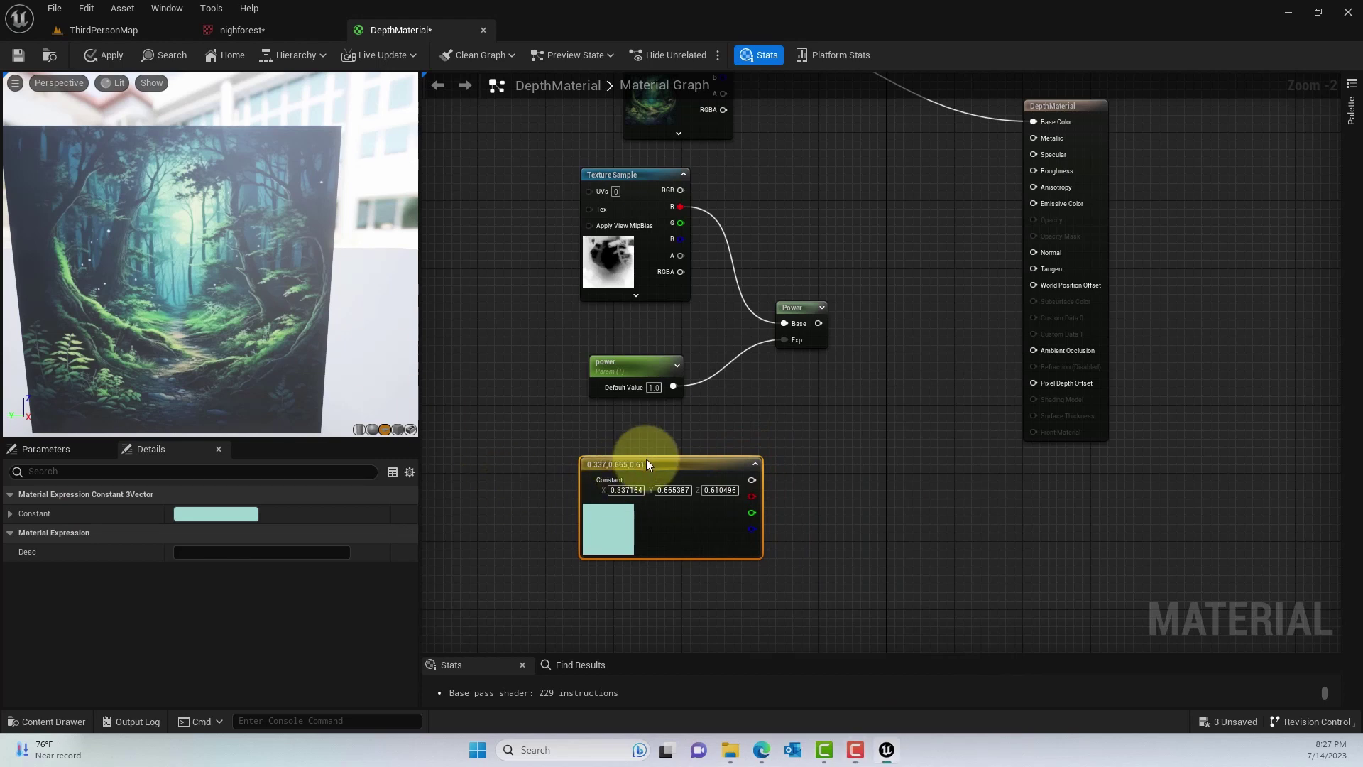
pyautogui.rightClick(646, 459)
pyautogui.click(704, 186)
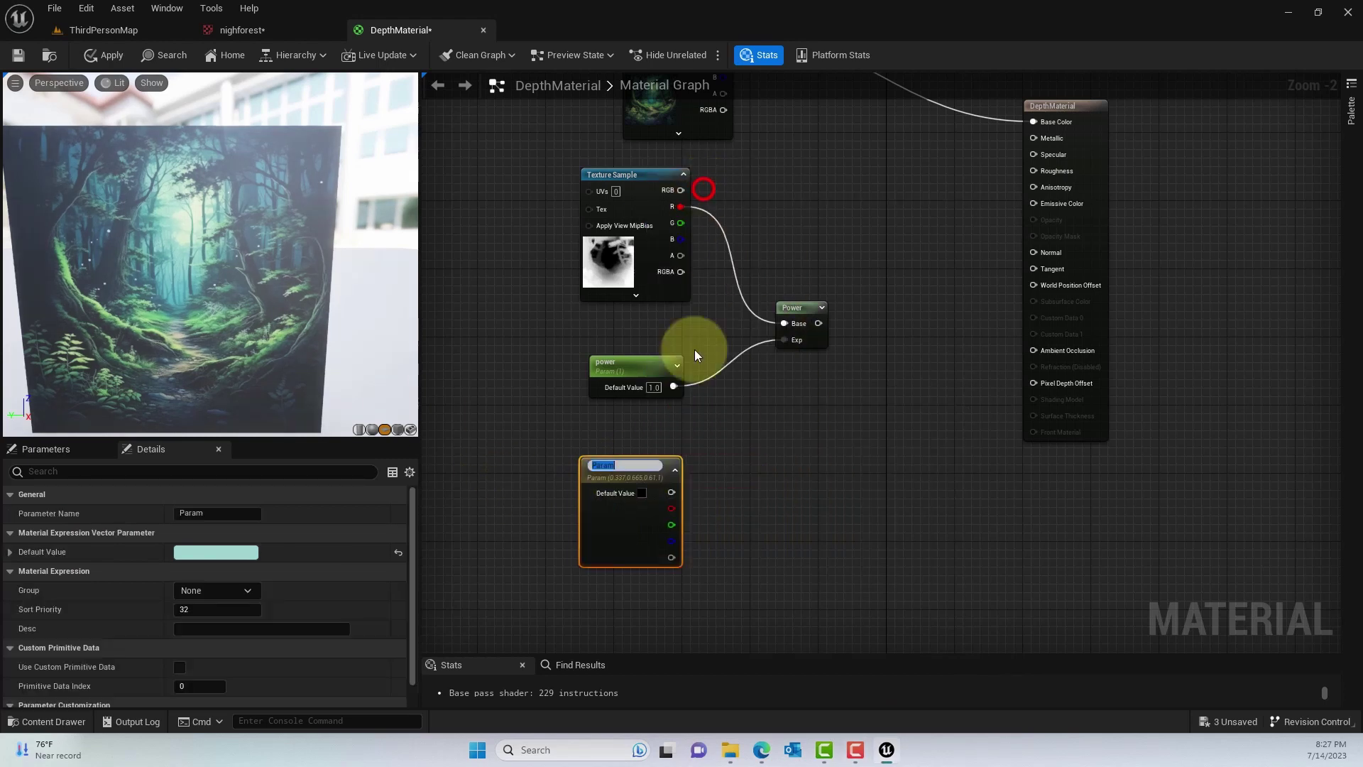
pyautogui.write('Color')
pyautogui.press('Return')
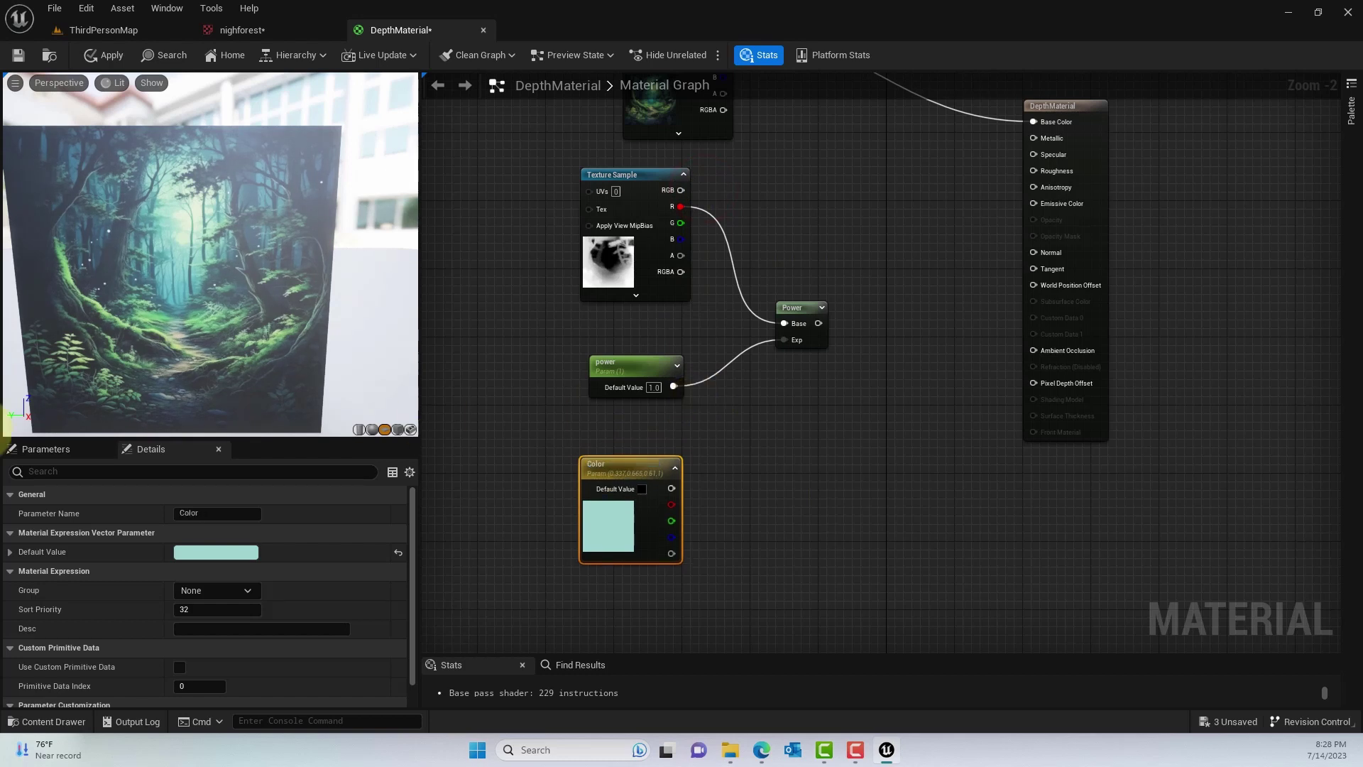
# Add a Multiply node to the right of the Power node and connect the Power output to its A input.
pyautogui.moveTo(781, 355); pyautogui.dragTo(698, 435, button='right')
pyautogui.rightClick(799, 457)
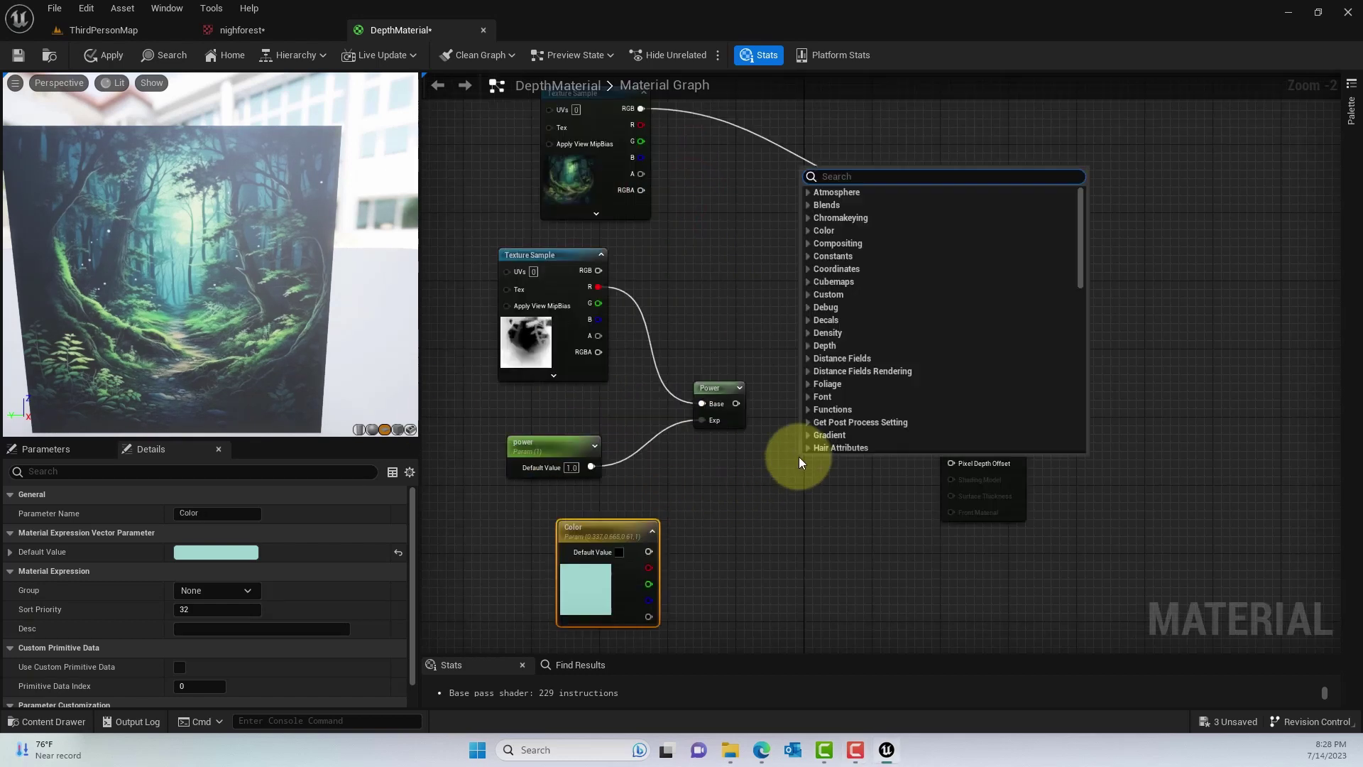
pyautogui.scroll(-10, 799, 457)
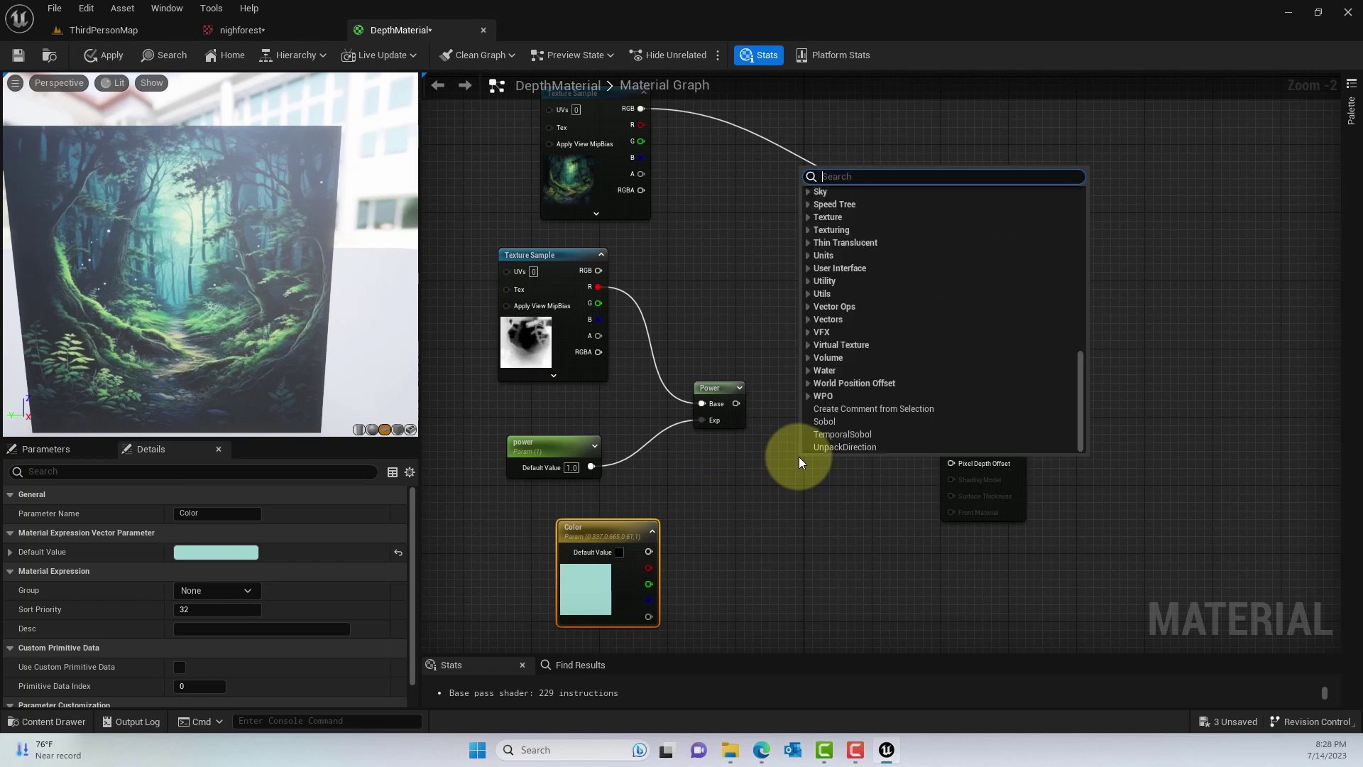
pyautogui.click(795, 465)
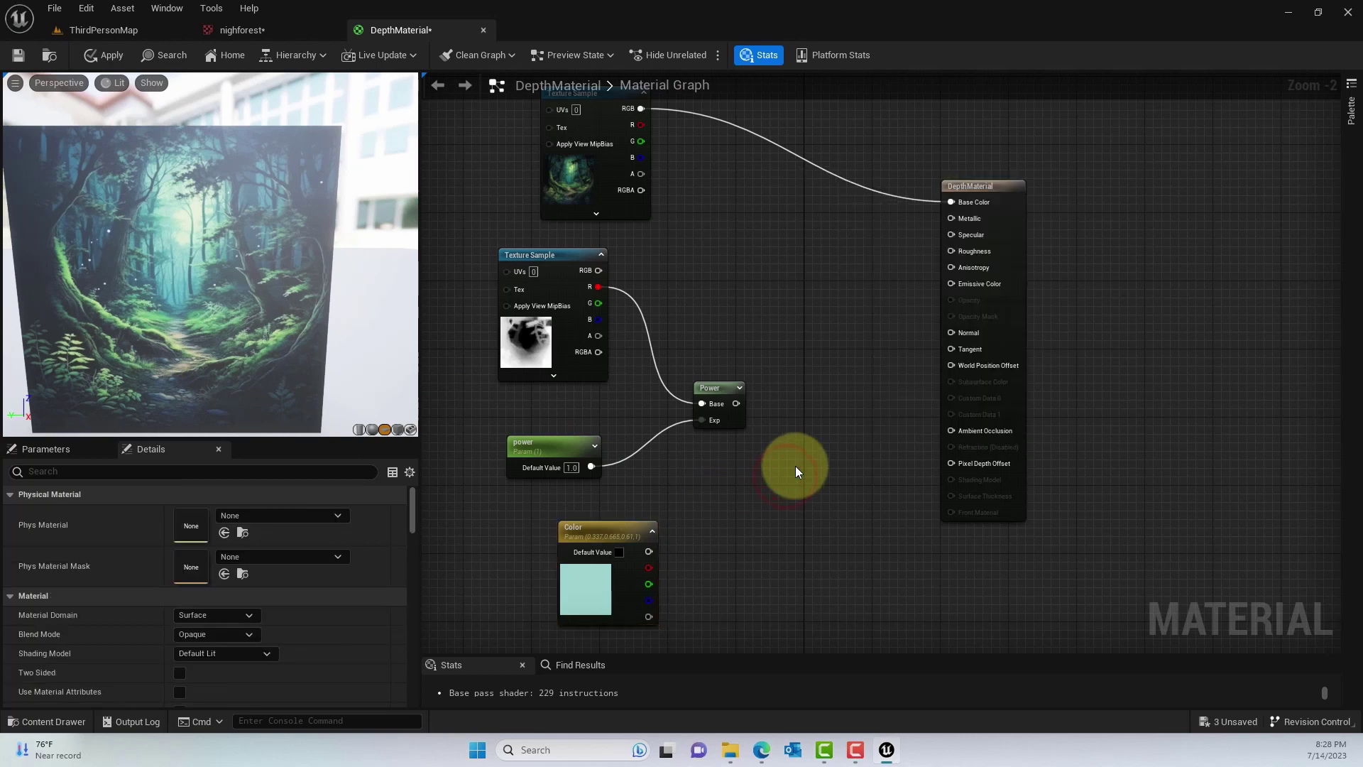
pyautogui.click(795, 465)
pyautogui.moveTo(810, 473); pyautogui.dragTo(819, 410)
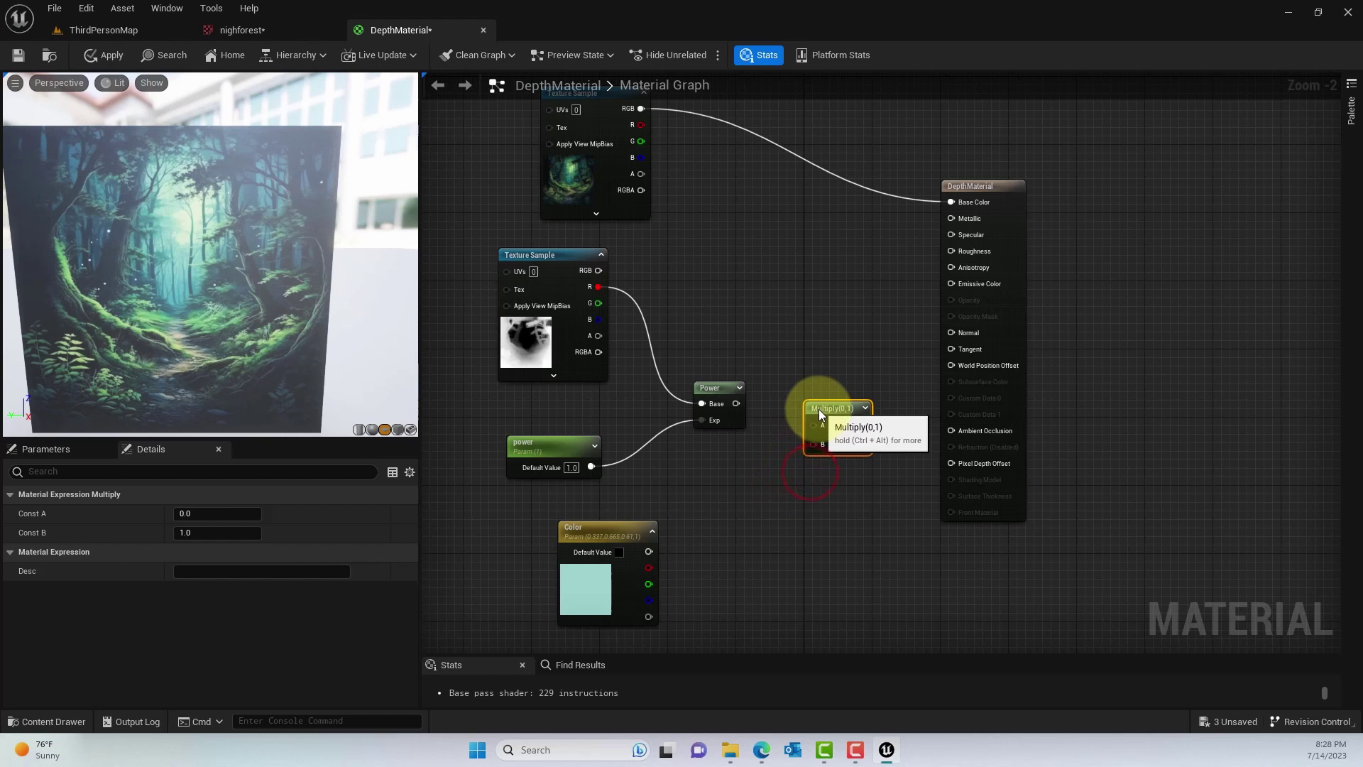
pyautogui.moveTo(742, 404); pyautogui.dragTo(815, 424)
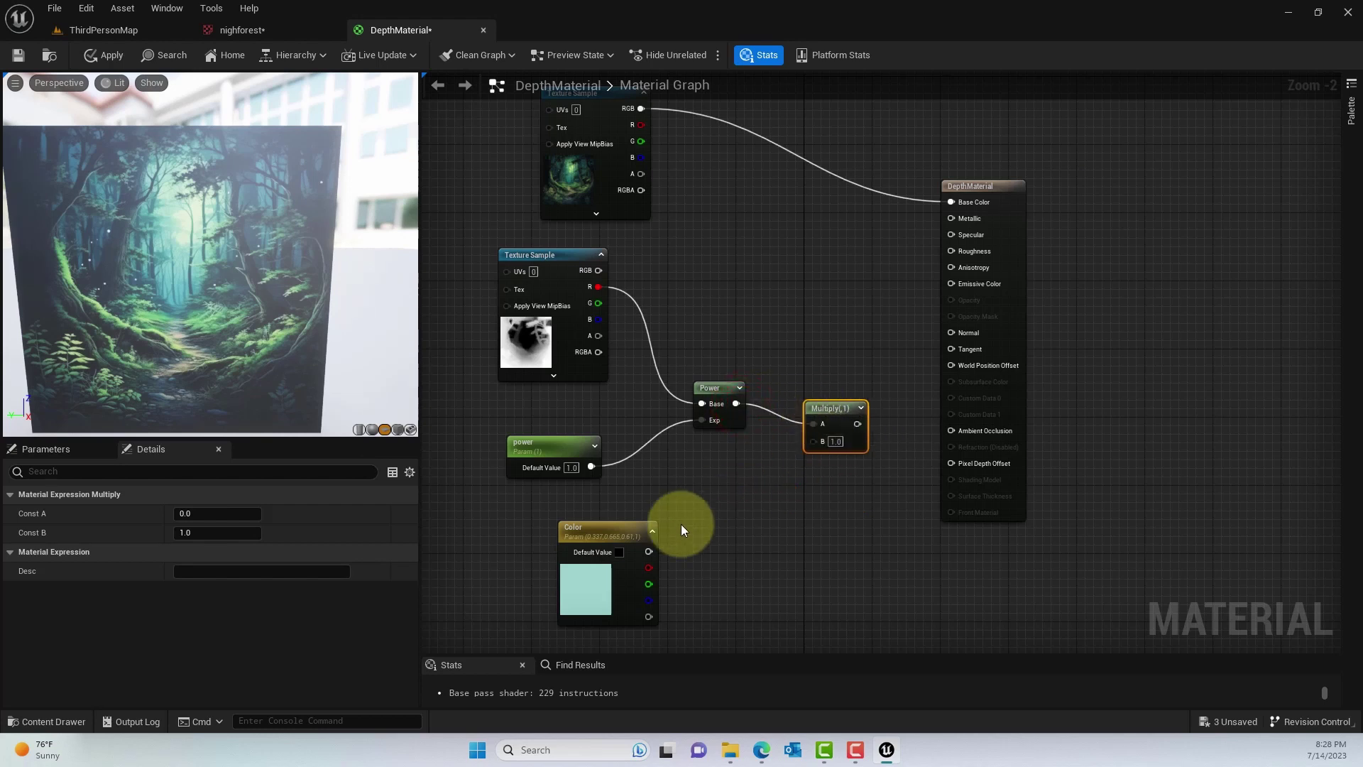
# Connect the Color parameter to the Multiply node's B input and the Multiply output to the material's Emissive Color.
pyautogui.moveTo(648, 551); pyautogui.dragTo(953, 283)
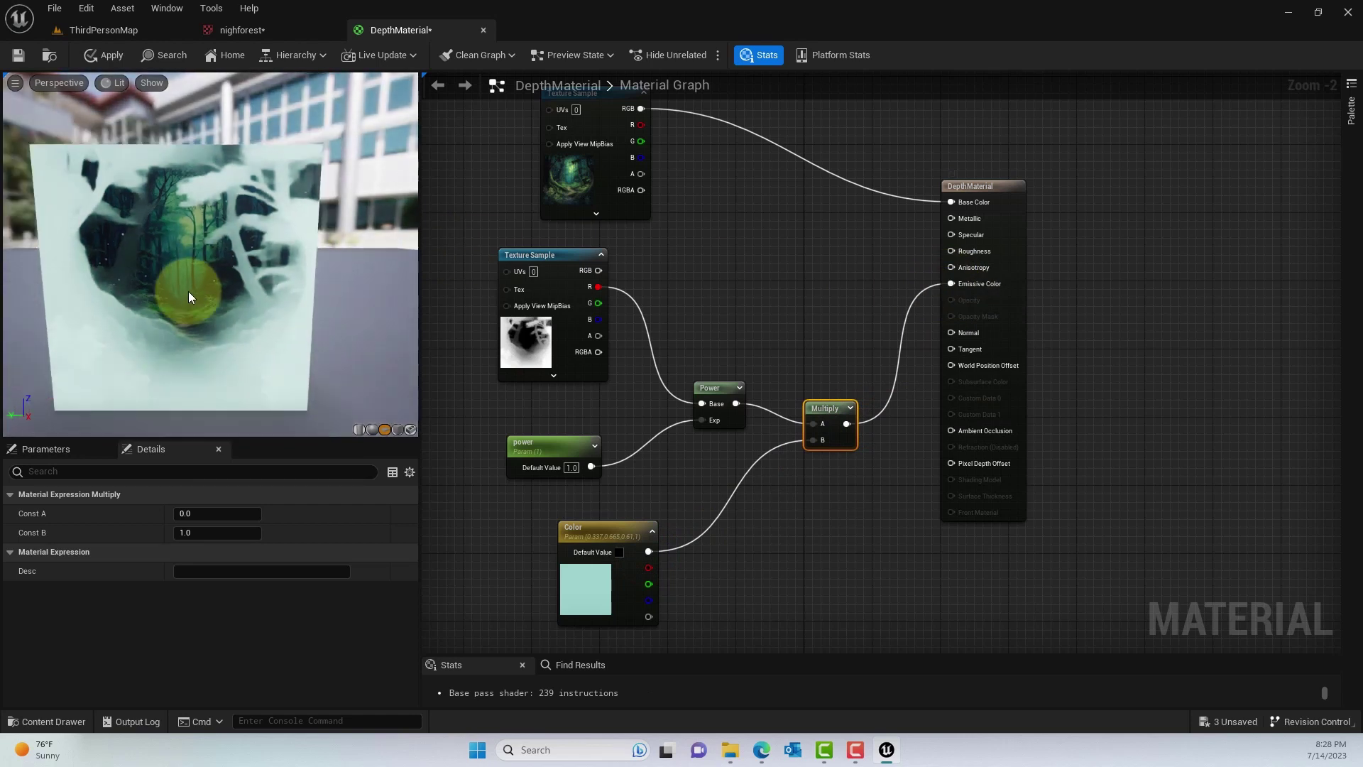
pyautogui.moveTo(217, 270)
pyautogui.mouseDown()
pyautogui.moveTo(188, 229)
pyautogui.moveTo(248, 252)
pyautogui.moveTo(236, 245)
pyautogui.moveTo(167, 289)
pyautogui.mouseUp()
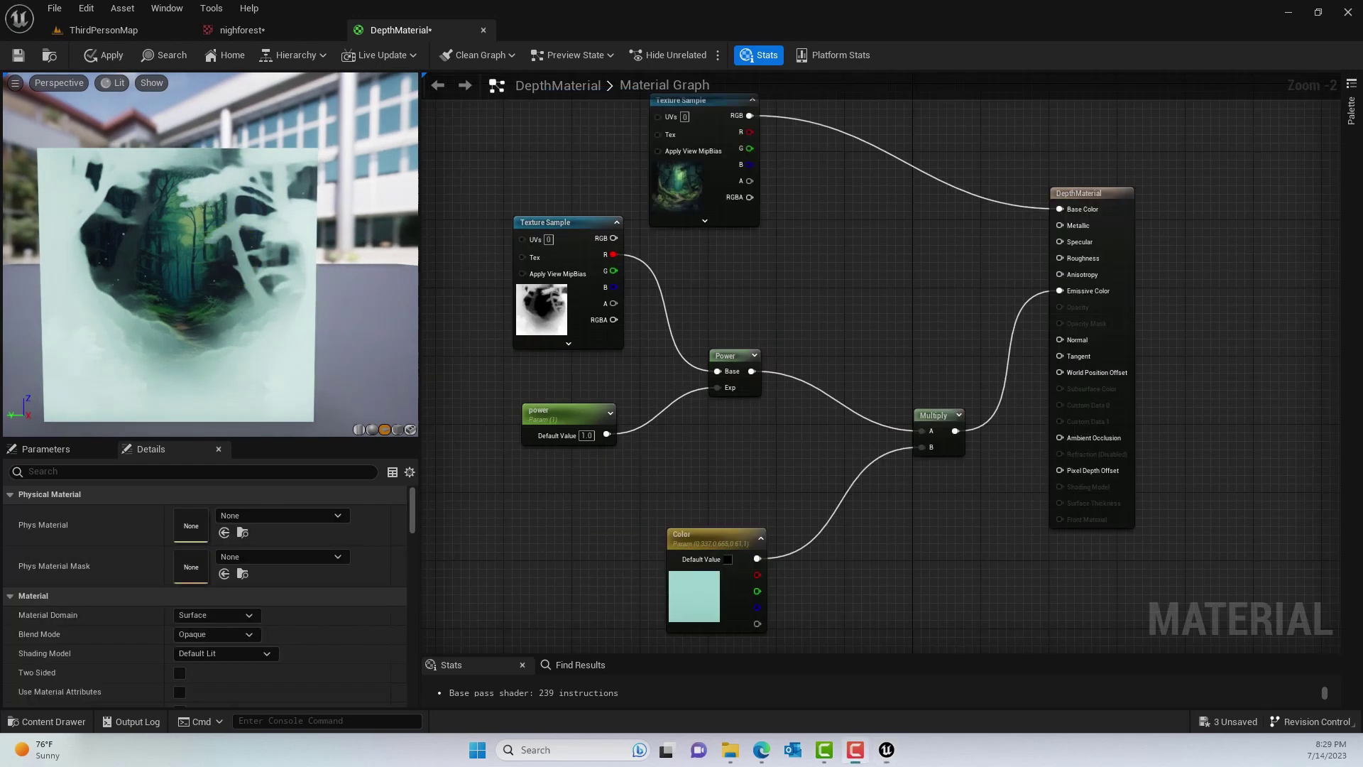
# Add a OneMinus node between the Power and Multiply nodes, wiring Power's output through it into Multiply's A input.
pyautogui.click(841, 359)
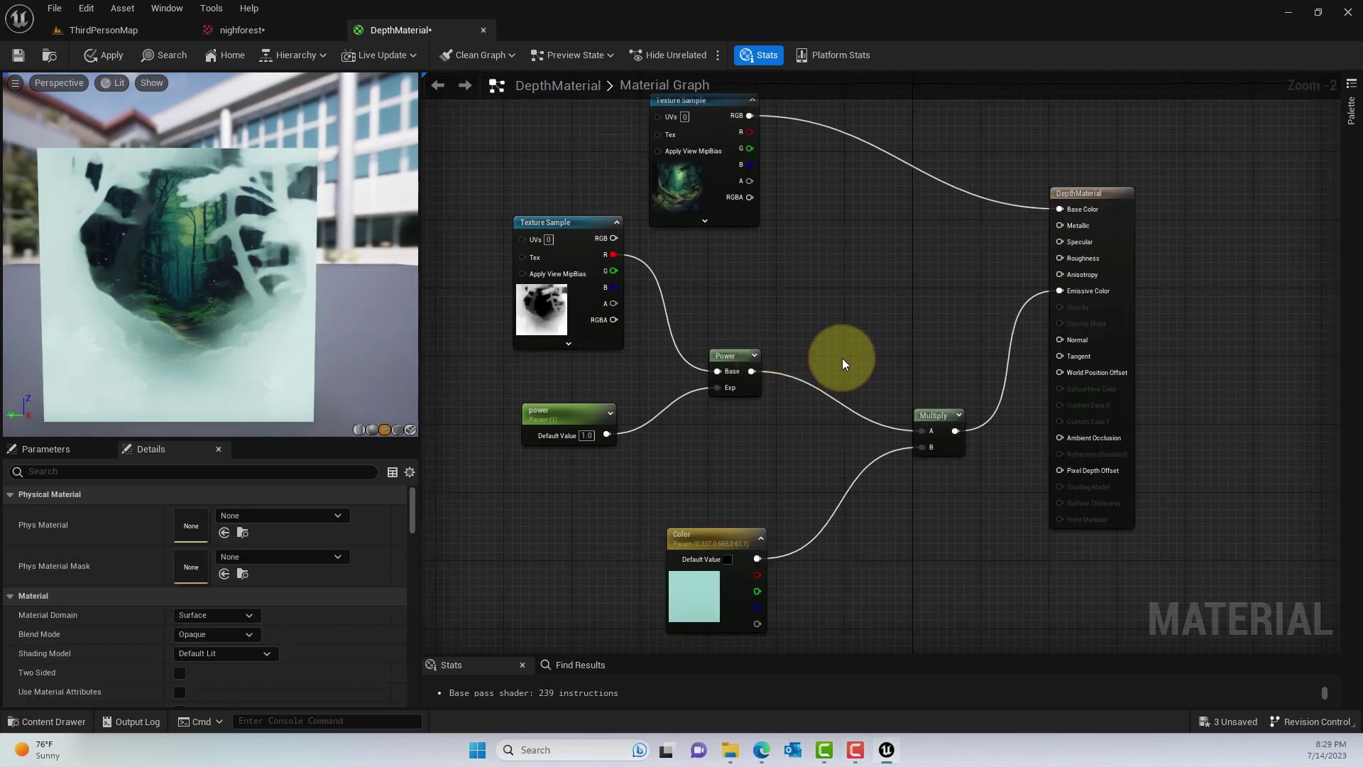
pyautogui.rightClick(842, 360)
pyautogui.write('one minu')
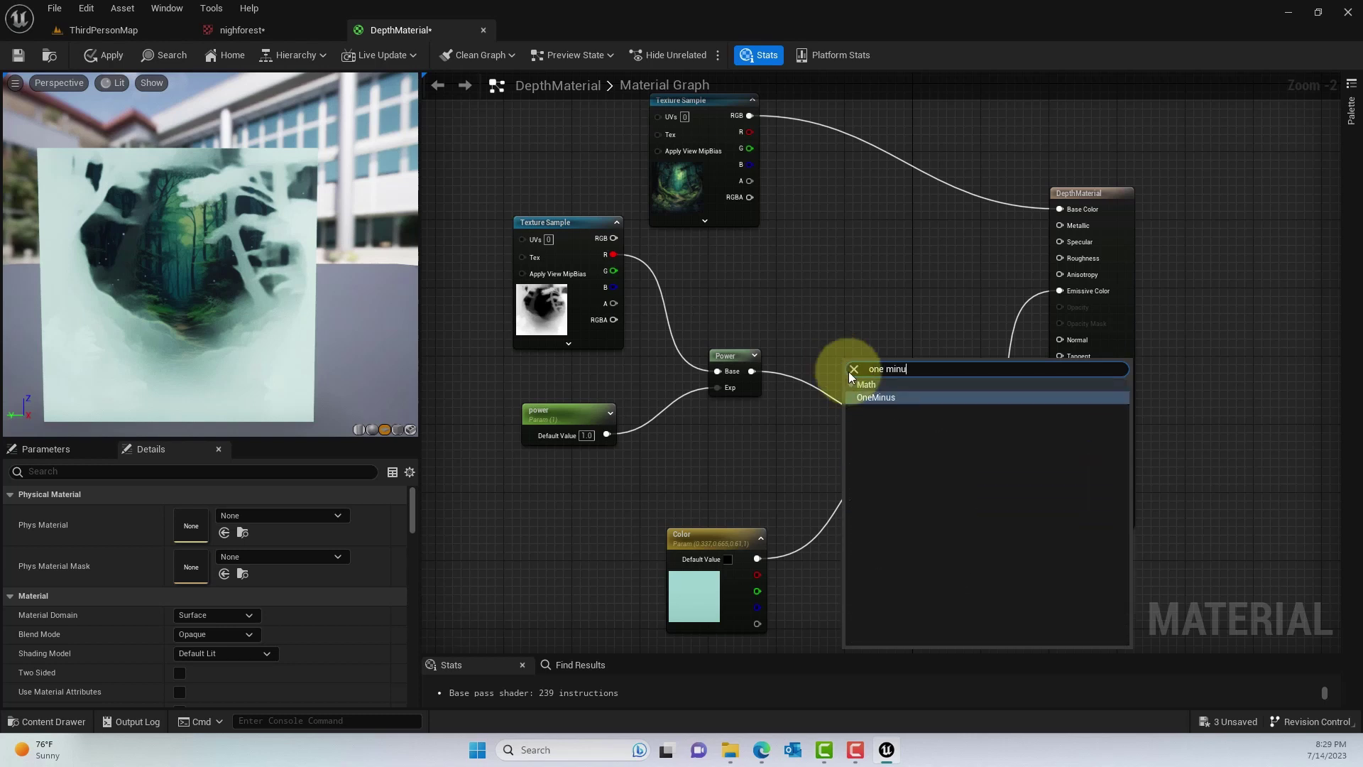
pyautogui.click(873, 396)
pyautogui.moveTo(752, 371); pyautogui.dragTo(930, 433)
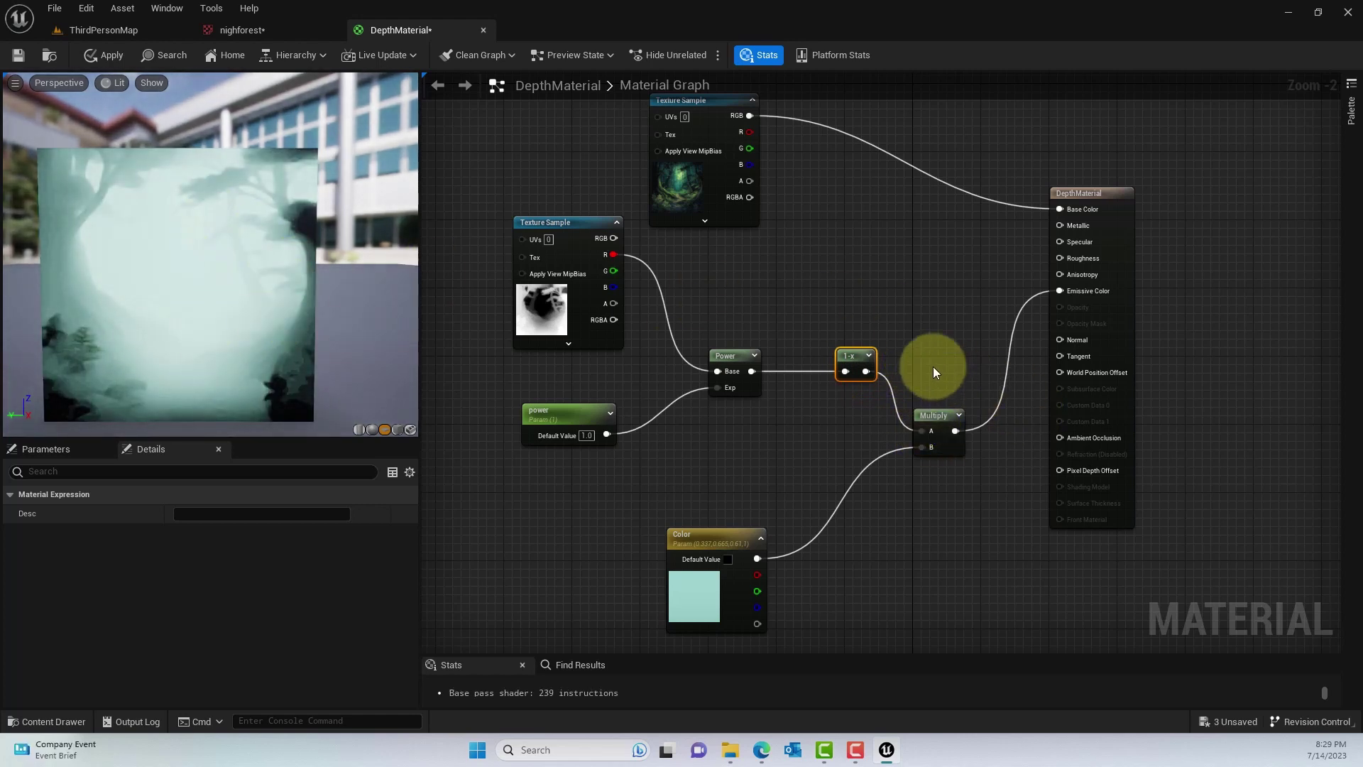
pyautogui.hotkey('ctrl', 'z')
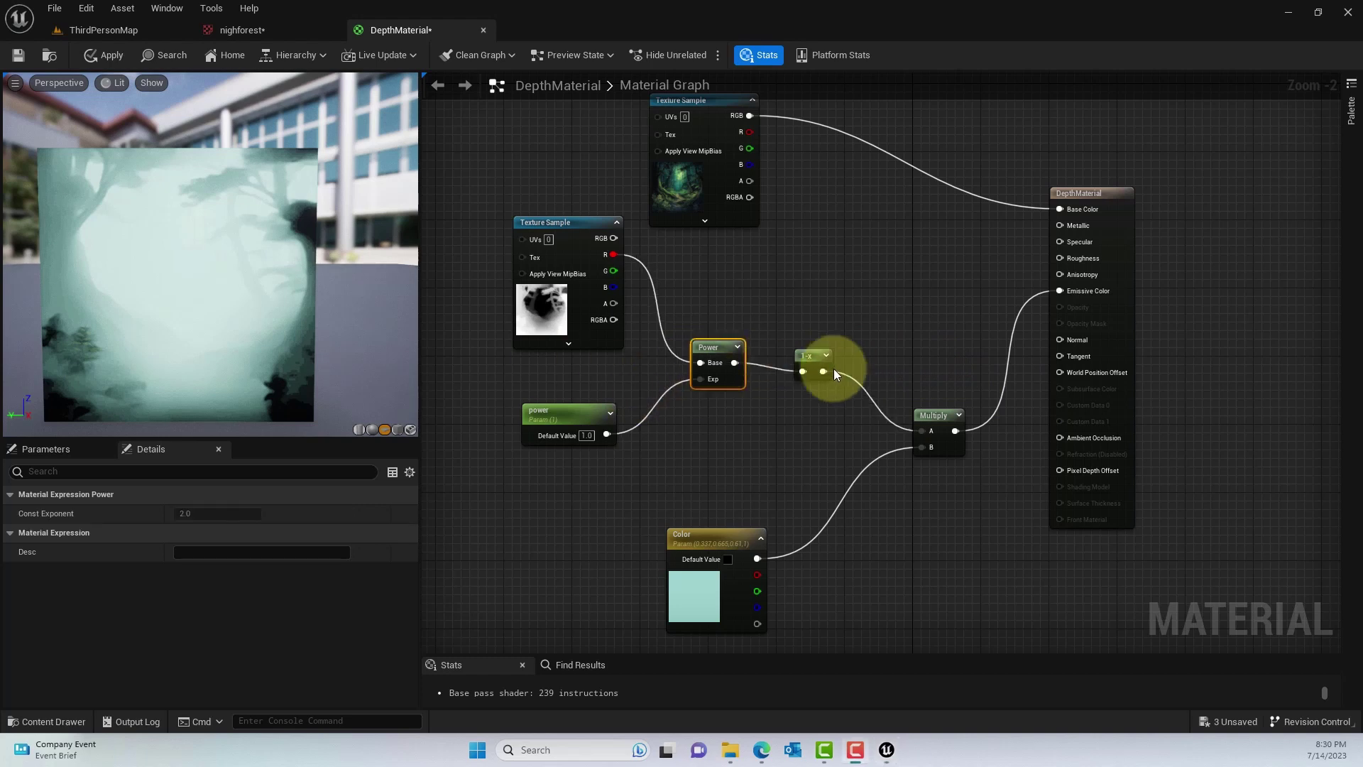
# Add a LinearInterpolate node with OneMinus connected to A and Power to B, and feed its output into Multiply's A input.
pyautogui.rightClick(861, 345)
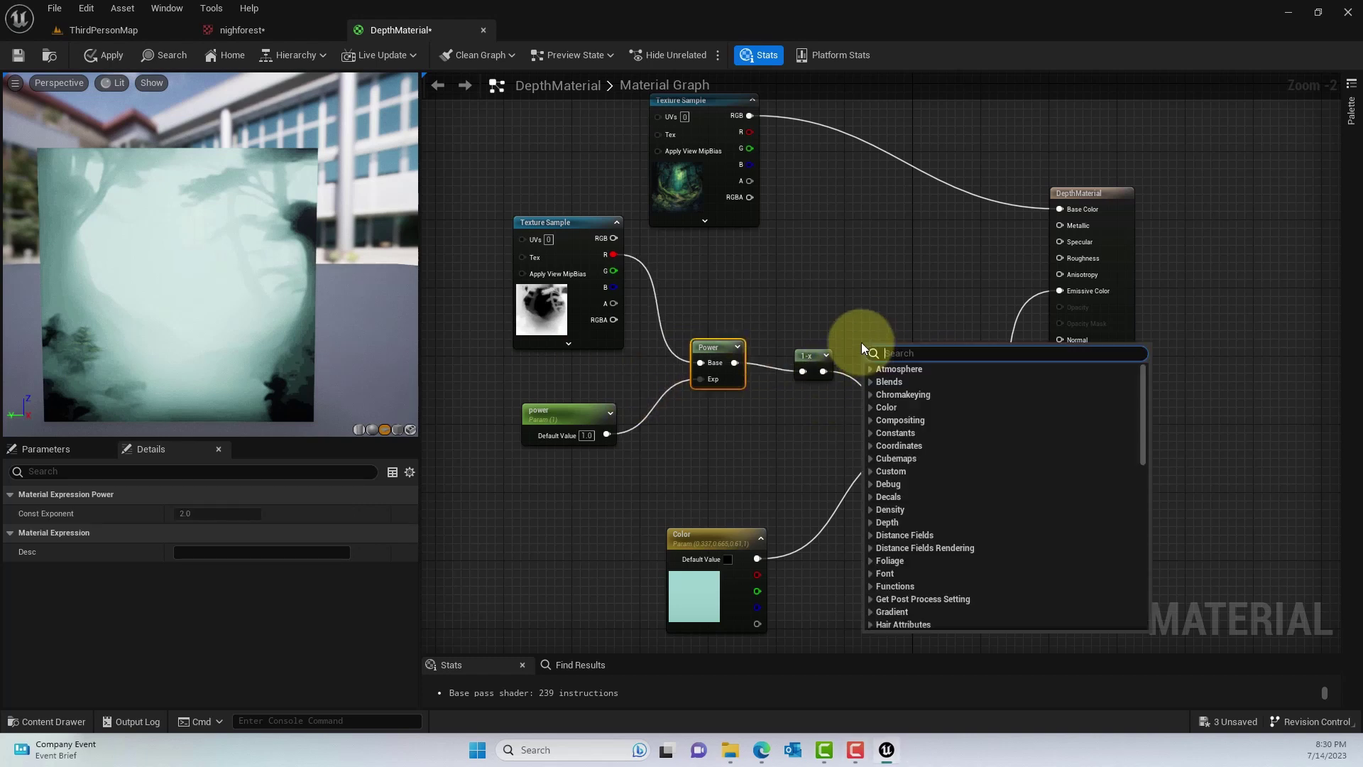
pyautogui.write('lerp')
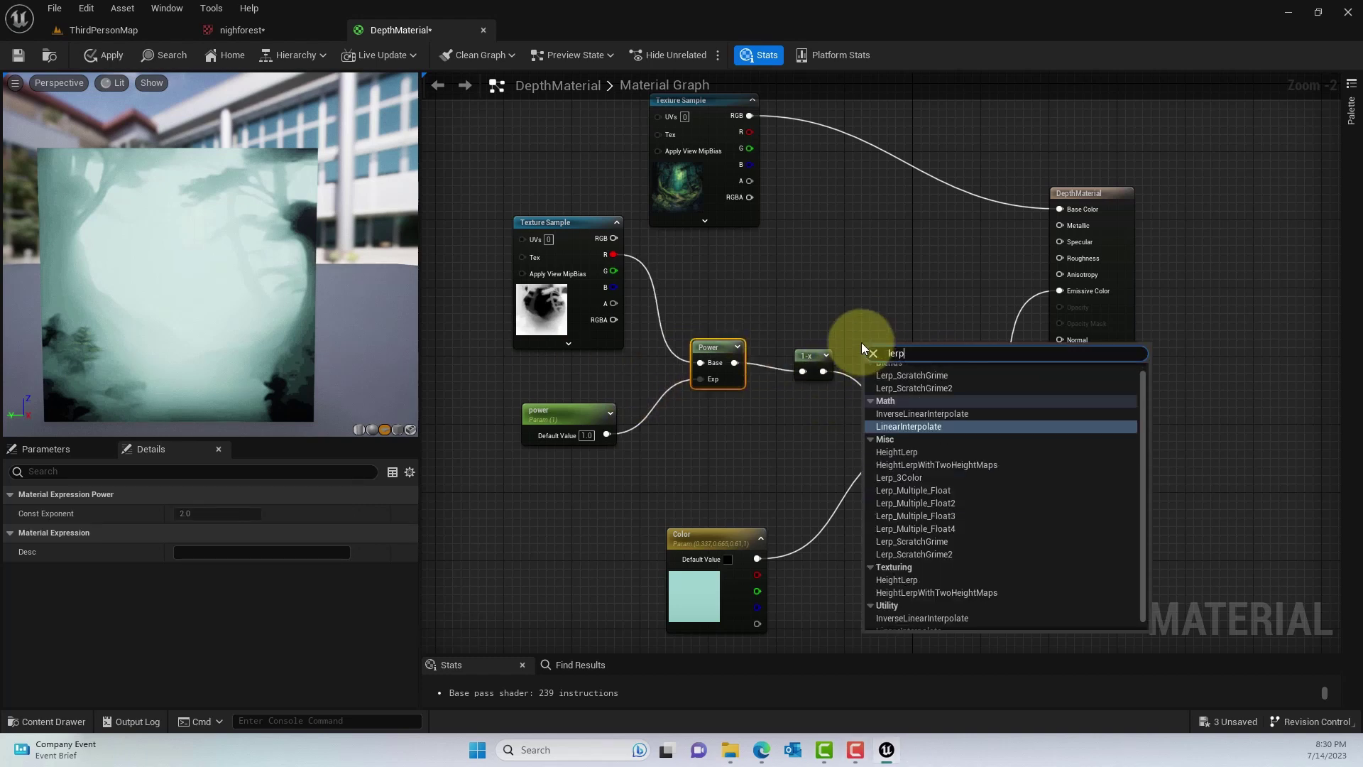
pyautogui.press('Return')
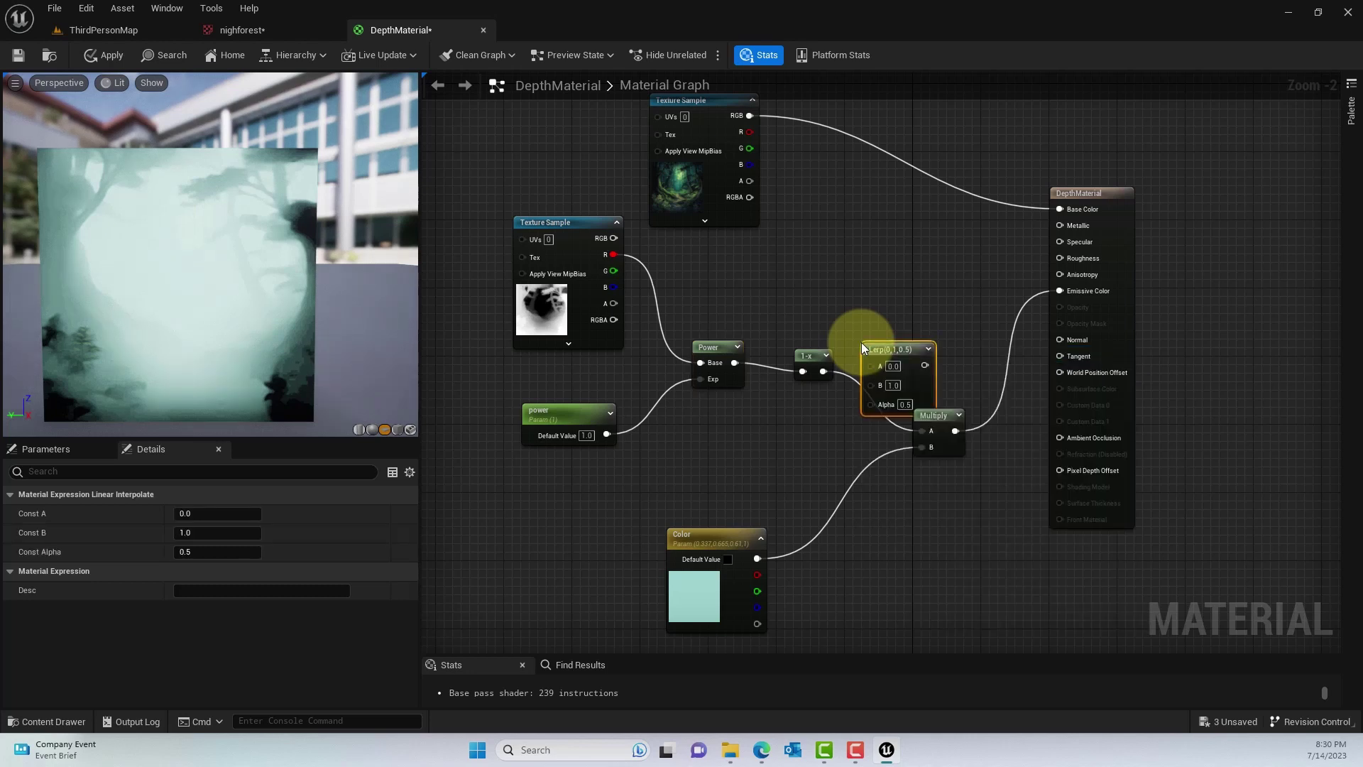
pyautogui.moveTo(823, 369); pyautogui.dragTo(880, 367)
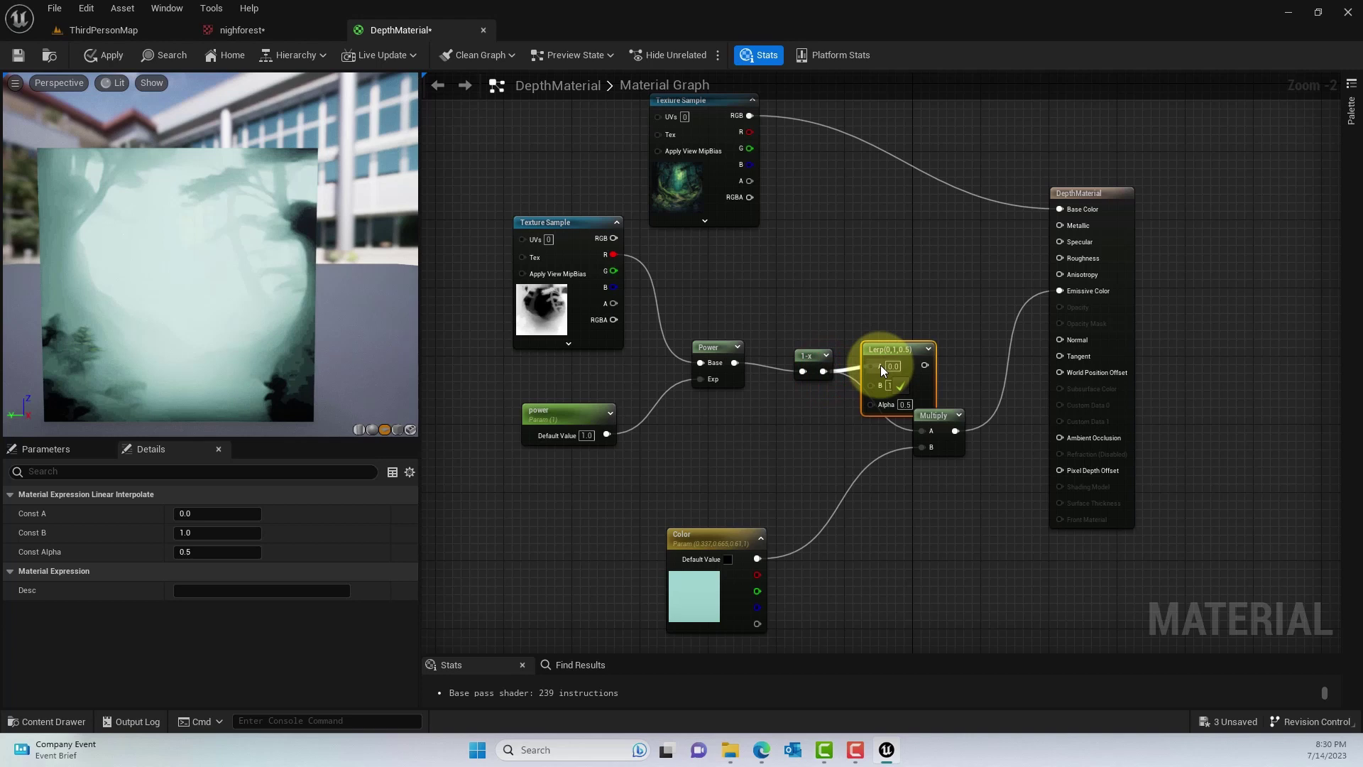
pyautogui.moveTo(881, 365); pyautogui.dragTo(819, 400)
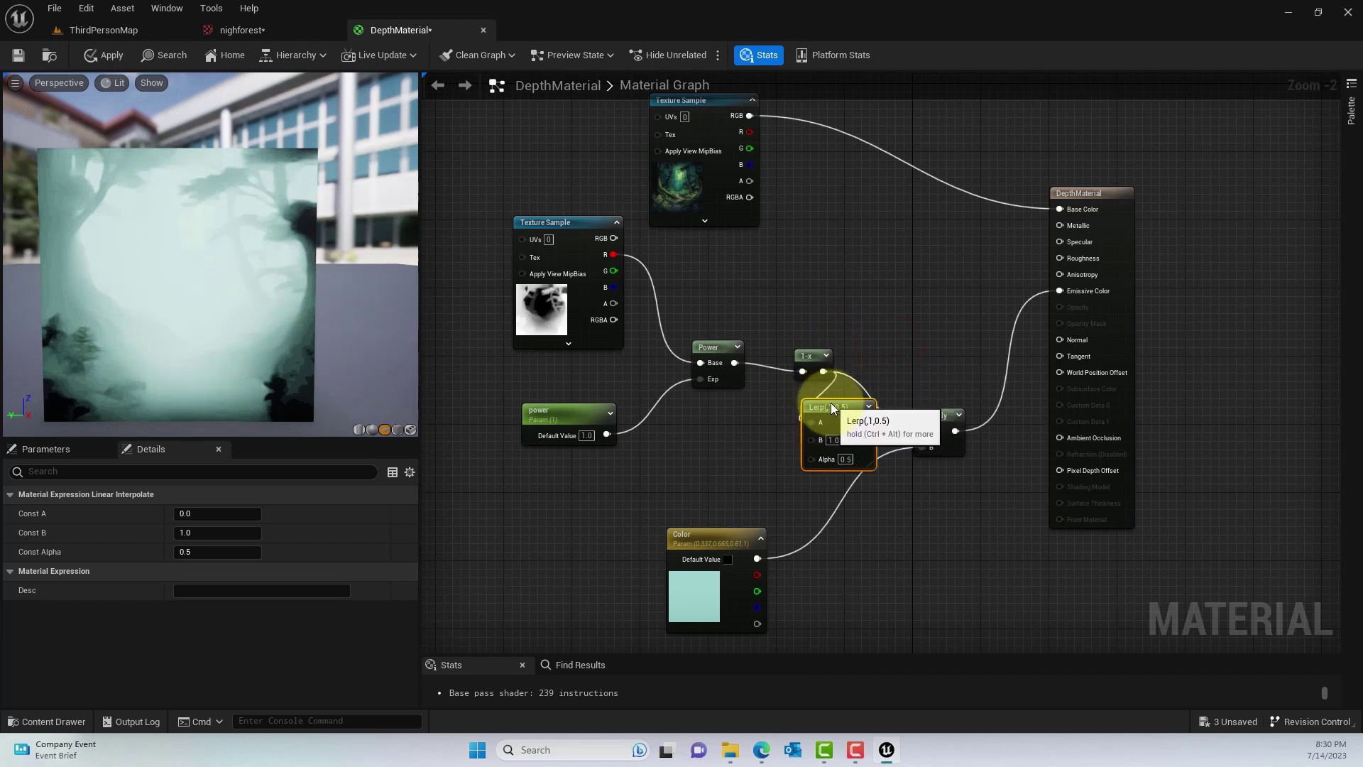
pyautogui.moveTo(735, 363); pyautogui.dragTo(799, 419)
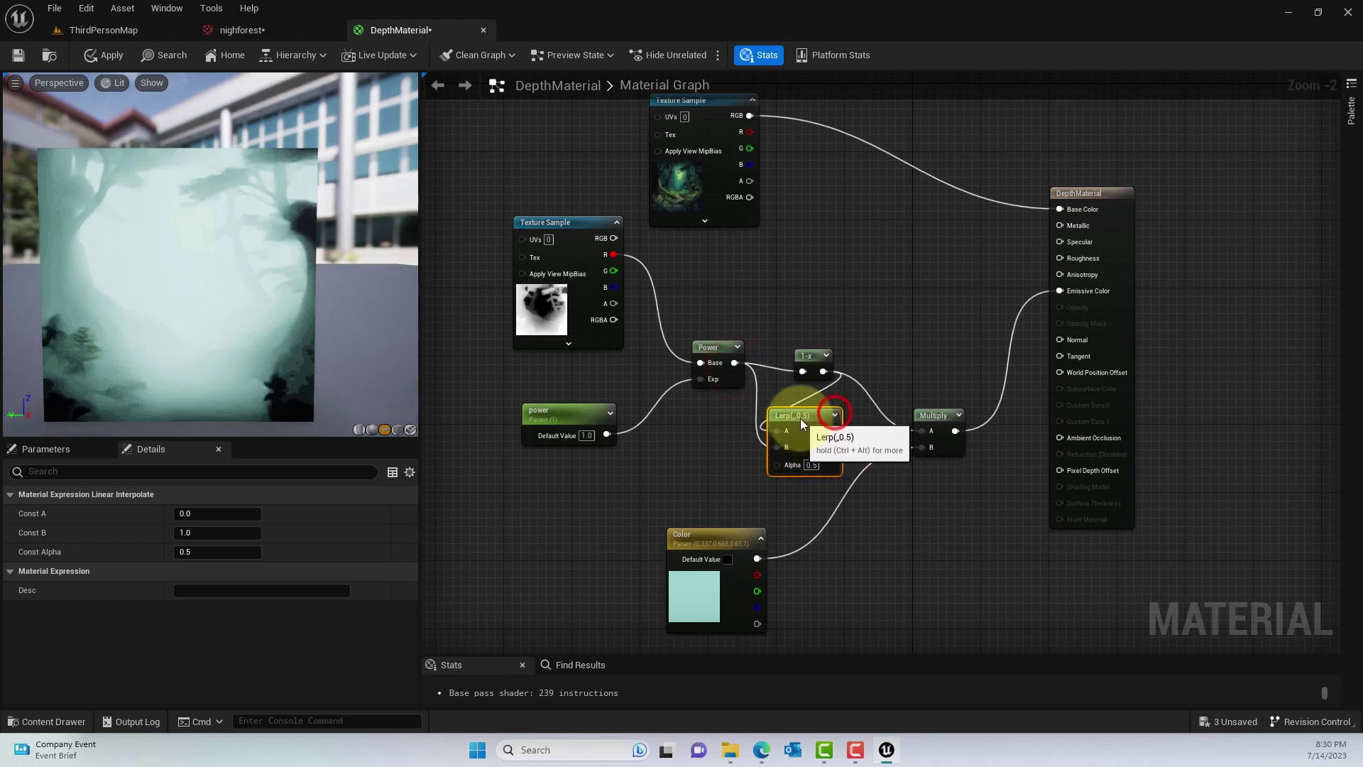
pyautogui.moveTo(330, 313); pyautogui.dragTo(367, 286)
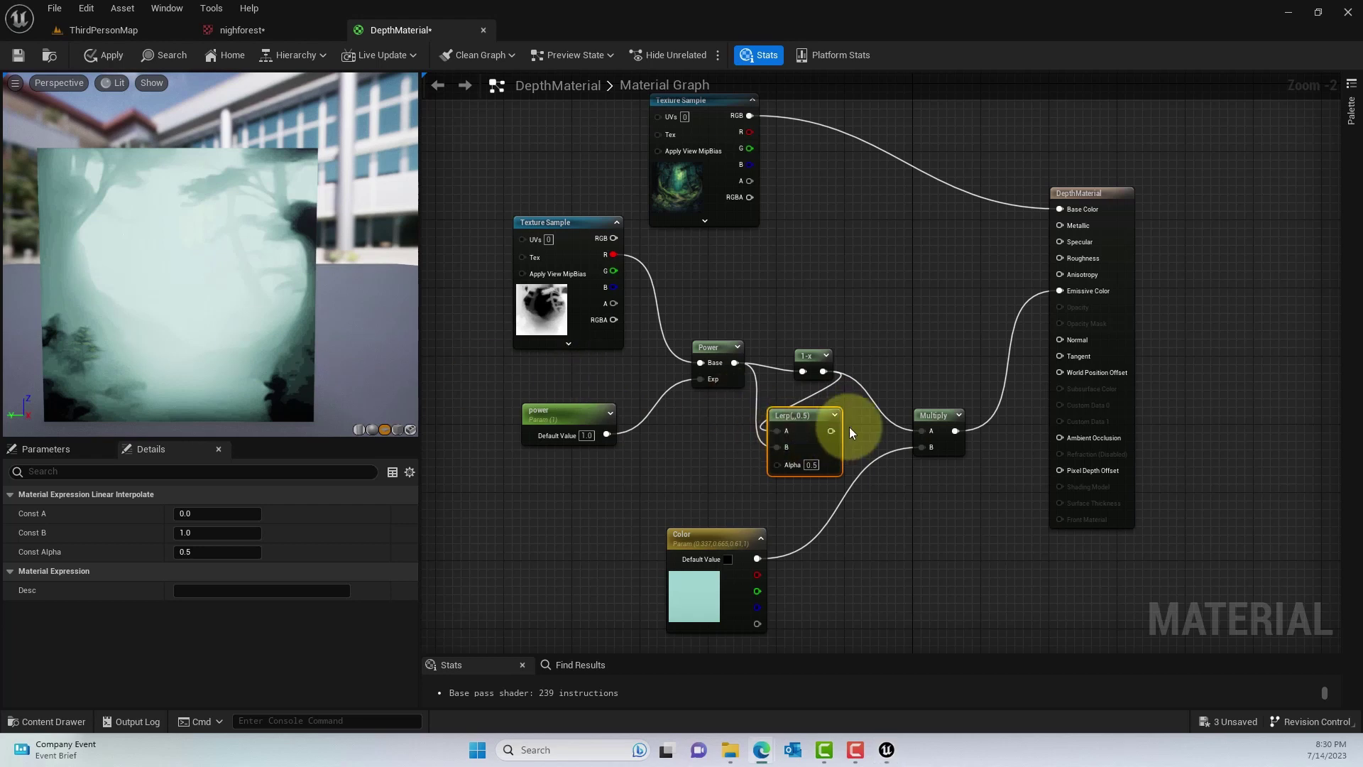
pyautogui.moveTo(832, 430); pyautogui.dragTo(926, 430)
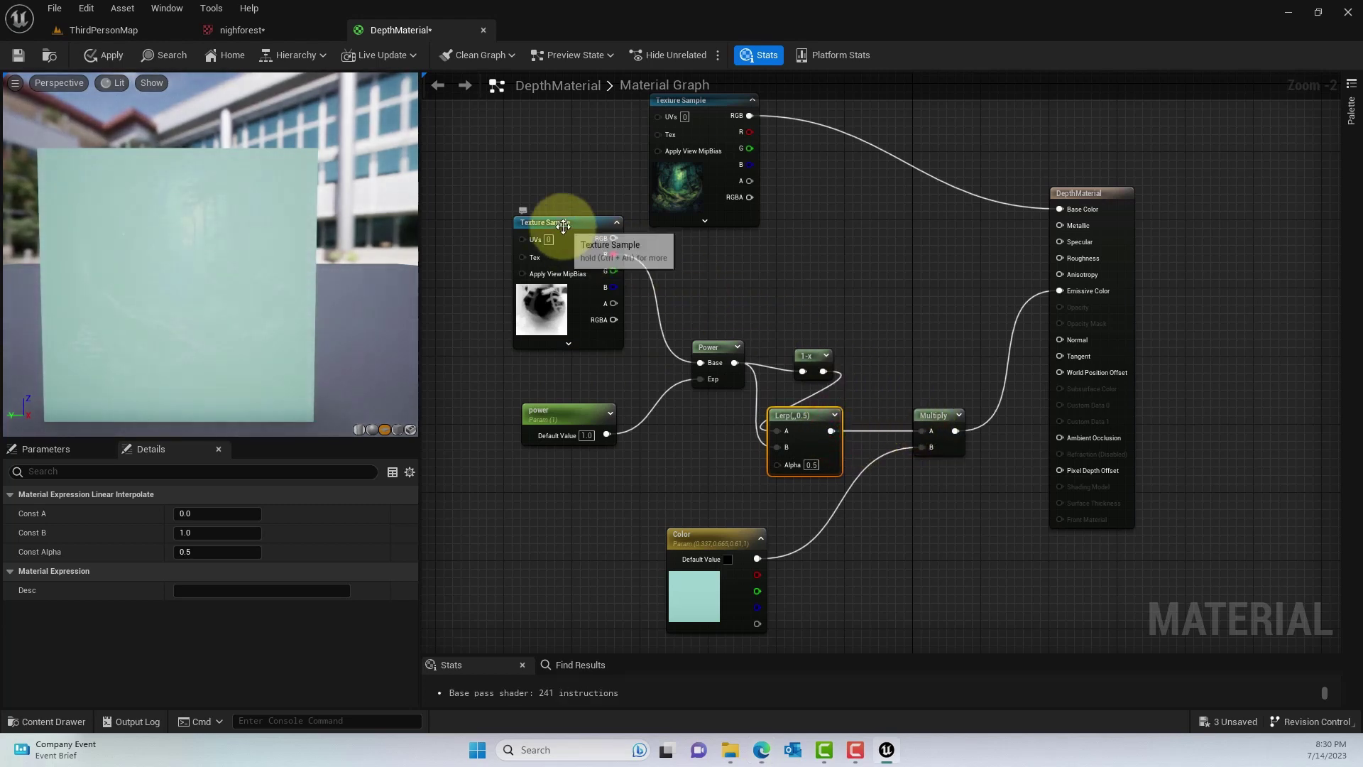
# Rearrange the depth texture, power parameter, Power, OneMinus and Lerp nodes so the wires between them run clearly.
pyautogui.moveTo(565, 222); pyautogui.dragTo(521, 225)
pyautogui.moveTo(557, 417); pyautogui.dragTo(496, 422)
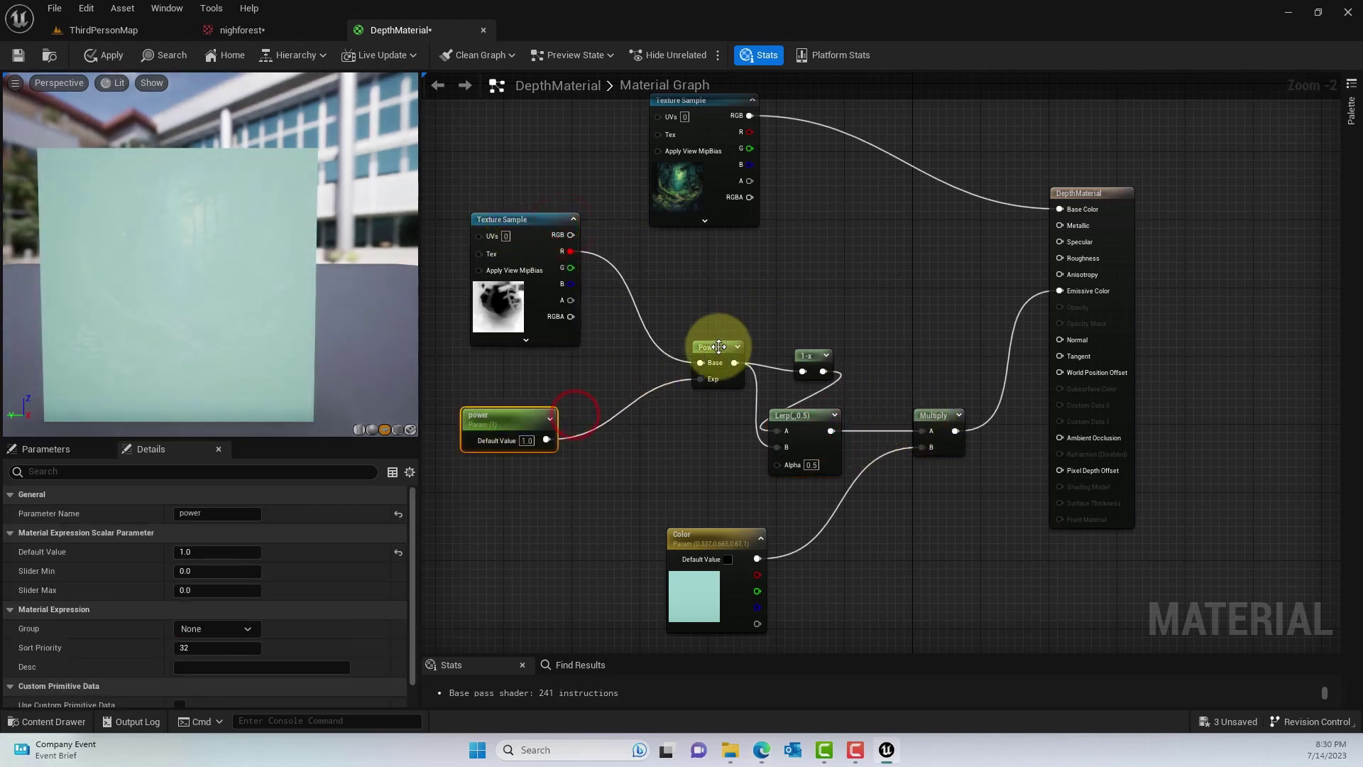
pyautogui.moveTo(718, 347); pyautogui.dragTo(643, 353)
pyautogui.moveTo(806, 355); pyautogui.dragTo(723, 364)
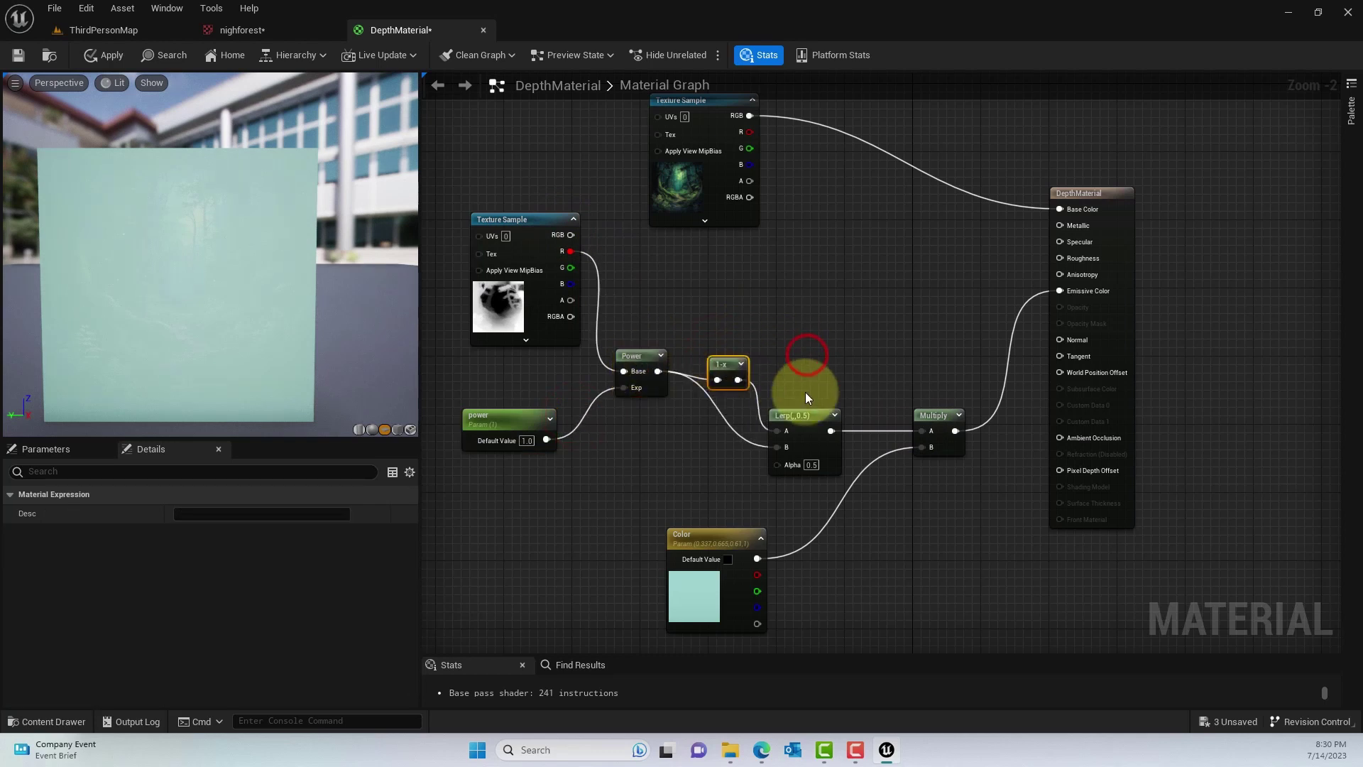
pyautogui.moveTo(801, 415); pyautogui.dragTo(815, 375)
pyautogui.moveTo(726, 364); pyautogui.dragTo(745, 325)
pyautogui.press('F10')
# Test the Lerp node's Alpha at 0 and at 1 to compare both mask directions, leaving it at 0.
pyautogui.click(829, 423)
pyautogui.write('0')
pyautogui.press('Return')
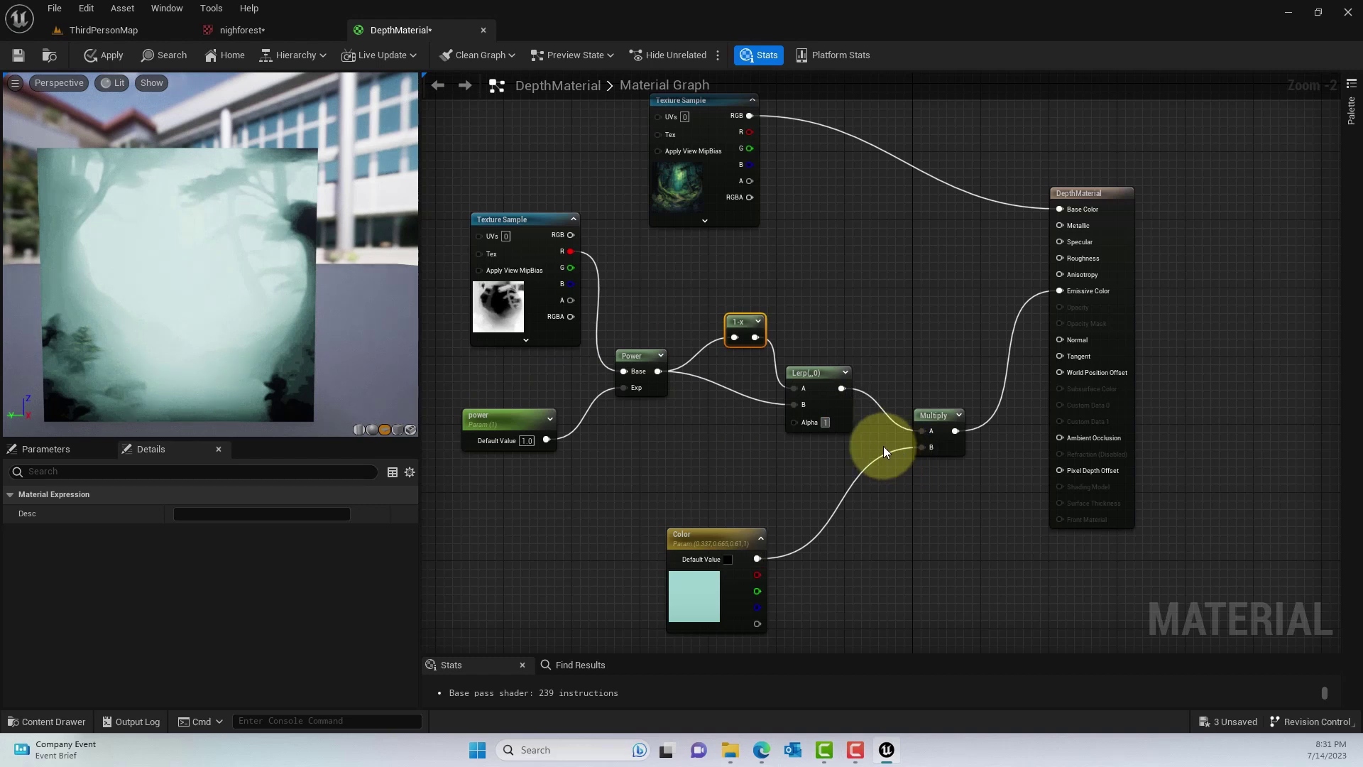
pyautogui.write('1')
pyautogui.press('Return')
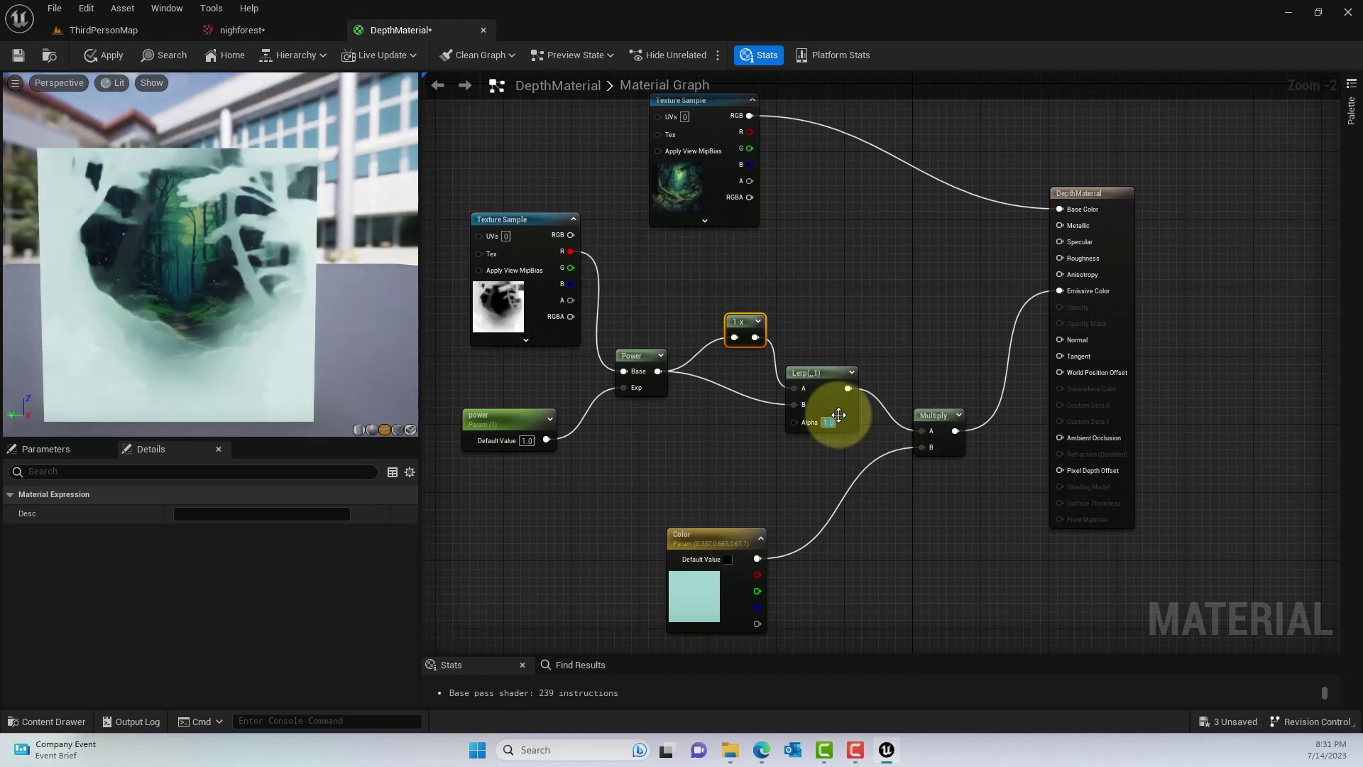
pyautogui.hotkey('ctrl', 'z')
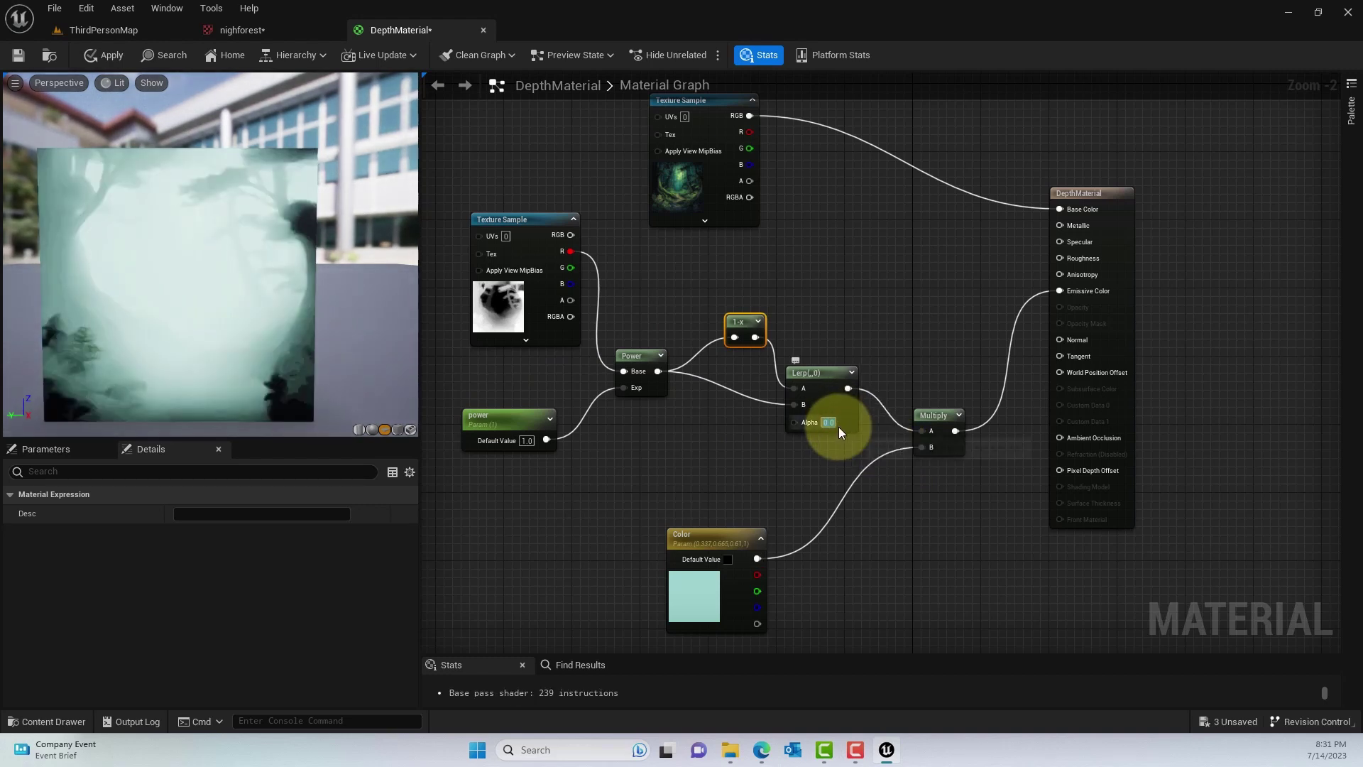
# Add a scalar parameter named invert below the Lerp node and connect it to the Lerp's Alpha input.
pyautogui.click(761, 459)
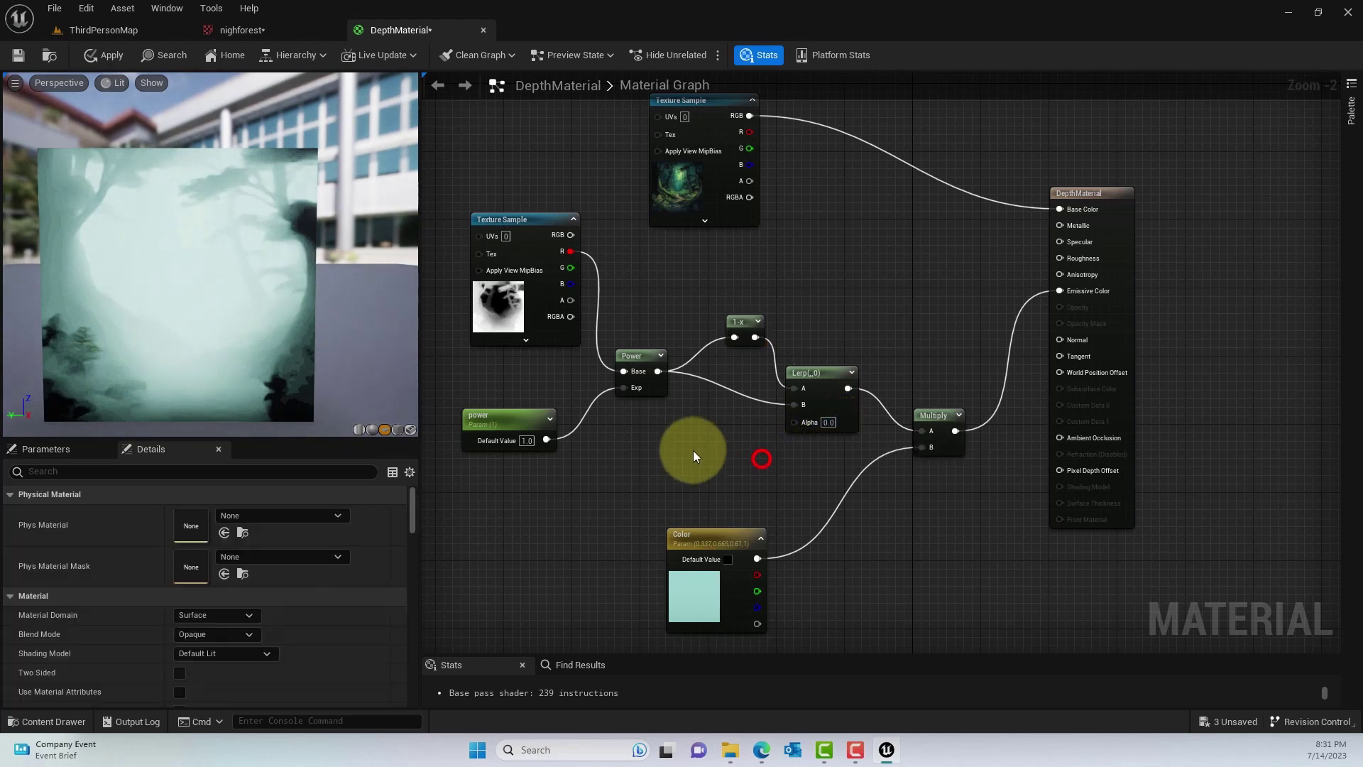
pyautogui.click(692, 449)
pyautogui.write('sssss')
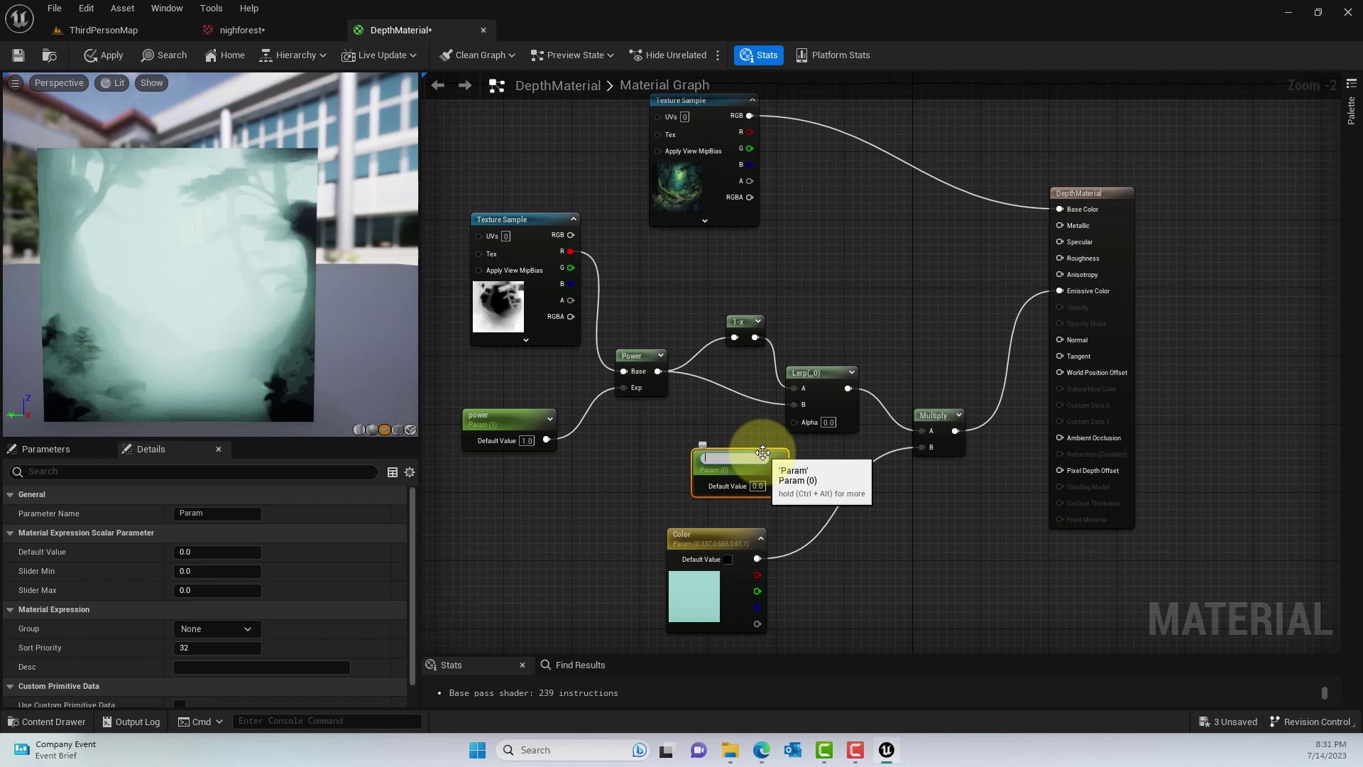
pyautogui.write('t')
pyautogui.press('Return')
pyautogui.moveTo(763, 453); pyautogui.dragTo(794, 424)
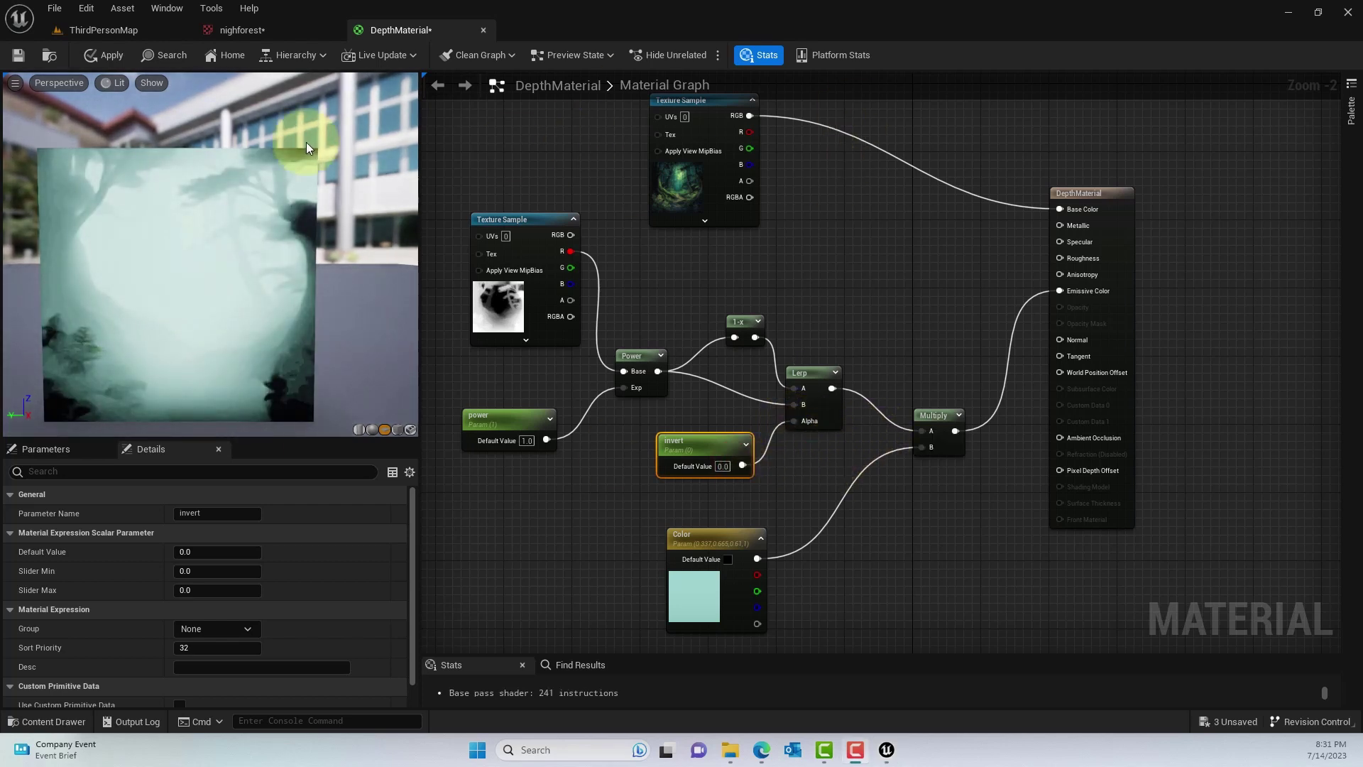
# Save DepthMaterial and create a material instance from it in the Images folder, keeping the default name.
pyautogui.click(20, 56)
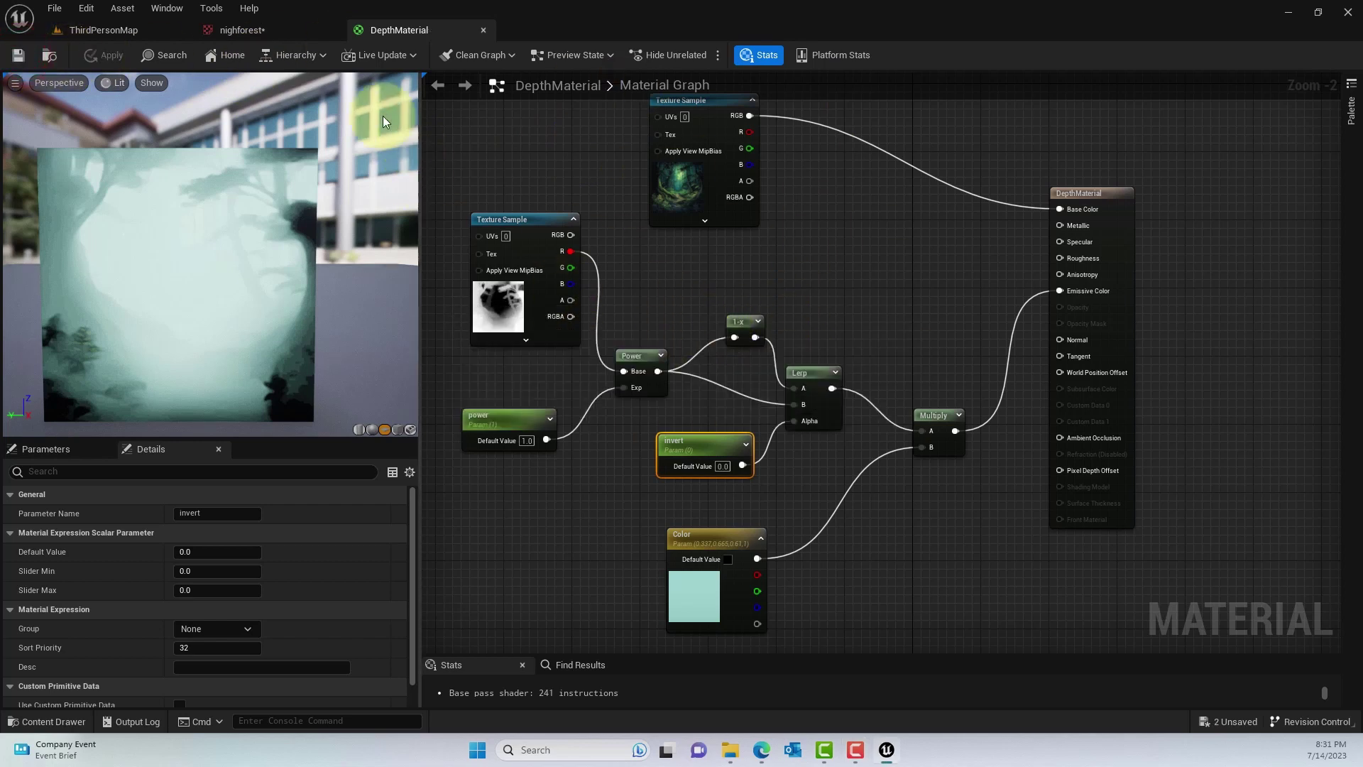
pyautogui.click(137, 32)
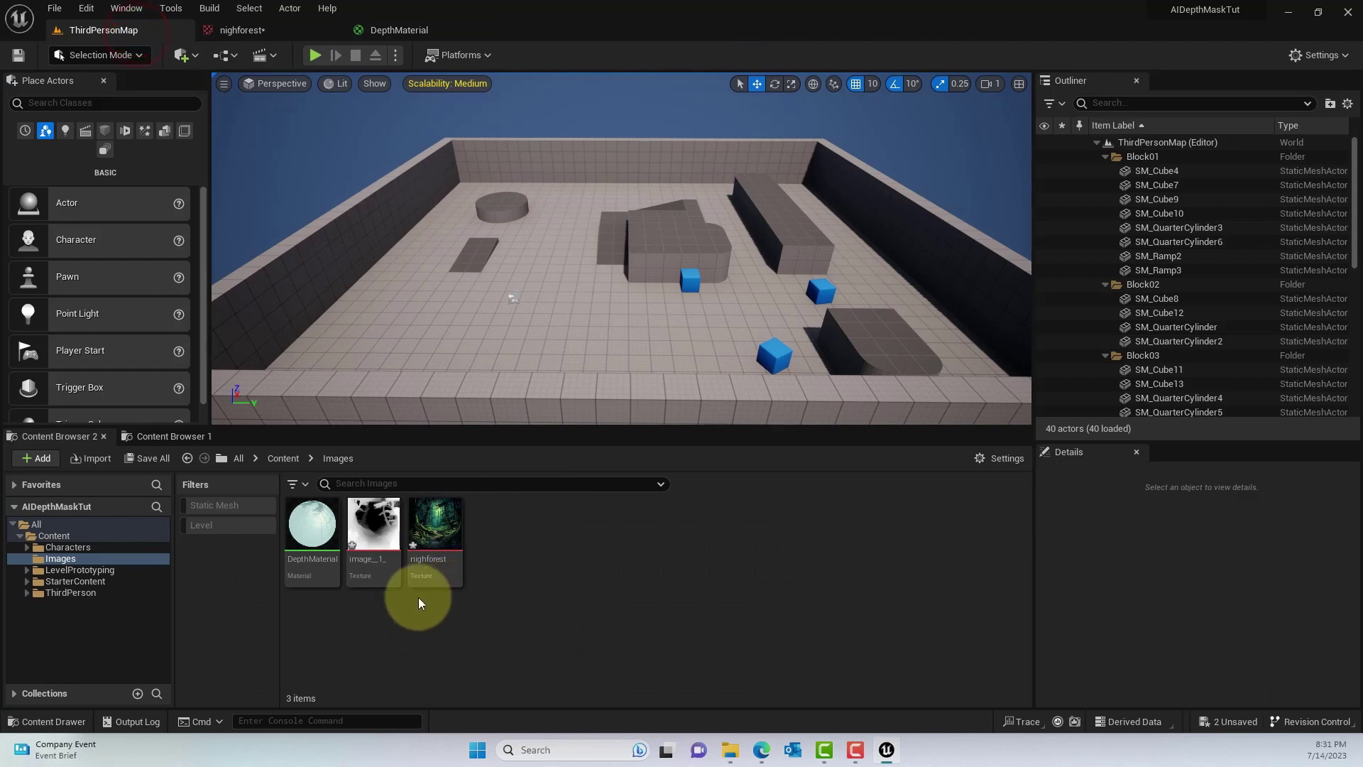
pyautogui.rightClick(301, 556)
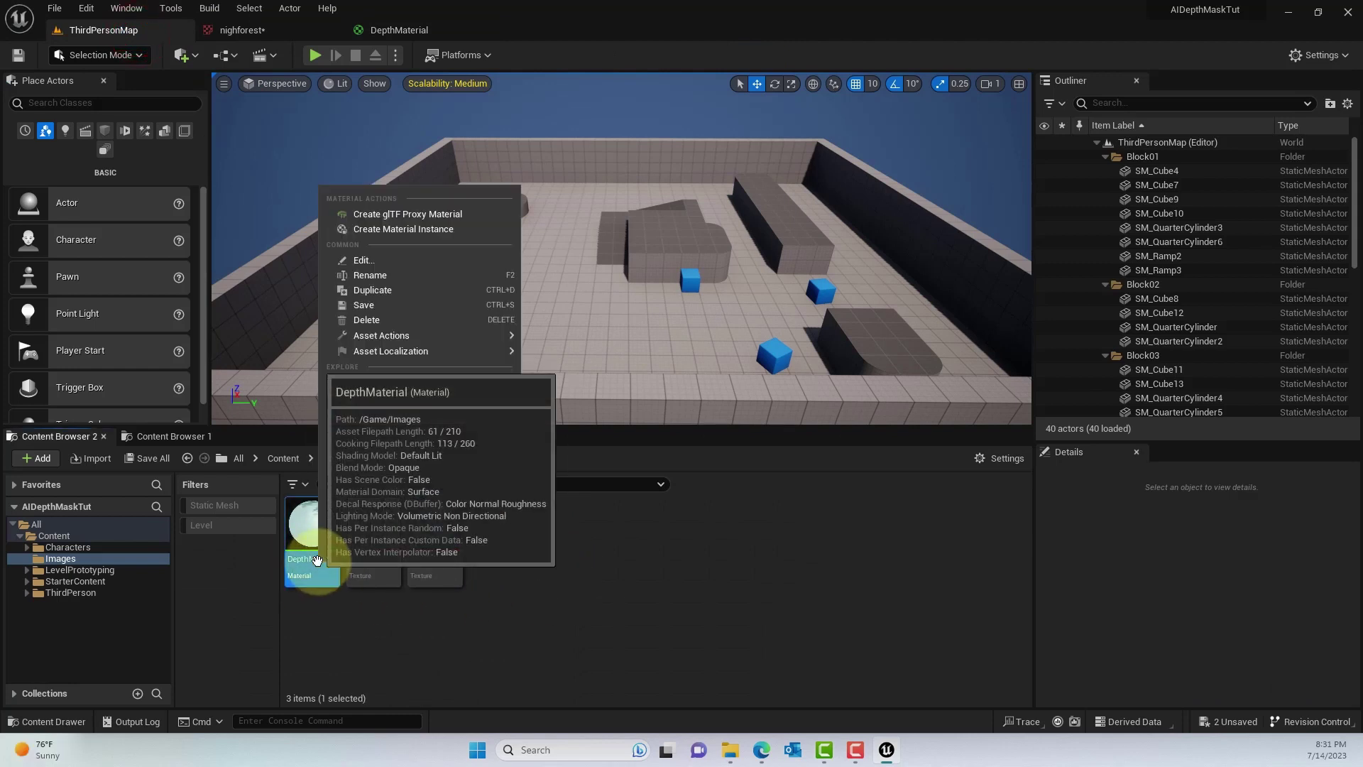
pyautogui.click(424, 231)
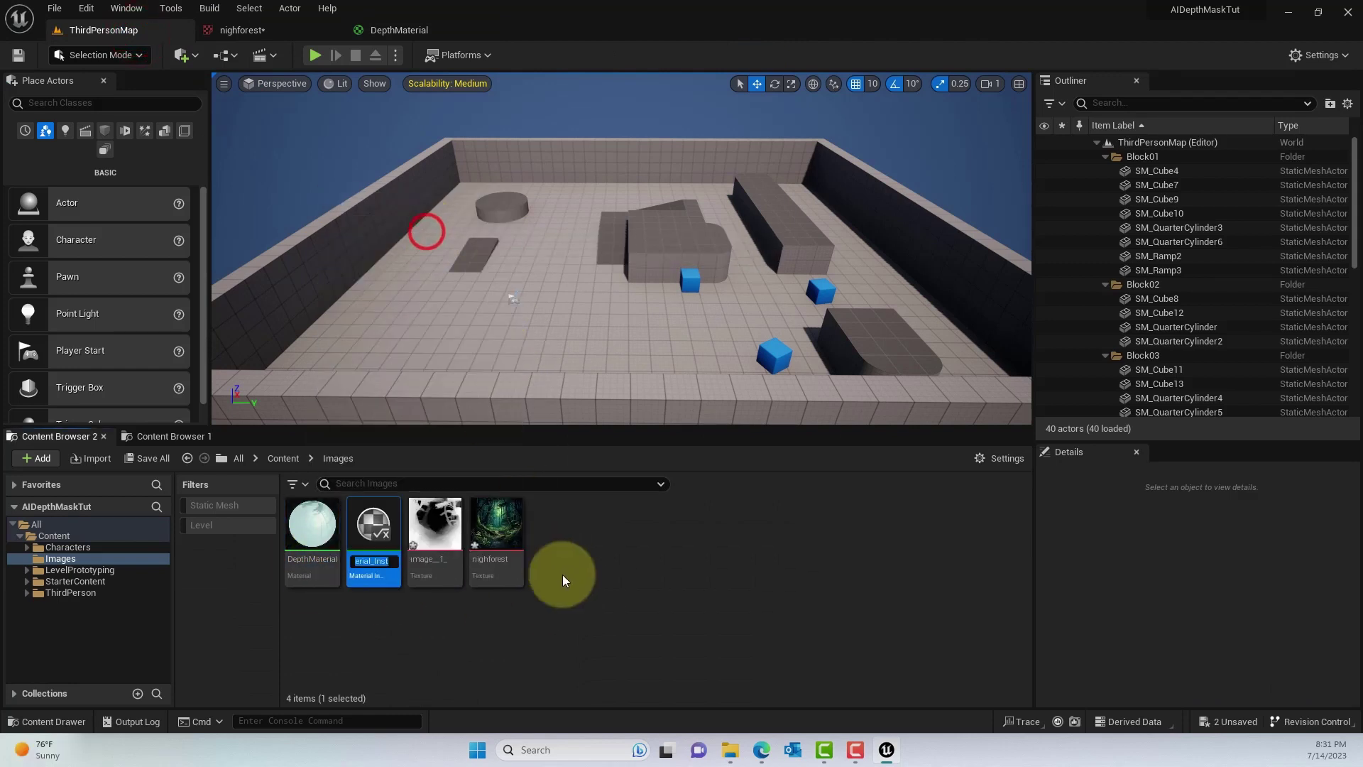
pyautogui.press('Return')
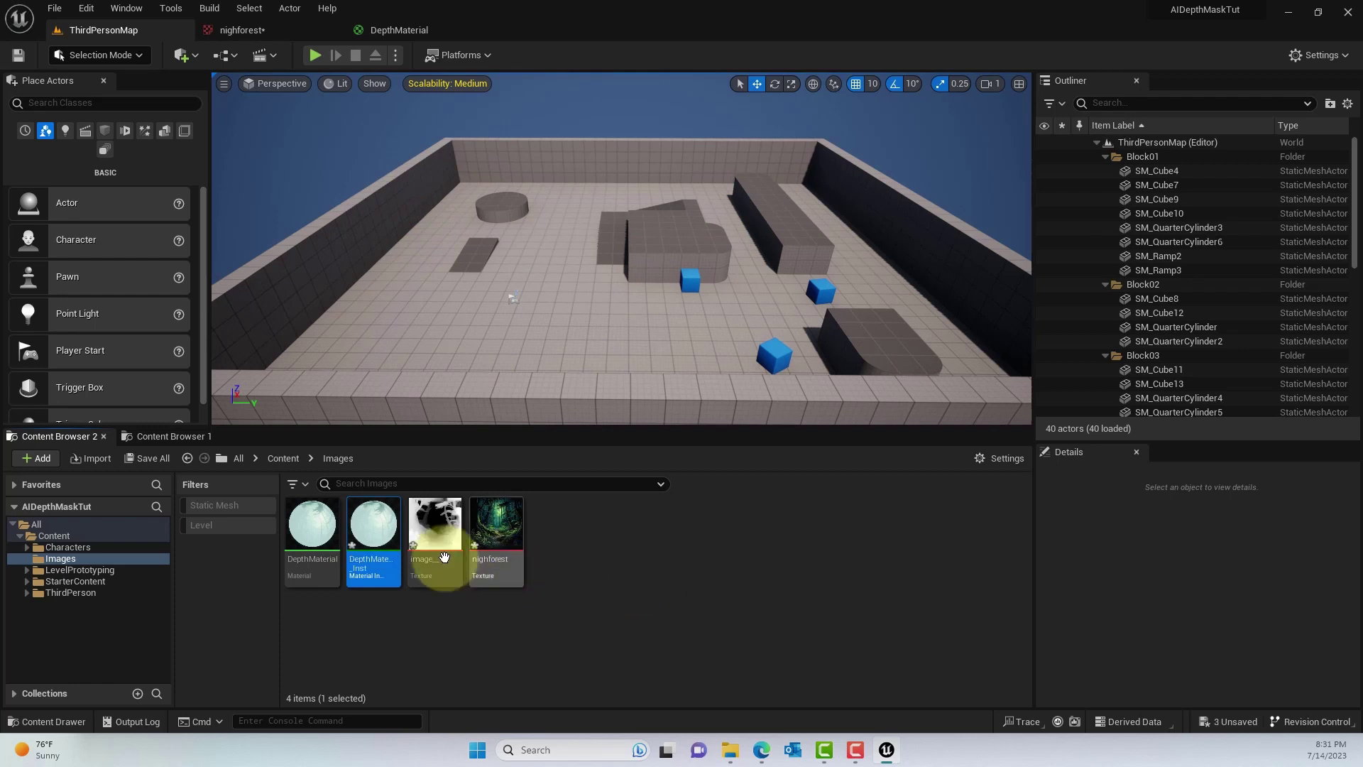
# Open the new DepthMaterial instance and change its preview shape to a plane, framed to face the camera.
pyautogui.doubleClick(375, 534)
pyautogui.scroll(-3, 317, 377)
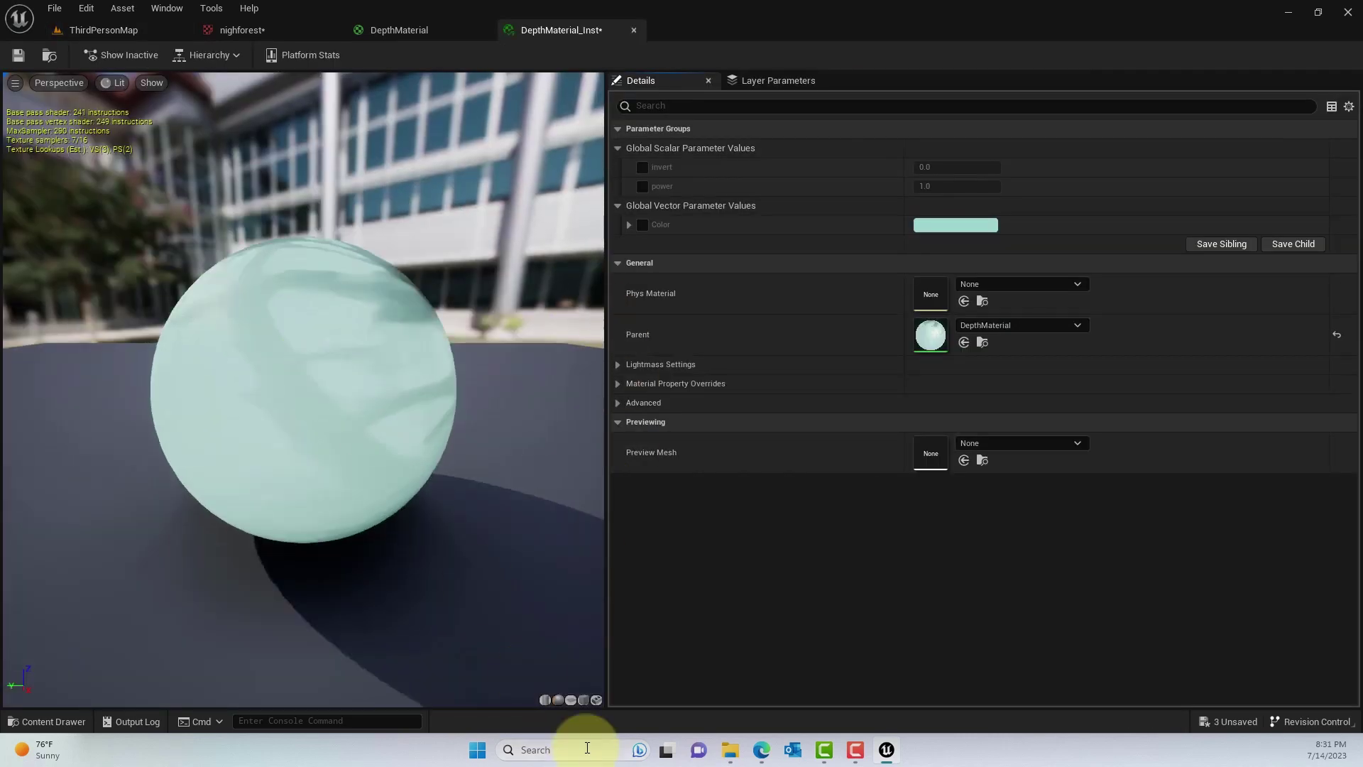
pyautogui.click(571, 700)
pyautogui.moveTo(344, 415)
pyautogui.mouseDown()
pyautogui.moveTo(317, 380)
pyautogui.moveTo(340, 380)
pyautogui.moveTo(352, 427)
pyautogui.mouseUp()
pyautogui.scroll(5, 352, 428)
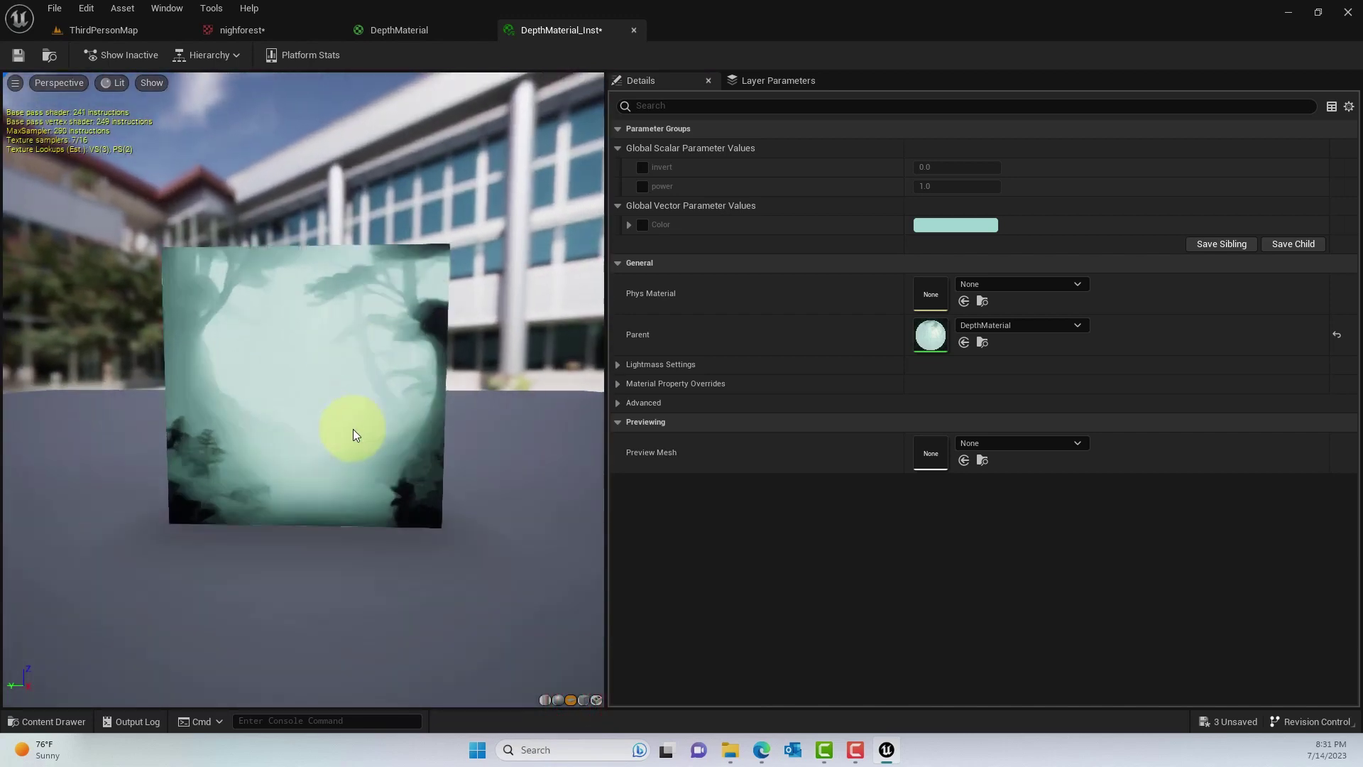
pyautogui.scroll(-3, 353, 429)
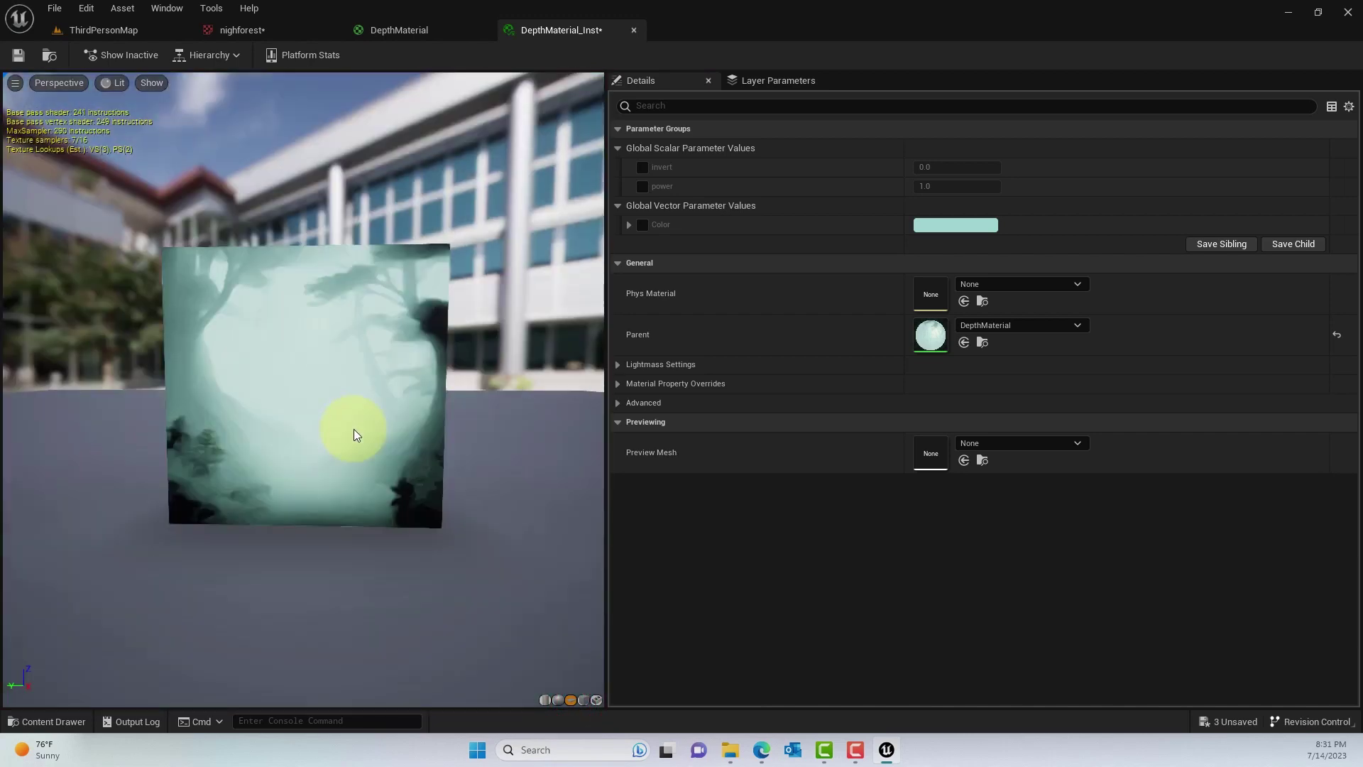
# Enable the invert and power overrides in the instance, with invert at 0.0 and power at 0.05.
pyautogui.click(642, 167)
pyautogui.moveTo(970, 164); pyautogui.dragTo(803, 172)
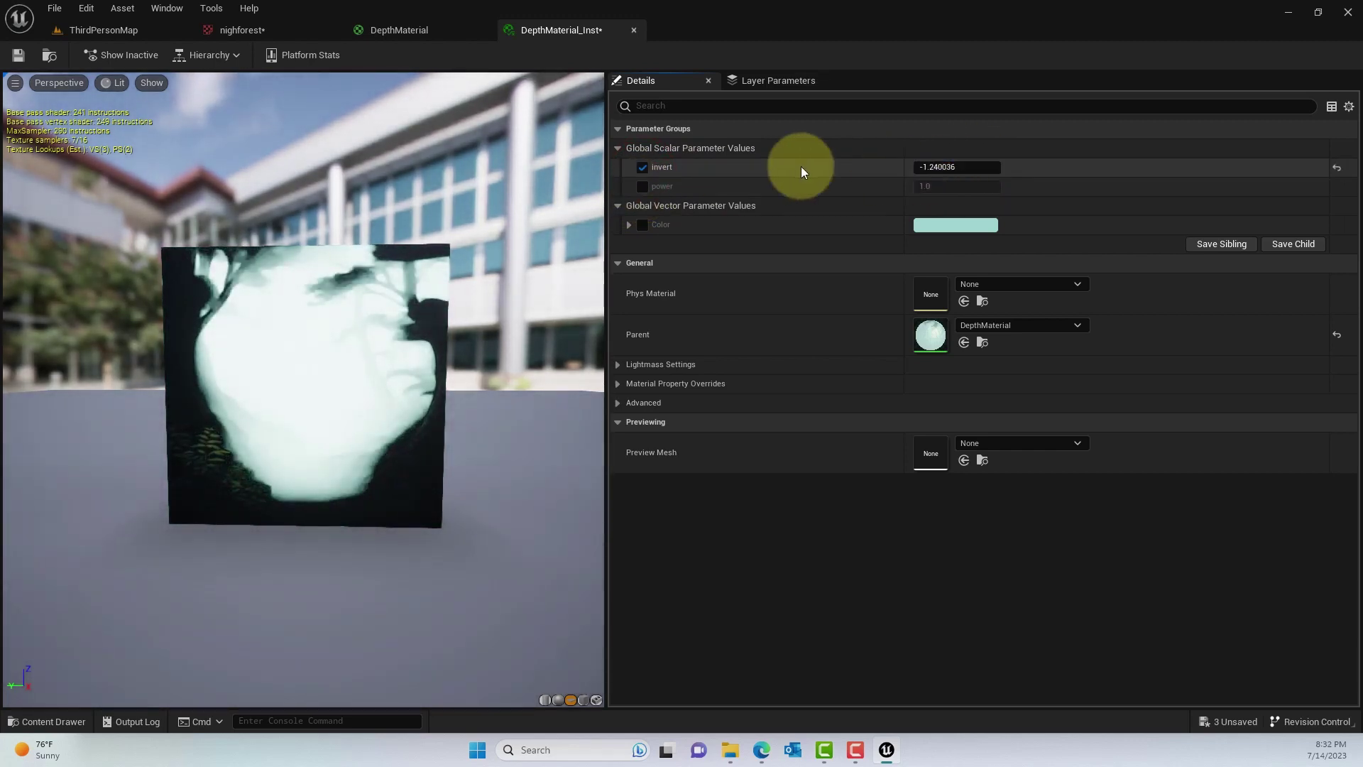
pyautogui.click(644, 186)
pyautogui.moveTo(941, 187); pyautogui.dragTo(875, 188)
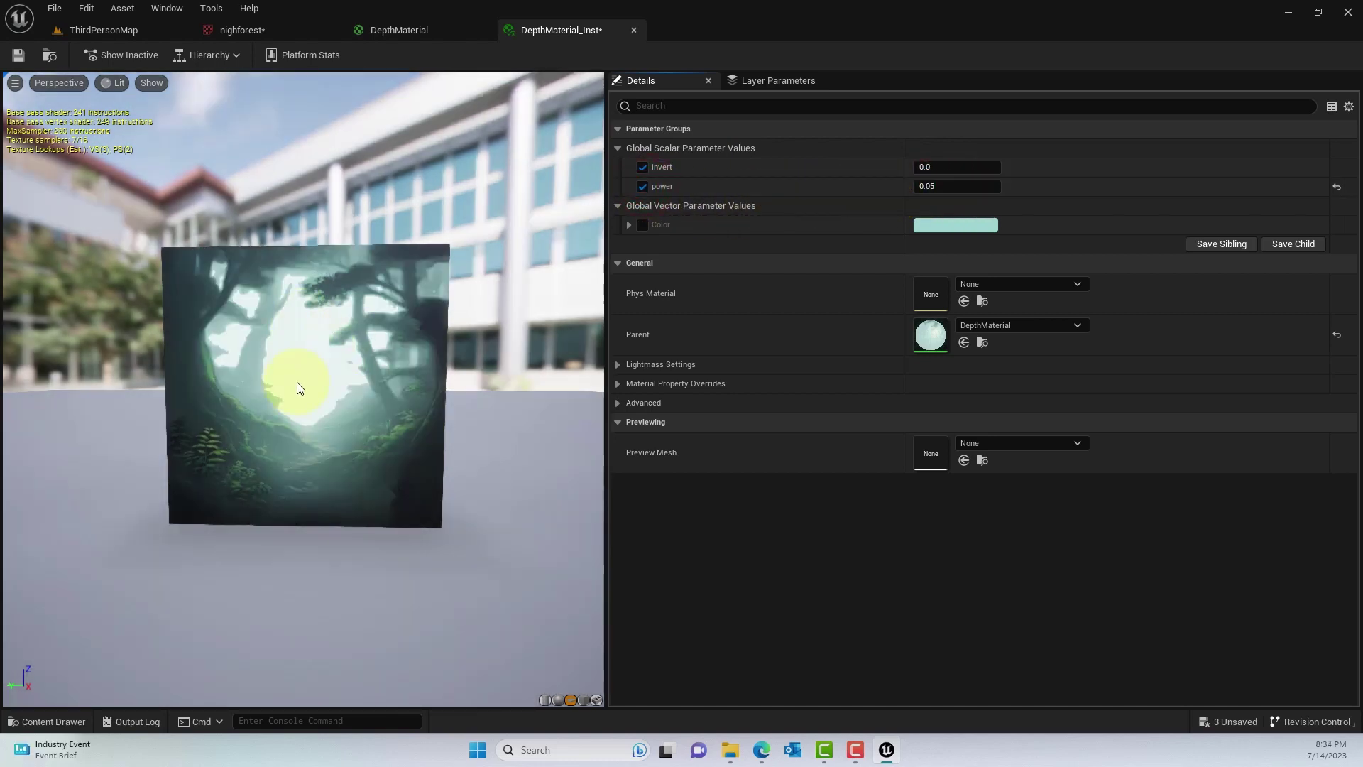
pyautogui.moveTo(296, 380); pyautogui.dragTo(313, 406)
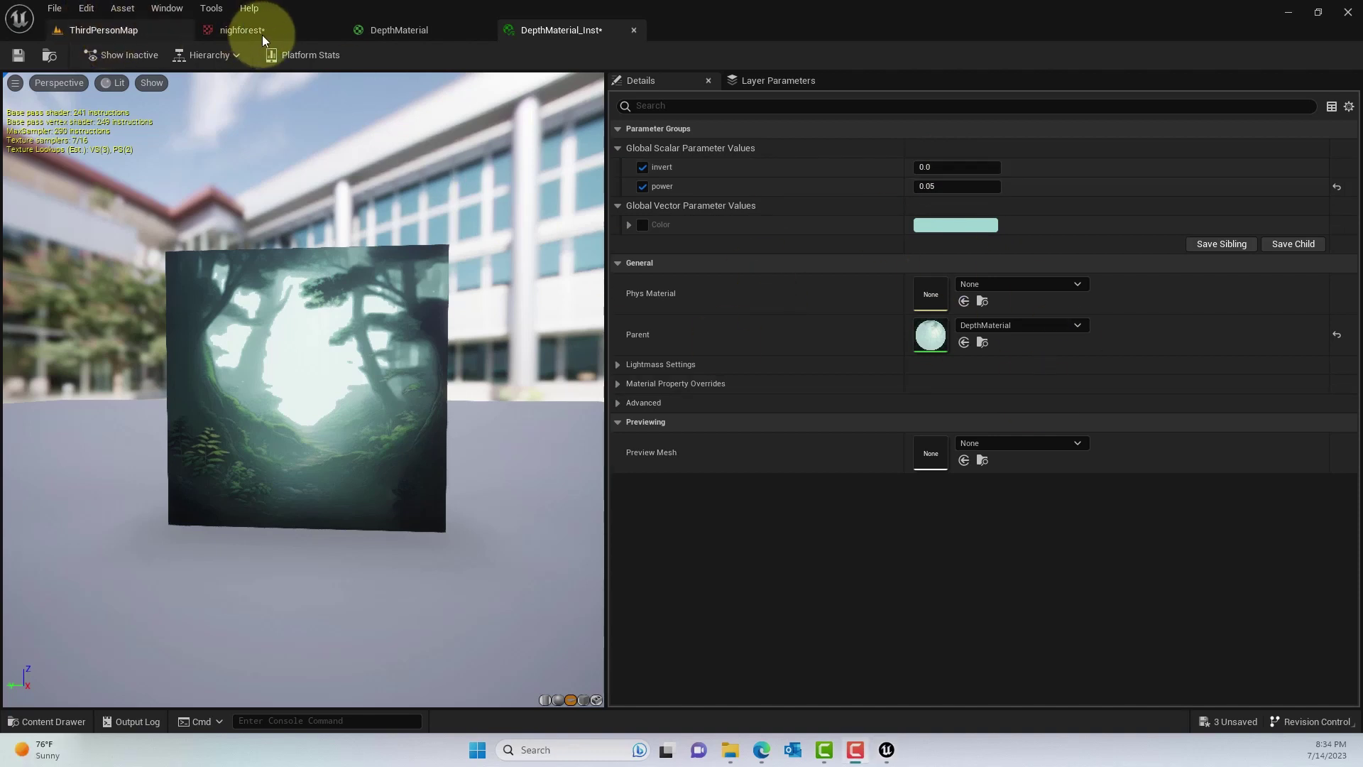
# Return to the DepthMaterial graph and add a TextureSample node below the power parameter, beside the Color node.
pyautogui.click(402, 30)
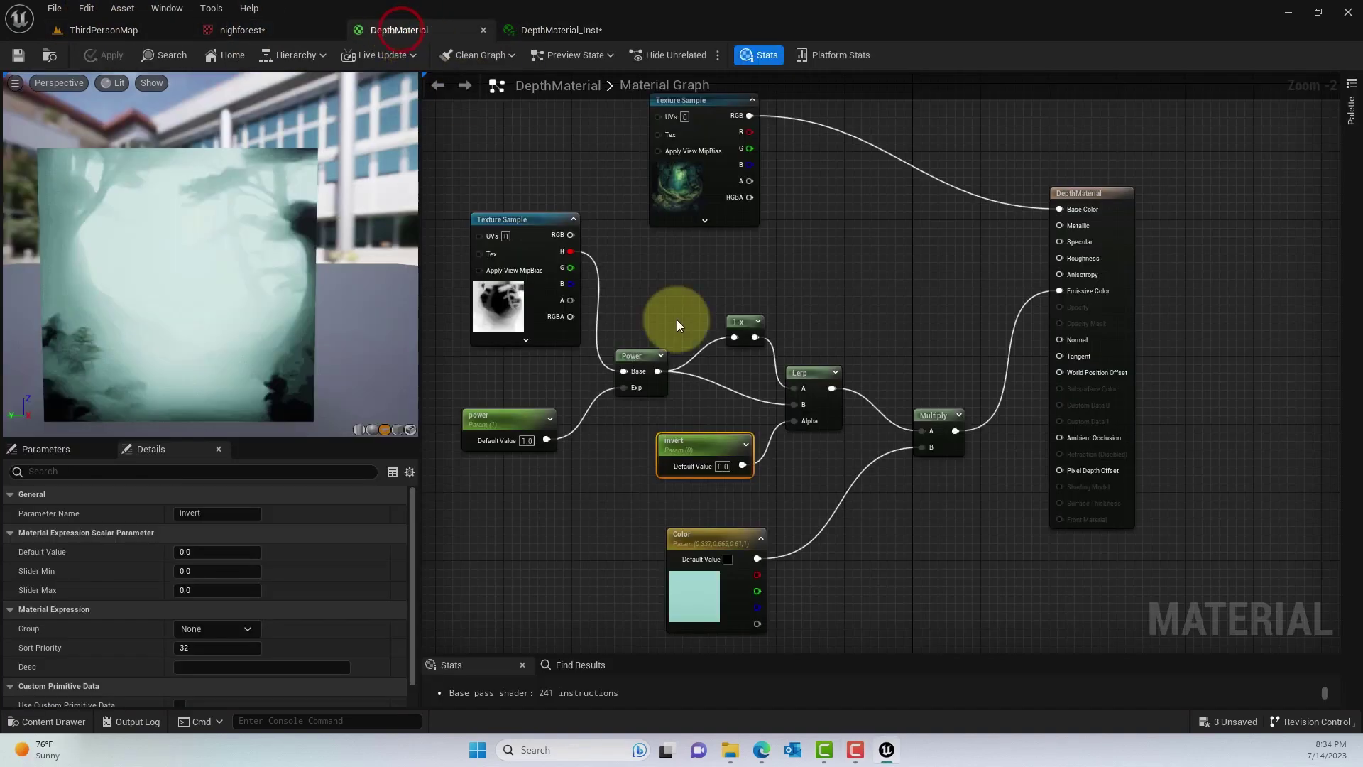
pyautogui.moveTo(587, 508); pyautogui.dragTo(676, 305, button='right')
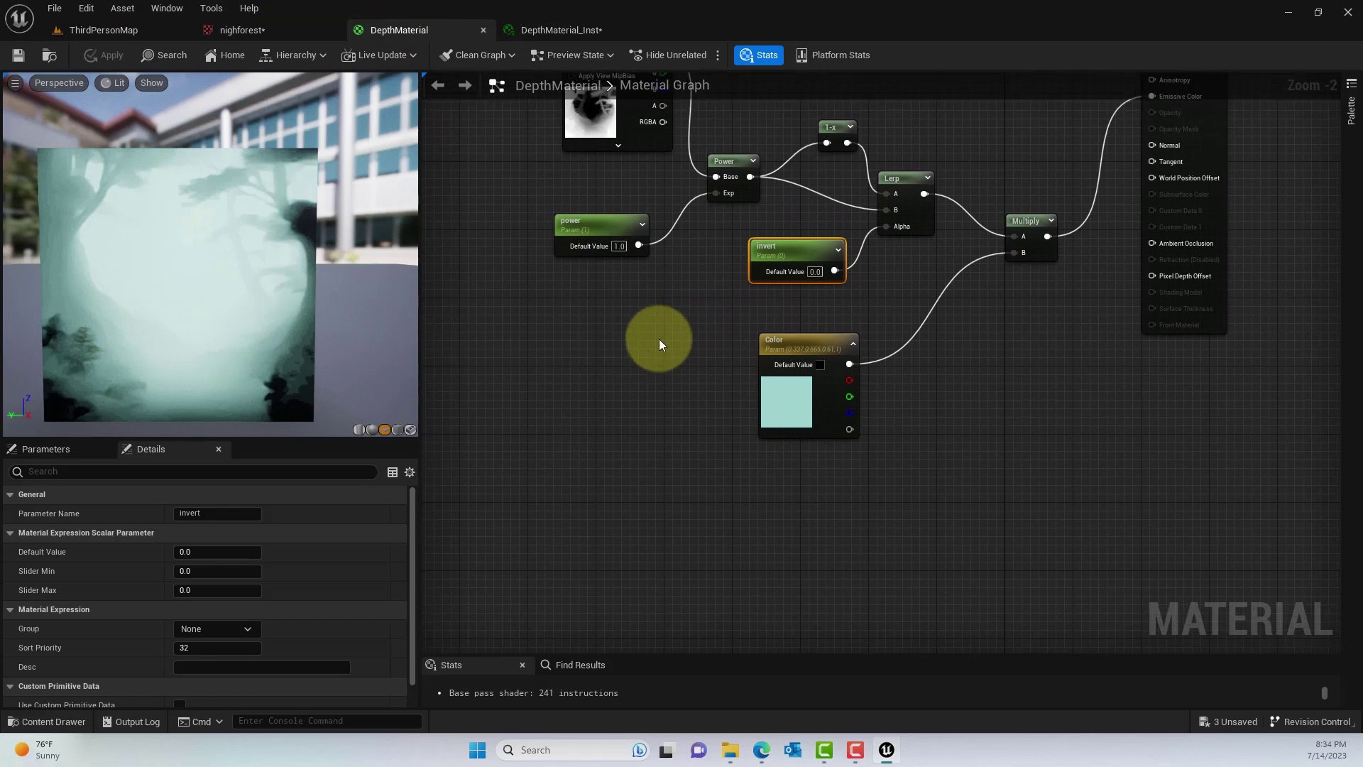
pyautogui.rightClick(600, 387)
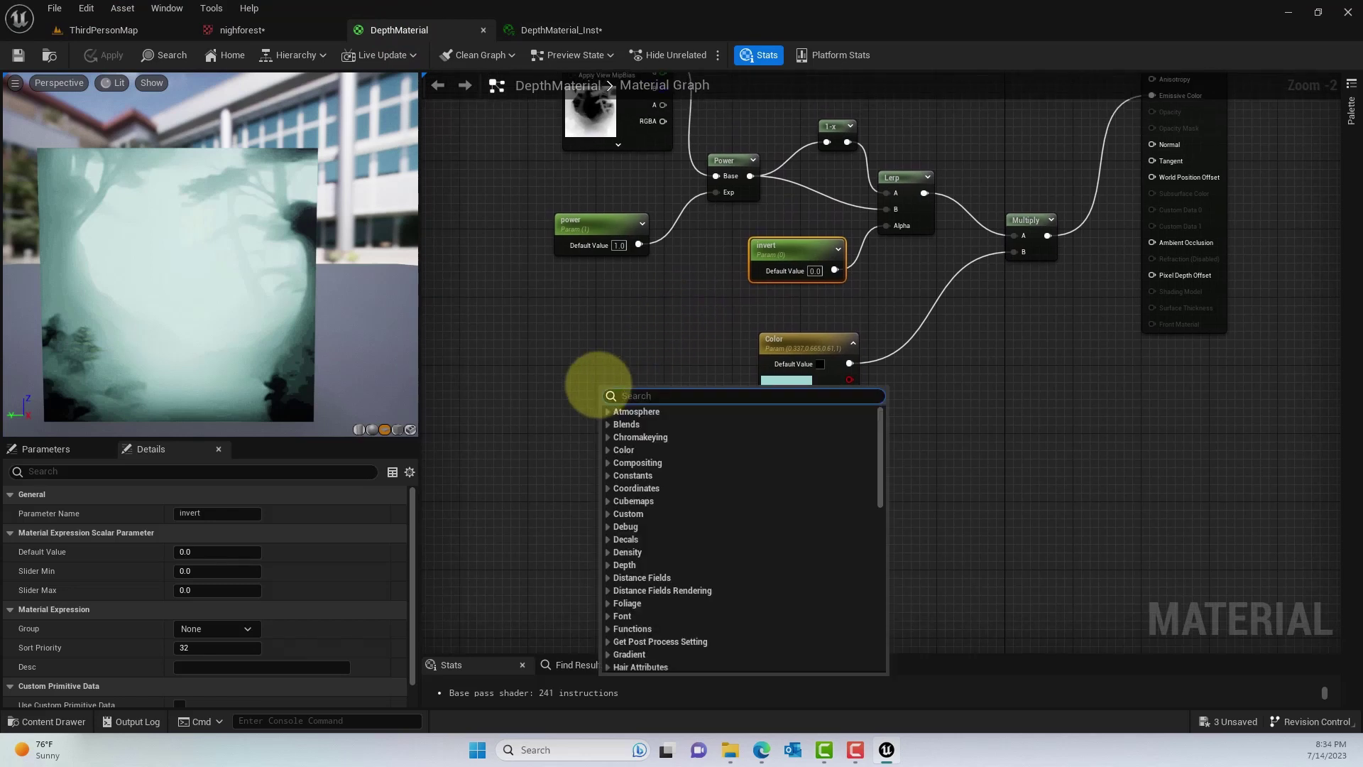
pyautogui.write('textur')
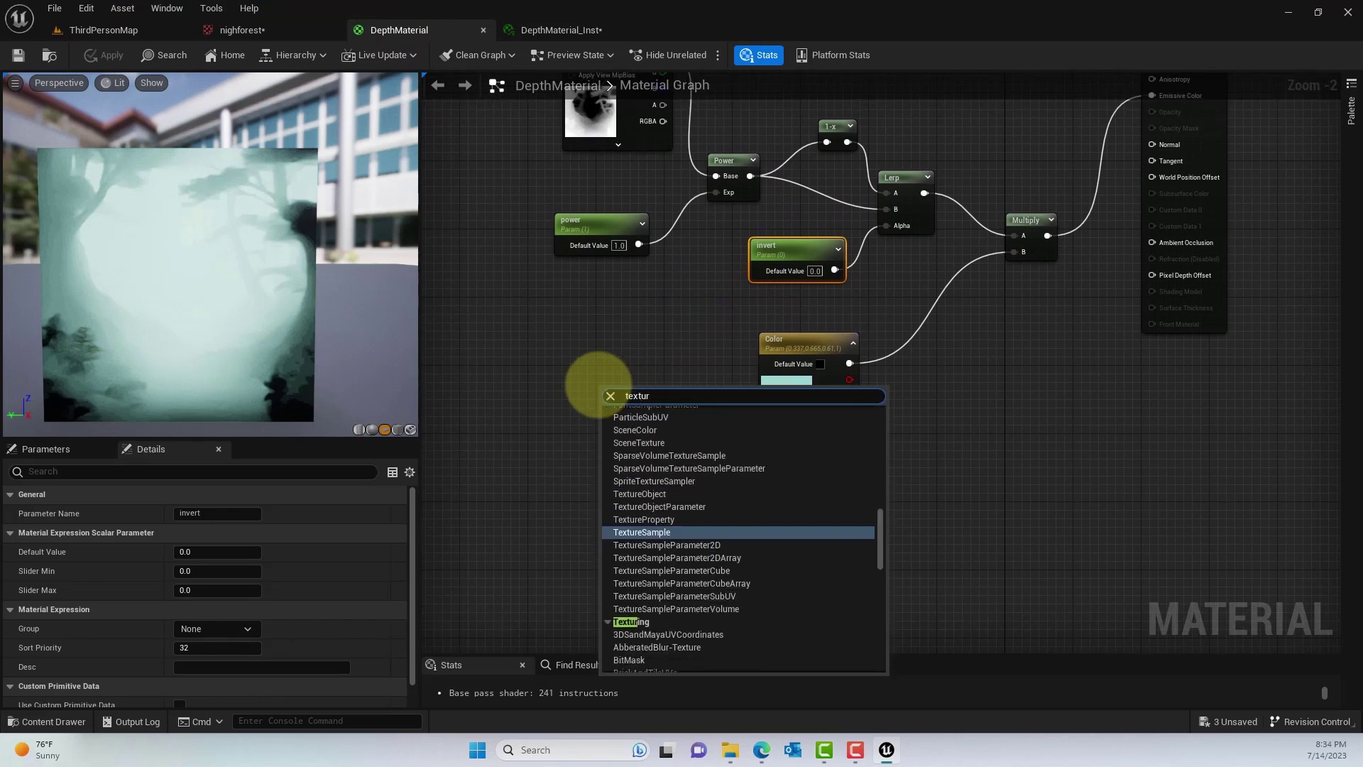
pyautogui.click(639, 532)
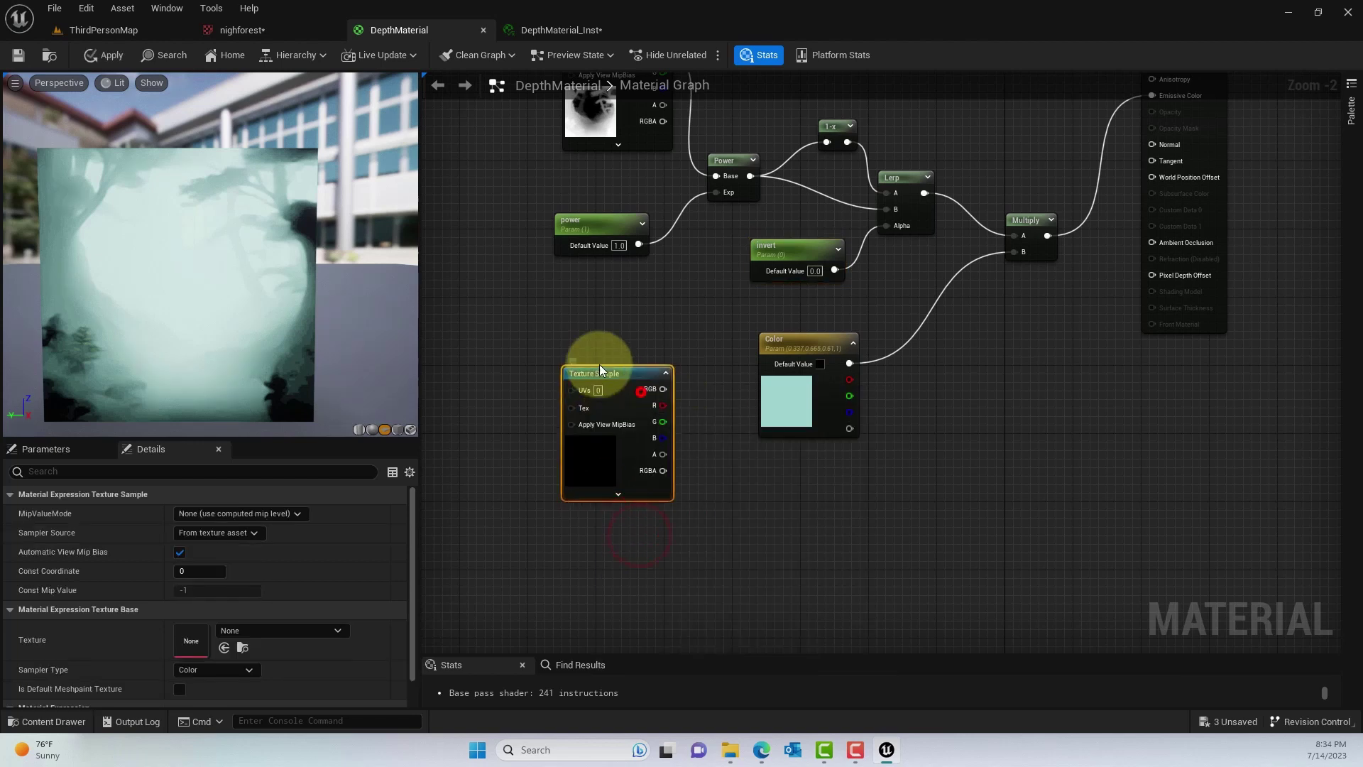
pyautogui.moveTo(600, 369); pyautogui.dragTo(592, 327)
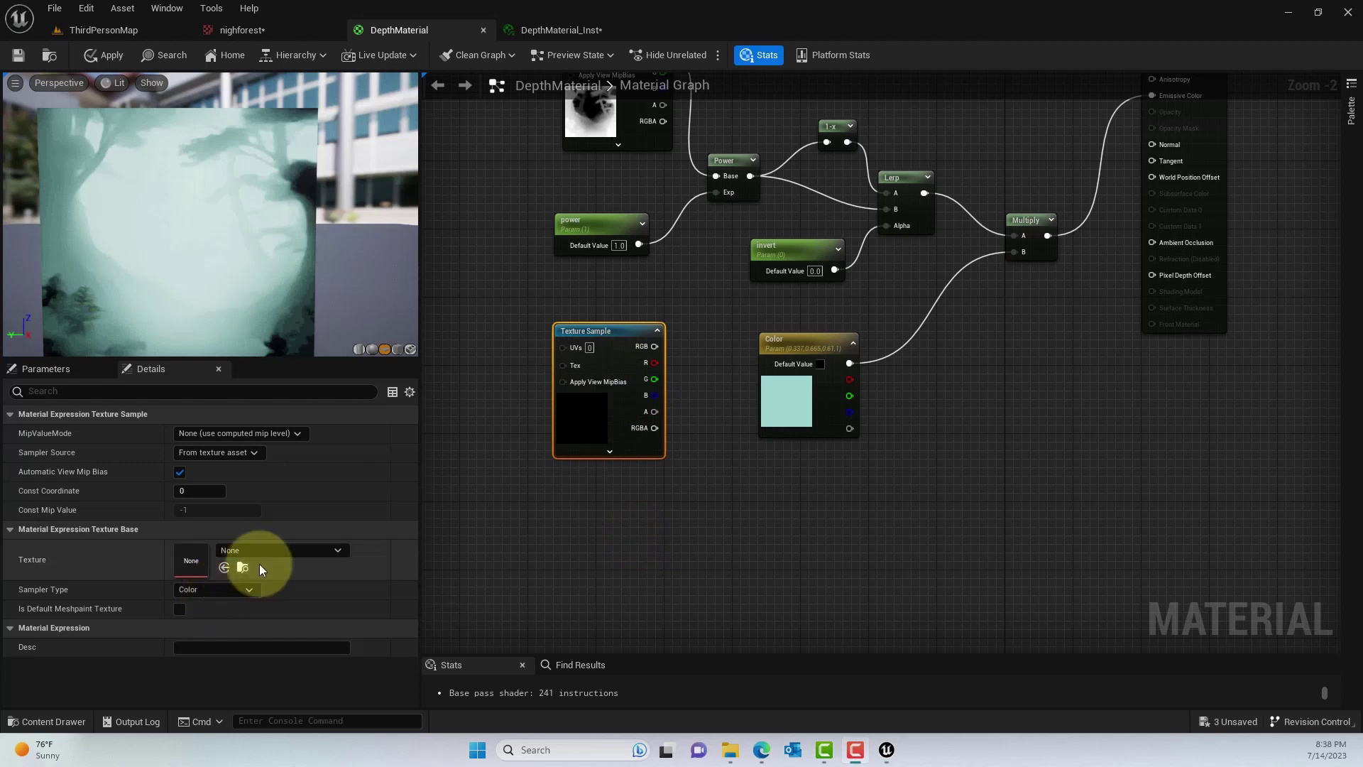
# Assign the T_Smoke_Tiled_D texture to the new Texture Sample node.
pyautogui.click(283, 548)
pyautogui.write('smok')
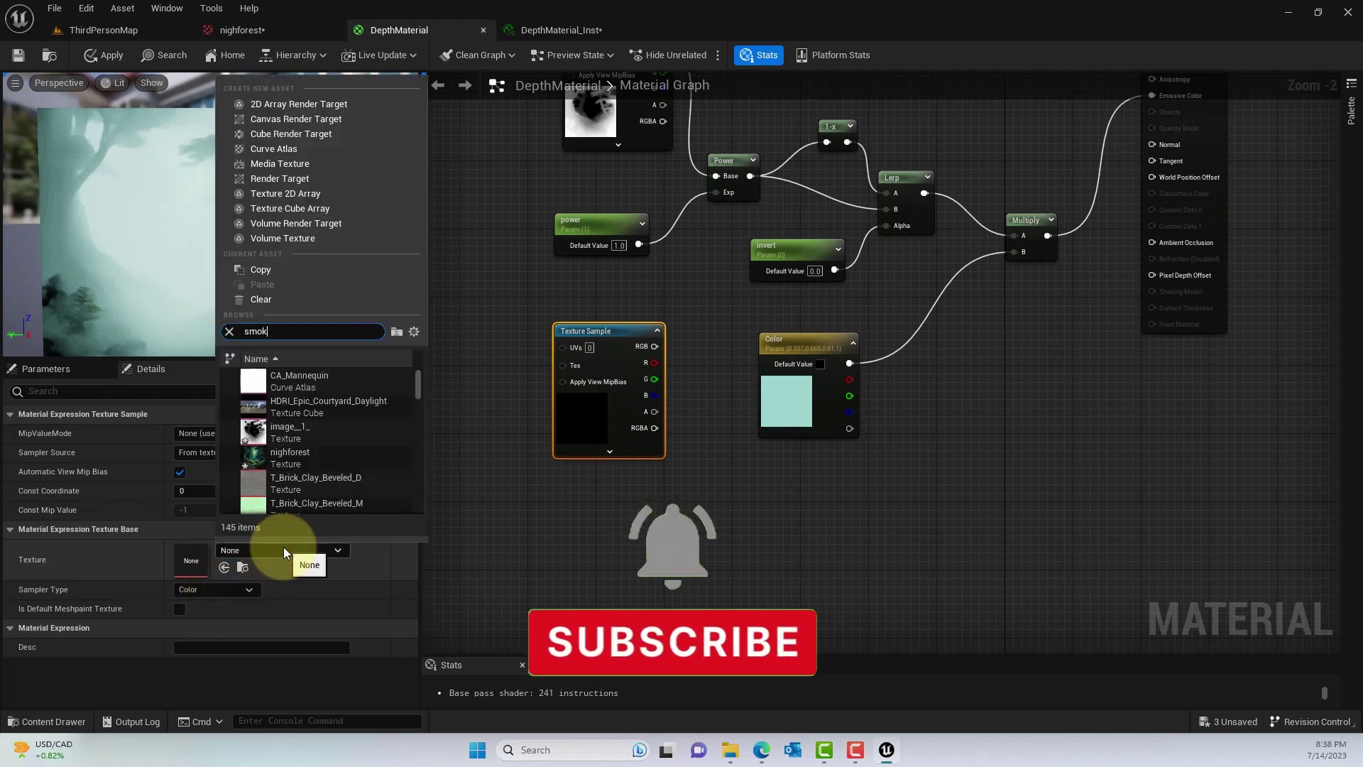
pyautogui.write('e')
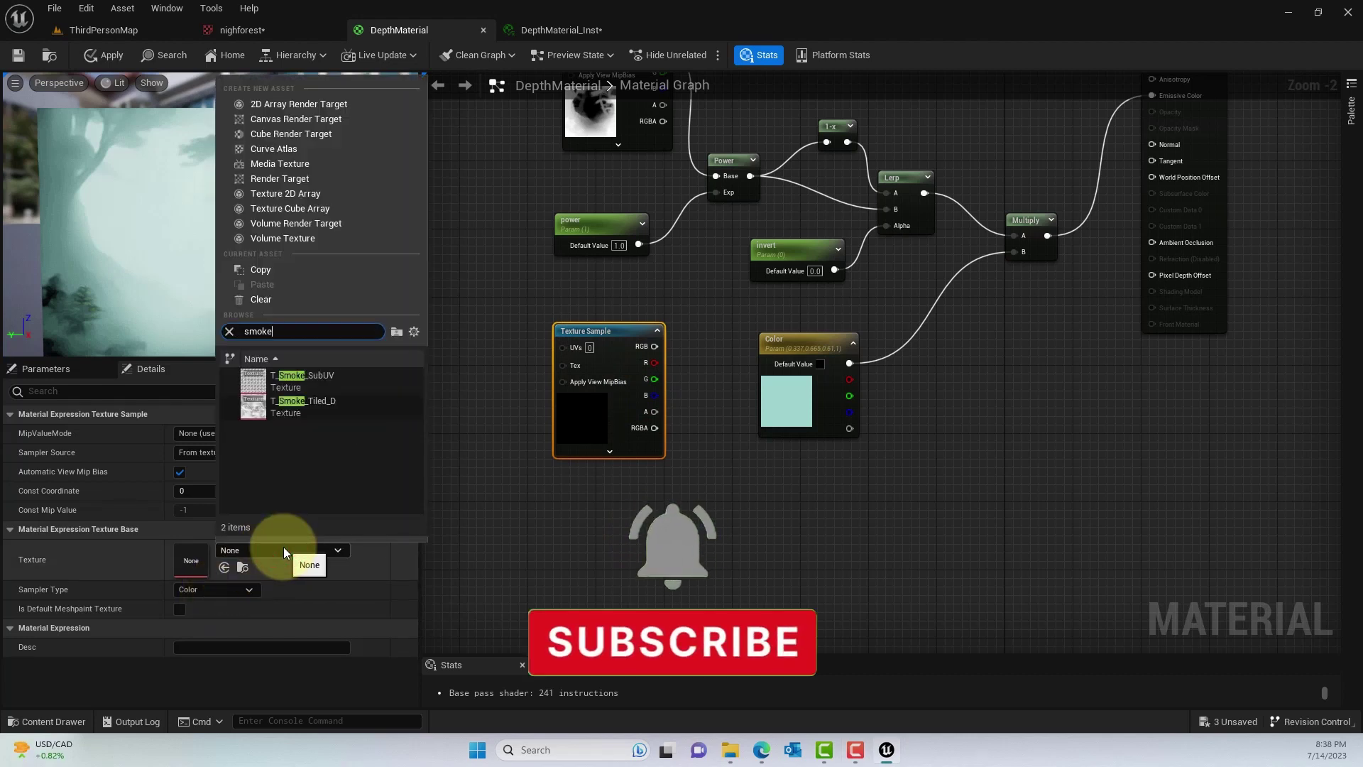
pyautogui.click(319, 402)
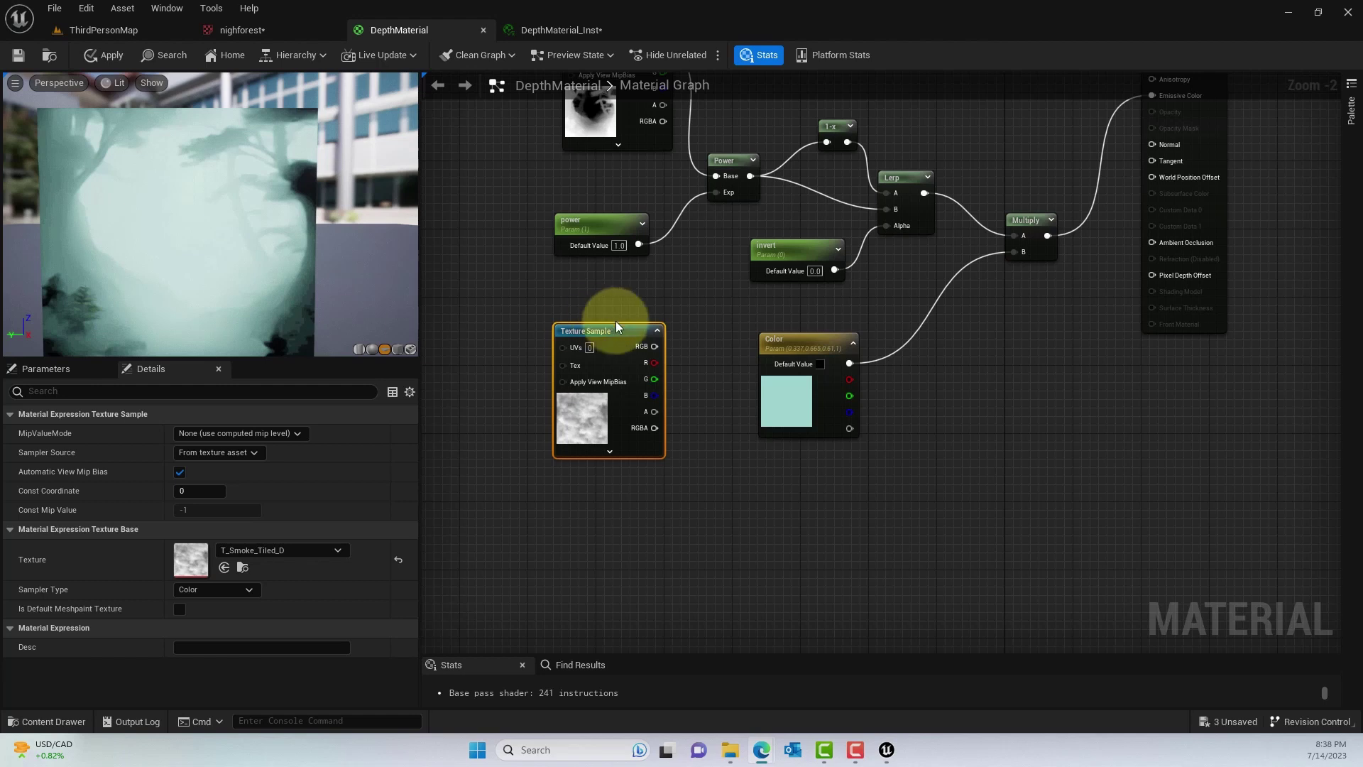
# Multiply the smoke texture's R channel by the Color parameter and feed the result into the final Multiply's B input.
pyautogui.moveTo(793, 345); pyautogui.dragTo(812, 541)
pyautogui.click(755, 398)
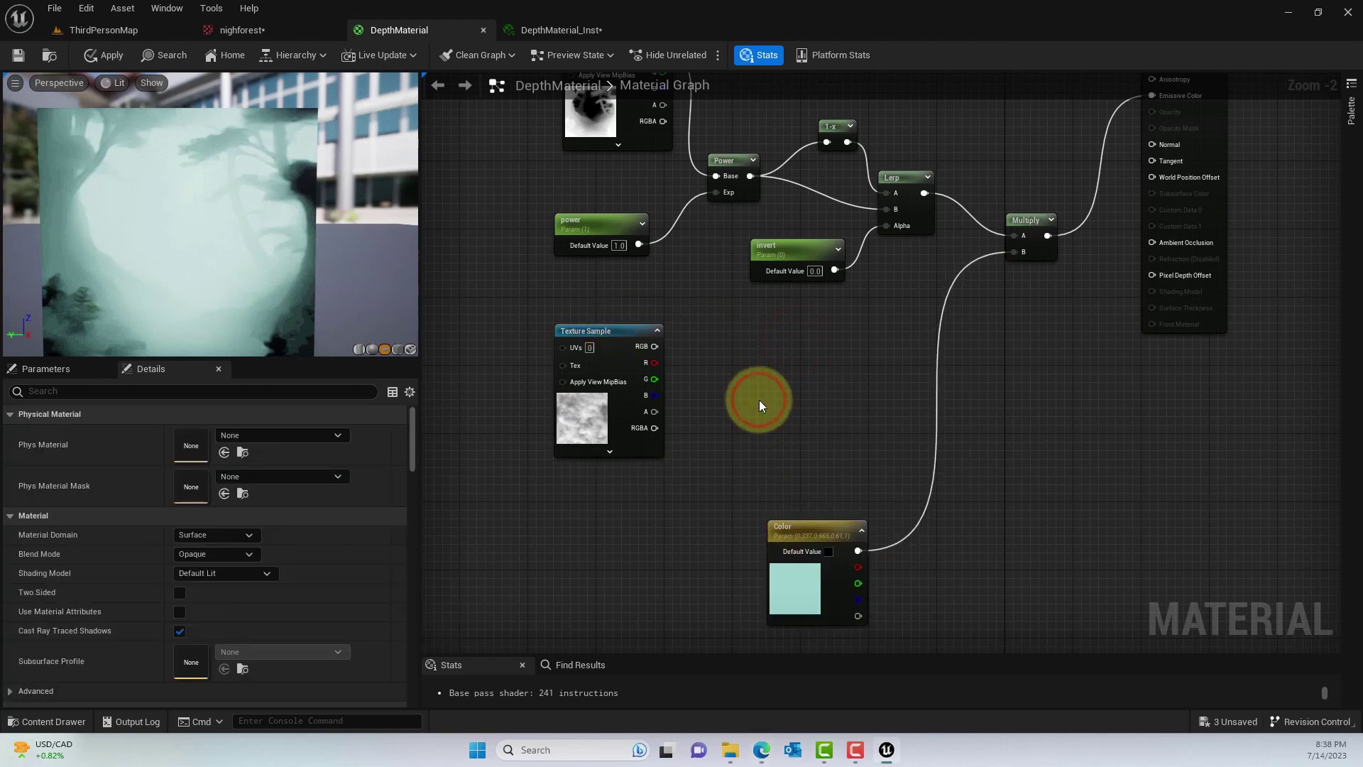
pyautogui.click(772, 396)
pyautogui.moveTo(815, 533); pyautogui.dragTo(780, 438)
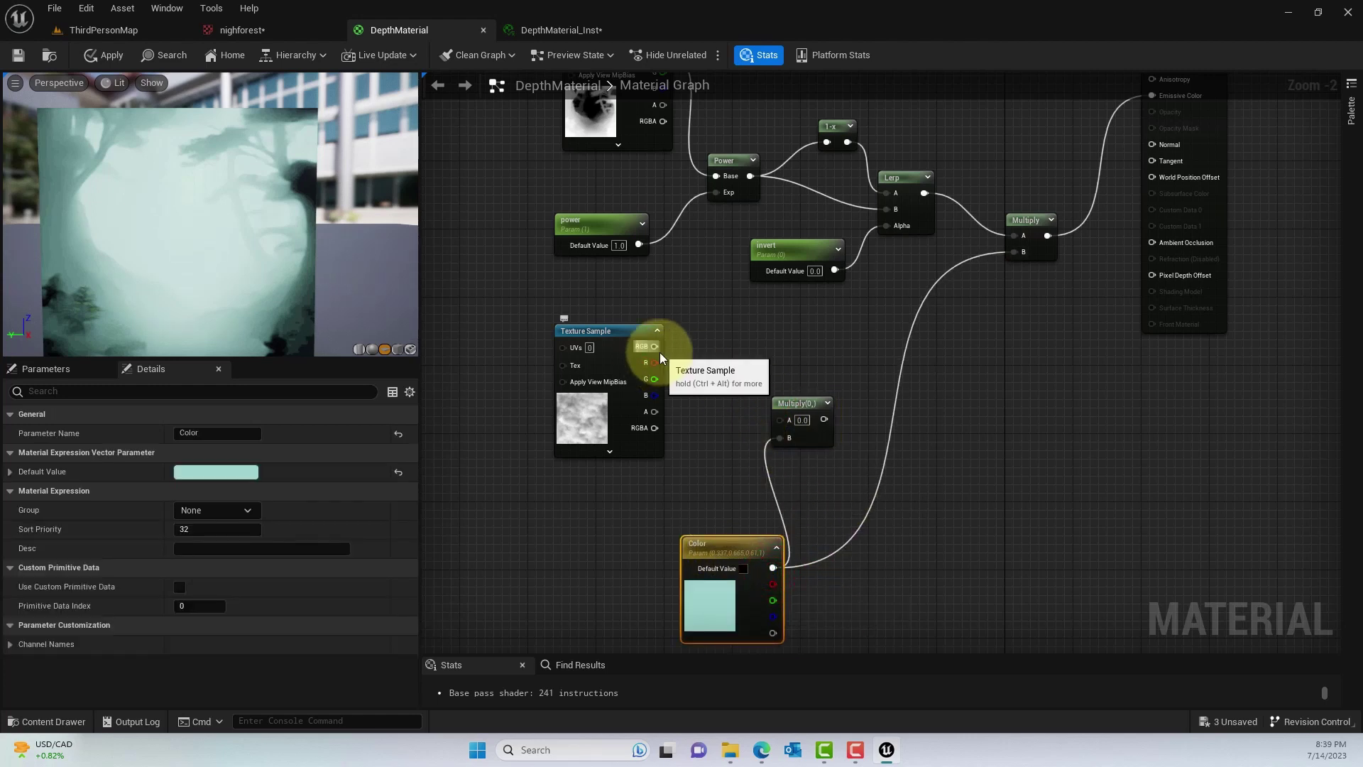
pyautogui.moveTo(655, 363); pyautogui.dragTo(782, 420)
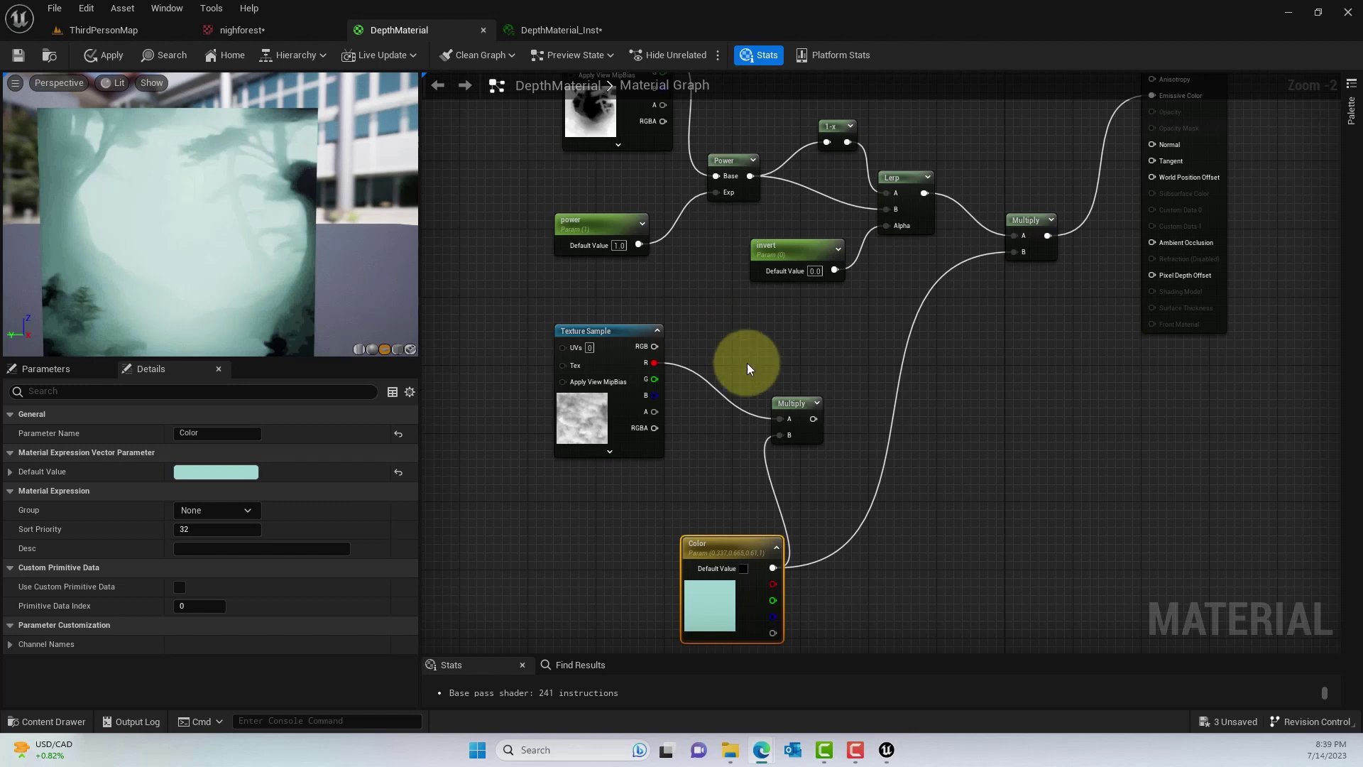
pyautogui.moveTo(815, 418); pyautogui.dragTo(1017, 252)
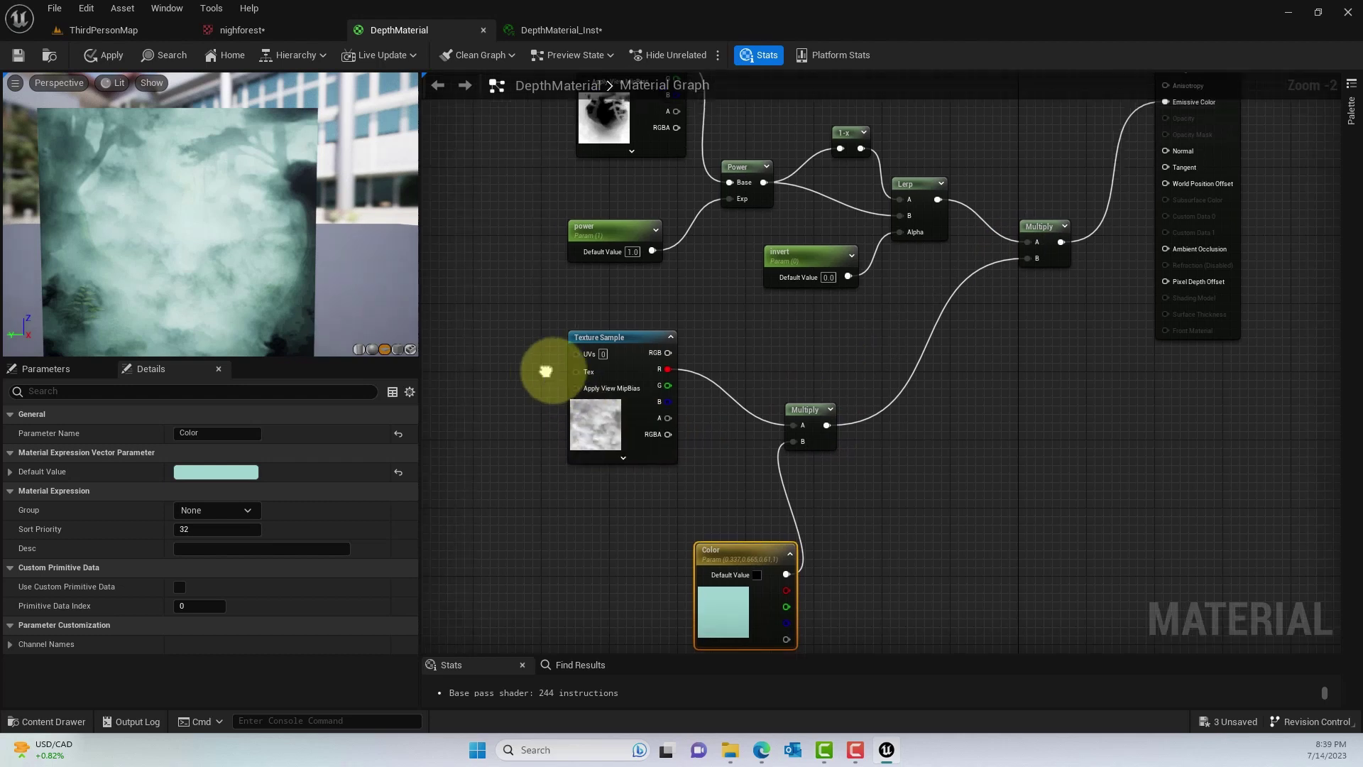
# Add a Panner node beside the smoke Texture Sample, connect it to the UVs input, and save the material.
pyautogui.moveTo(545, 372); pyautogui.dragTo(672, 356, button='right')
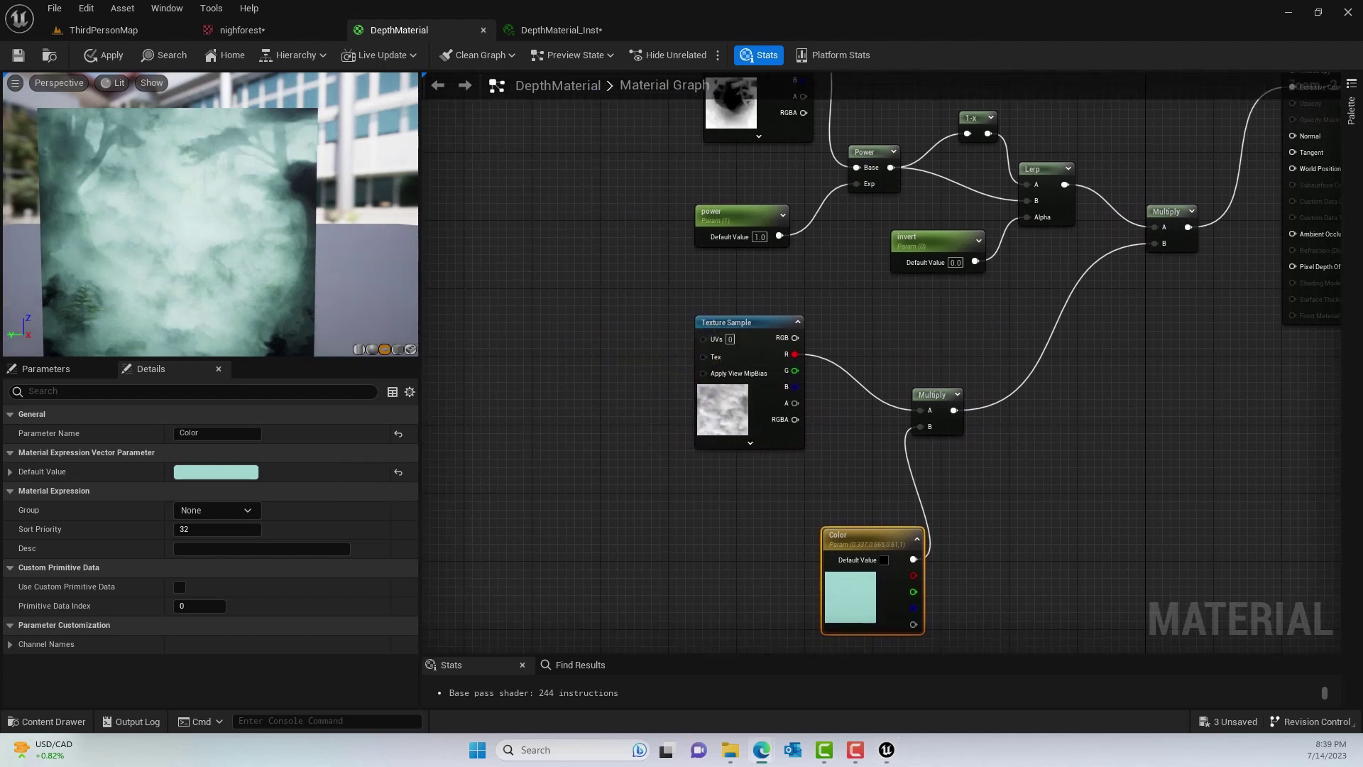
pyautogui.rightClick(619, 373)
pyautogui.write('pann')
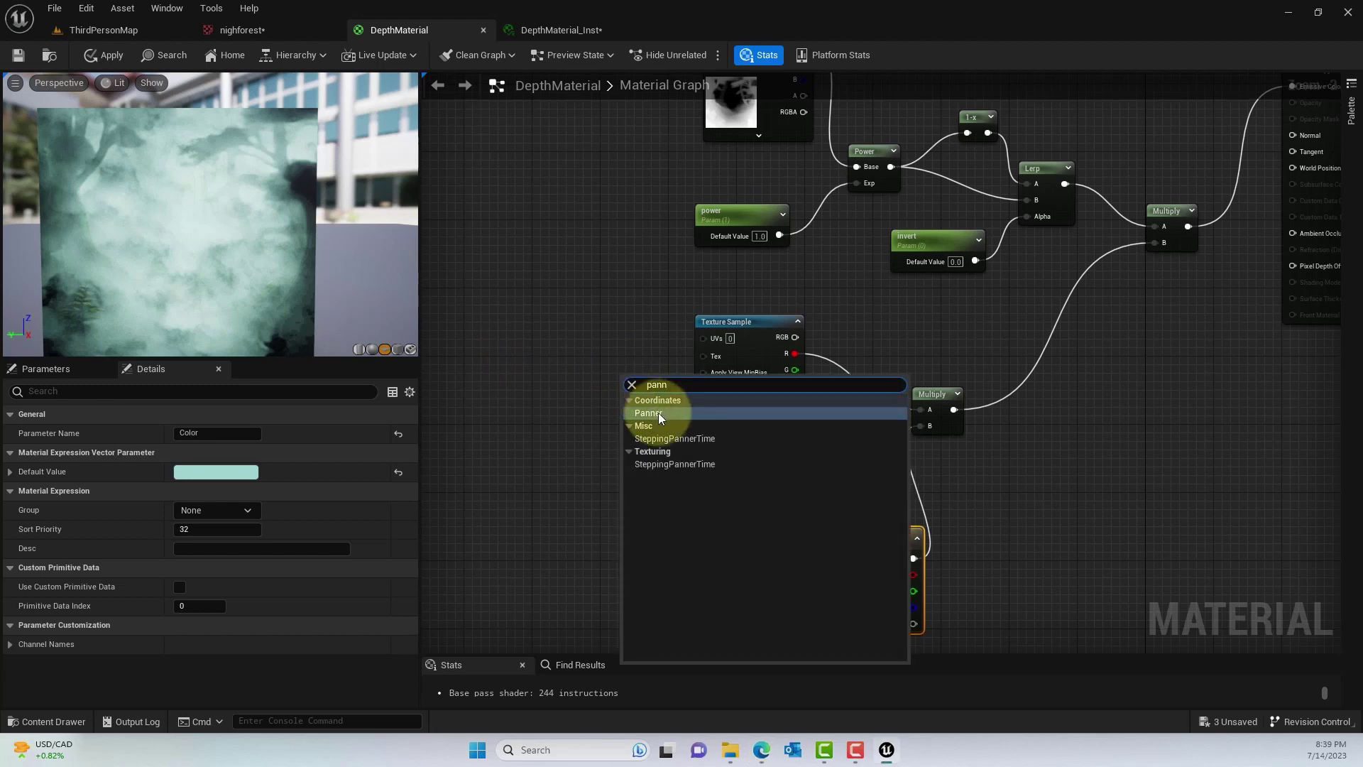
pyautogui.click(658, 412)
pyautogui.moveTo(642, 377); pyautogui.dragTo(534, 345)
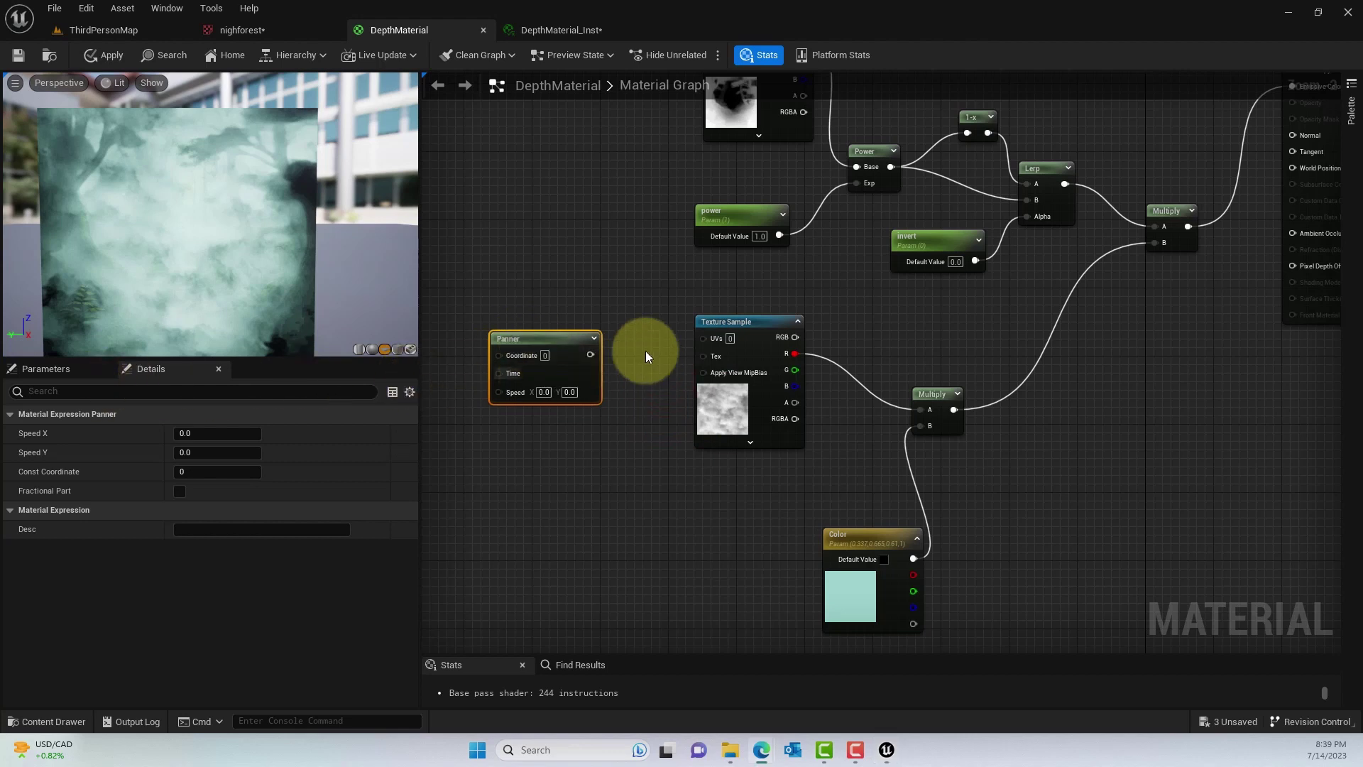
pyautogui.click(588, 351)
pyautogui.moveTo(611, 356); pyautogui.dragTo(714, 338)
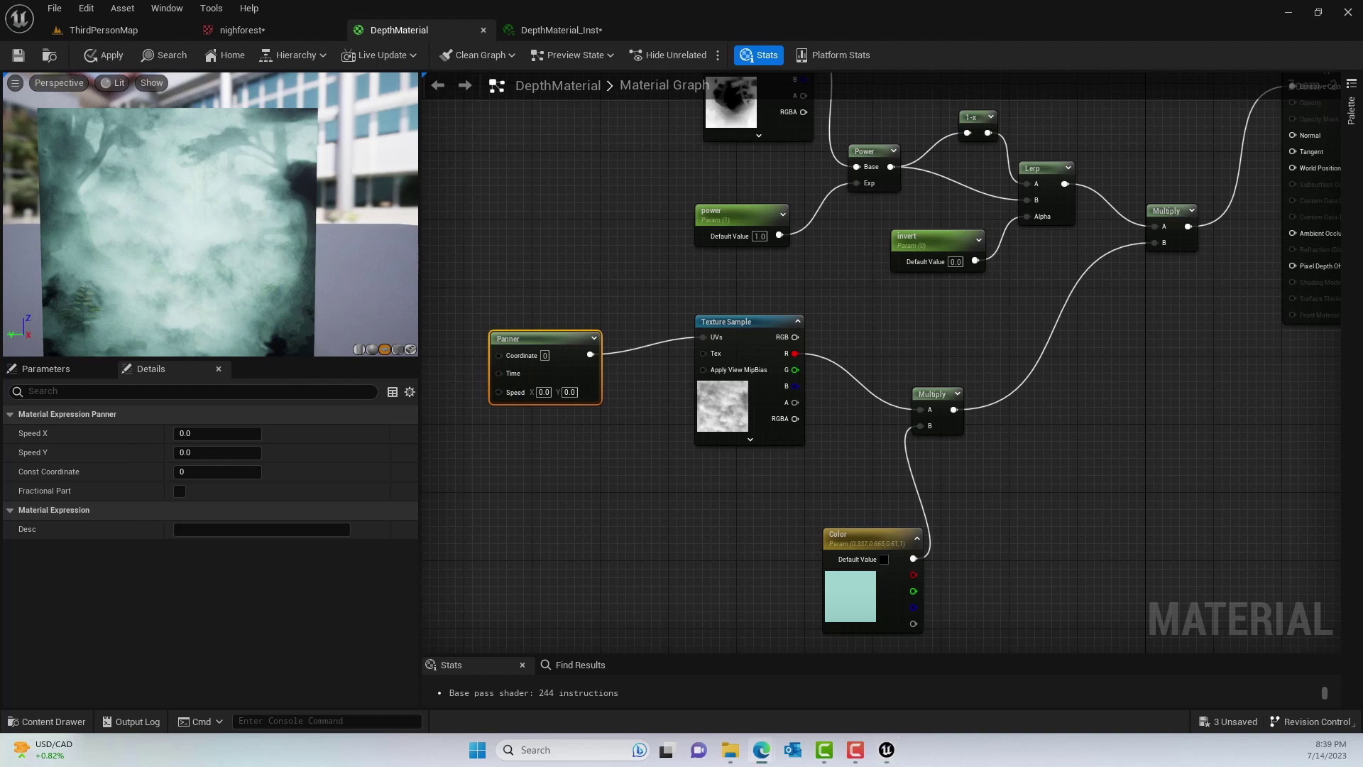
pyautogui.click(20, 56)
# Try X speeds of 0.3 and 0.03 on the Panner node.
pyautogui.click(543, 392)
pyautogui.write('0.3')
pyautogui.press('Return')
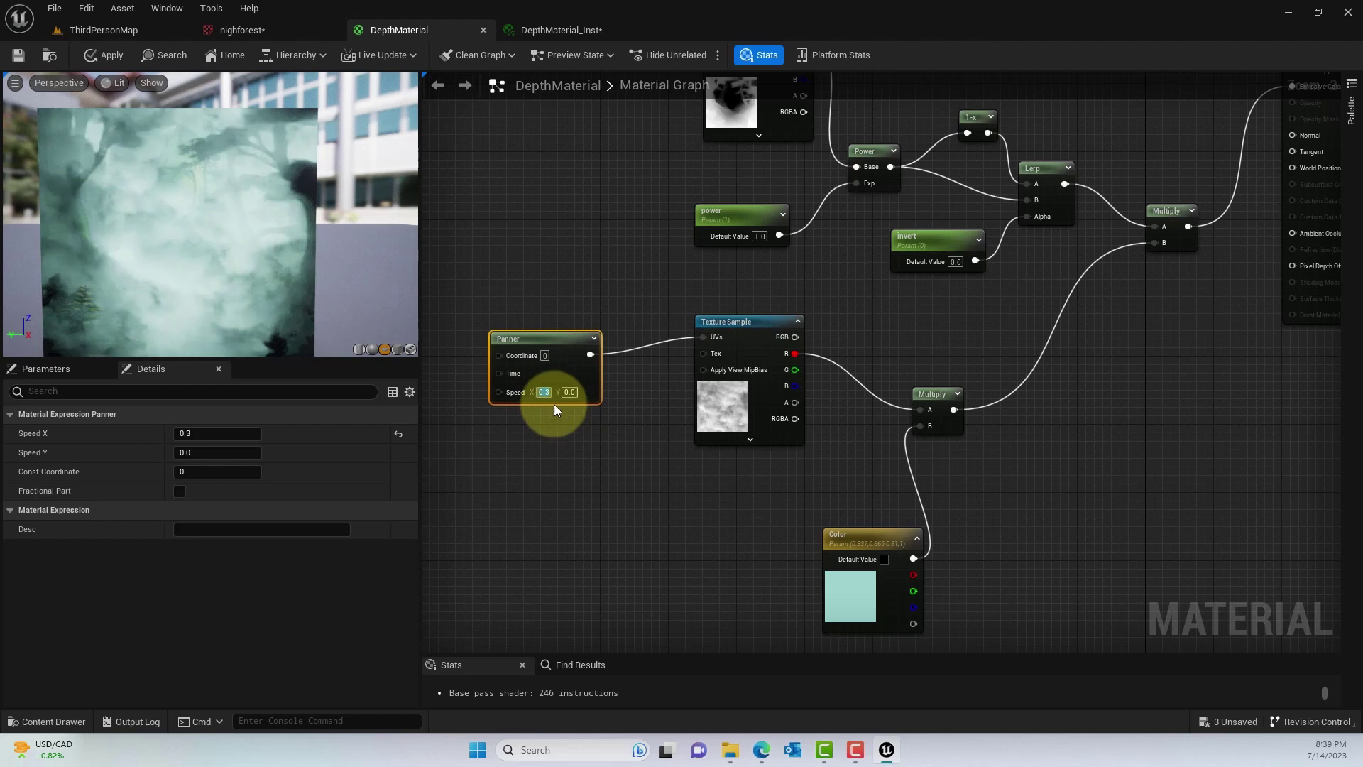
pyautogui.write('0.03')
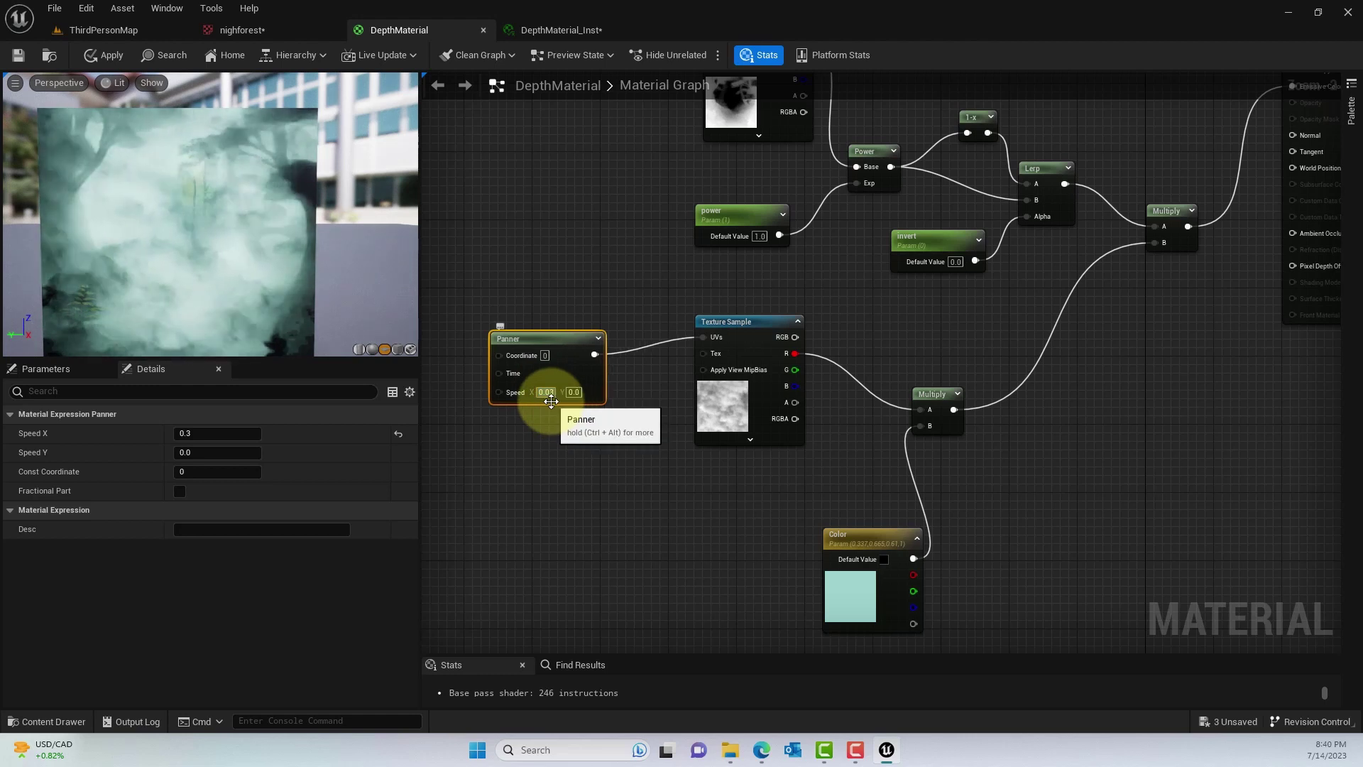
pyautogui.press('Return')
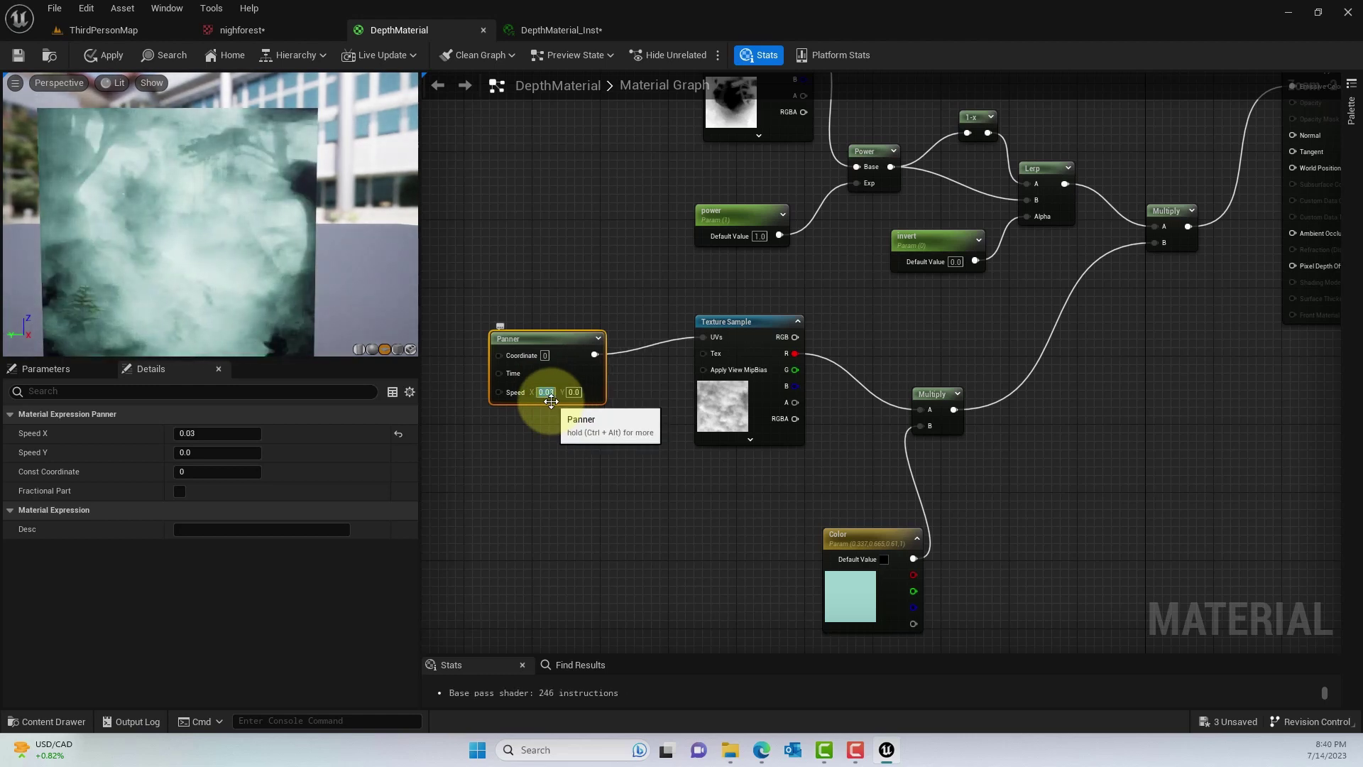
# Set the Panner's X speed to 0.05 and save DepthMaterial.
pyautogui.write('0.')
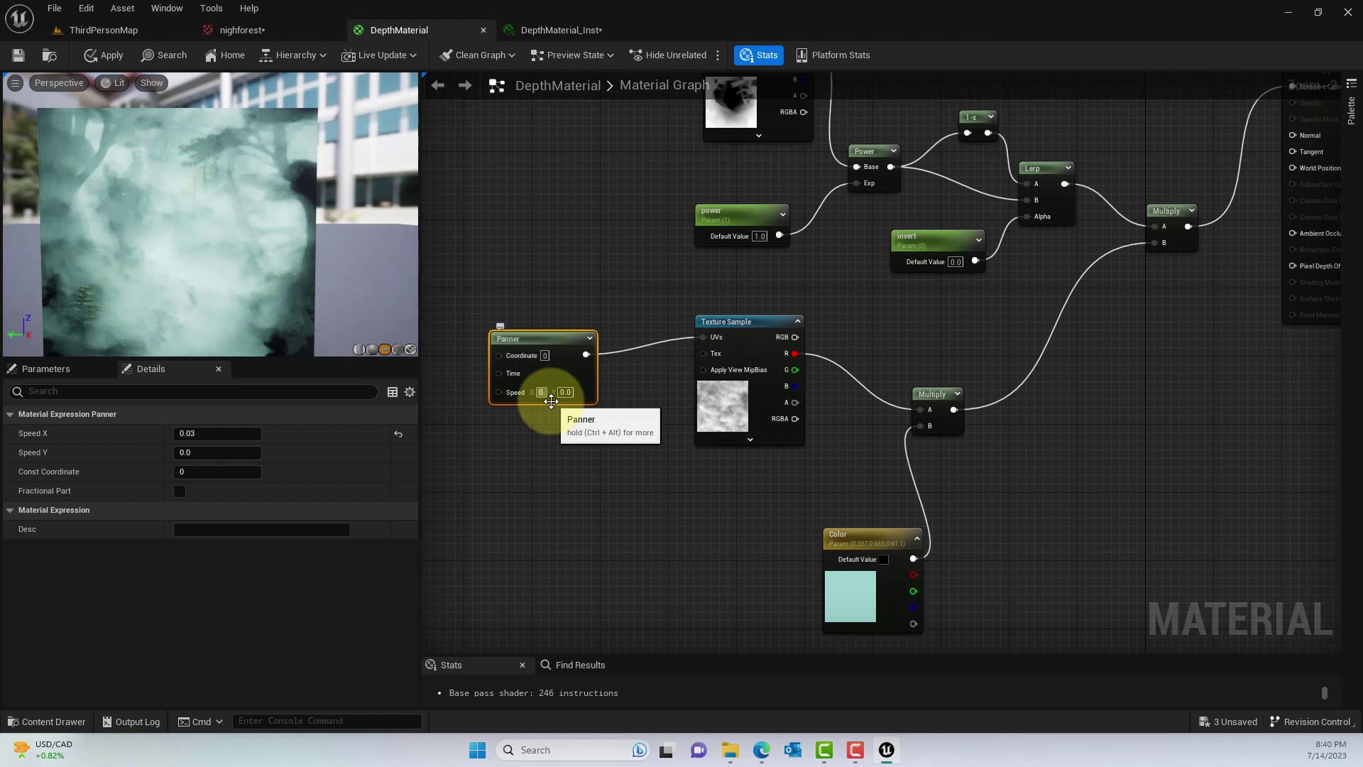
pyautogui.write('05')
pyautogui.press('Return')
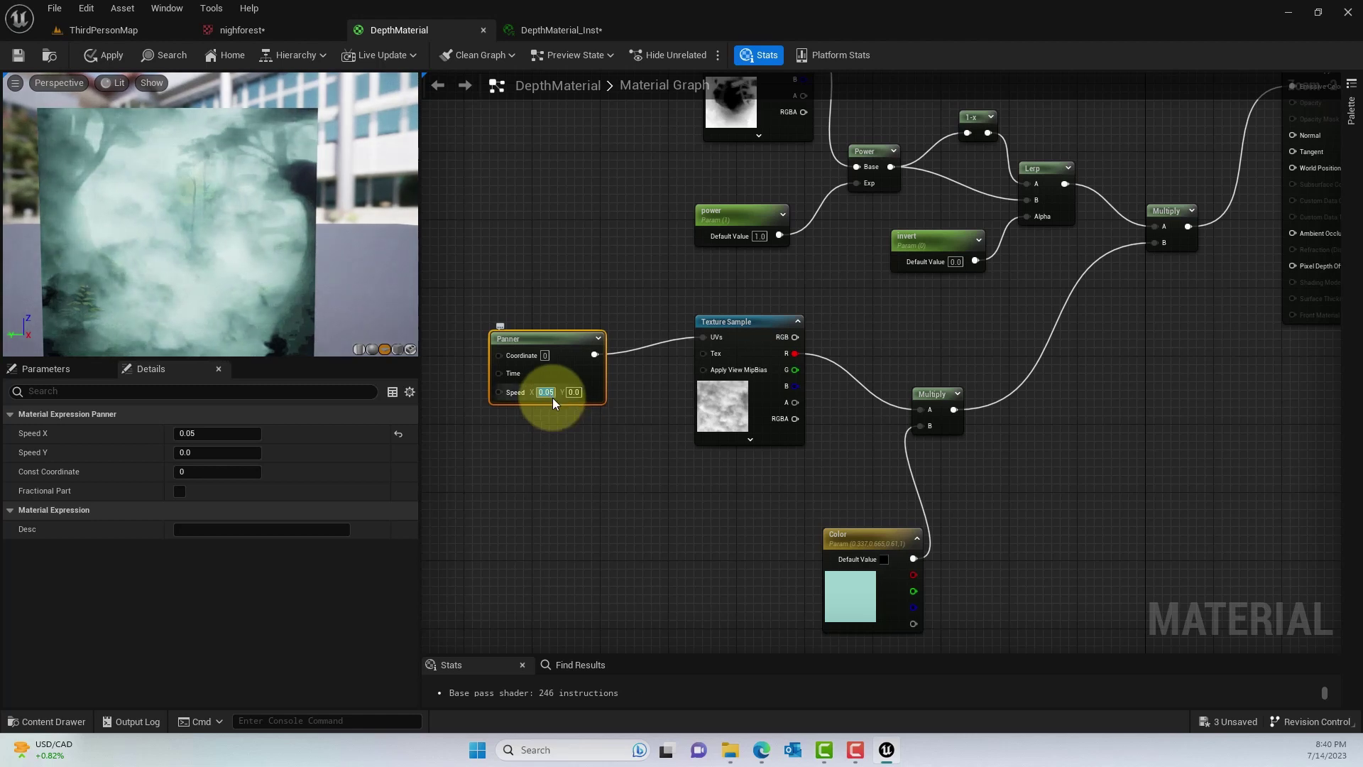
pyautogui.click(17, 55)
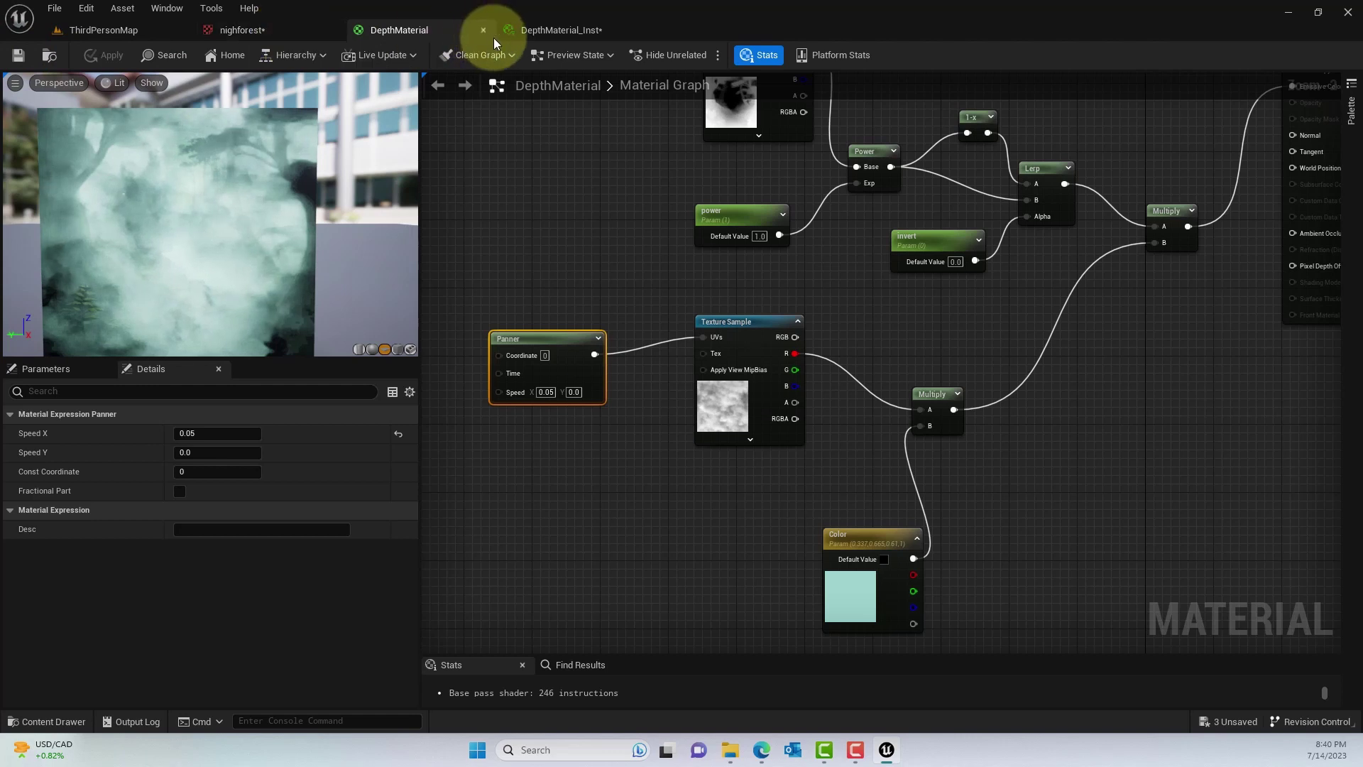
# Examine the moving smoke effect on the preview planes of DepthMaterial_Inst and DepthMaterial.
pyautogui.click(536, 30)
pyautogui.moveTo(290, 380); pyautogui.dragTo(331, 462)
pyautogui.moveTo(333, 447); pyautogui.dragTo(379, 493, button='right')
pyautogui.moveTo(378, 493)
pyautogui.mouseDown()
pyautogui.moveTo(387, 462)
pyautogui.moveTo(359, 475)
pyautogui.moveTo(407, 474)
pyautogui.moveTo(386, 462)
pyautogui.moveTo(394, 473)
pyautogui.mouseUp()
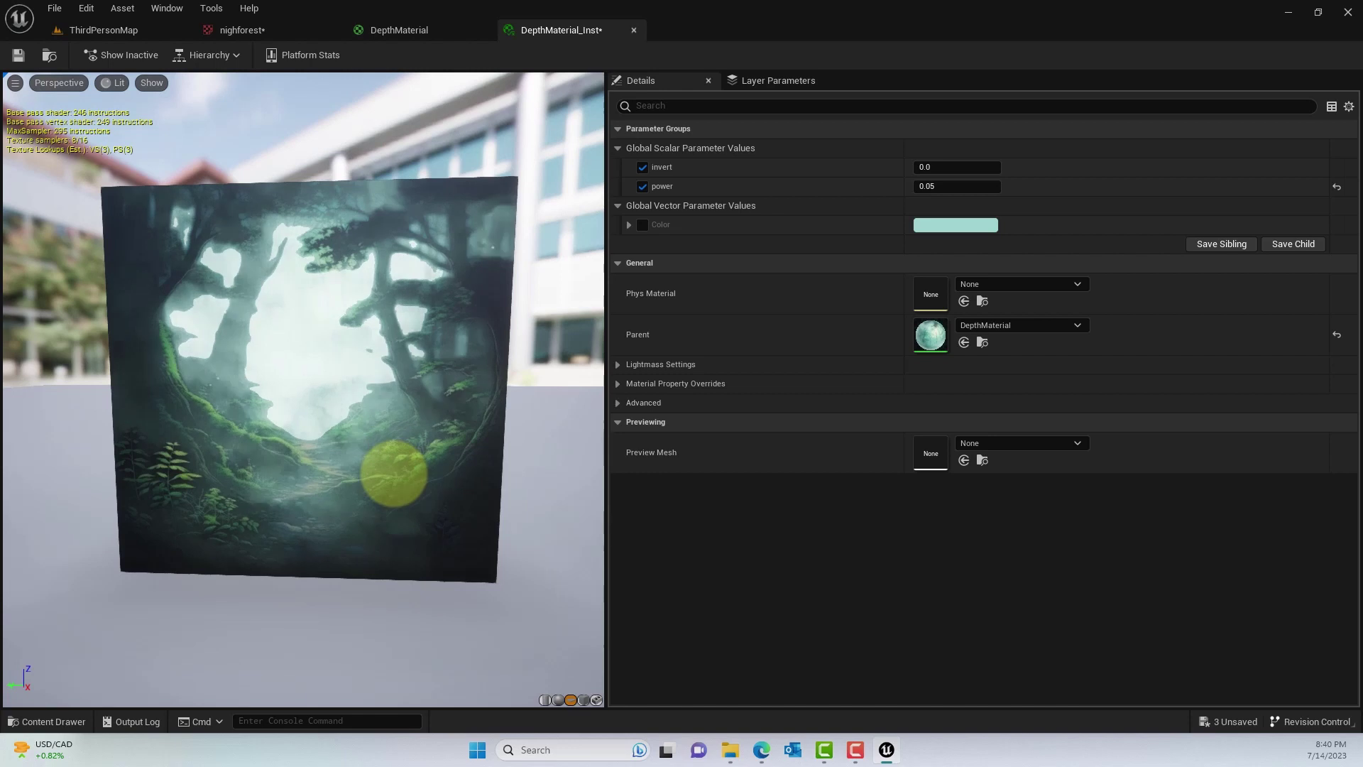
pyautogui.click(256, 29)
pyautogui.click(159, 29)
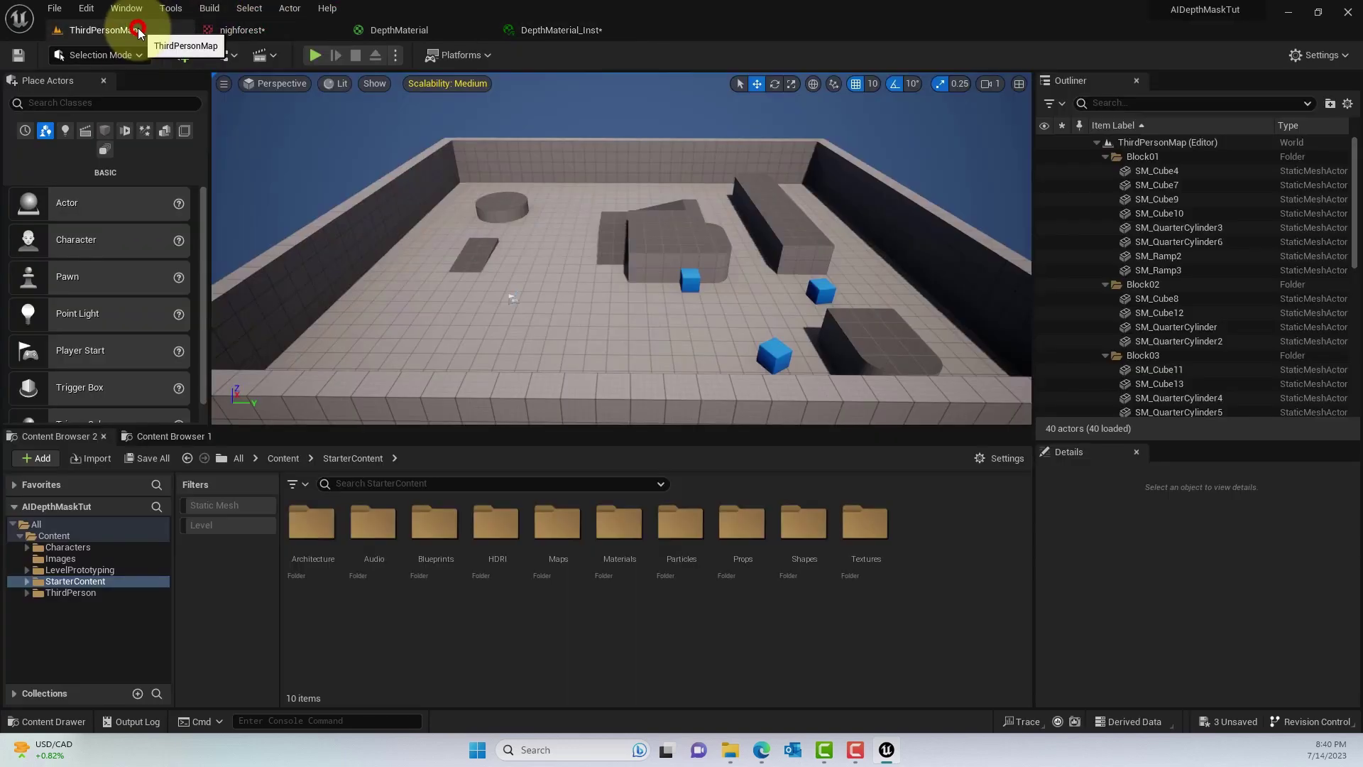
pyautogui.click(420, 29)
pyautogui.moveTo(270, 241); pyautogui.dragTo(228, 238)
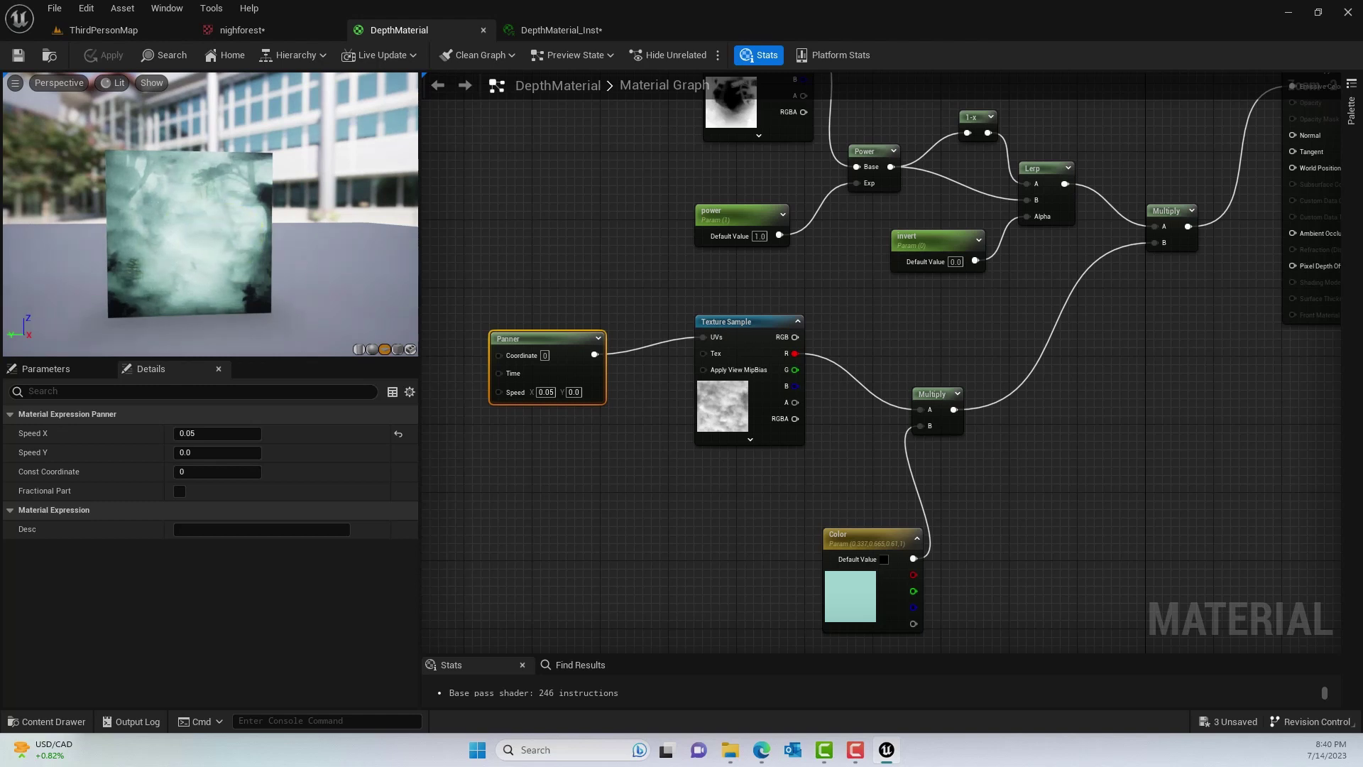
pyautogui.hotkey('ctrl', 'Tab')
pyautogui.moveTo(274, 325); pyautogui.dragTo(319, 335)
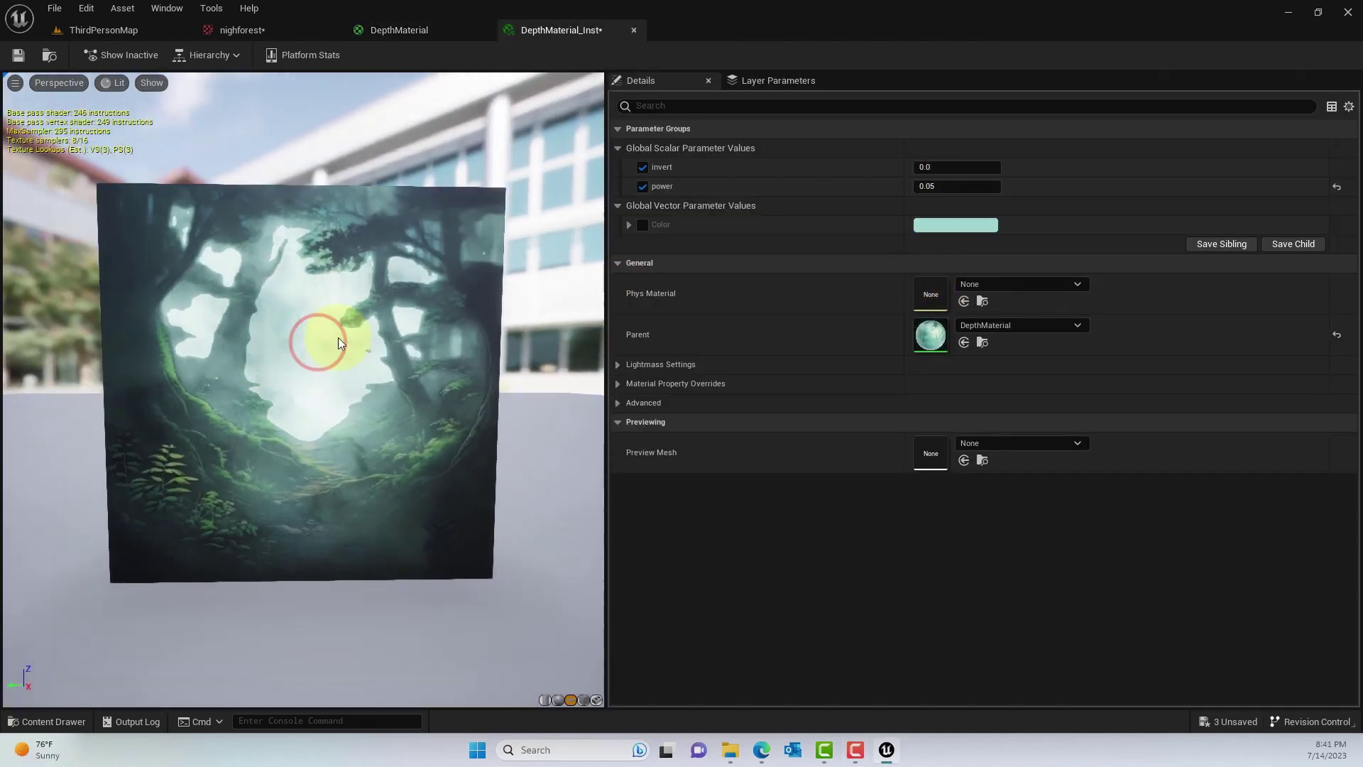
# Set the power parameter of DepthMaterial_Inst to 0.02 and check the effect on the preview plane.
pyautogui.click(942, 187)
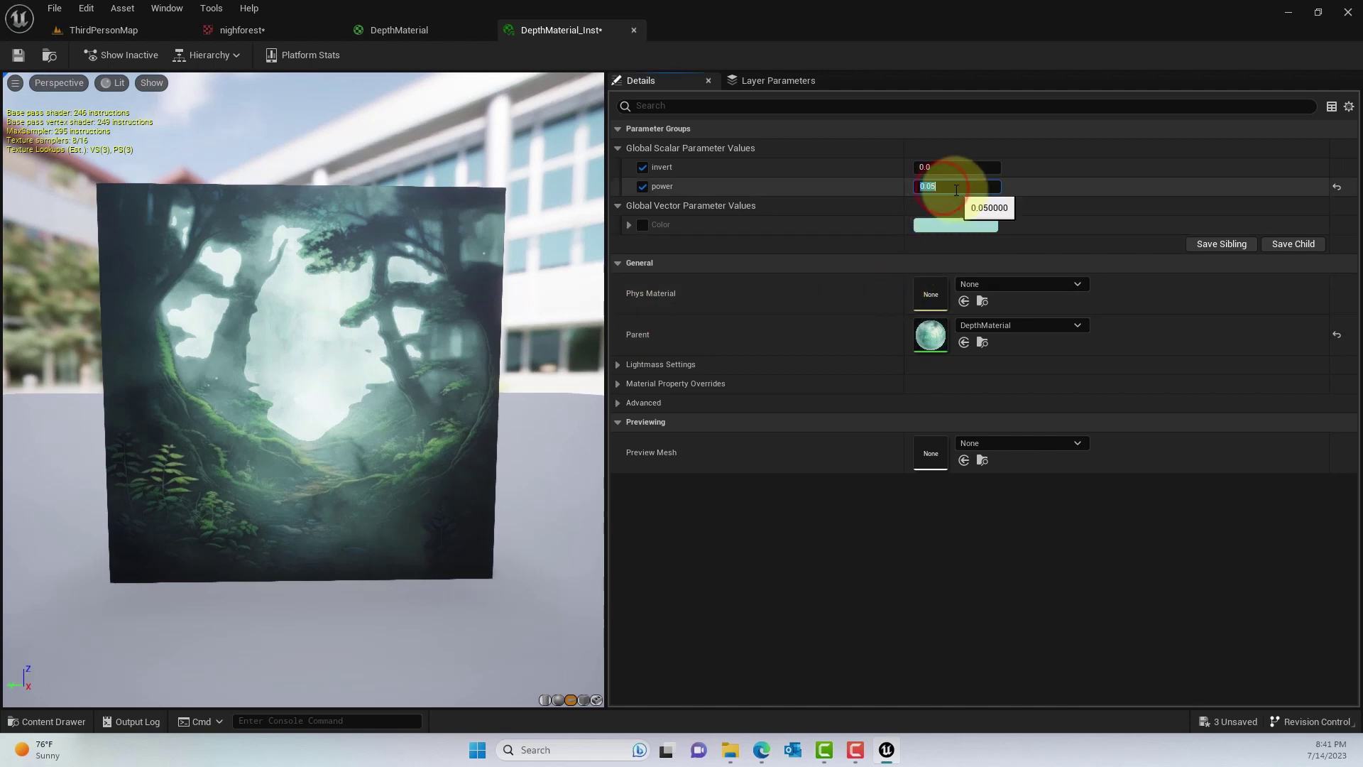
pyautogui.write('0.02')
pyautogui.press('Return')
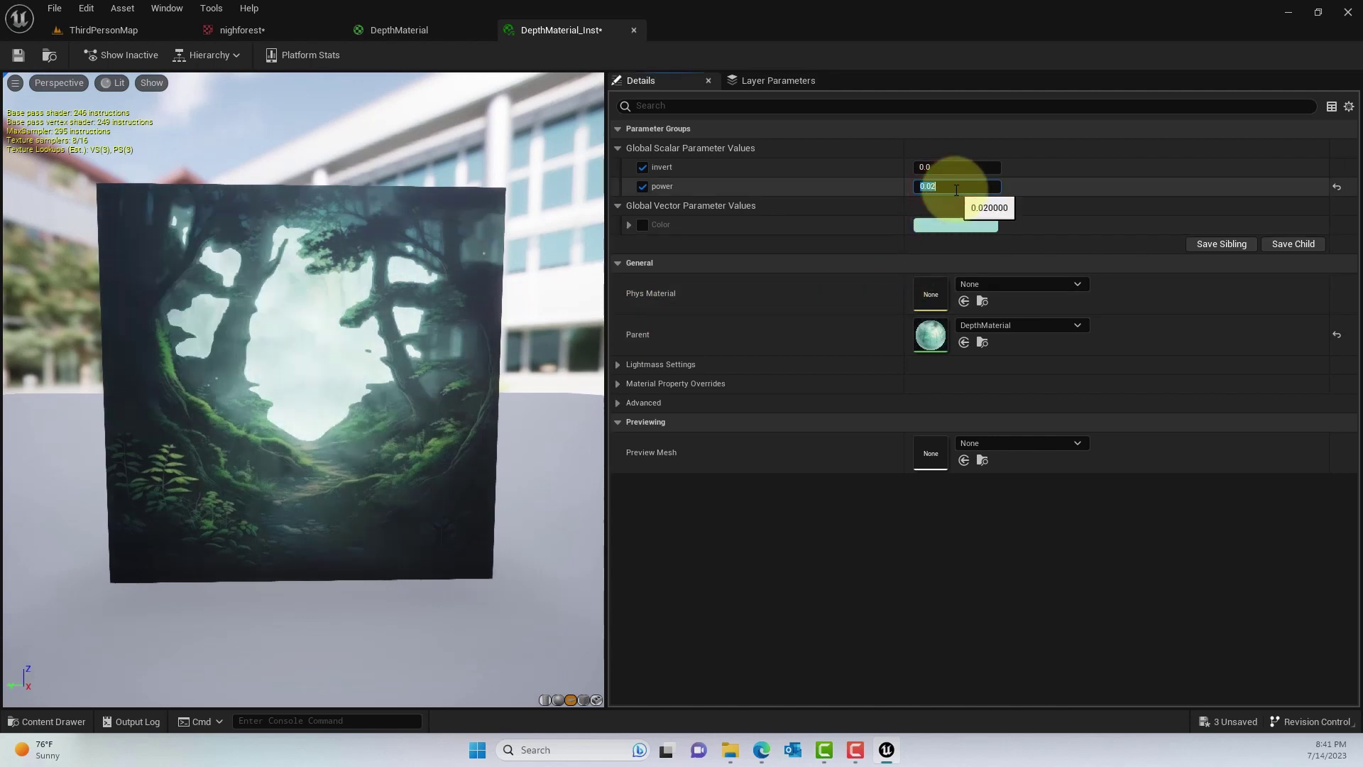
pyautogui.moveTo(450, 365); pyautogui.dragTo(325, 397)
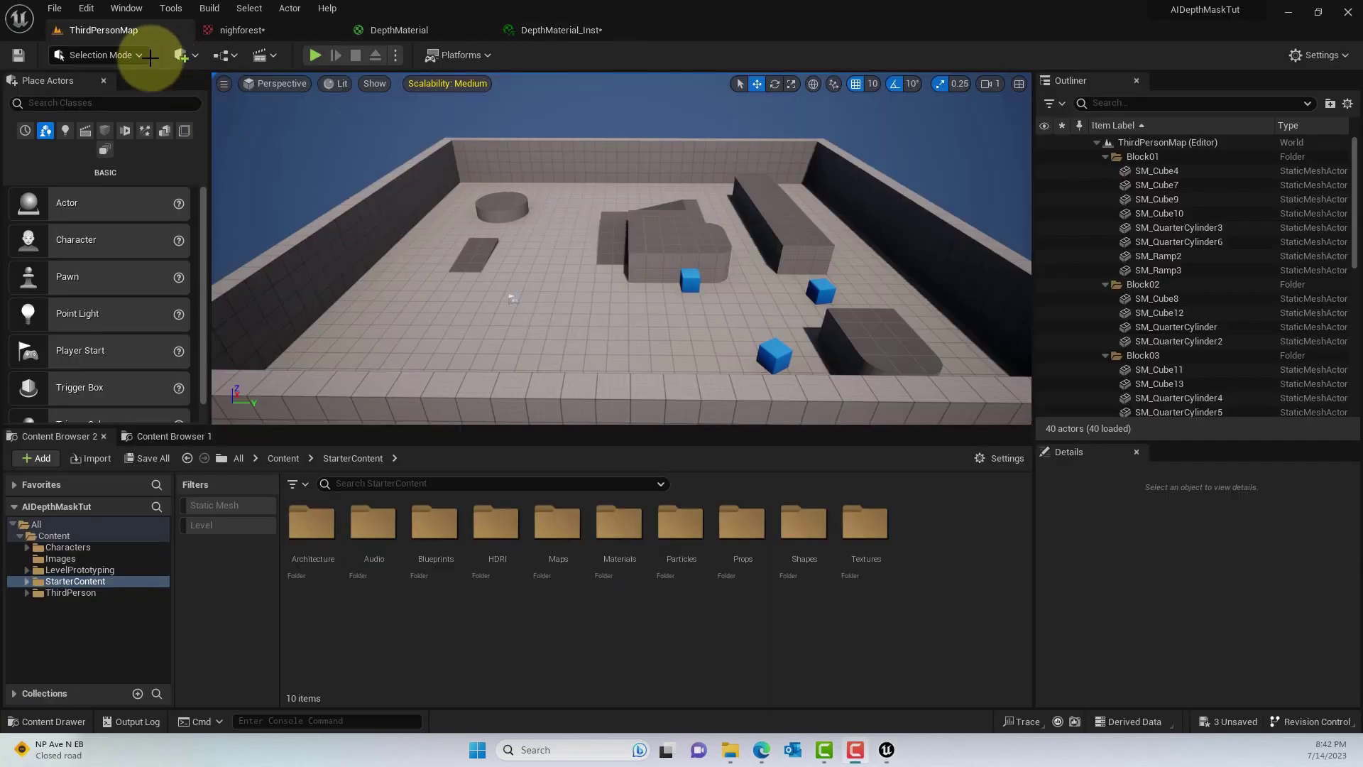
# Switch the ThirdPersonMap editor to Modeling mode and enlarge the level viewport to reveal more of the shape tools.
pyautogui.click(121, 56)
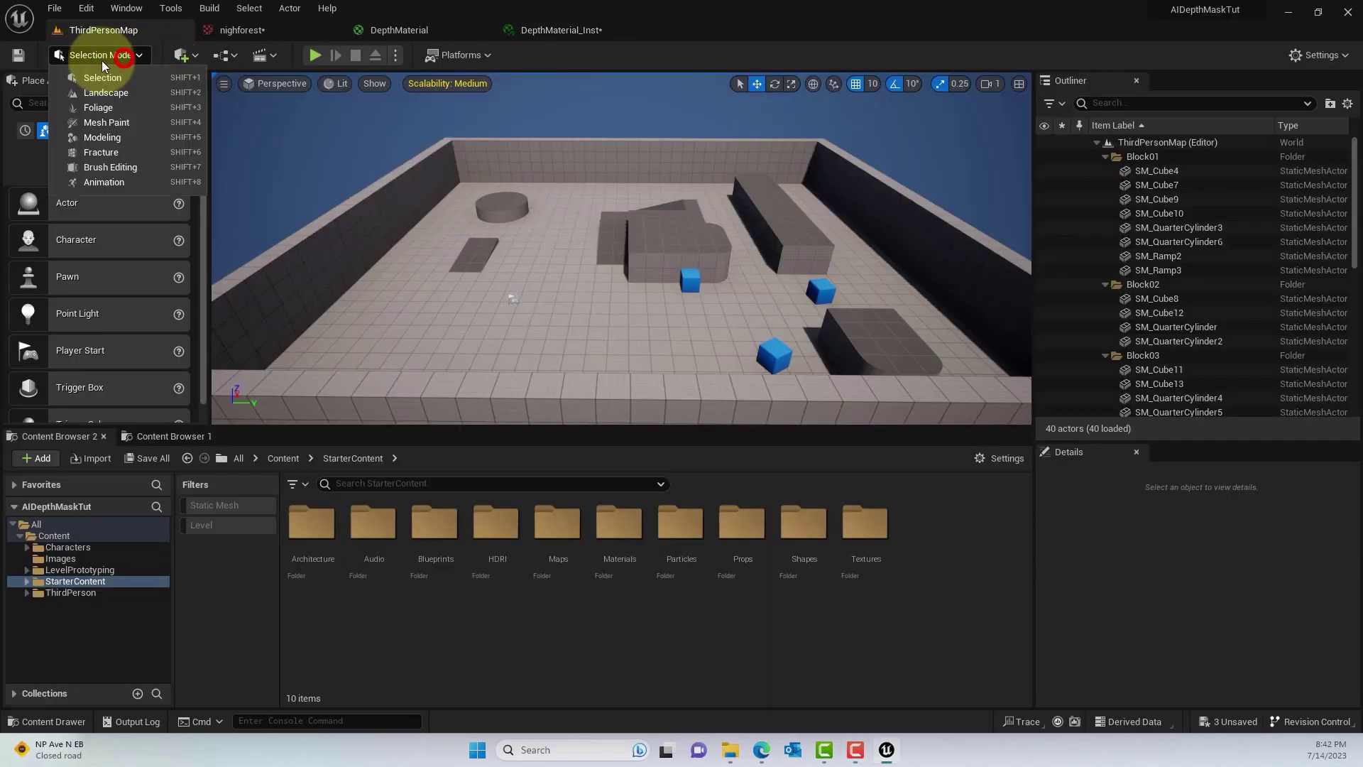
pyautogui.click(103, 137)
pyautogui.scroll(-3, 75, 269)
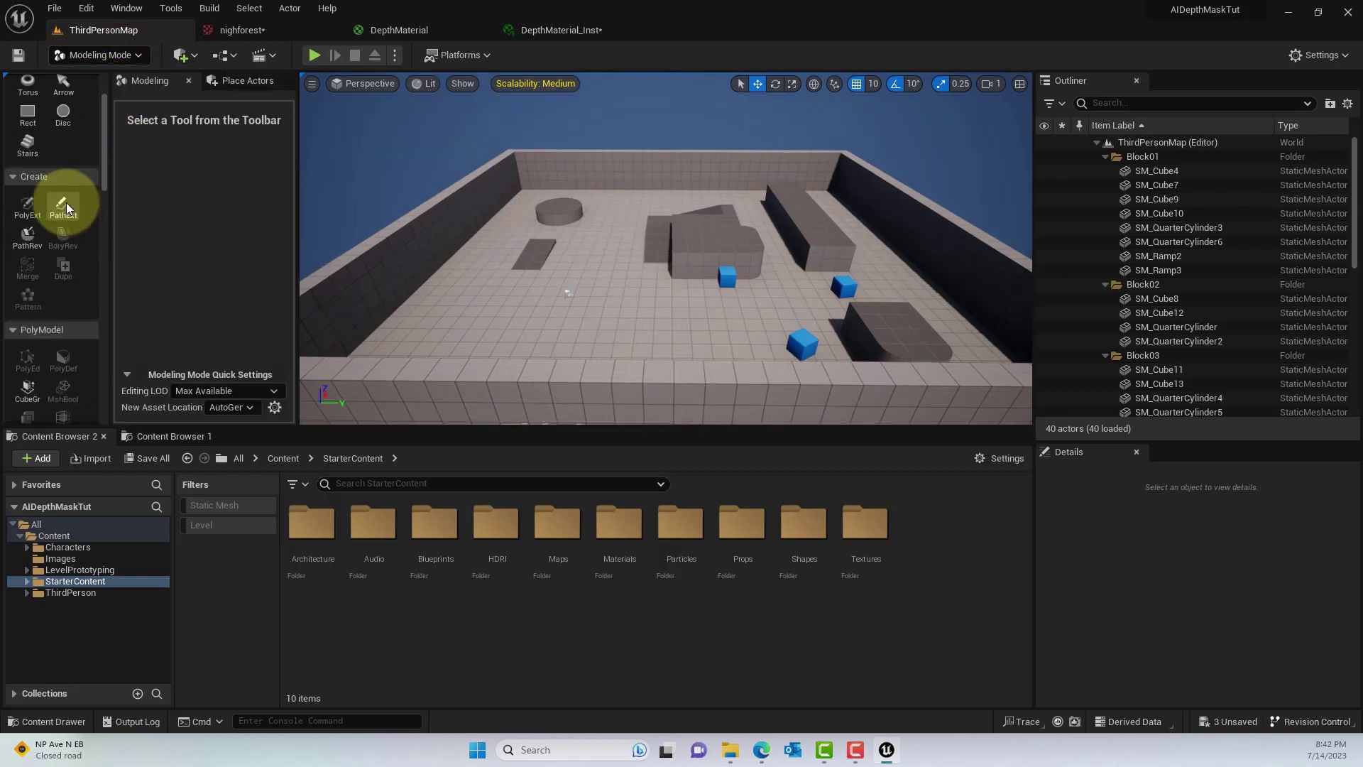
pyautogui.scroll(-6, 67, 205)
pyautogui.moveTo(108, 427); pyautogui.dragTo(112, 607)
pyautogui.scroll(10, 92, 343)
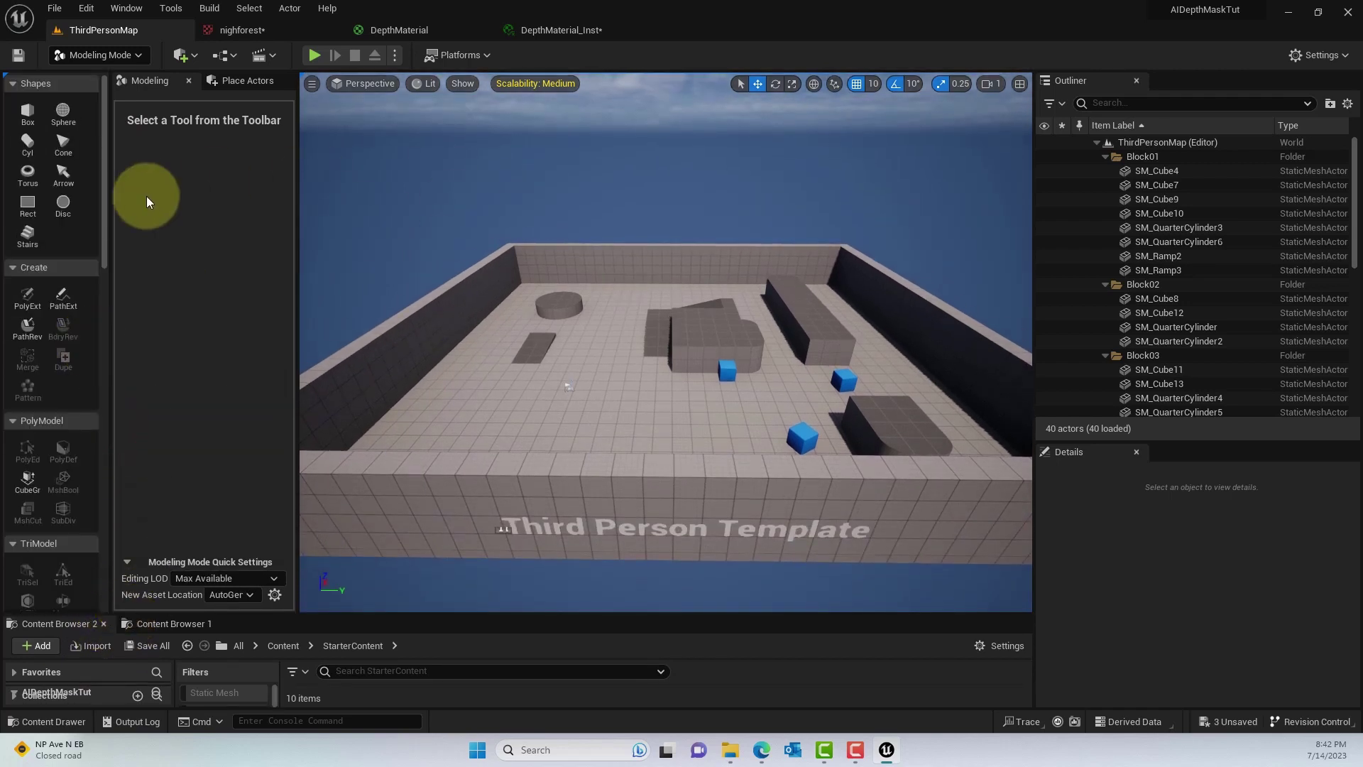
# Create a 100 by 100 rectangle static mesh on the open level floor at location 960, 1440, 0.
pyautogui.click(28, 205)
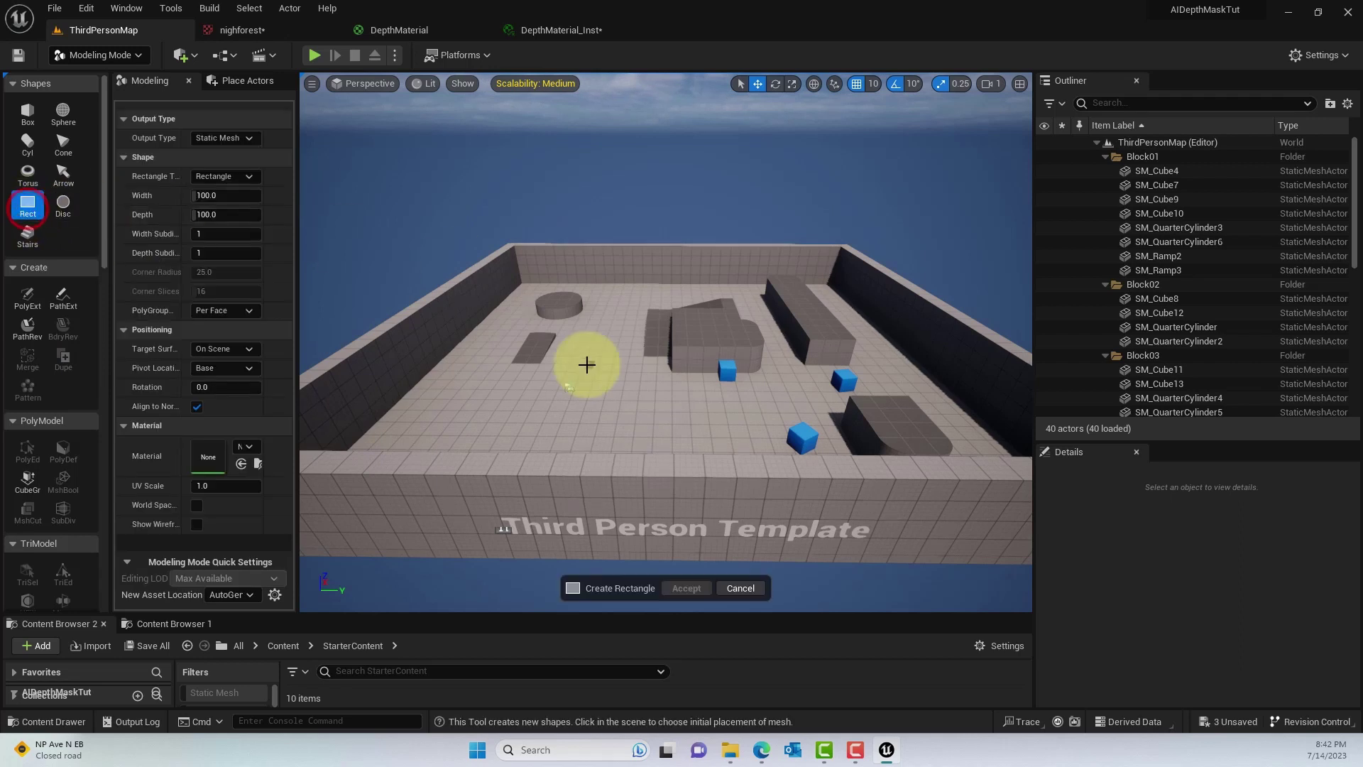
pyautogui.click(624, 390)
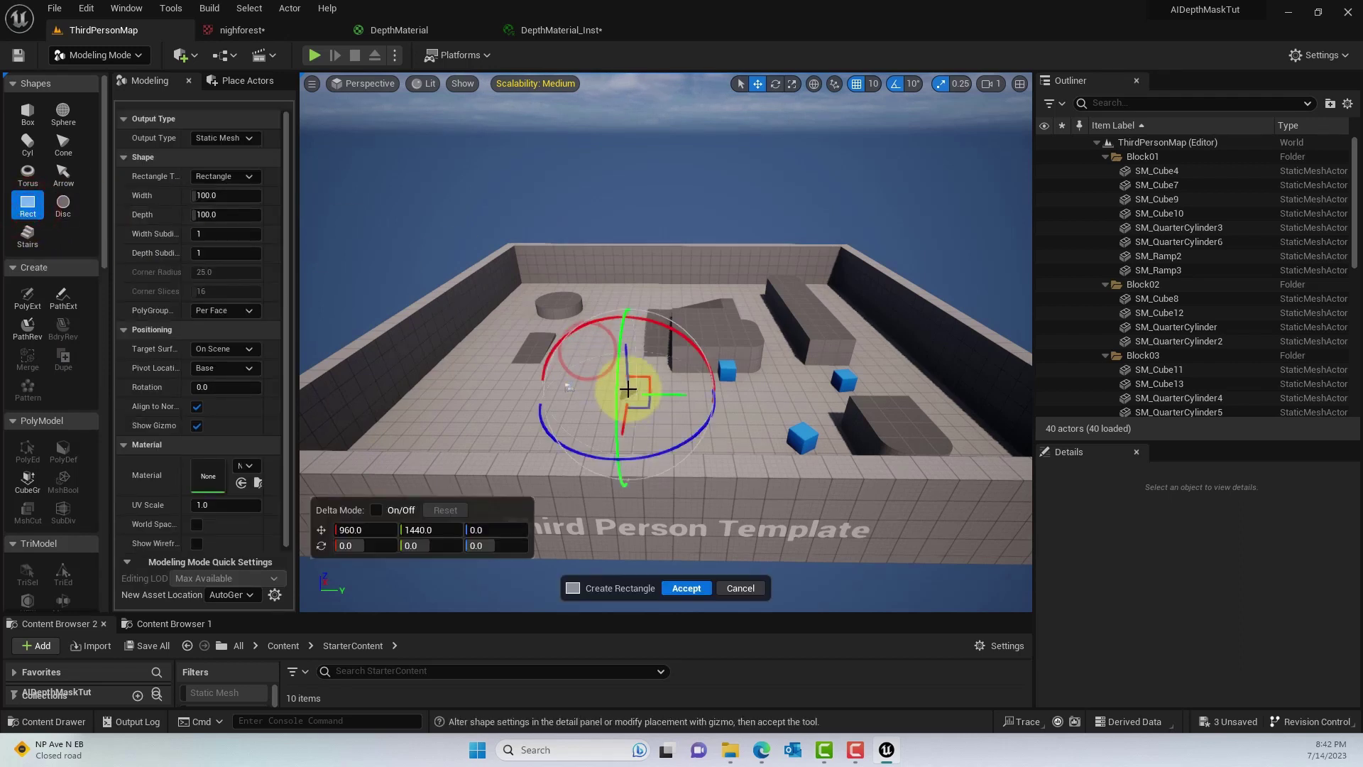
pyautogui.click(689, 588)
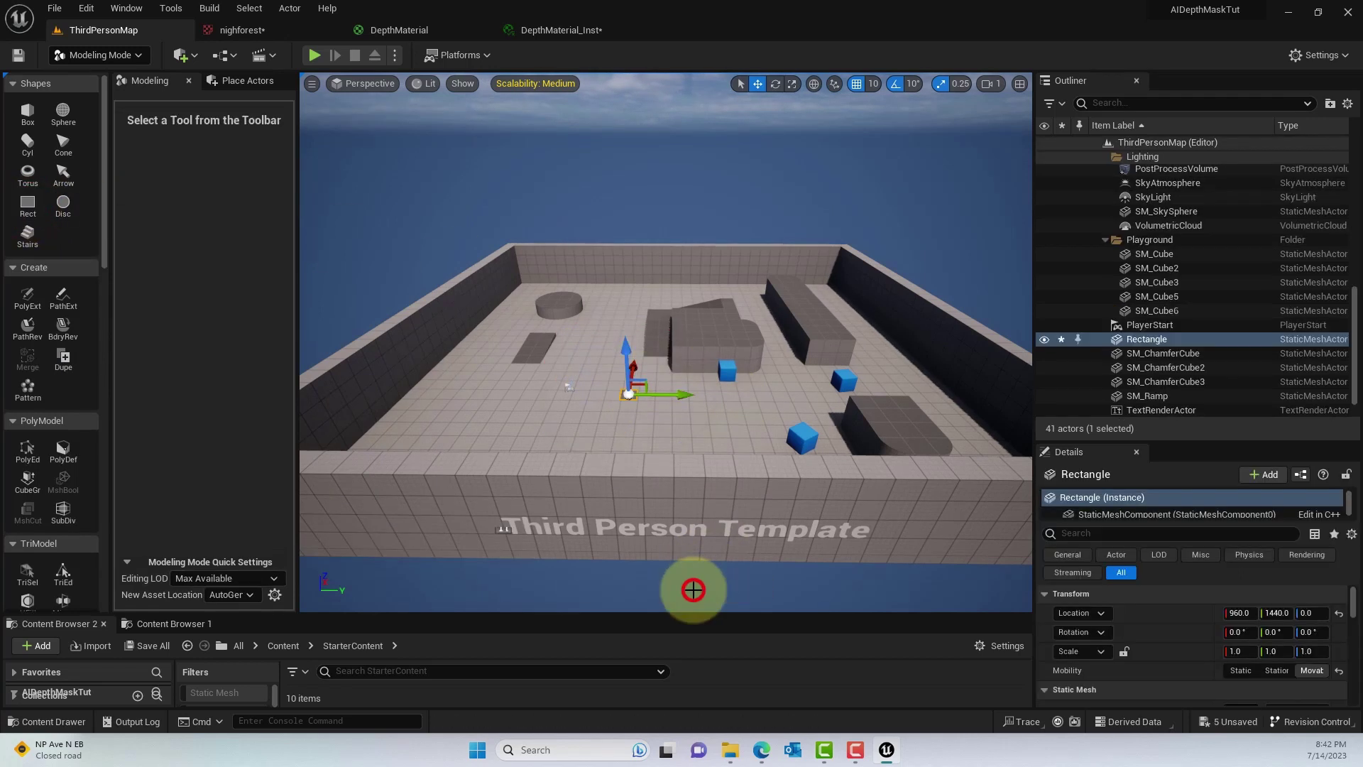
pyautogui.scroll(6, 697, 345)
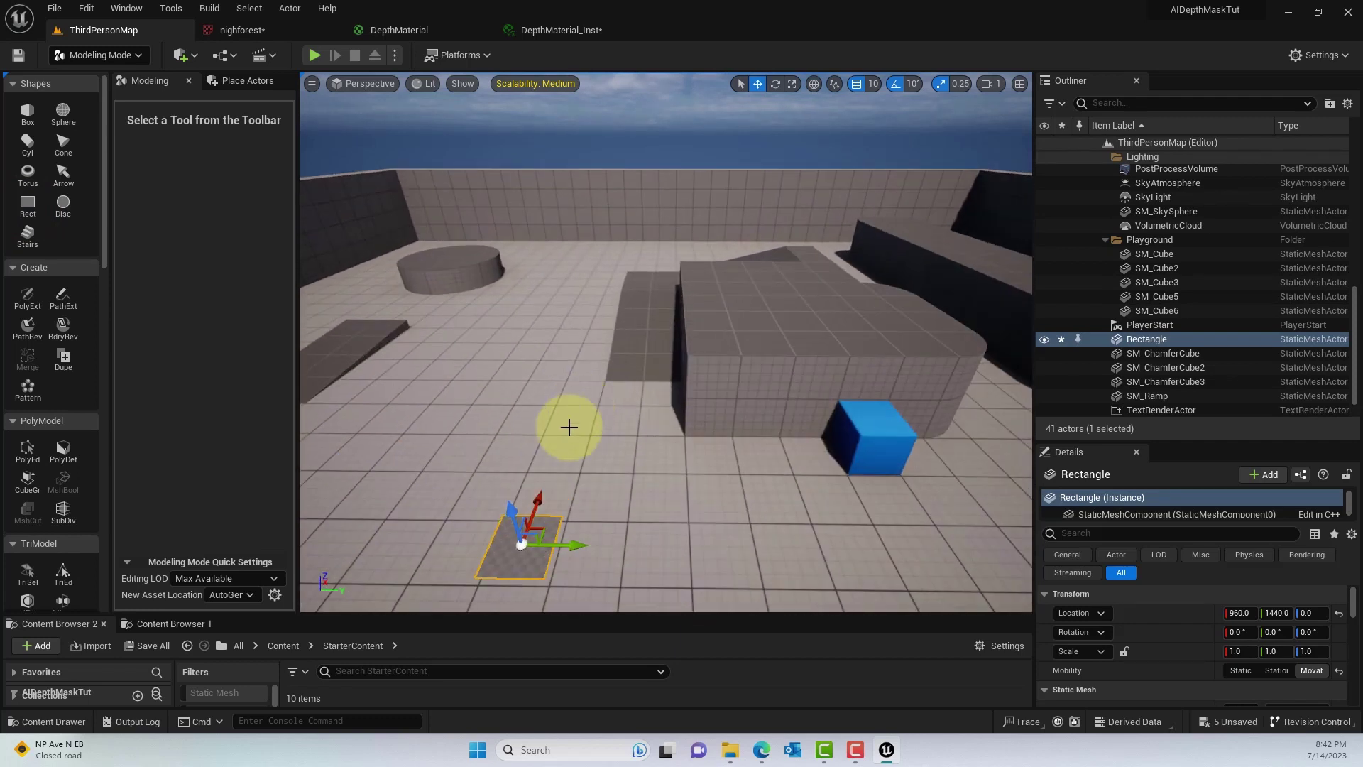
pyautogui.scroll(-5, 558, 445)
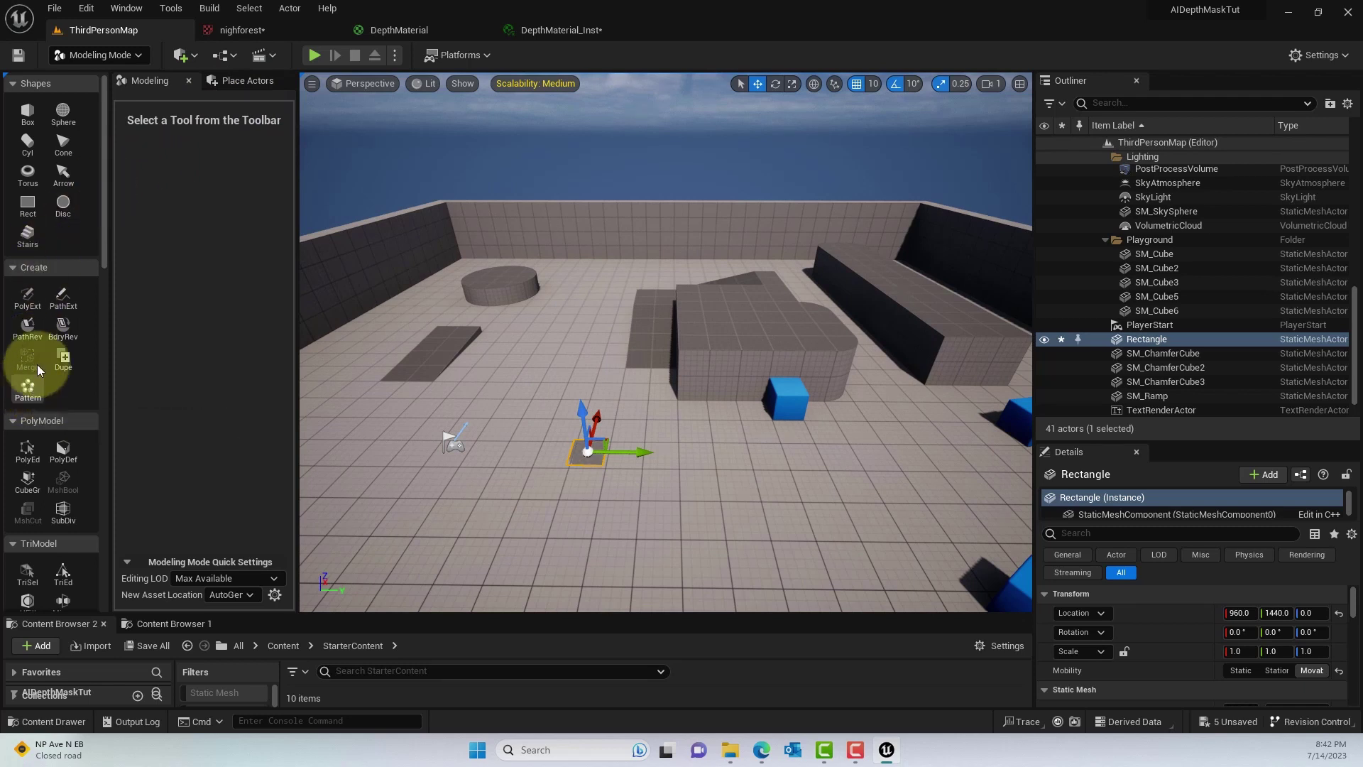
# Raise the rectangle to a Z location of 130 and switch the level viewport to Unlit view mode.
pyautogui.click(761, 750)
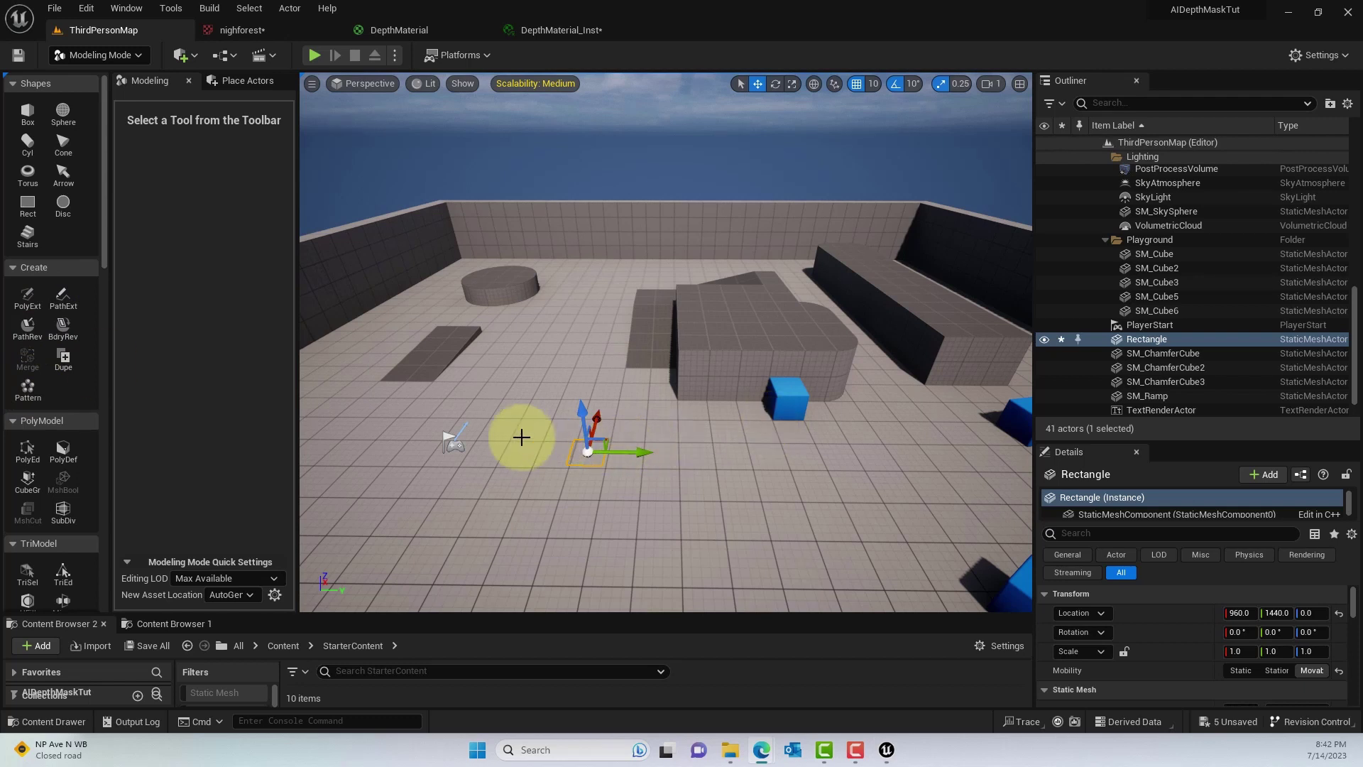
pyautogui.moveTo(583, 420); pyautogui.dragTo(577, 357)
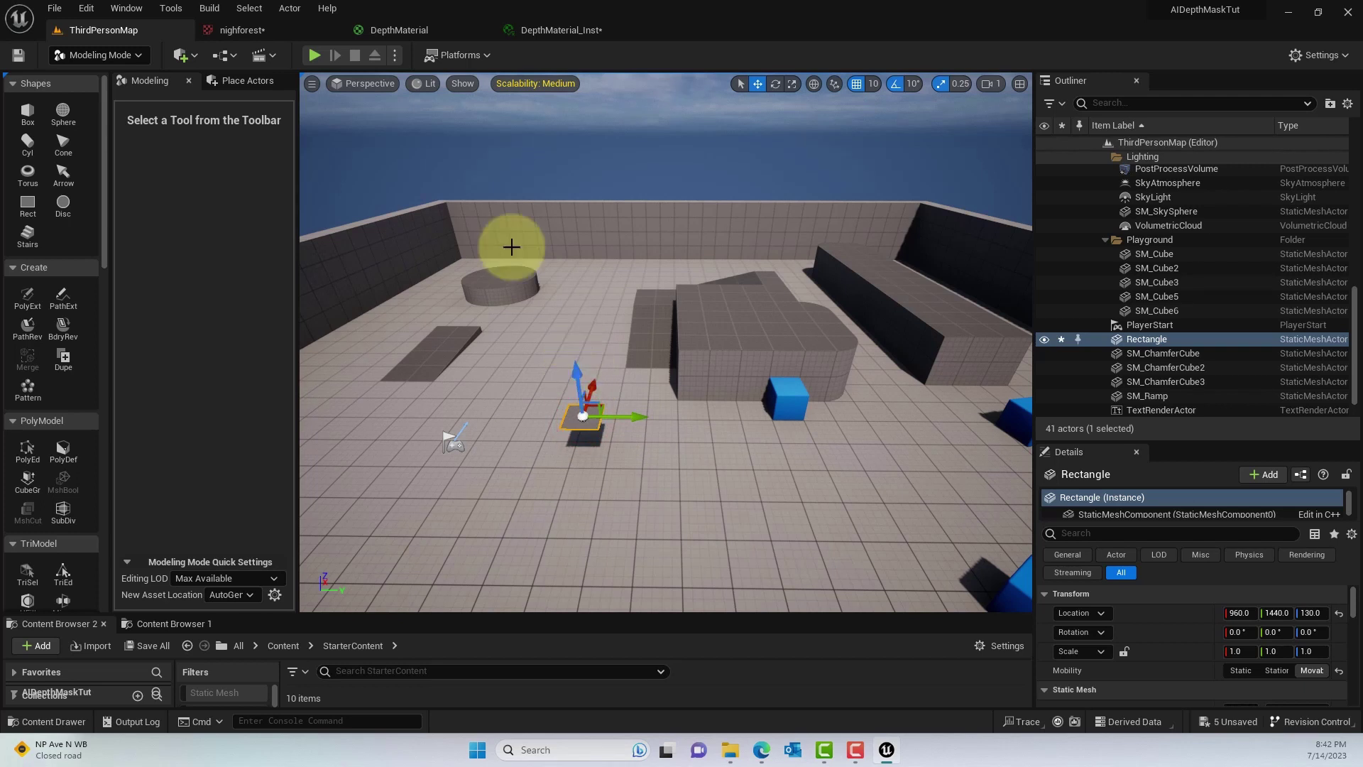
pyautogui.click(414, 84)
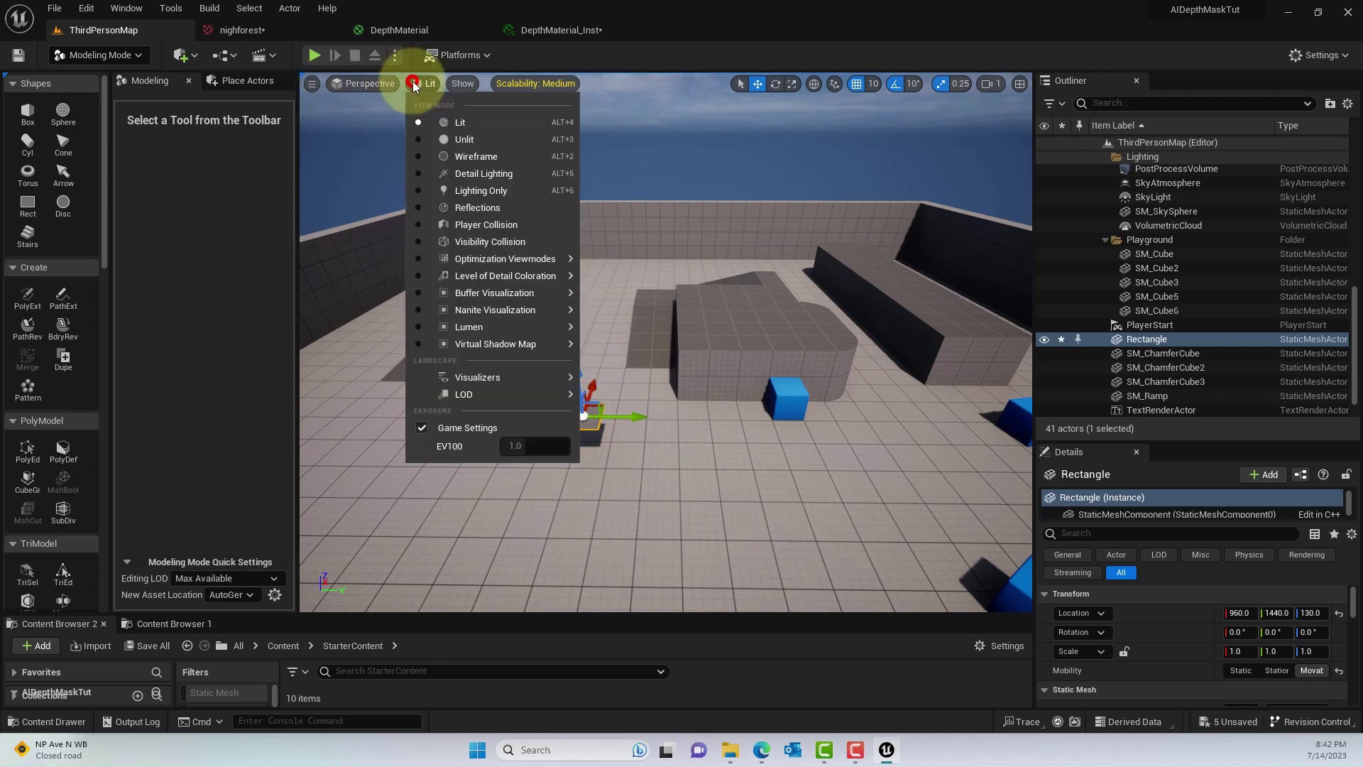
pyautogui.click(430, 141)
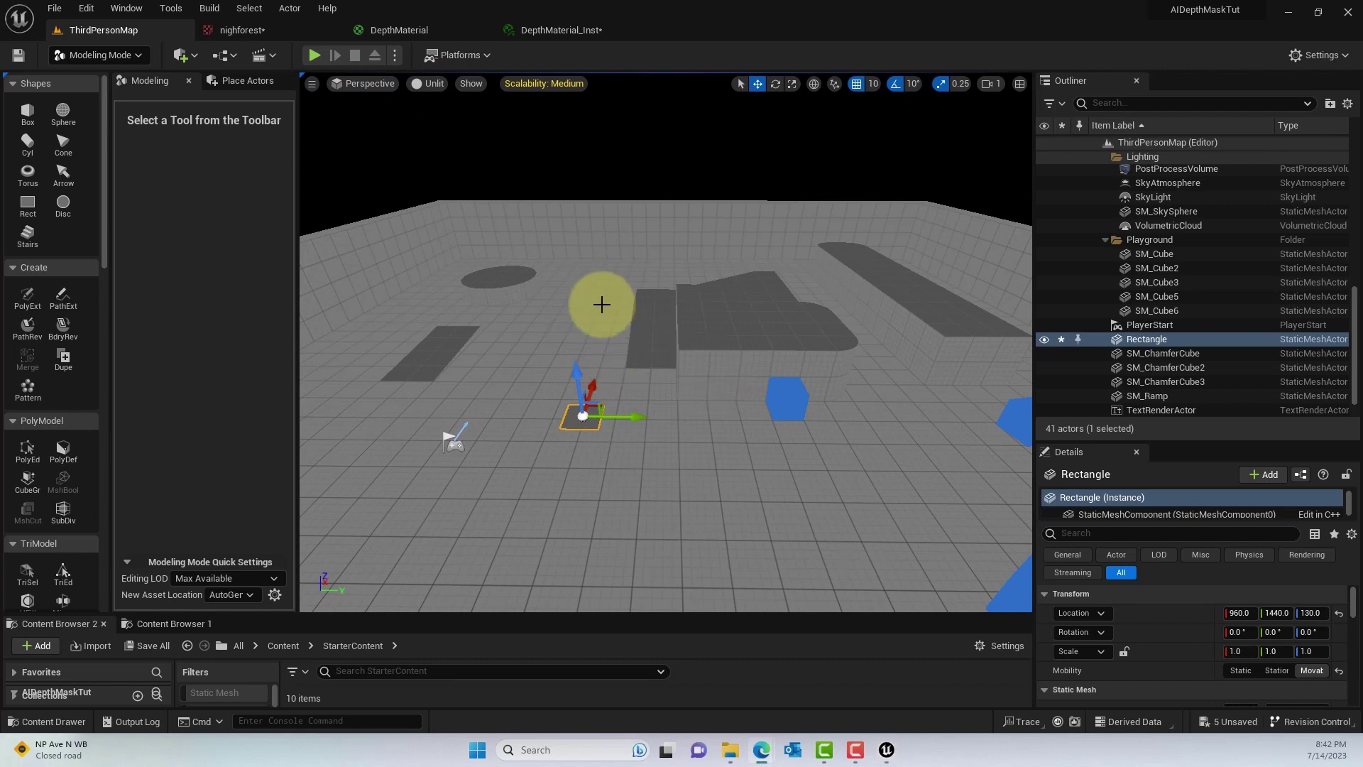
# Scale the rectangle to 2.25 in X and 3.0 in Y, and rotate it 90° about Y to stand upright.
pyautogui.moveTo(609, 316)
pyautogui.mouseDown(button='right')
pyautogui.moveTo(622, 341)
pyautogui.moveTo(547, 295)
pyautogui.moveTo(632, 334)
pyautogui.moveTo(626, 313)
pyautogui.moveTo(622, 334)
pyautogui.moveTo(648, 343)
pyautogui.moveTo(624, 313)
pyautogui.moveTo(578, 371)
pyautogui.moveTo(588, 376)
pyautogui.moveTo(603, 308)
pyautogui.mouseUp(button='right')
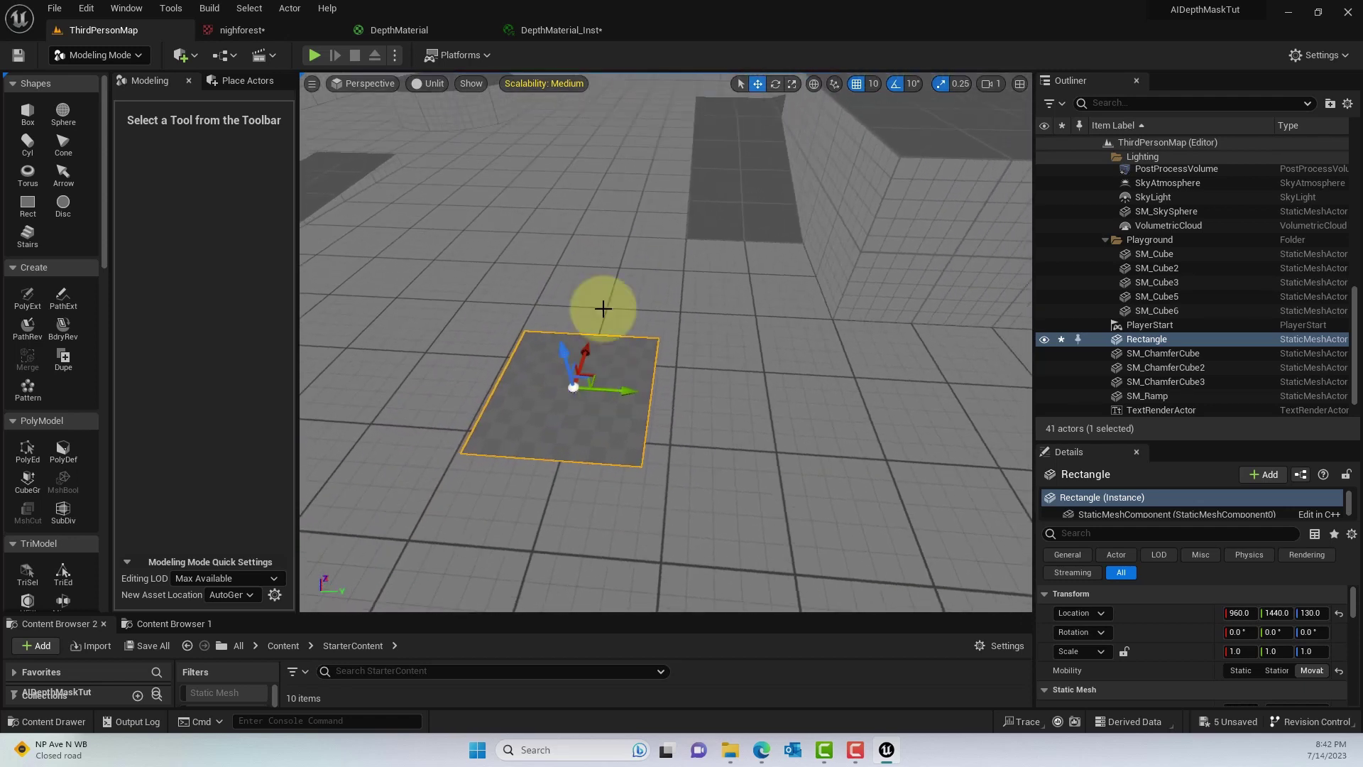
pyautogui.moveTo(619, 393); pyautogui.dragTo(700, 390)
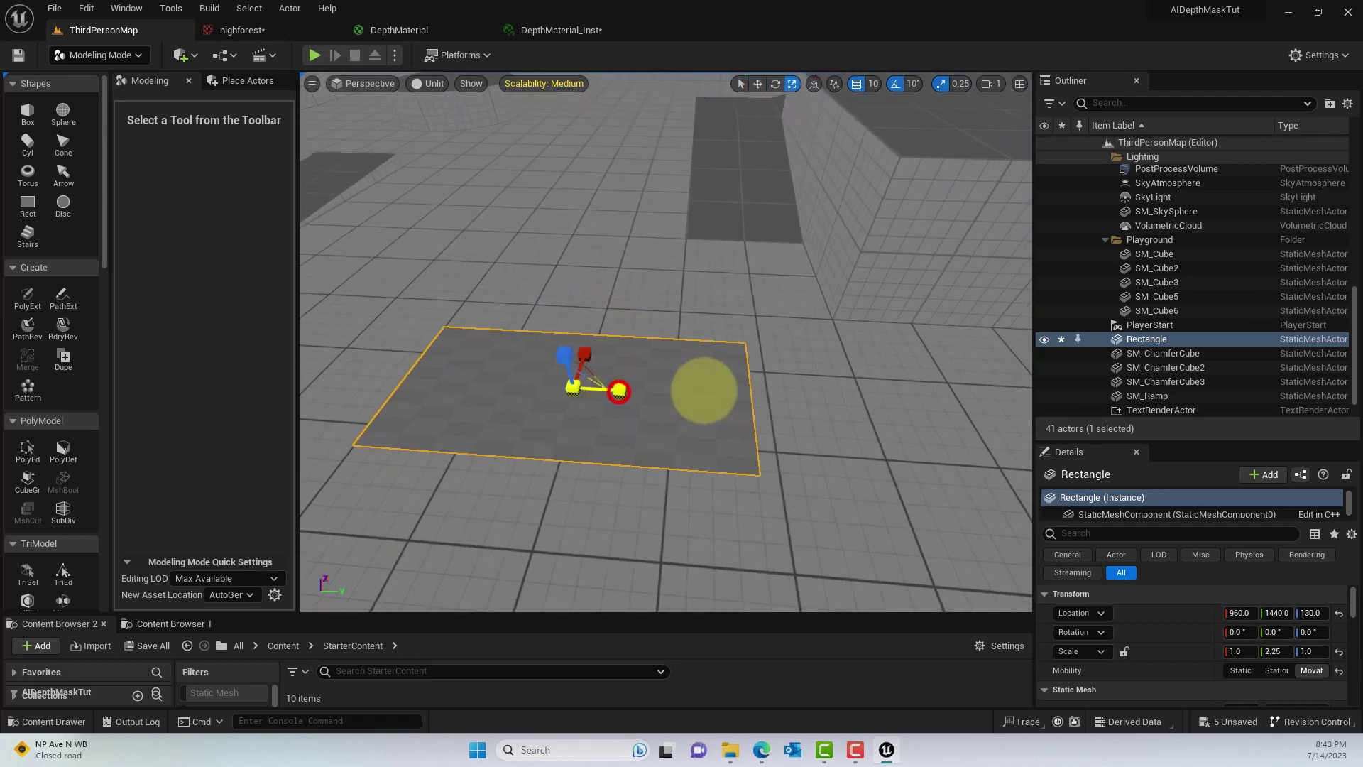
pyautogui.moveTo(584, 353); pyautogui.dragTo(609, 268)
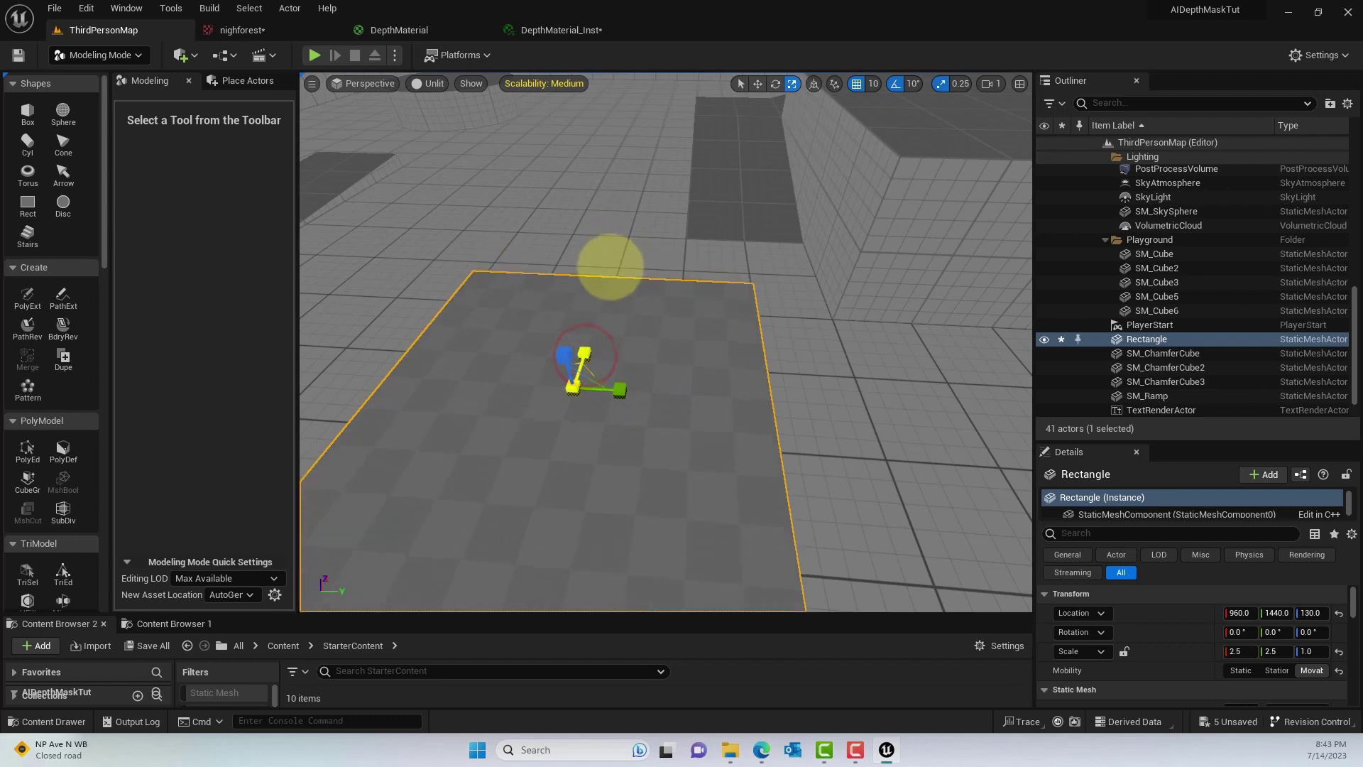
pyautogui.moveTo(622, 384); pyautogui.dragTo(653, 298, button='right')
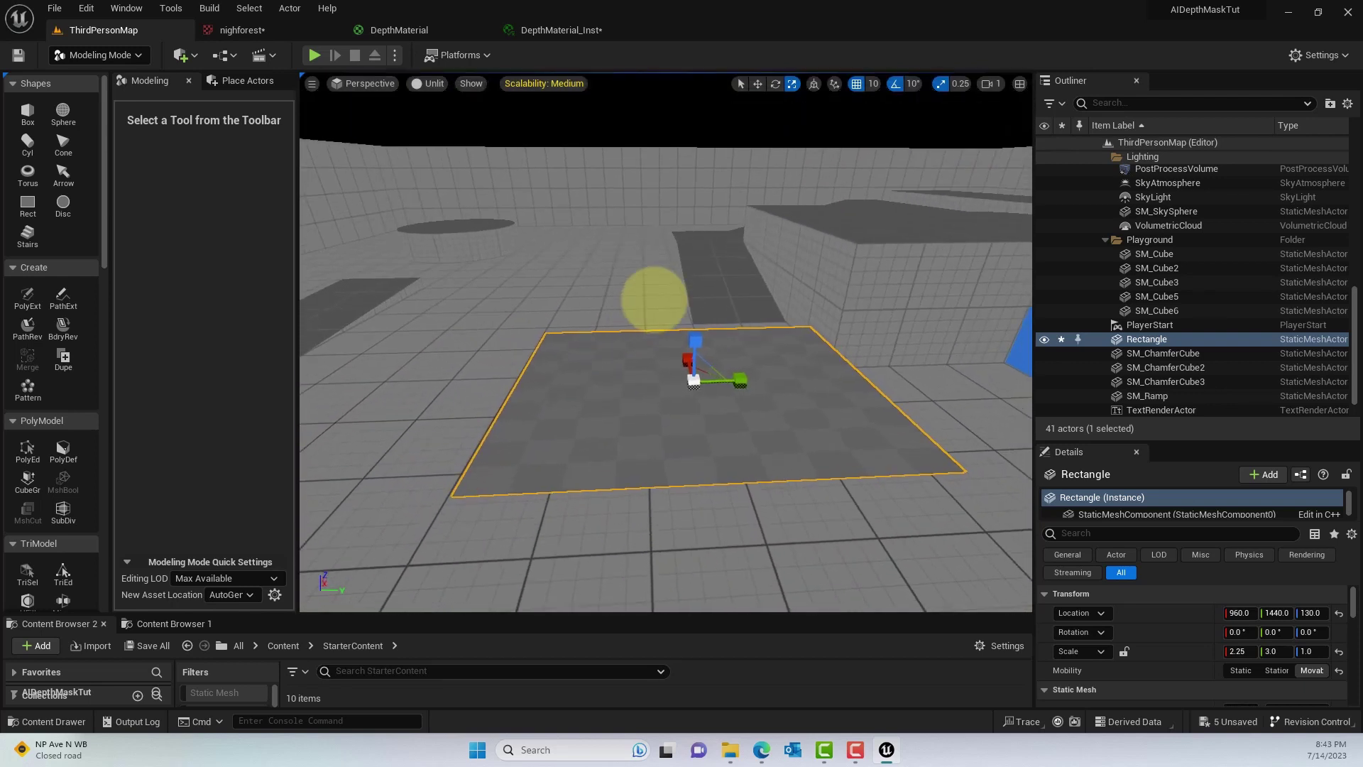
pyautogui.moveTo(698, 317); pyautogui.dragTo(724, 568)
pyautogui.moveTo(713, 243); pyautogui.dragTo(701, 182, button='right')
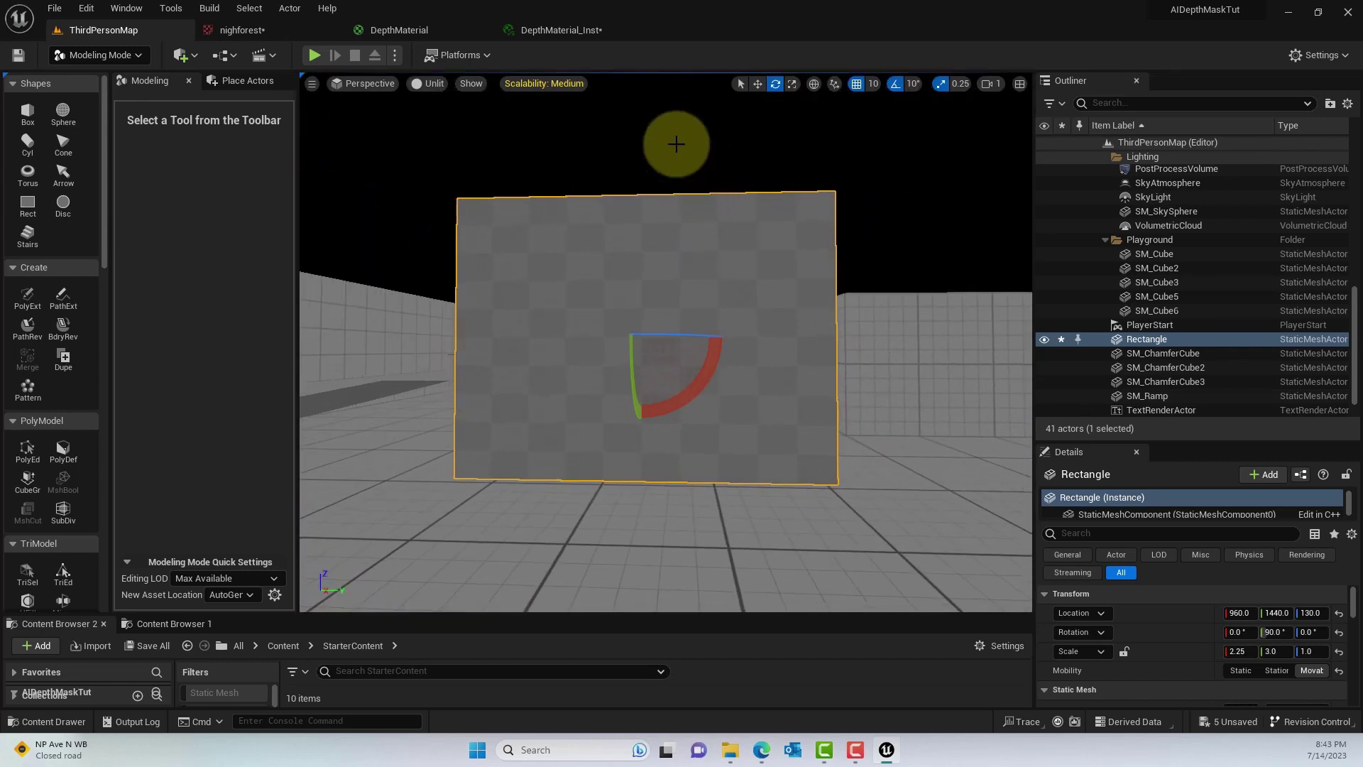
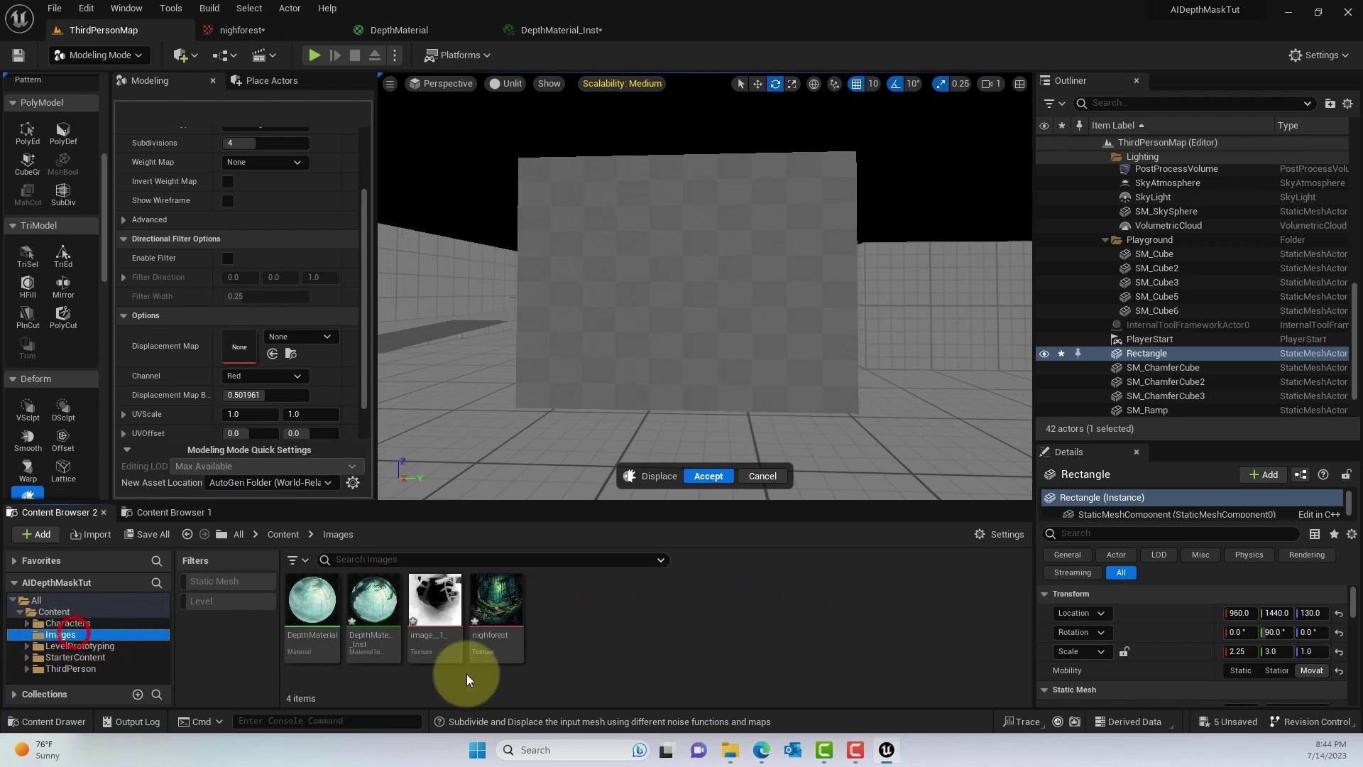
# Assign the image__1_ depth texture as the displacement map of the Displace tool.
pyautogui.scroll(-2, 298, 433)
pyautogui.moveTo(434, 599); pyautogui.dragTo(239, 295)
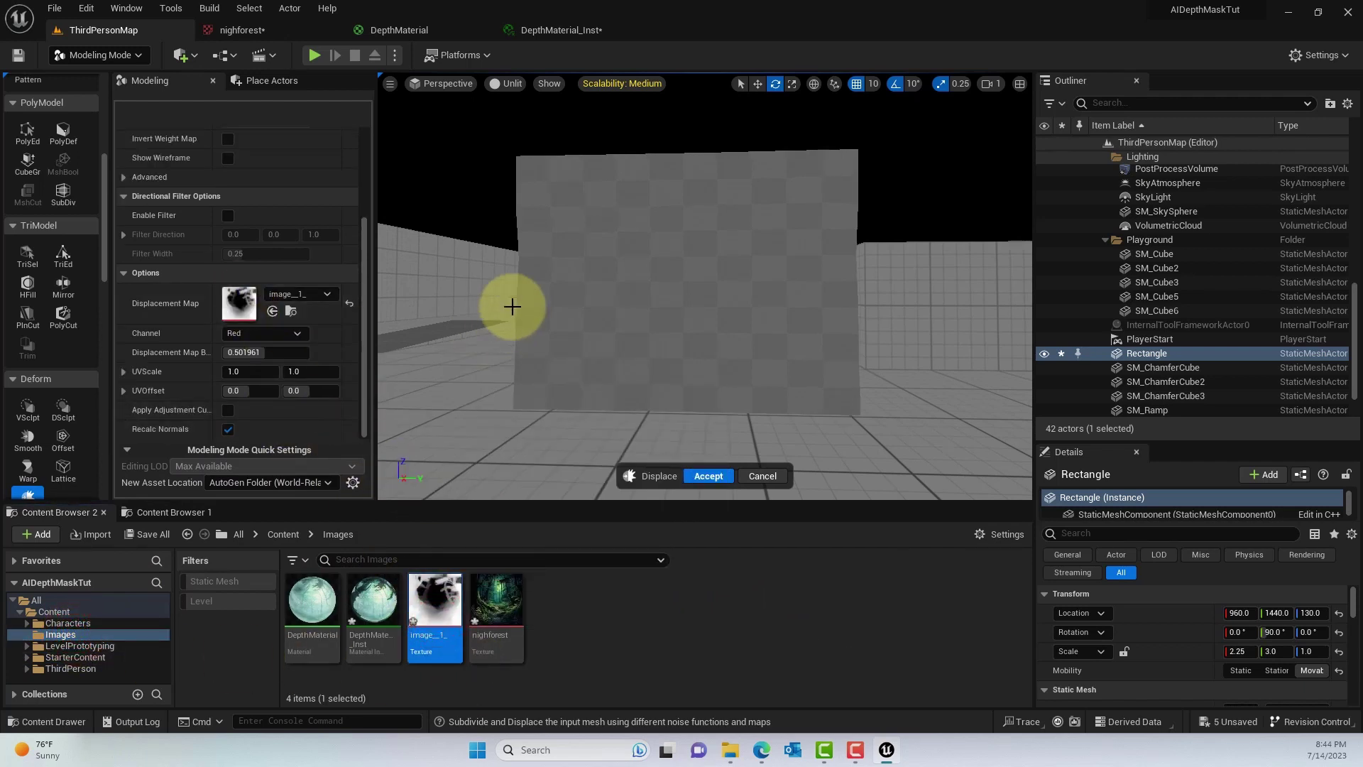
pyautogui.moveTo(578, 295)
pyautogui.mouseDown(button='right')
pyautogui.moveTo(560, 258)
pyautogui.moveTo(441, 411)
pyautogui.moveTo(322, 395)
pyautogui.moveTo(304, 365)
pyautogui.moveTo(569, 335)
pyautogui.moveTo(630, 405)
pyautogui.moveTo(633, 340)
pyautogui.moveTo(587, 302)
pyautogui.mouseUp(button='right')
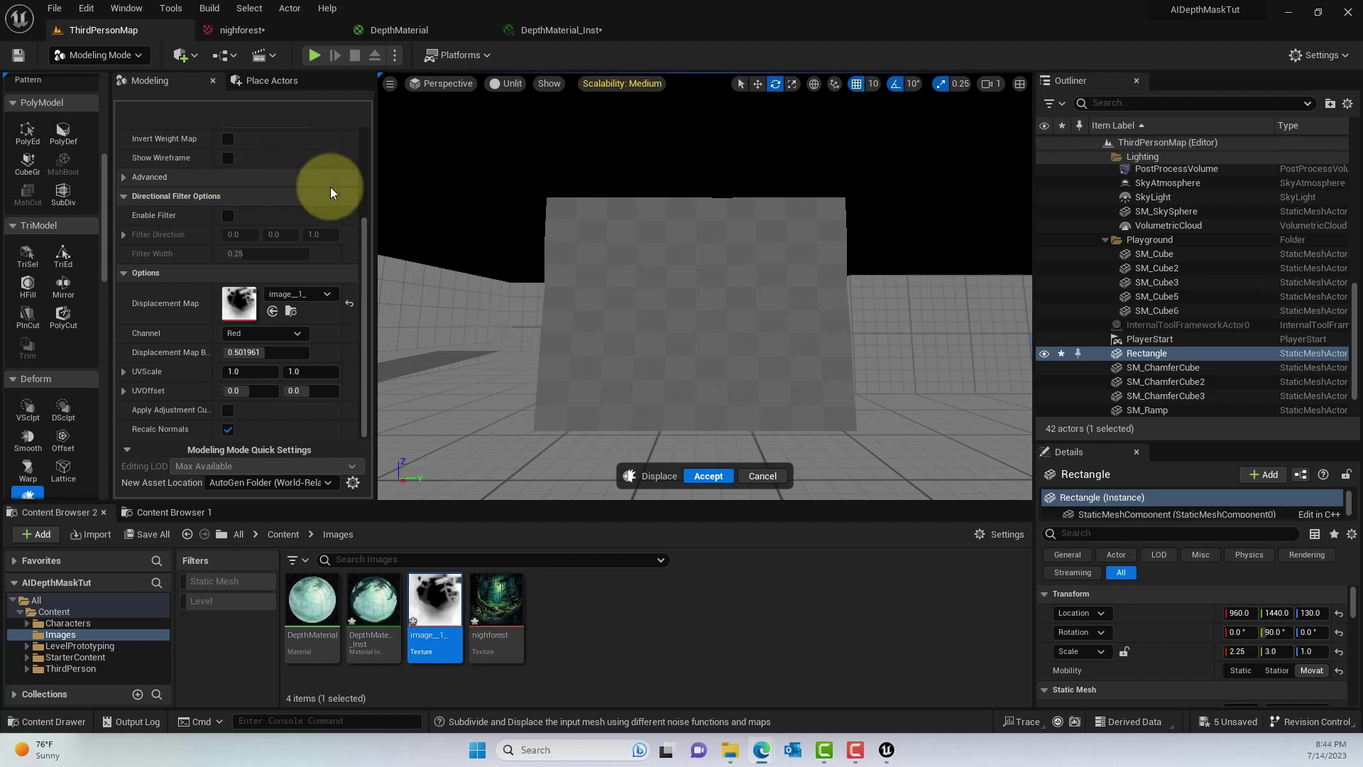
# Set the displace intensity to 100 and the subdivisions to 100, and accept the displacement of the rectangle.
pyautogui.scroll(3, 325, 259)
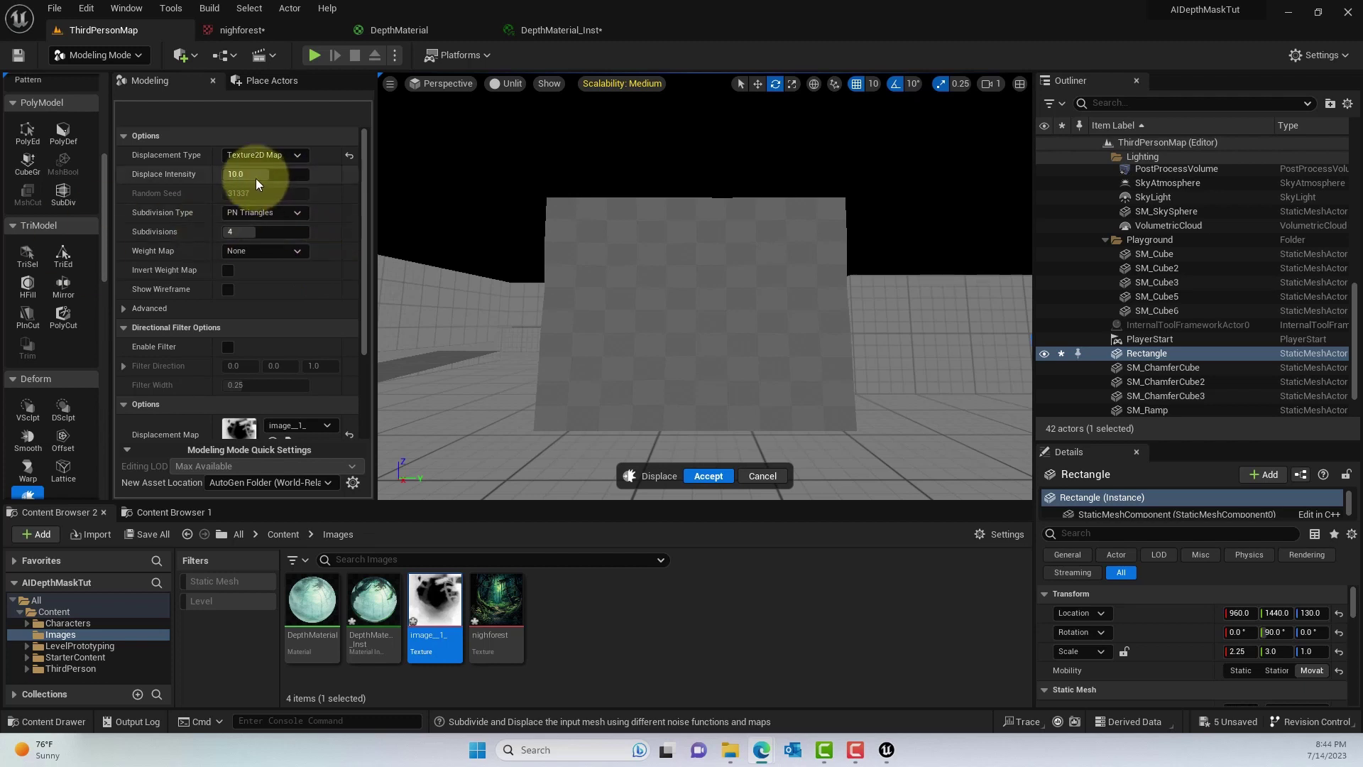
pyautogui.moveTo(244, 174); pyautogui.dragTo(335, 168)
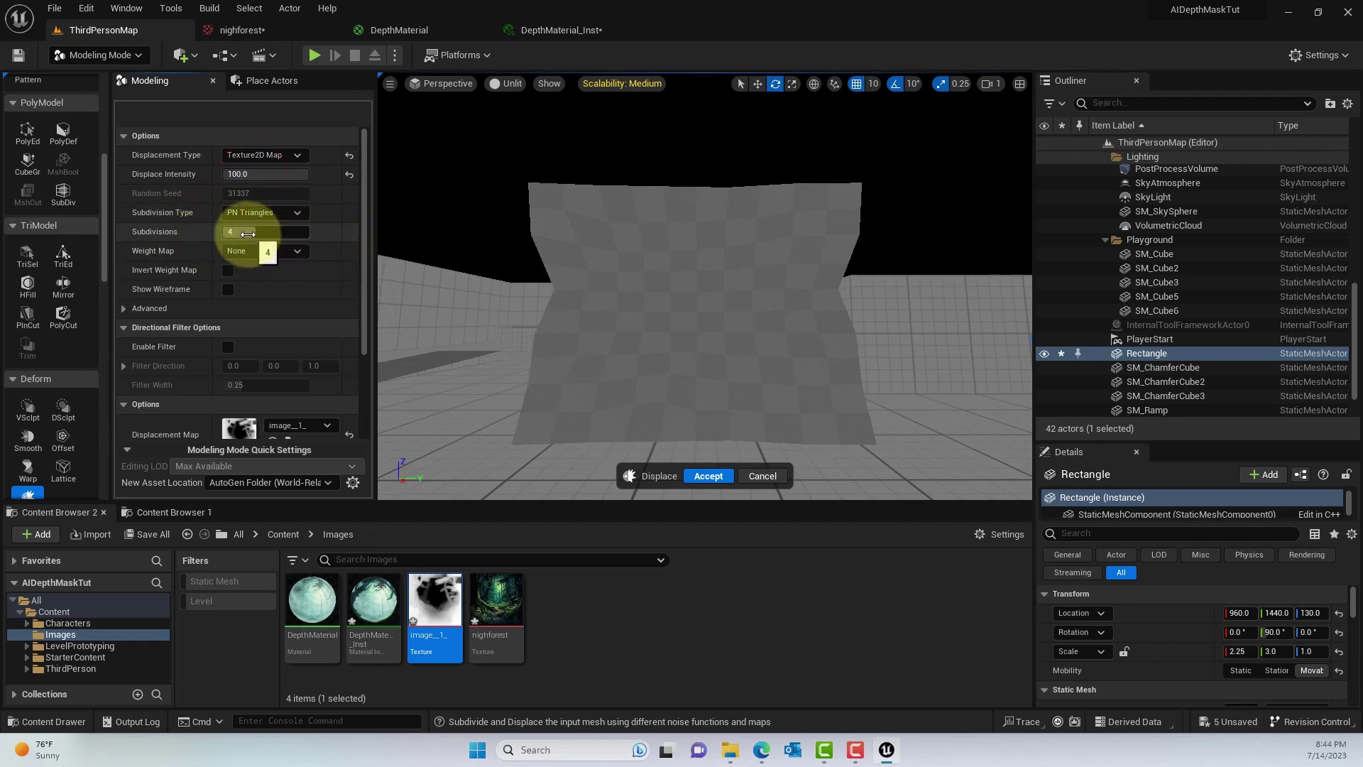
pyautogui.moveTo(247, 232); pyautogui.dragTo(313, 229)
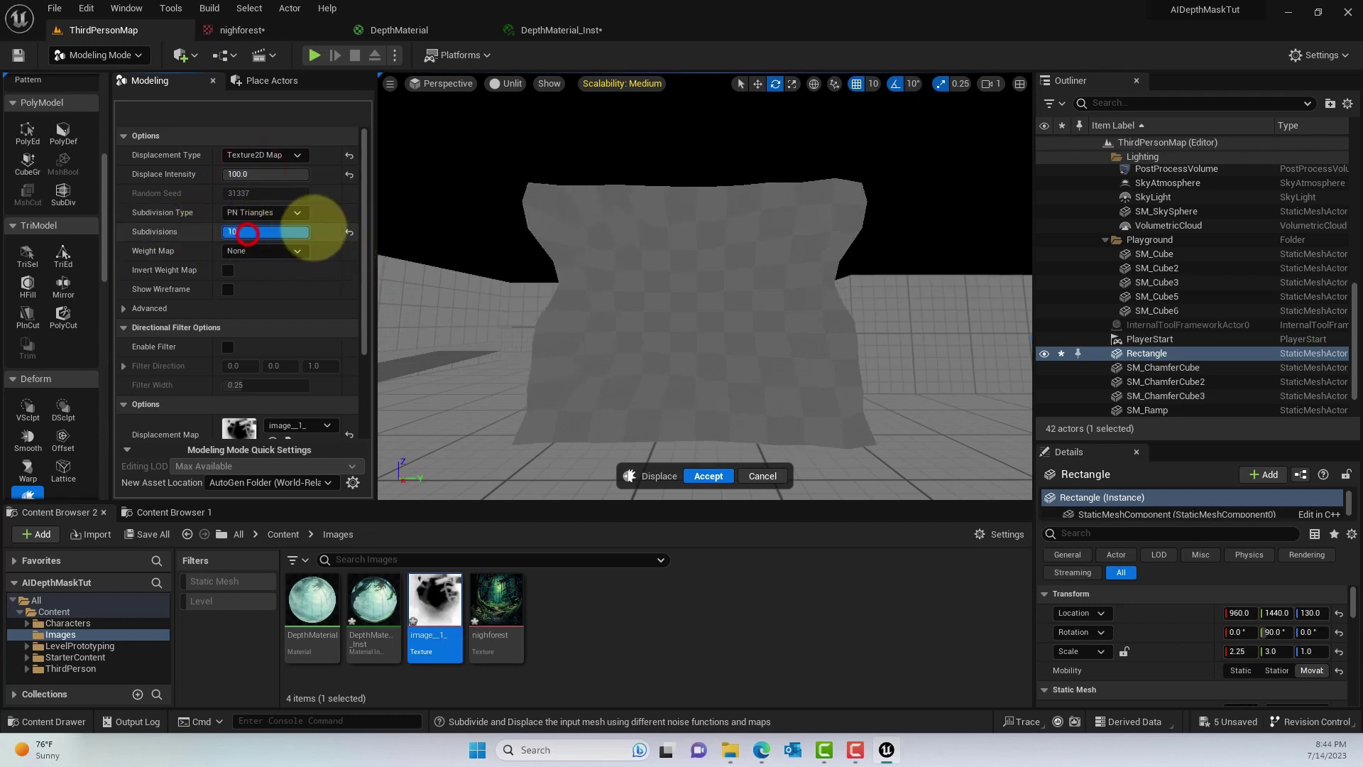
pyautogui.click(248, 232)
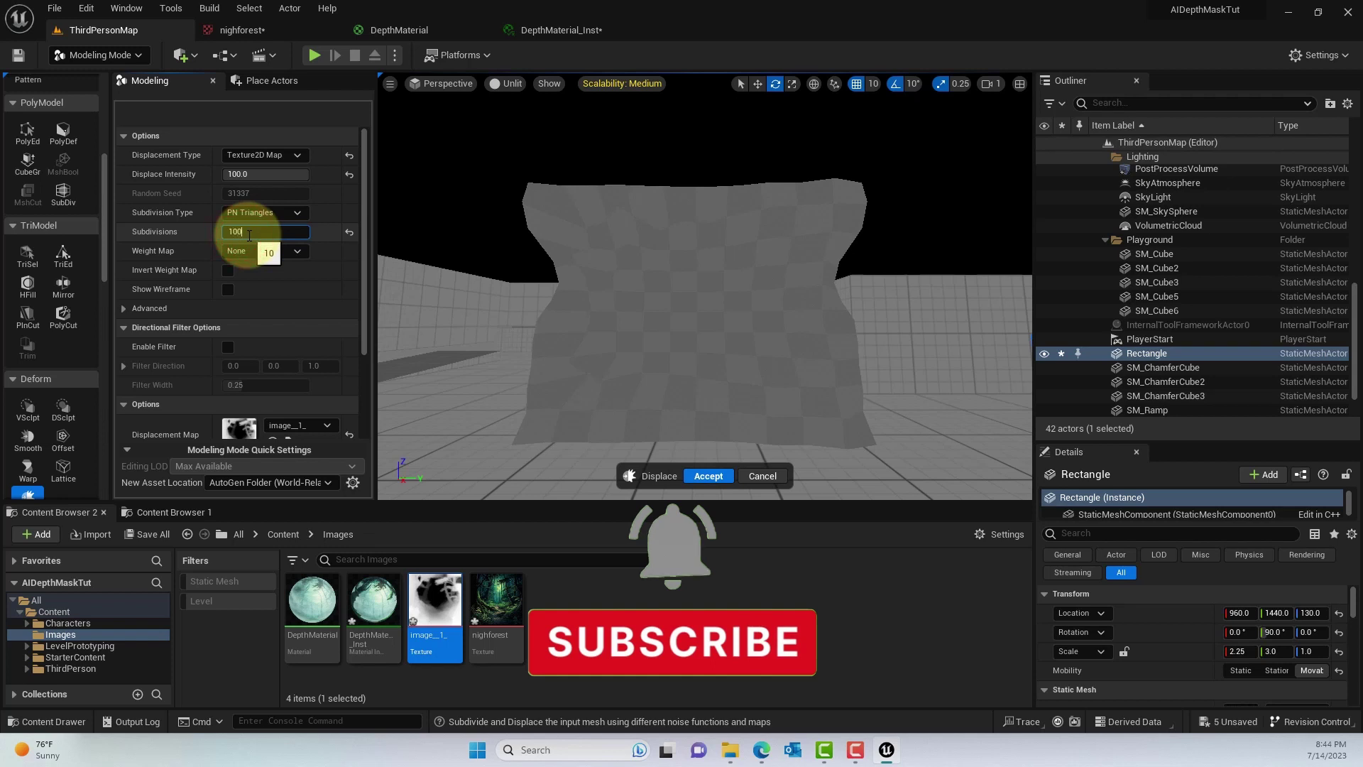
pyautogui.write('100')
pyautogui.press('Return')
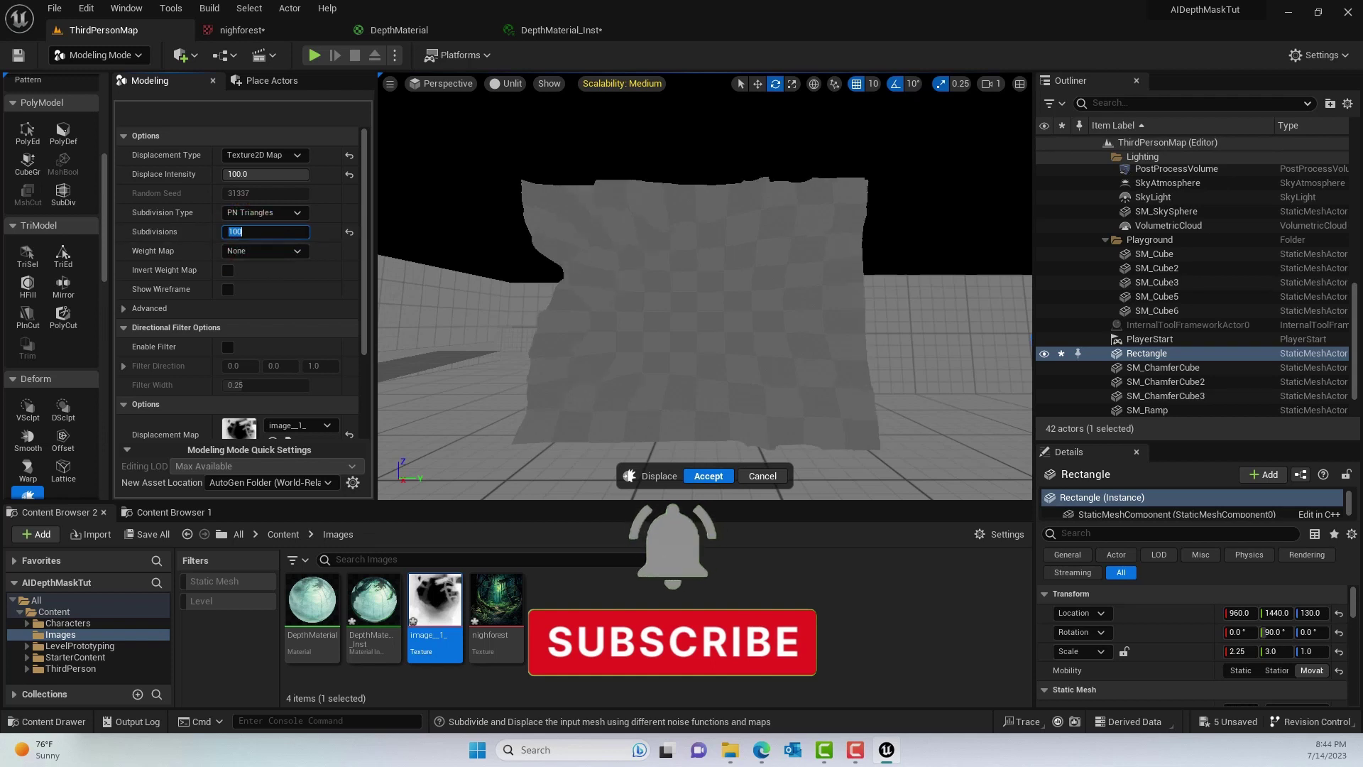
pyautogui.click(704, 475)
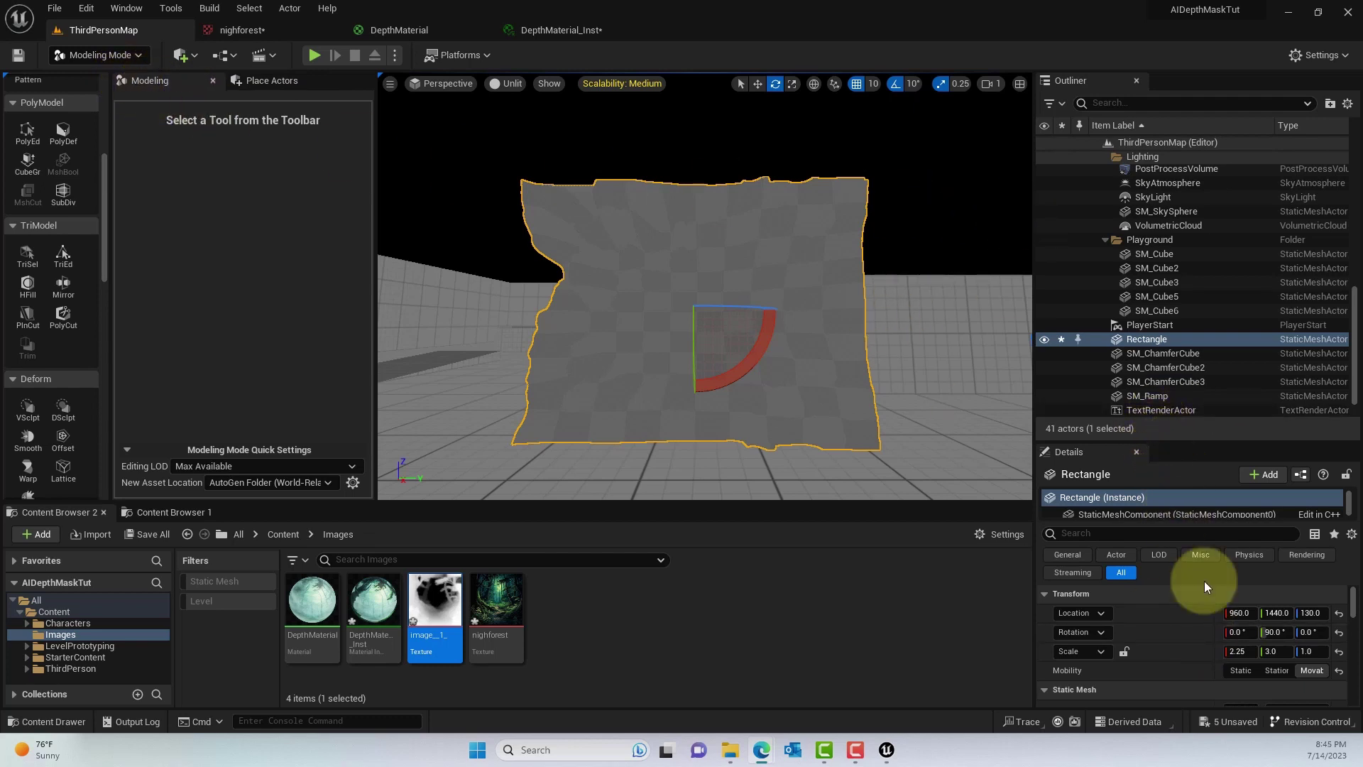
# Assign DepthMaterial_Inst to the rectangle's material Element 0.
pyautogui.scroll(-3, 1242, 599)
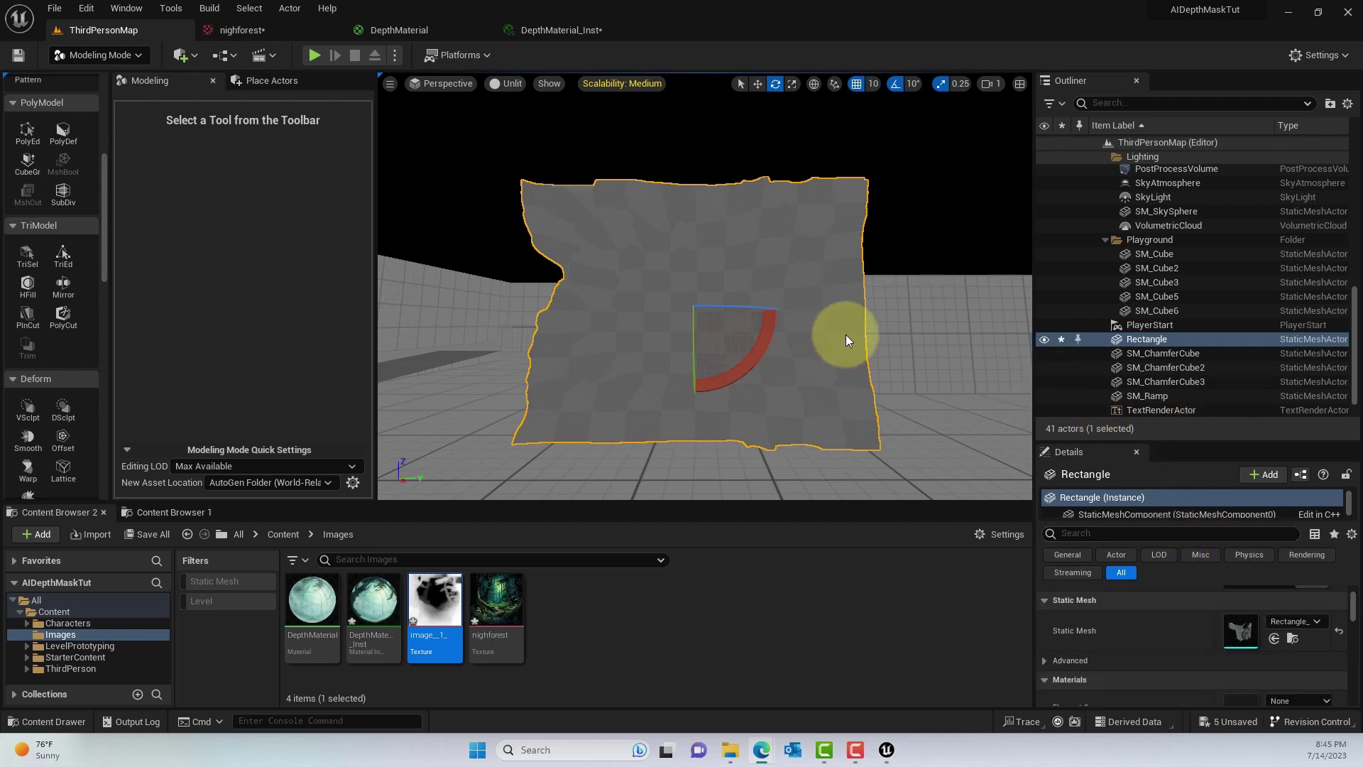
pyautogui.click(928, 223)
pyautogui.click(751, 313)
pyautogui.scroll(-2, 1259, 621)
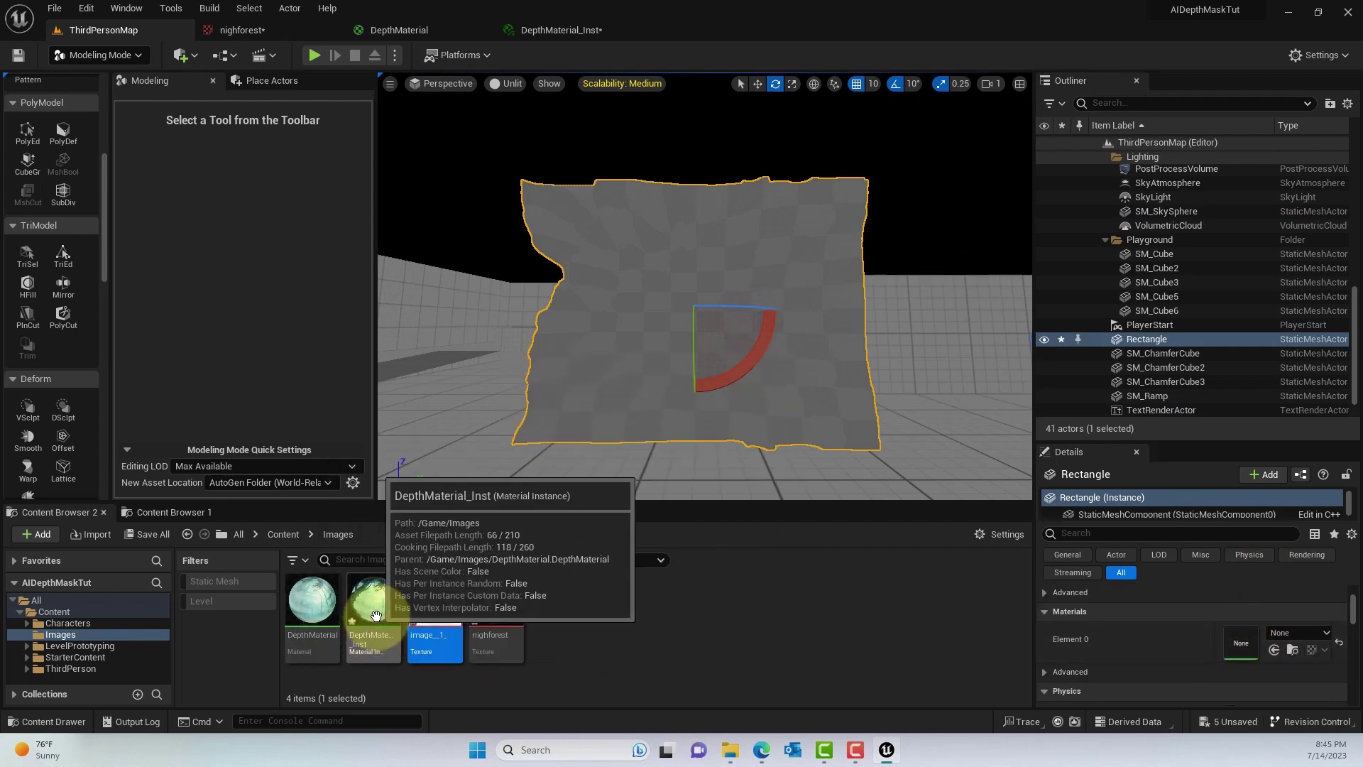
pyautogui.moveTo(372, 622); pyautogui.dragTo(1272, 632)
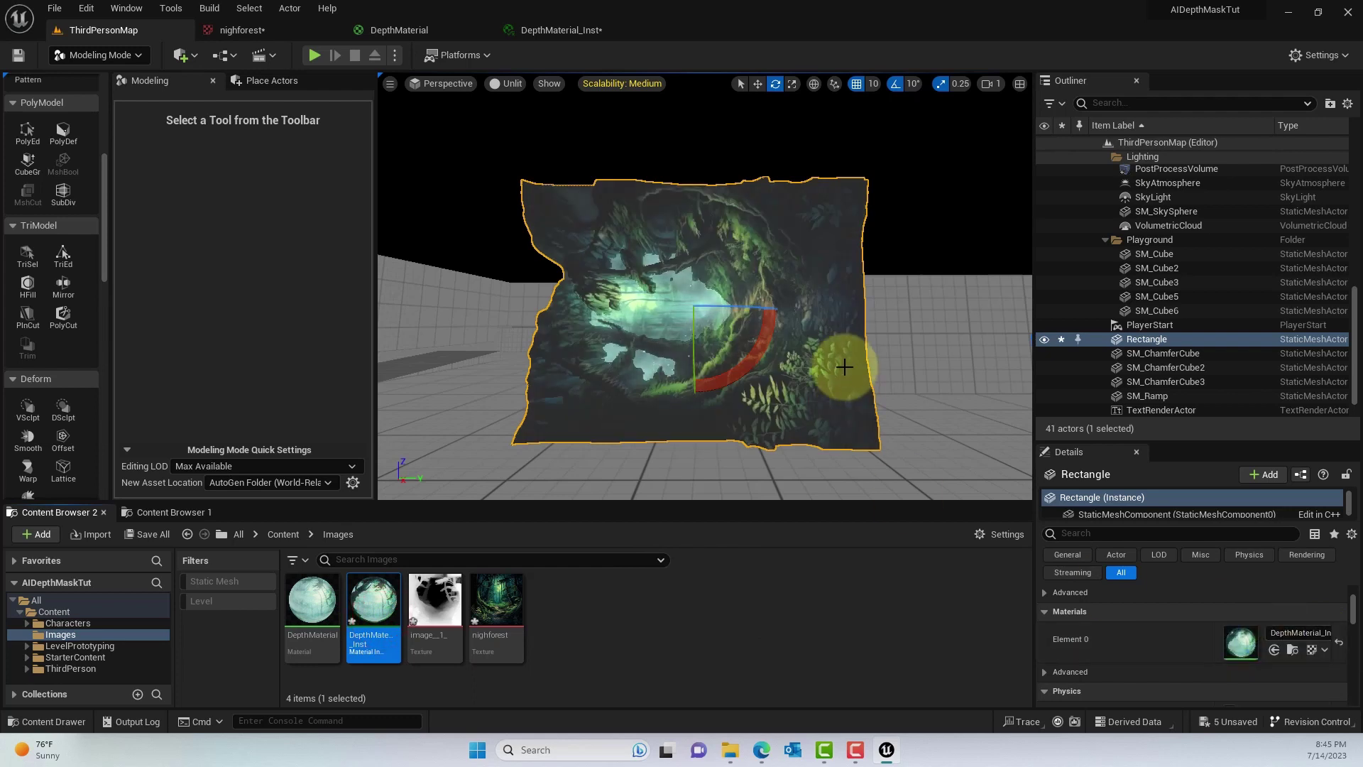
# Rotate the displaced rectangle 90° in its own plane so the forest image is upright.
pyautogui.moveTo(852, 268); pyautogui.dragTo(784, 313, button='right')
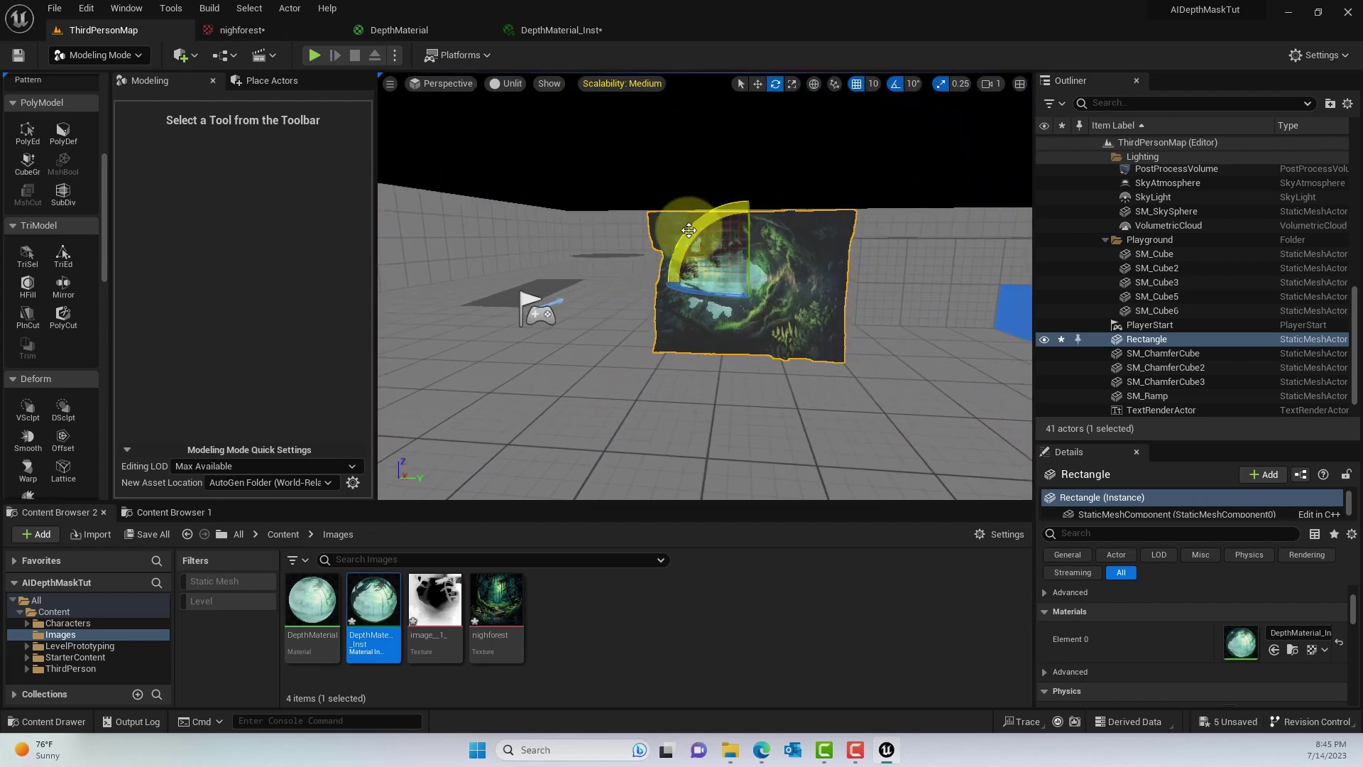
pyautogui.moveTo(889, 193); pyautogui.dragTo(1353, 536)
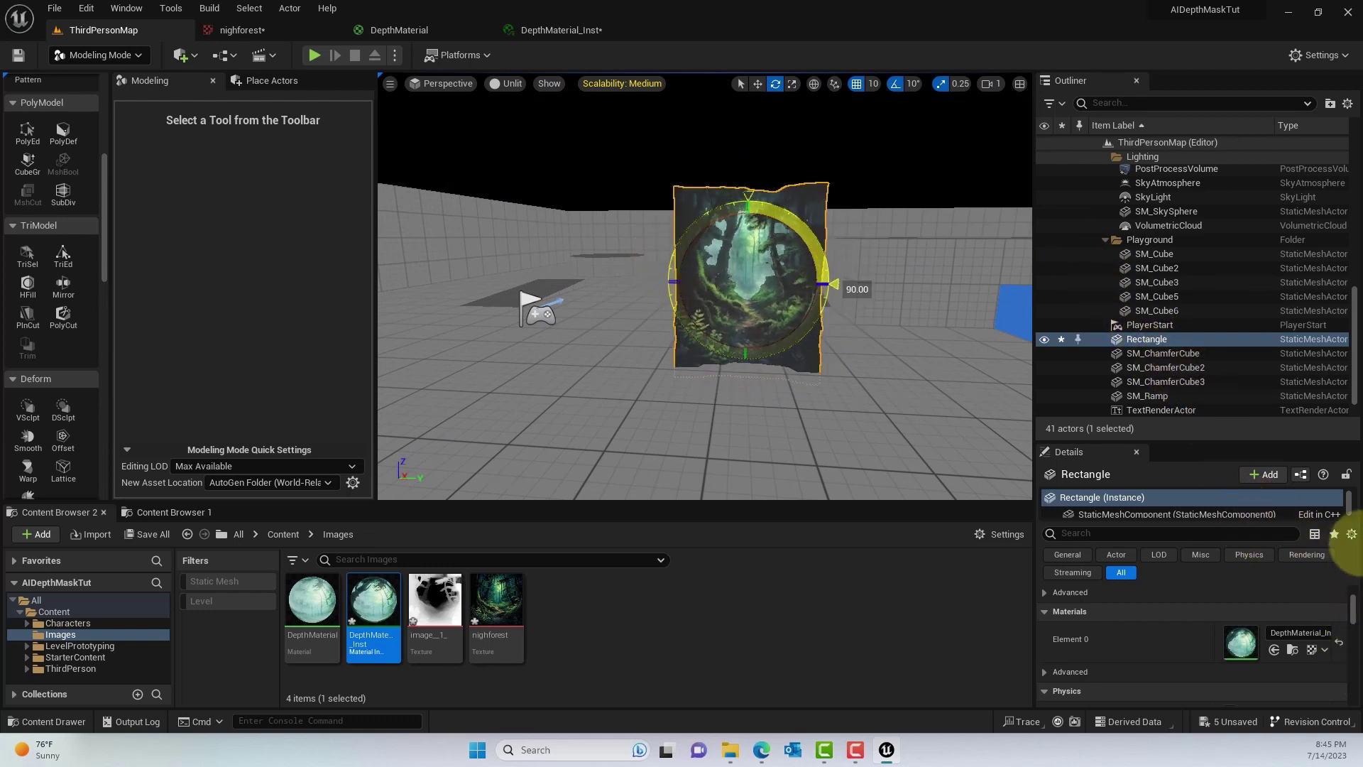
pyautogui.moveTo(725, 291); pyautogui.dragTo(725, 291, button='right')
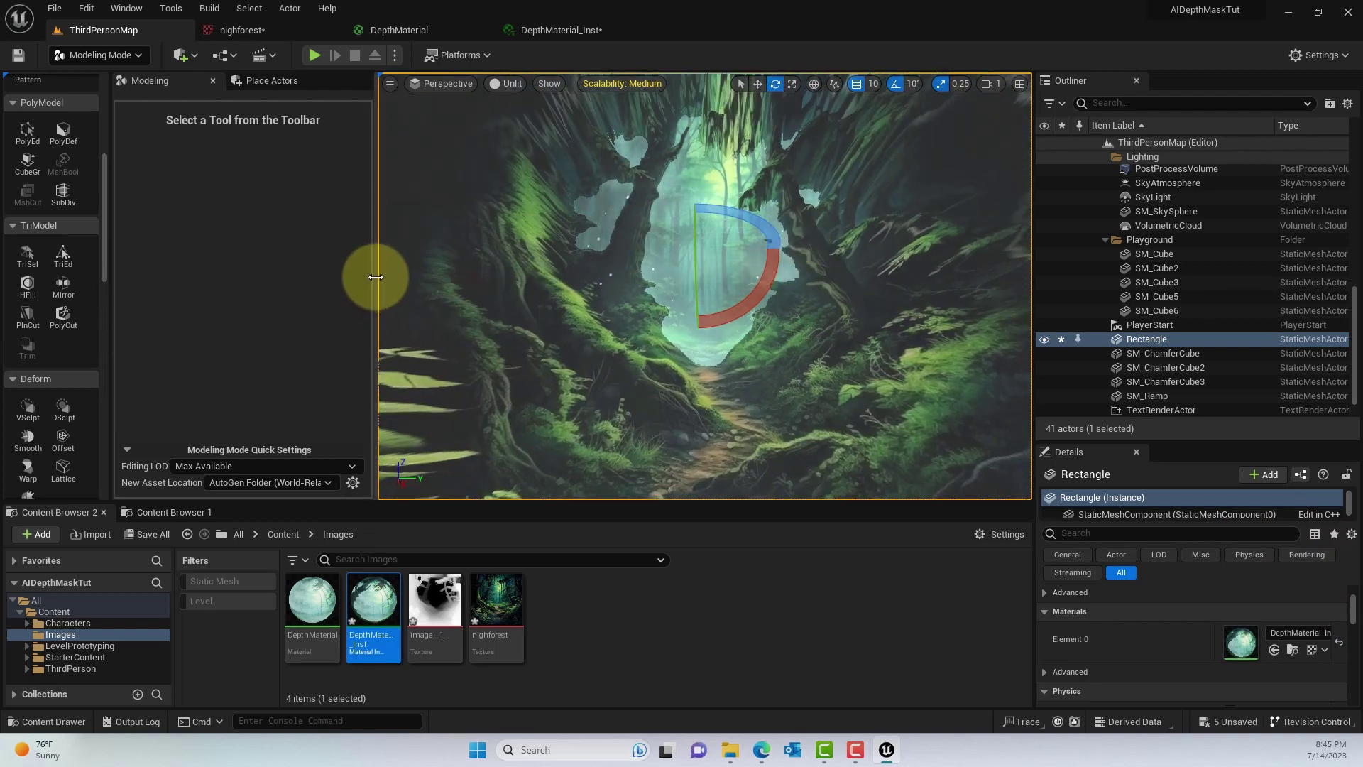
# Widen the level viewport and examine the depth and animated smoke of the displaced forest mesh from different distances and angles.
pyautogui.moveTo(376, 277); pyautogui.dragTo(268, 274)
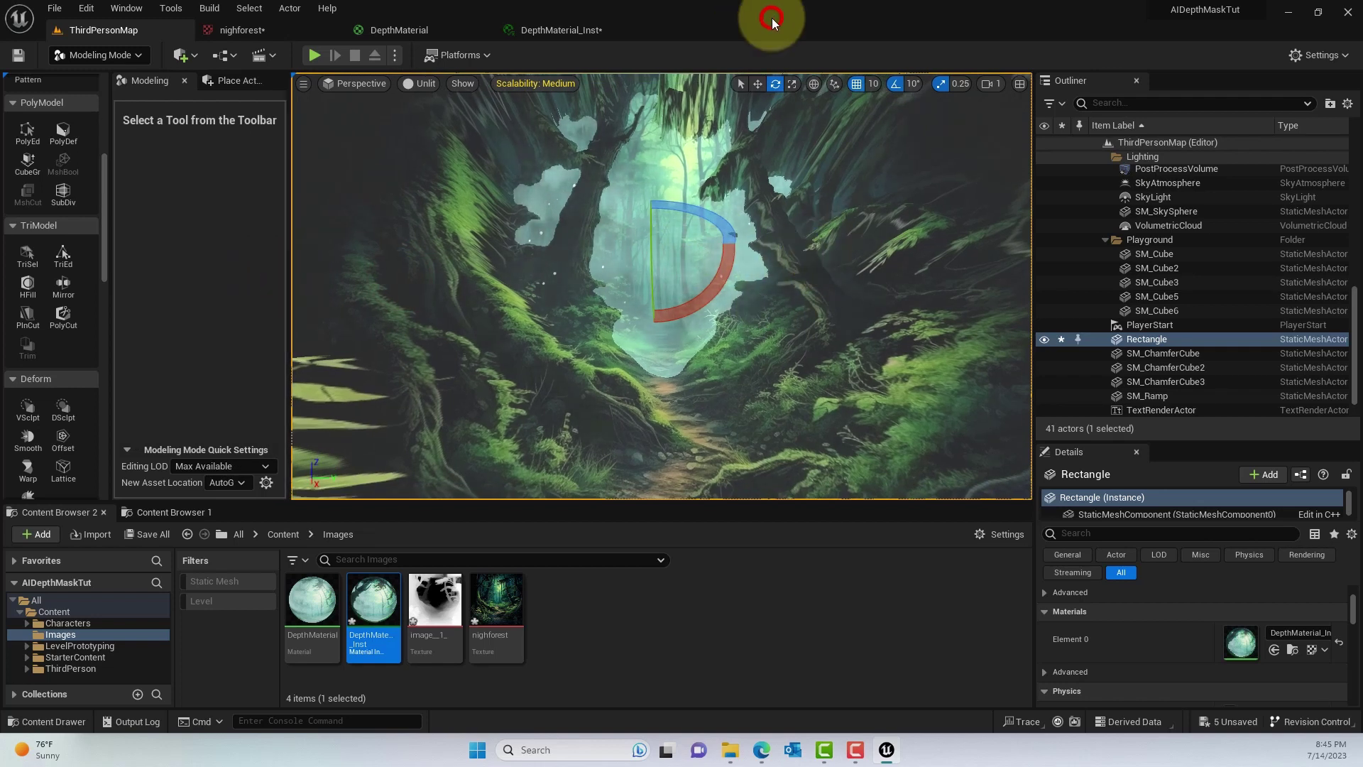
pyautogui.scroll(-5, 844, 175)
pyautogui.click(866, 151)
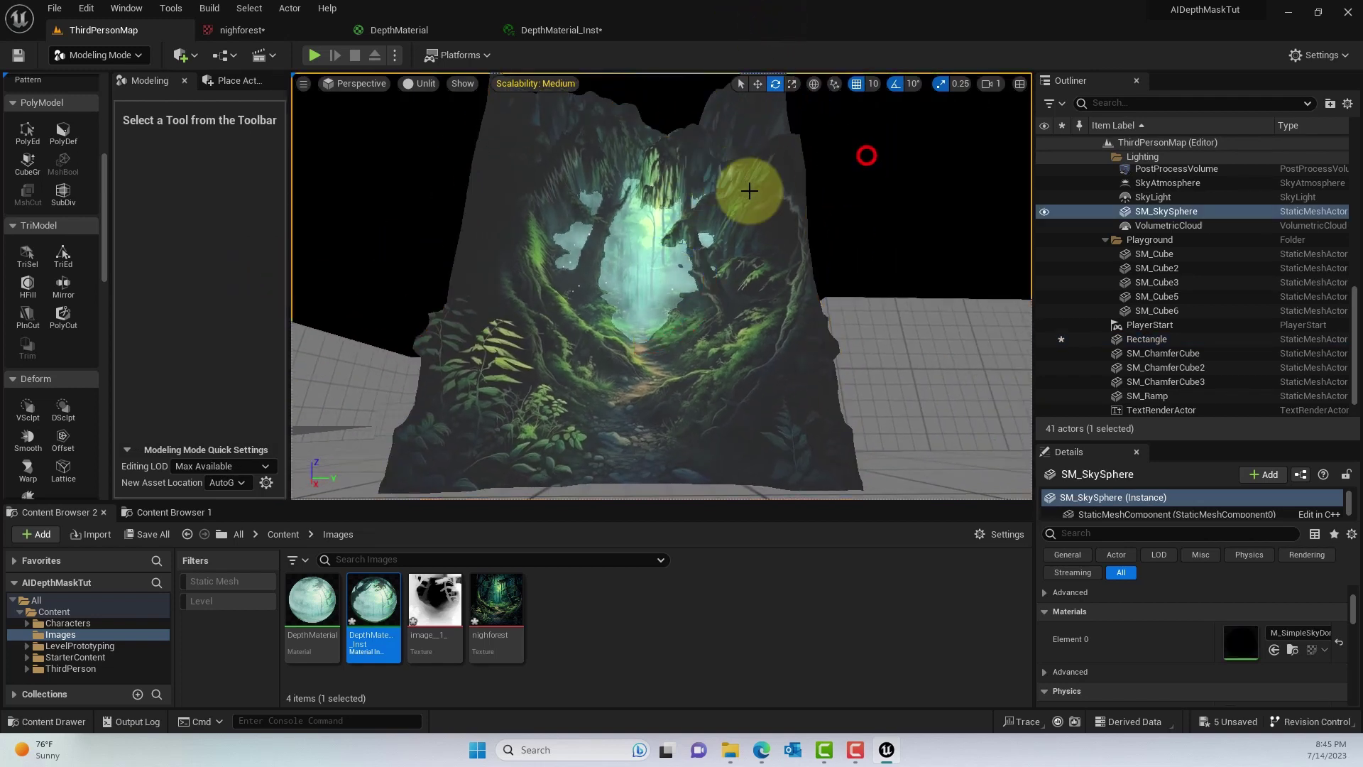
pyautogui.scroll(5, 738, 192)
pyautogui.scroll(-5, 723, 195)
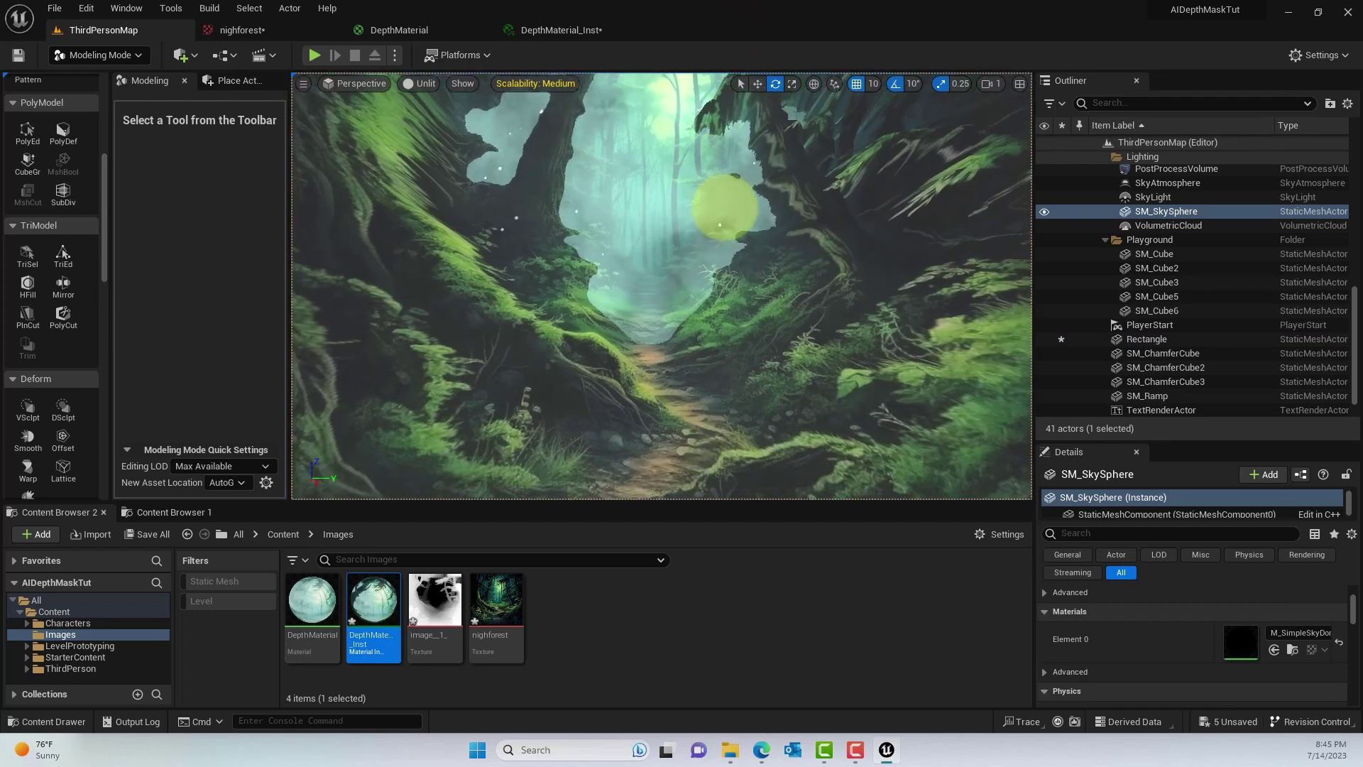
pyautogui.scroll(5, 728, 192)
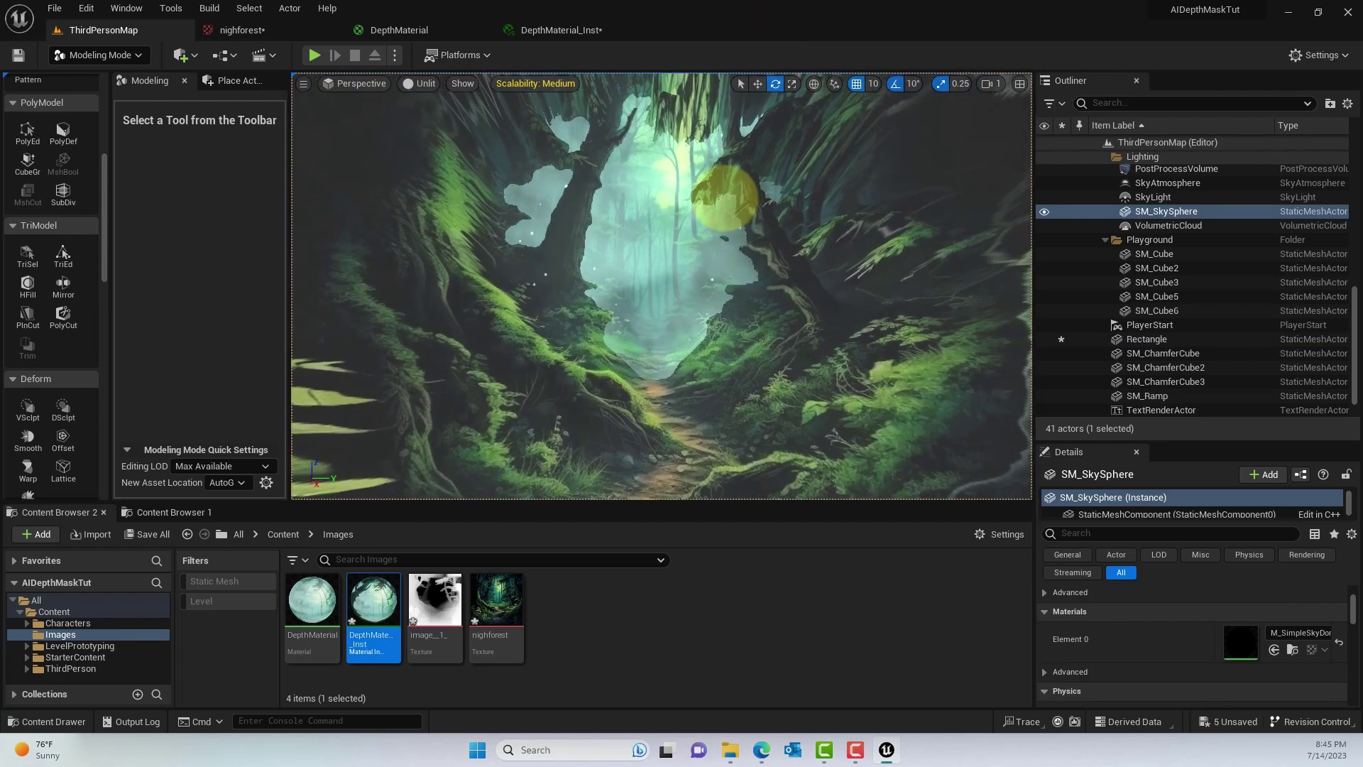
pyautogui.scroll(5, 724, 195)
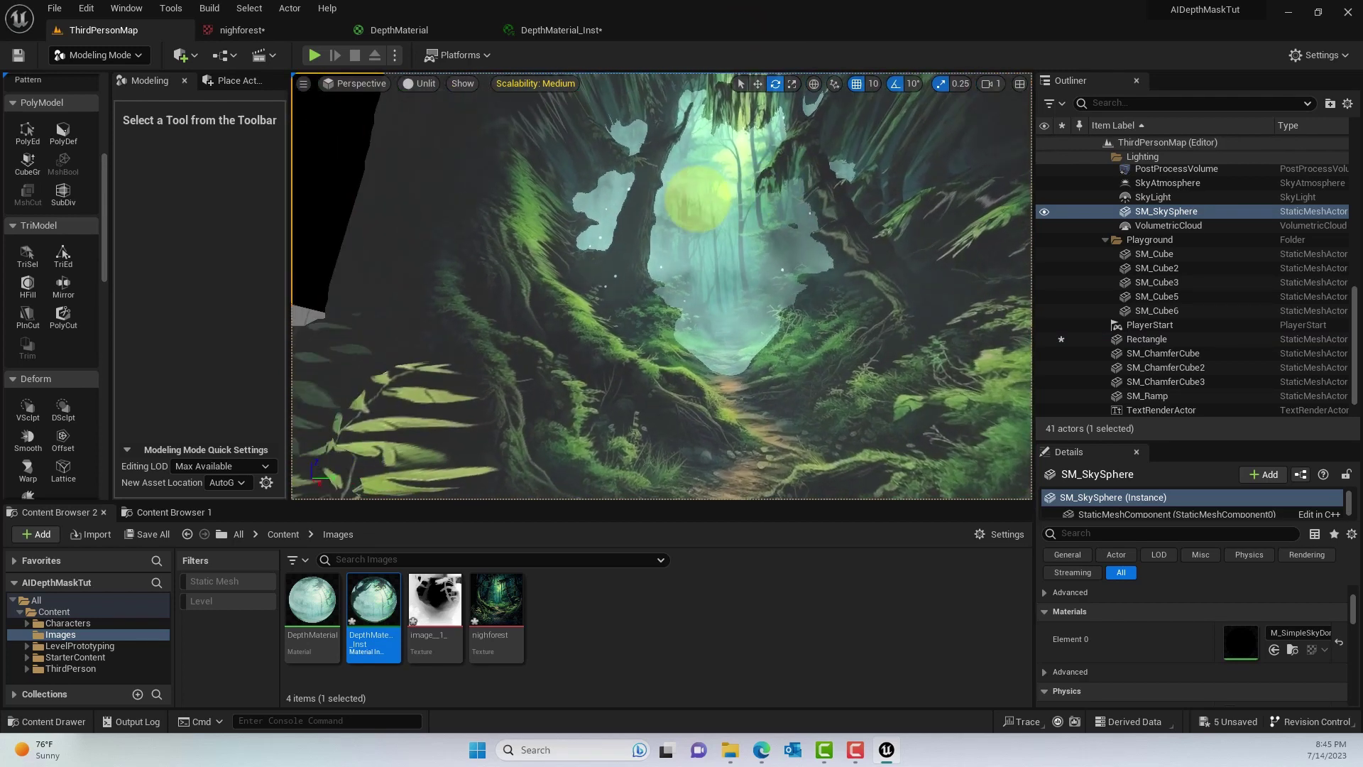
pyautogui.scroll(-5, 710, 195)
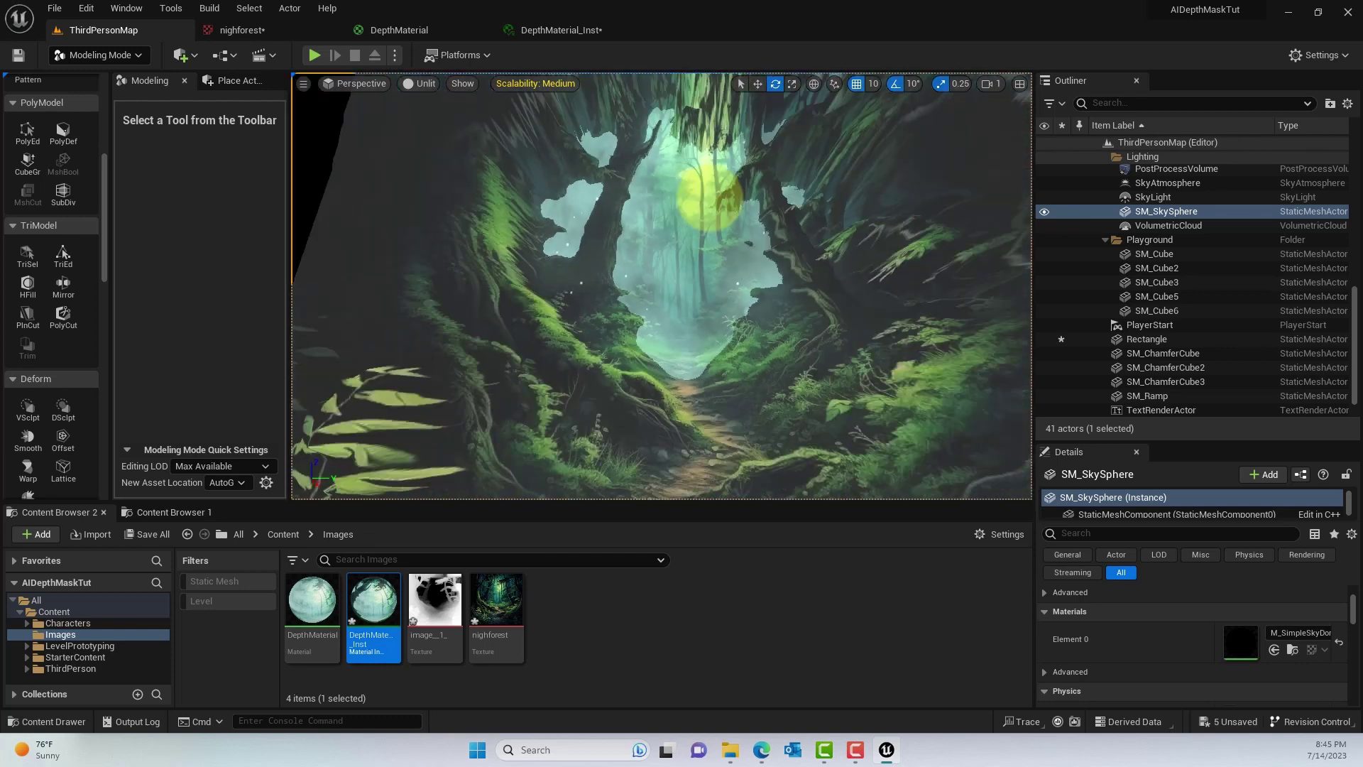
# Select the displaced forest Rectangle in the level and widen the level viewport.
pyautogui.scroll(3, 799, 157)
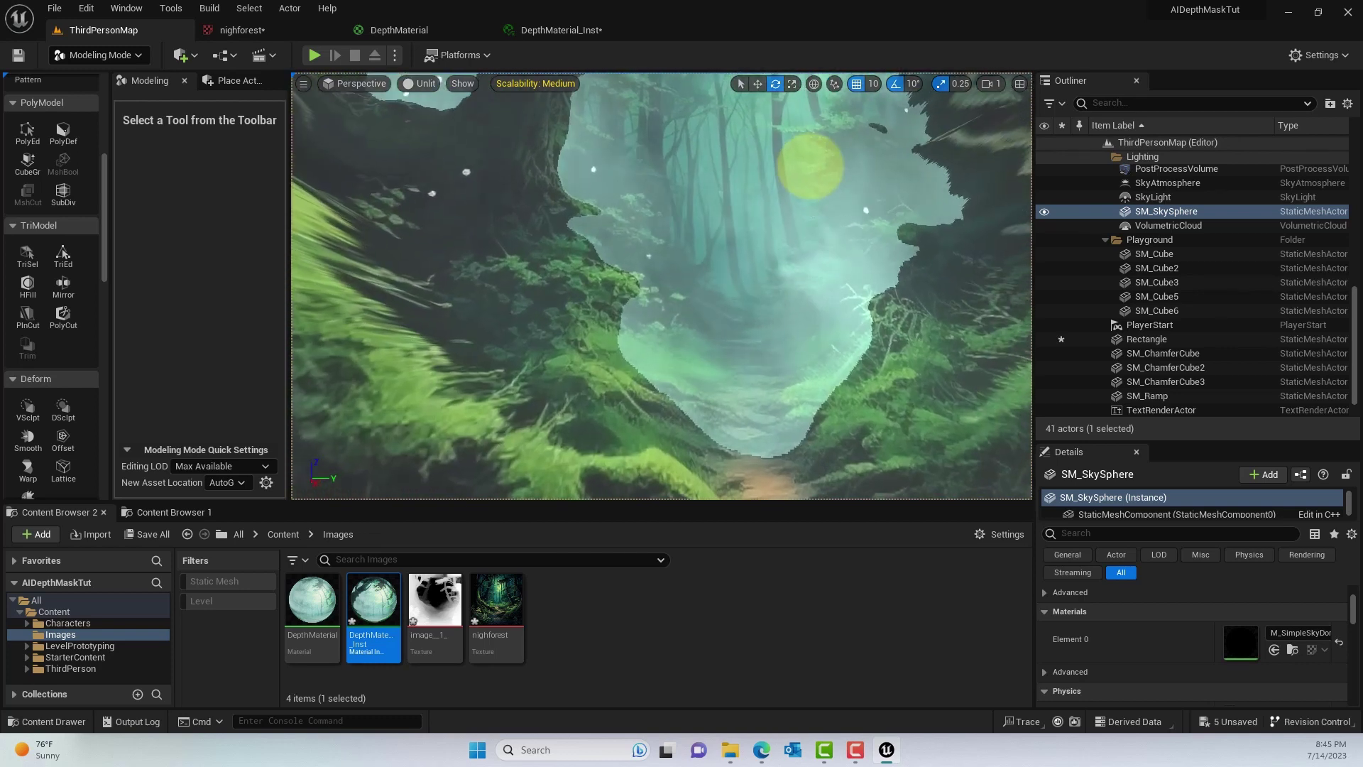
pyautogui.moveTo(821, 146); pyautogui.dragTo(817, 216, button='right')
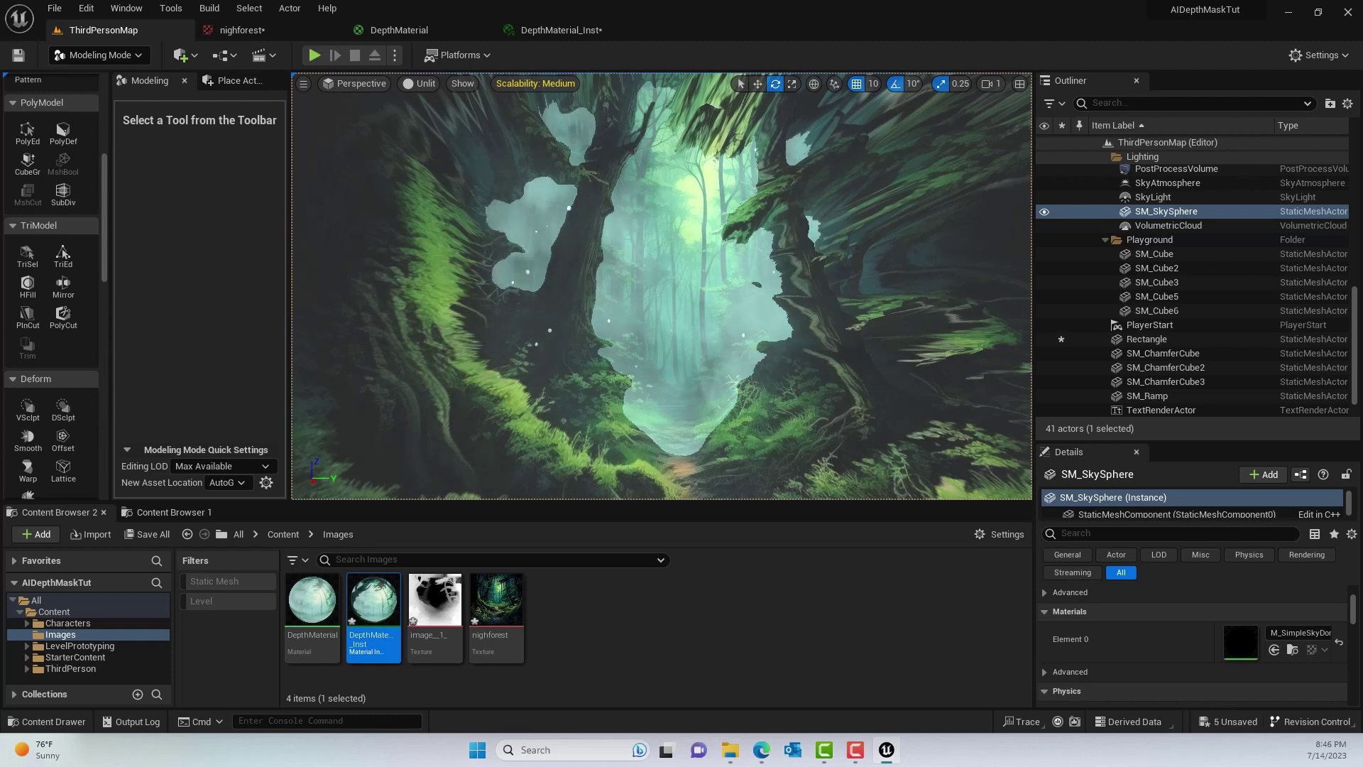
pyautogui.click(736, 251)
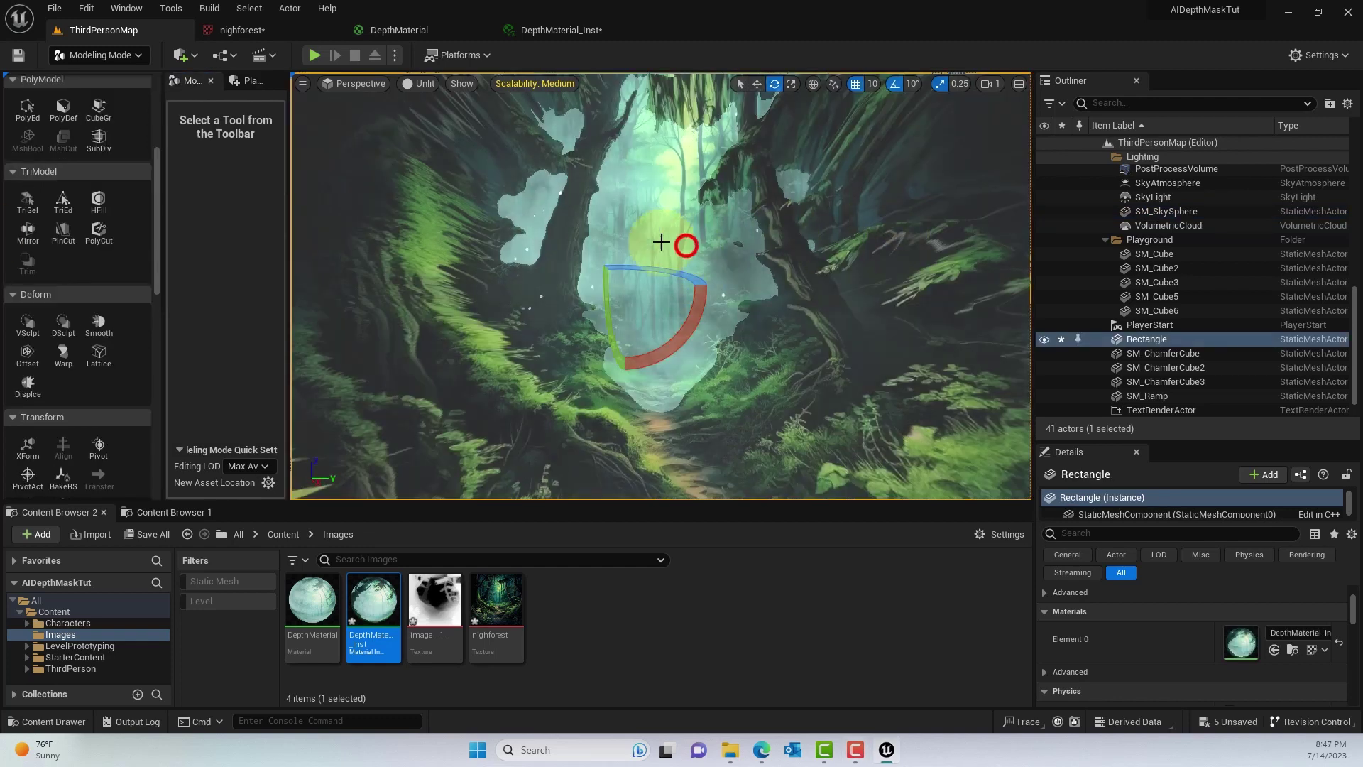
pyautogui.click(710, 334)
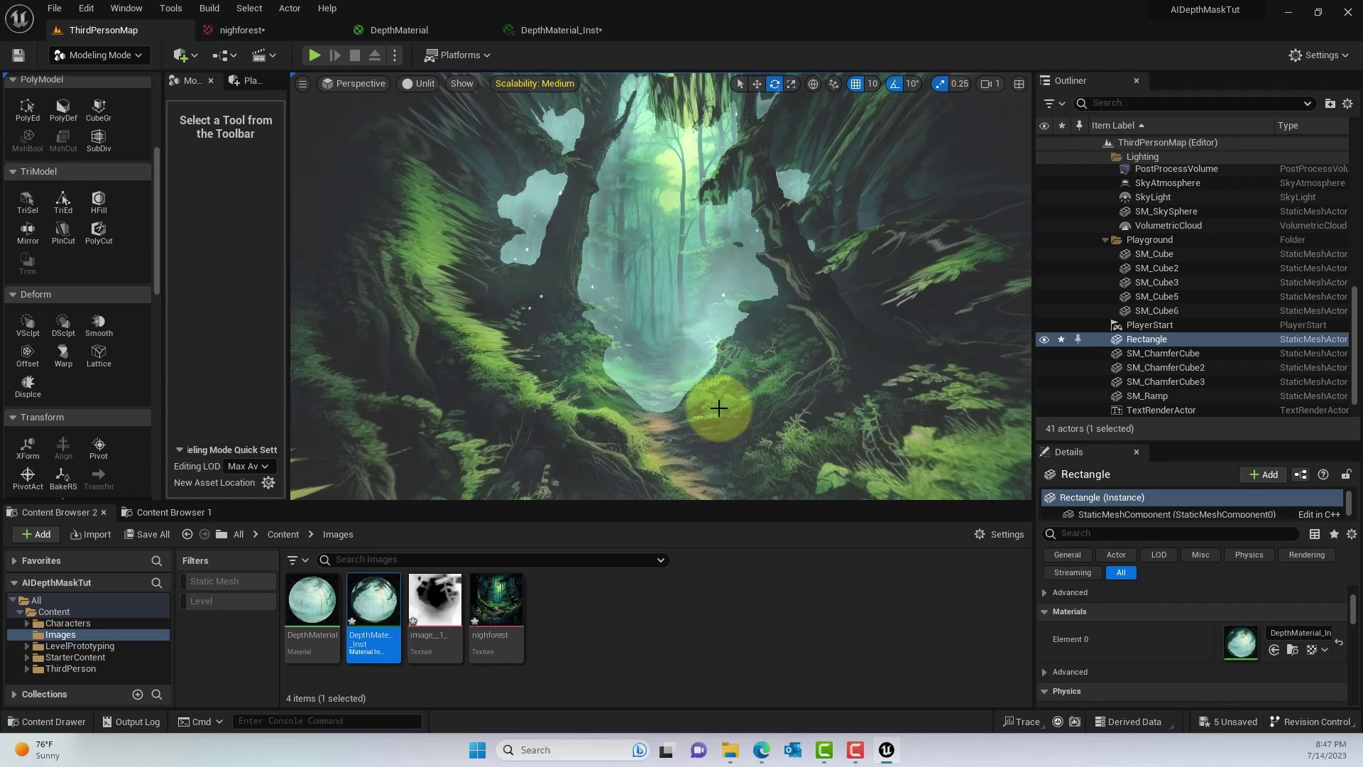
pyautogui.moveTo(1041, 394); pyautogui.dragTo(1128, 390)
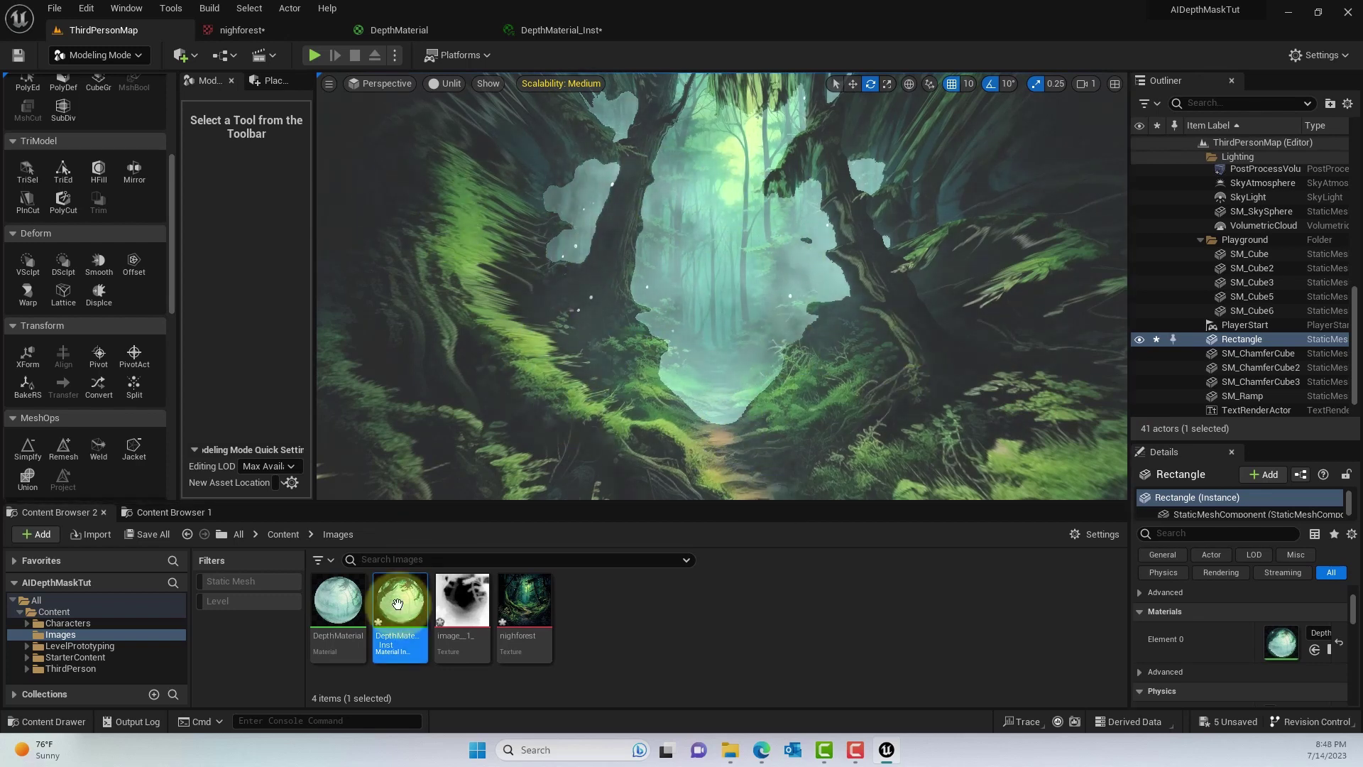
# Detach the DepthMaterial_Inst editor into a floating window and place it over the ThirdPersonMap level.
pyautogui.click(561, 31)
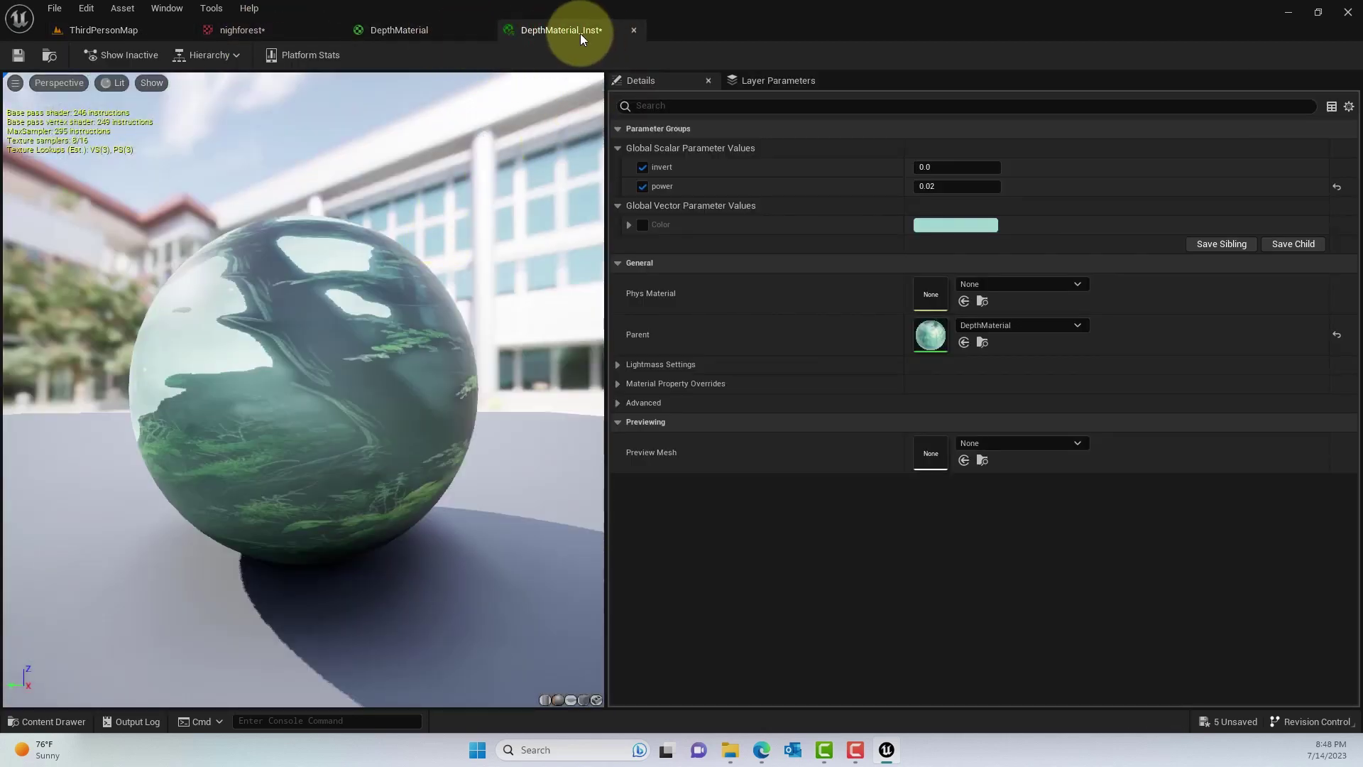
pyautogui.moveTo(581, 32); pyautogui.dragTo(663, 270)
pyautogui.click(138, 34)
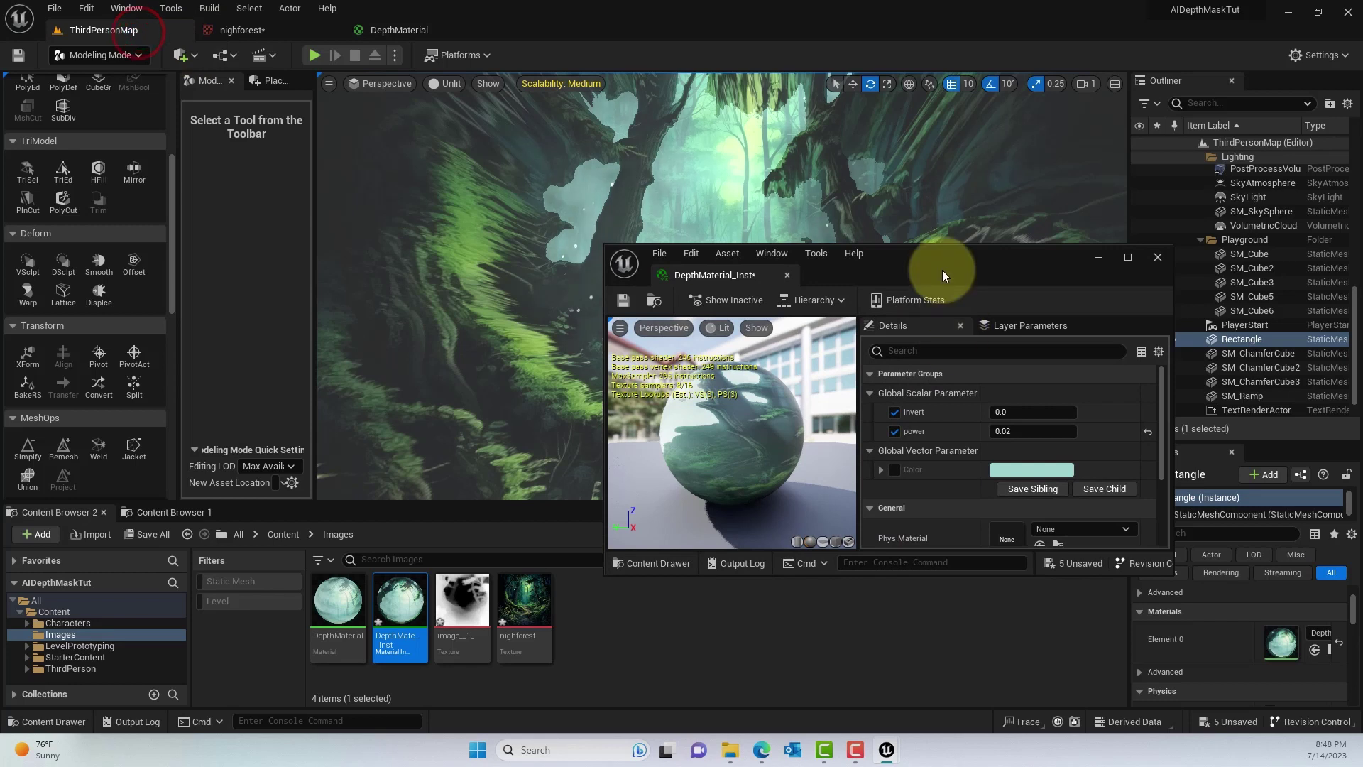
pyautogui.moveTo(943, 275); pyautogui.dragTo(669, 352)
# Enable the Color parameter override in DepthMaterial_Inst and open its colour picker.
pyautogui.click(774, 547)
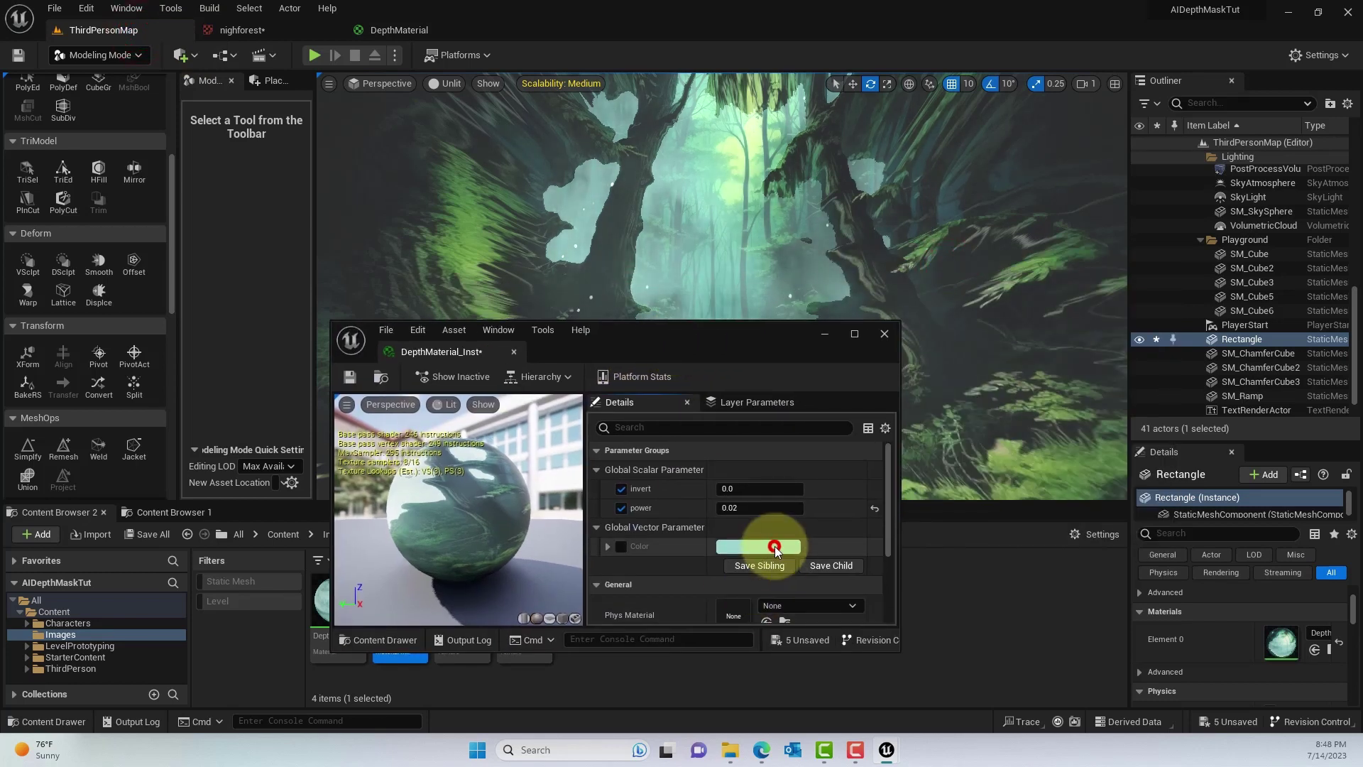
pyautogui.click(767, 546)
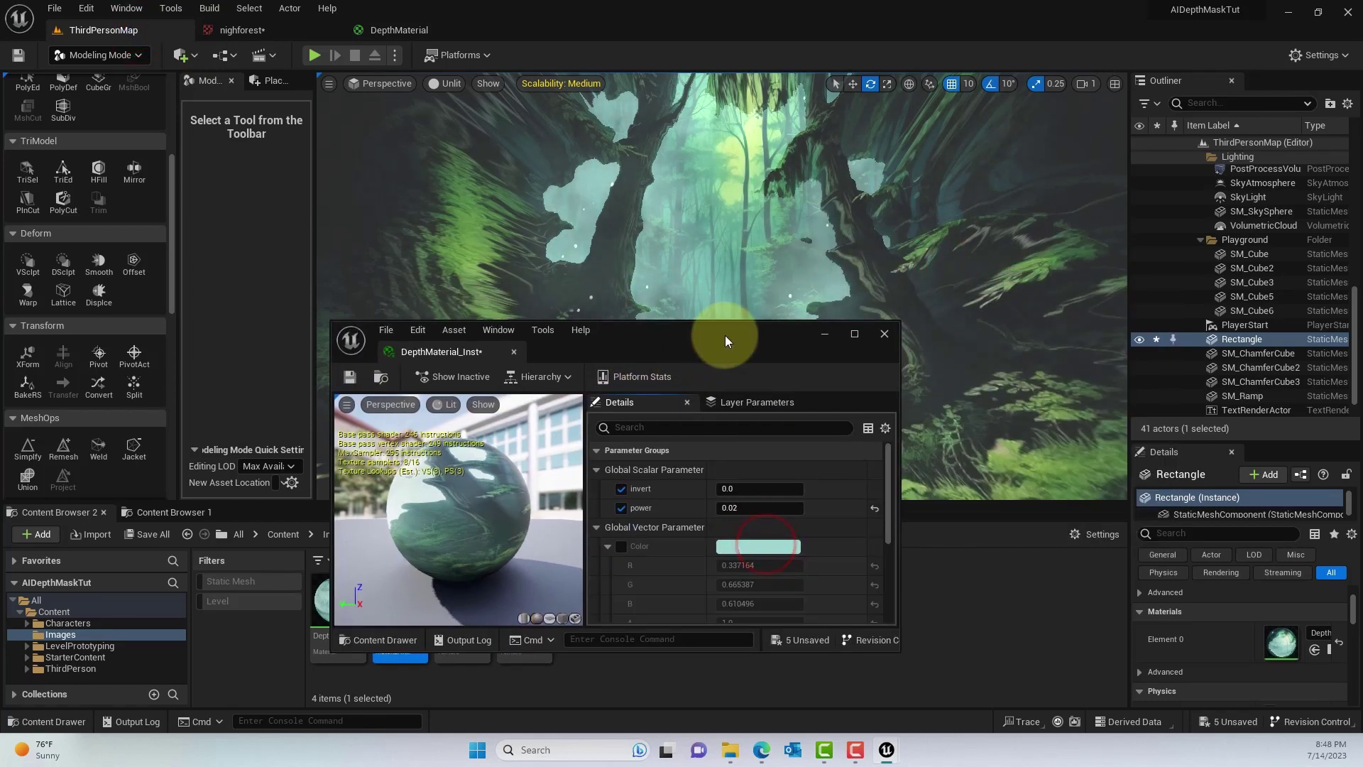
pyautogui.moveTo(725, 341); pyautogui.dragTo(645, 299)
pyautogui.click(541, 503)
pyautogui.click(671, 504)
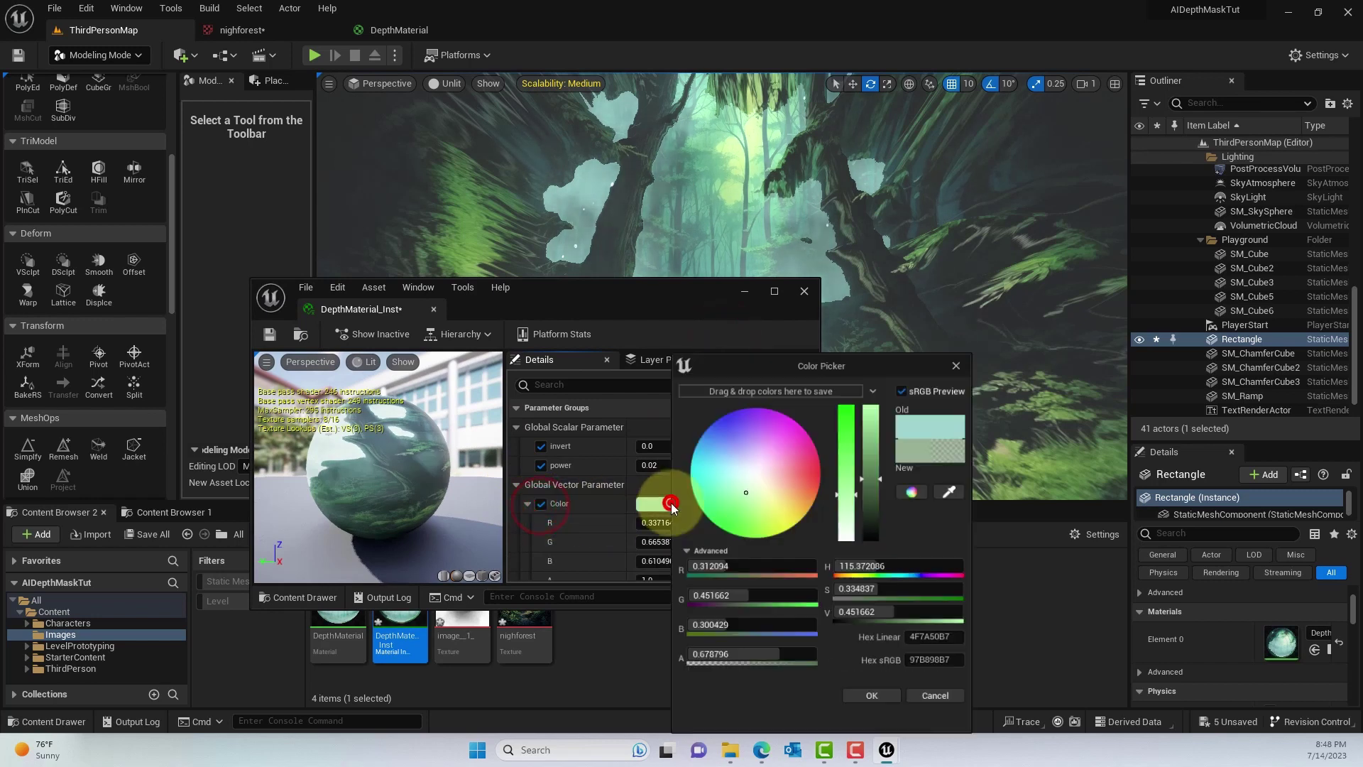
# Try blue and green tints for the smoke colour, keeping the floating windows clear of the forest view.
pyautogui.moveTo(741, 454)
pyautogui.mouseDown()
pyautogui.moveTo(739, 432)
pyautogui.moveTo(725, 445)
pyautogui.mouseUp()
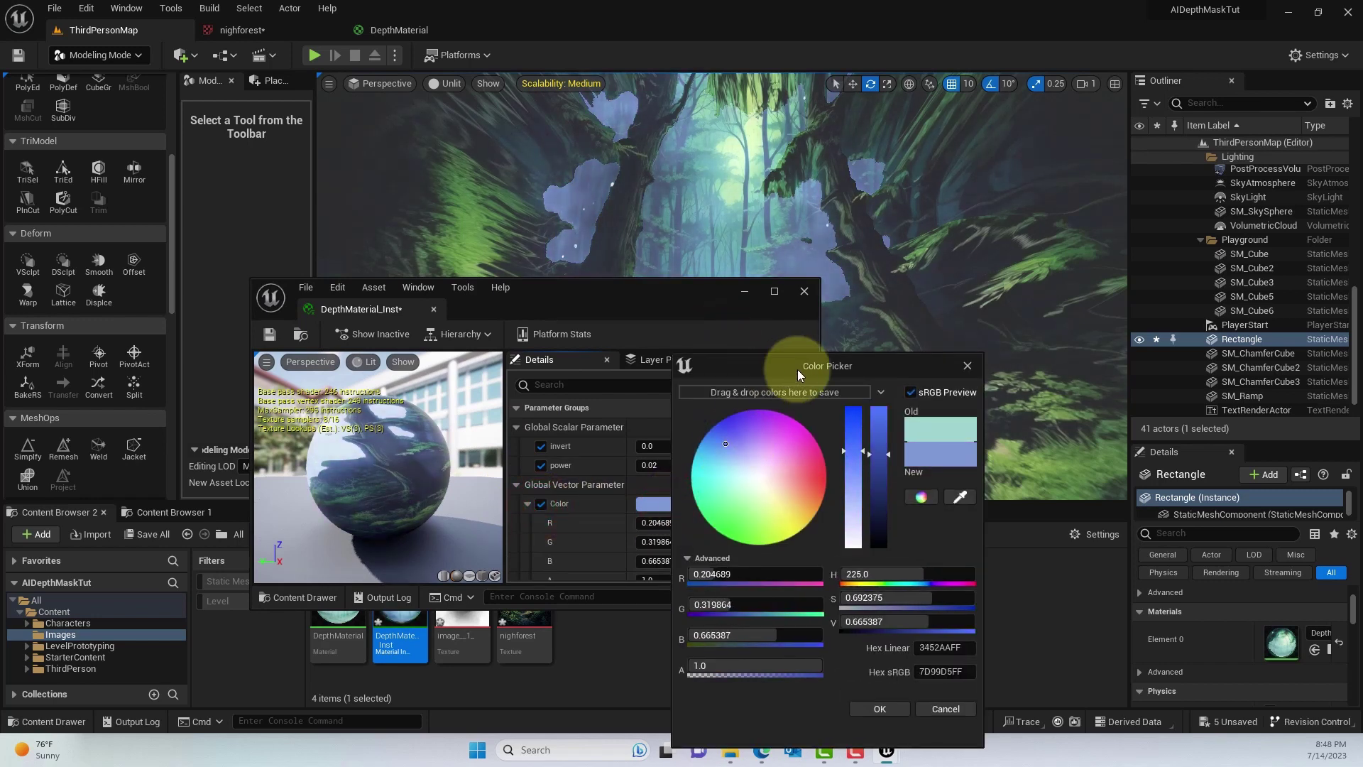
pyautogui.moveTo(798, 370); pyautogui.dragTo(479, 381)
pyautogui.moveTo(625, 283); pyautogui.dragTo(230, 368)
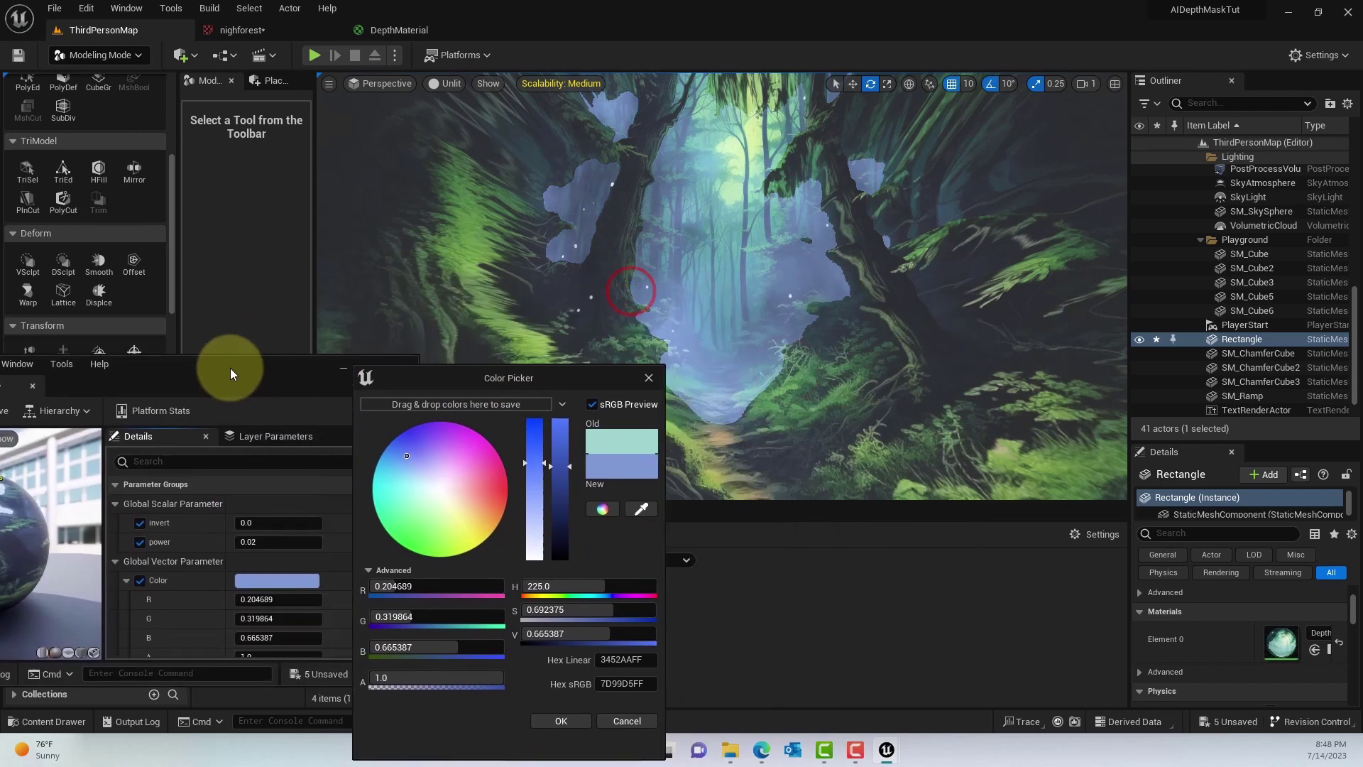
pyautogui.moveTo(456, 385); pyautogui.dragTo(327, 389)
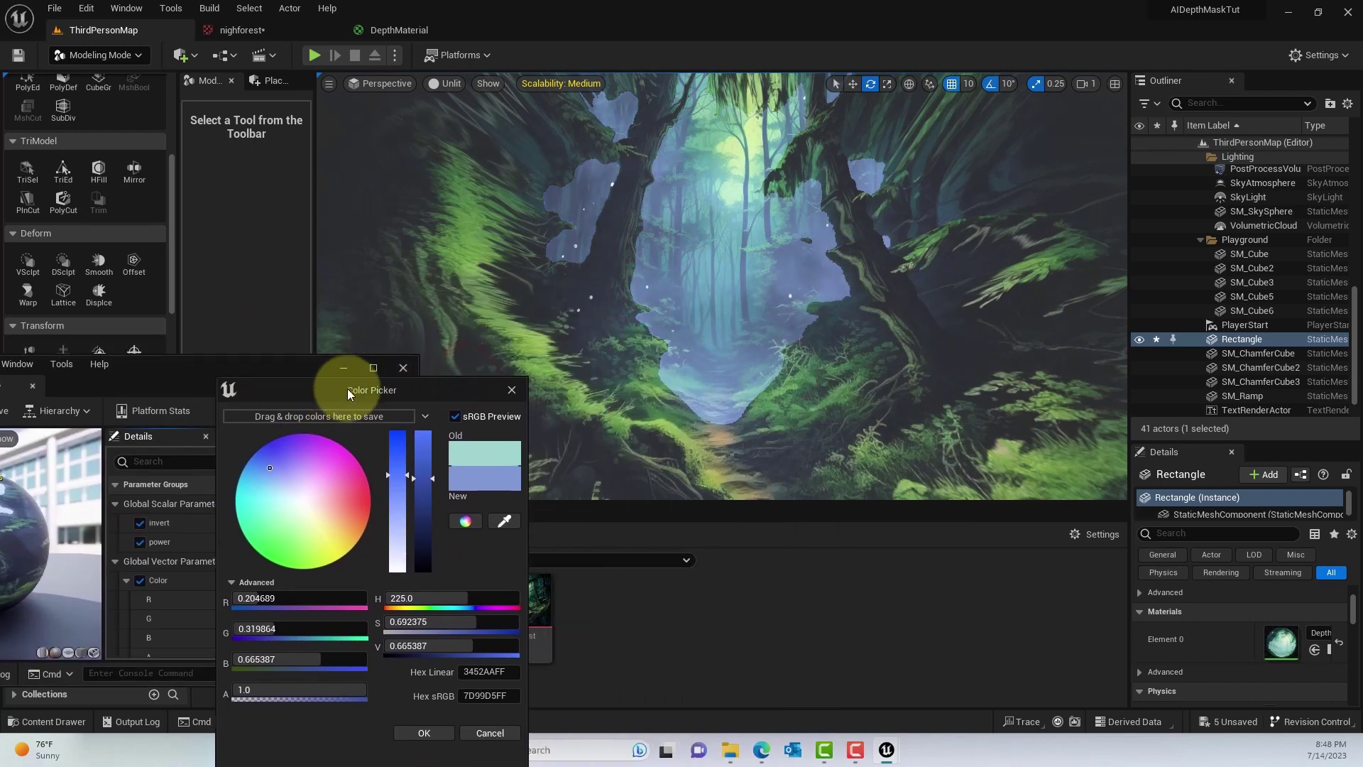
pyautogui.moveTo(273, 467); pyautogui.dragTo(256, 526)
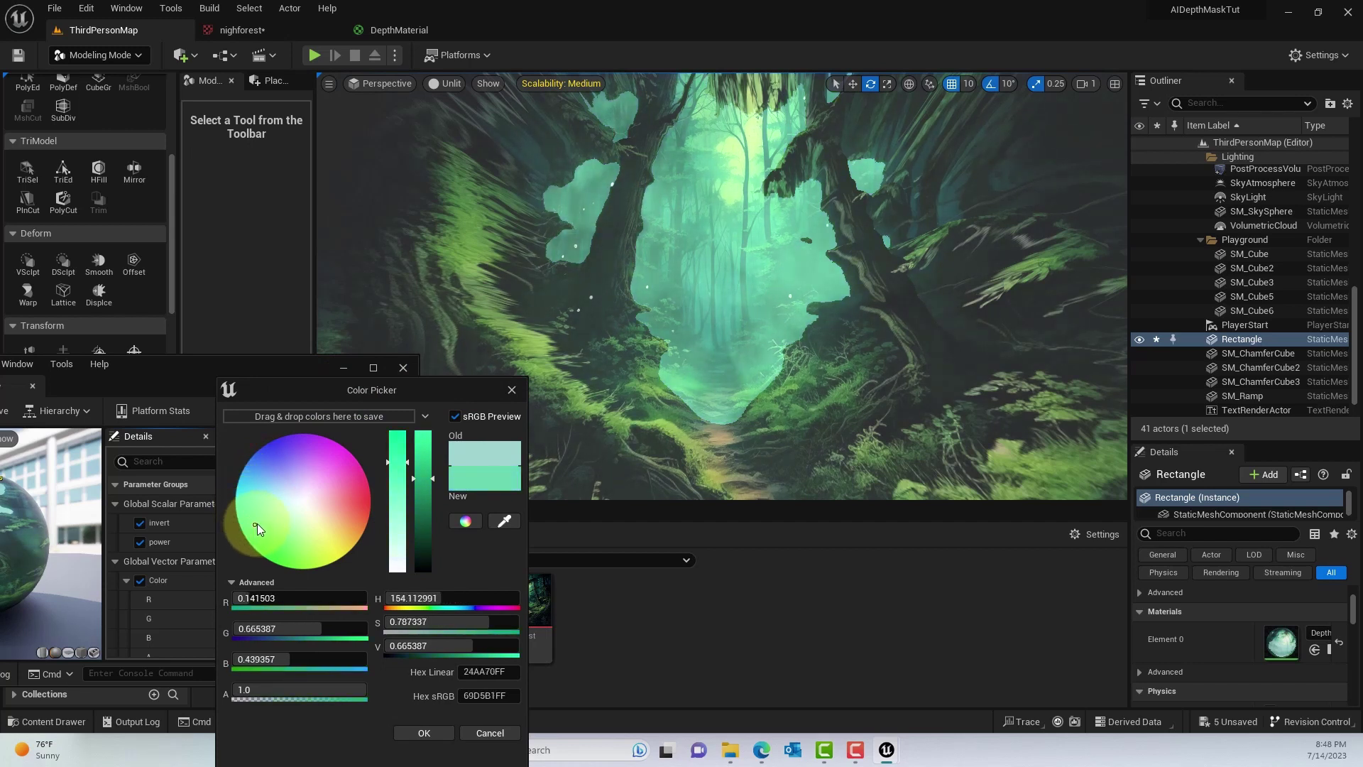
pyautogui.moveTo(255, 526); pyautogui.dragTo(253, 483)
# Sample a dark teal (hex sRGB 3C756AFF) from the forest image as the Color parameter and close the colour picker.
pyautogui.click(503, 522)
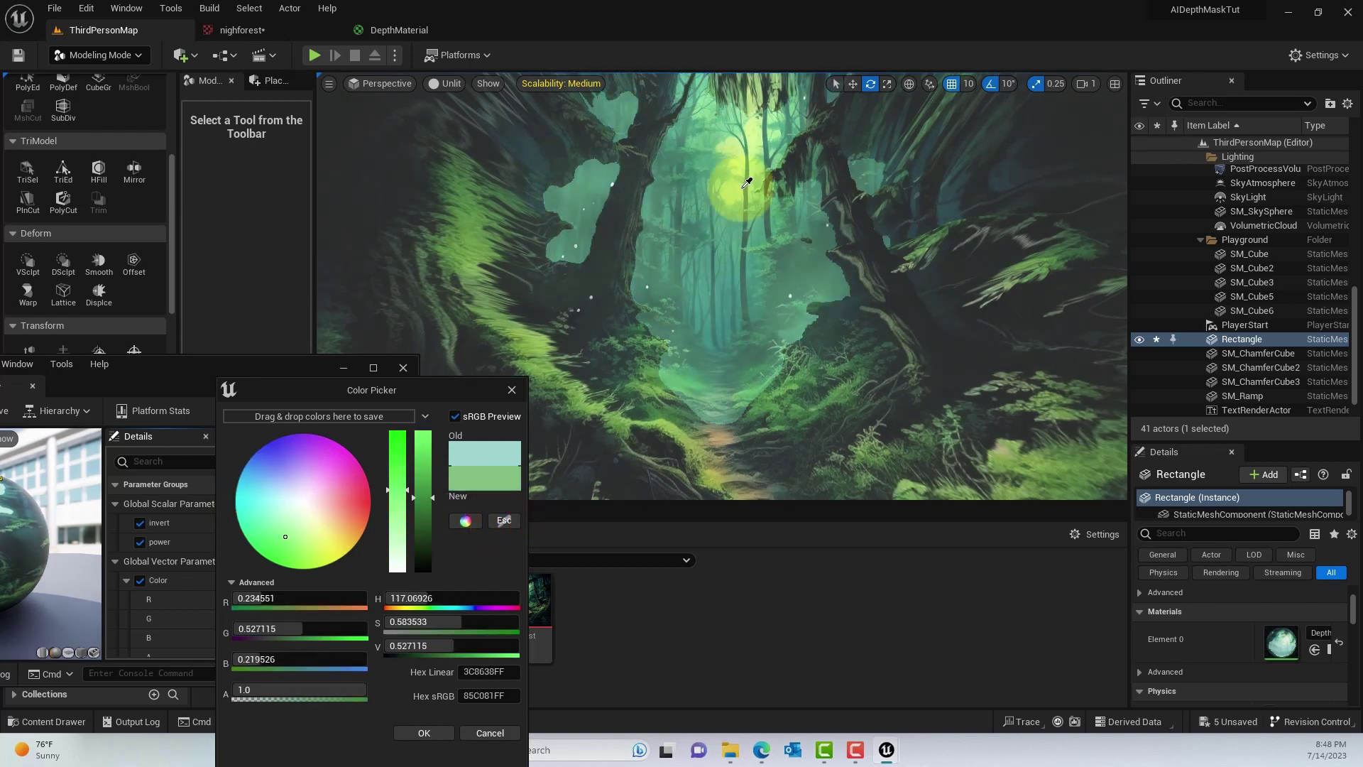
pyautogui.click(713, 228)
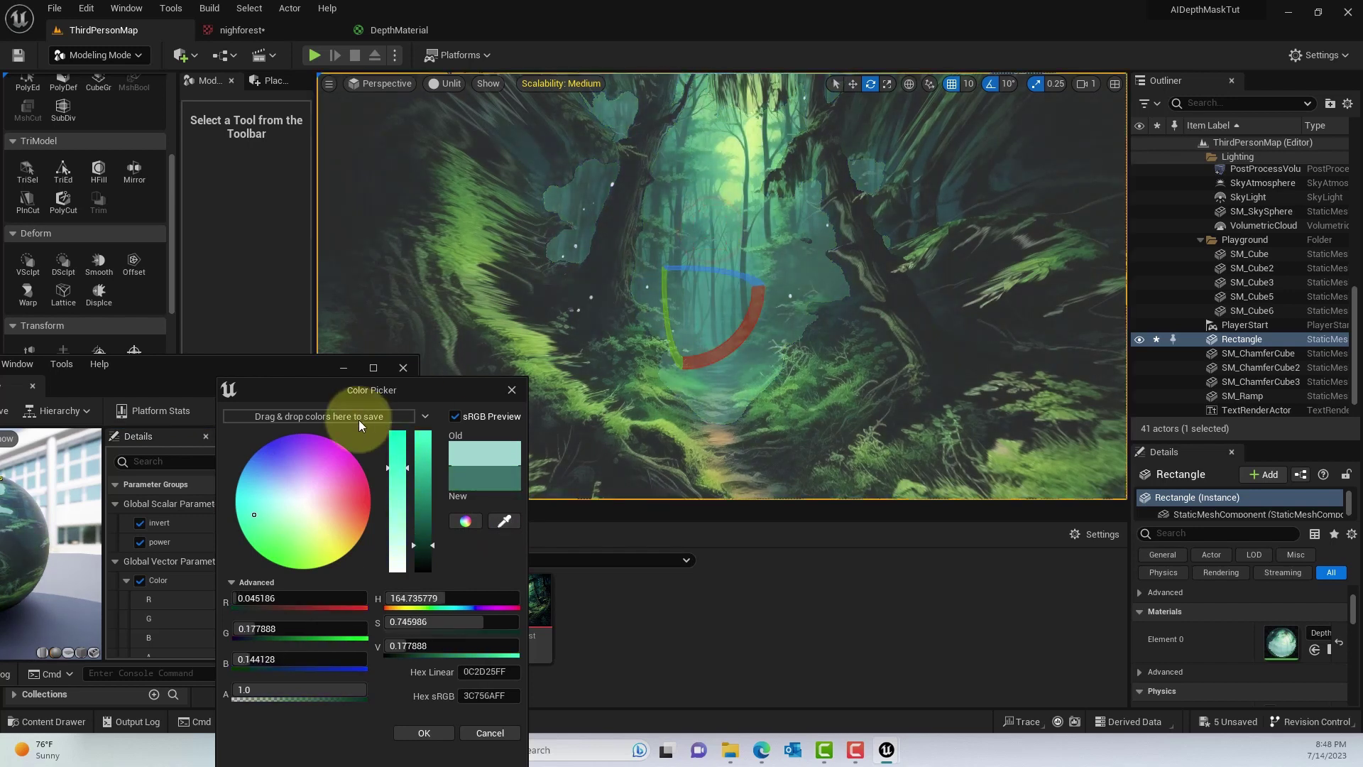
pyautogui.click(512, 390)
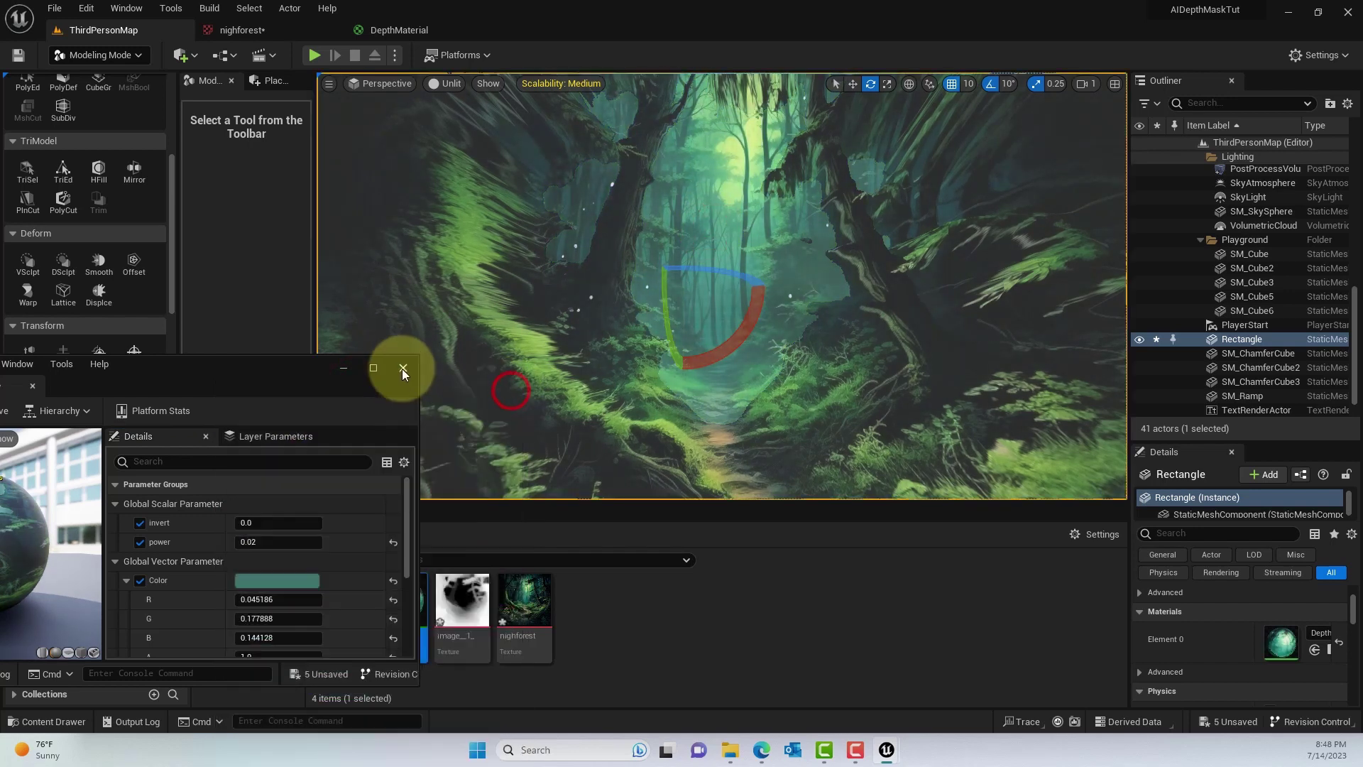
# Close the DepthMaterial_Inst editor and switch the level viewport to game view to hide the rotation gizmo.
pyautogui.moveTo(290, 365); pyautogui.dragTo(462, 338)
pyautogui.scroll(-5, 457, 539)
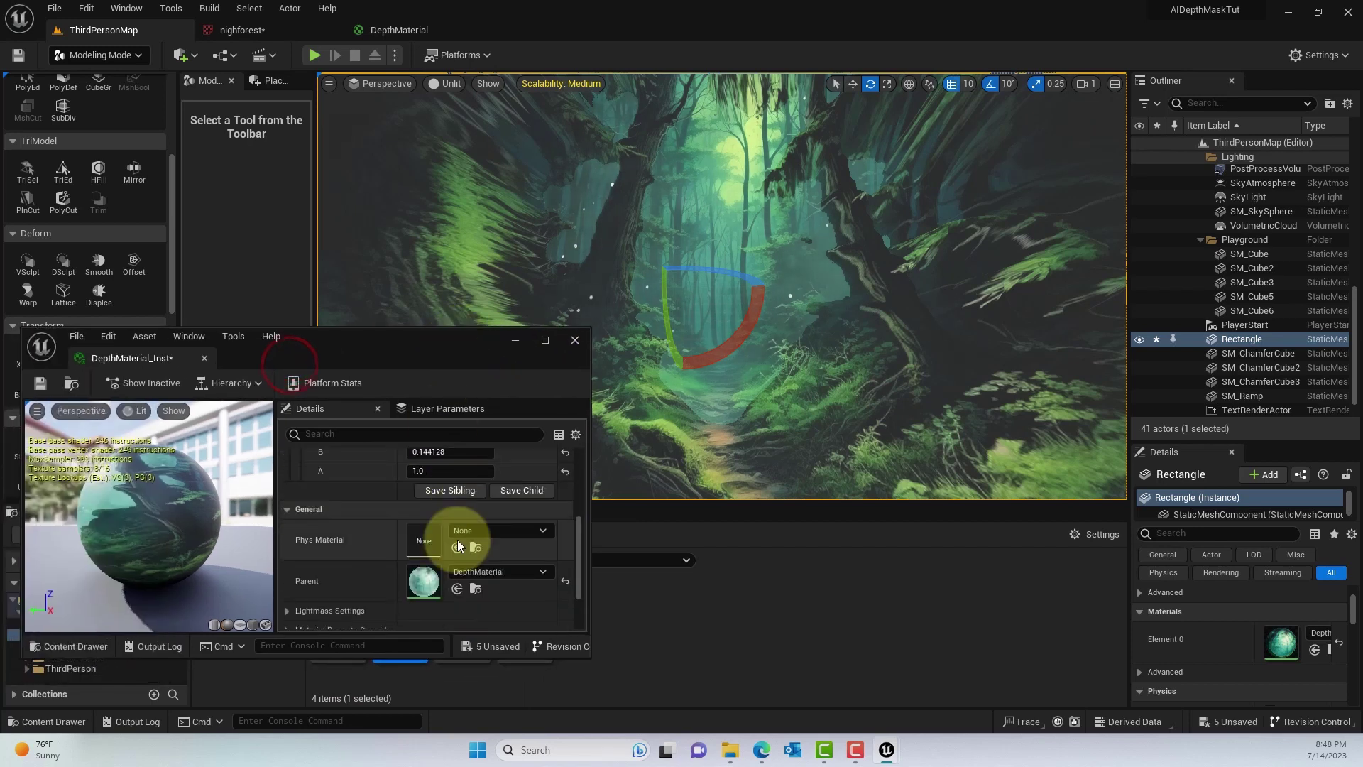
pyautogui.scroll(5, 488, 527)
pyautogui.click(569, 344)
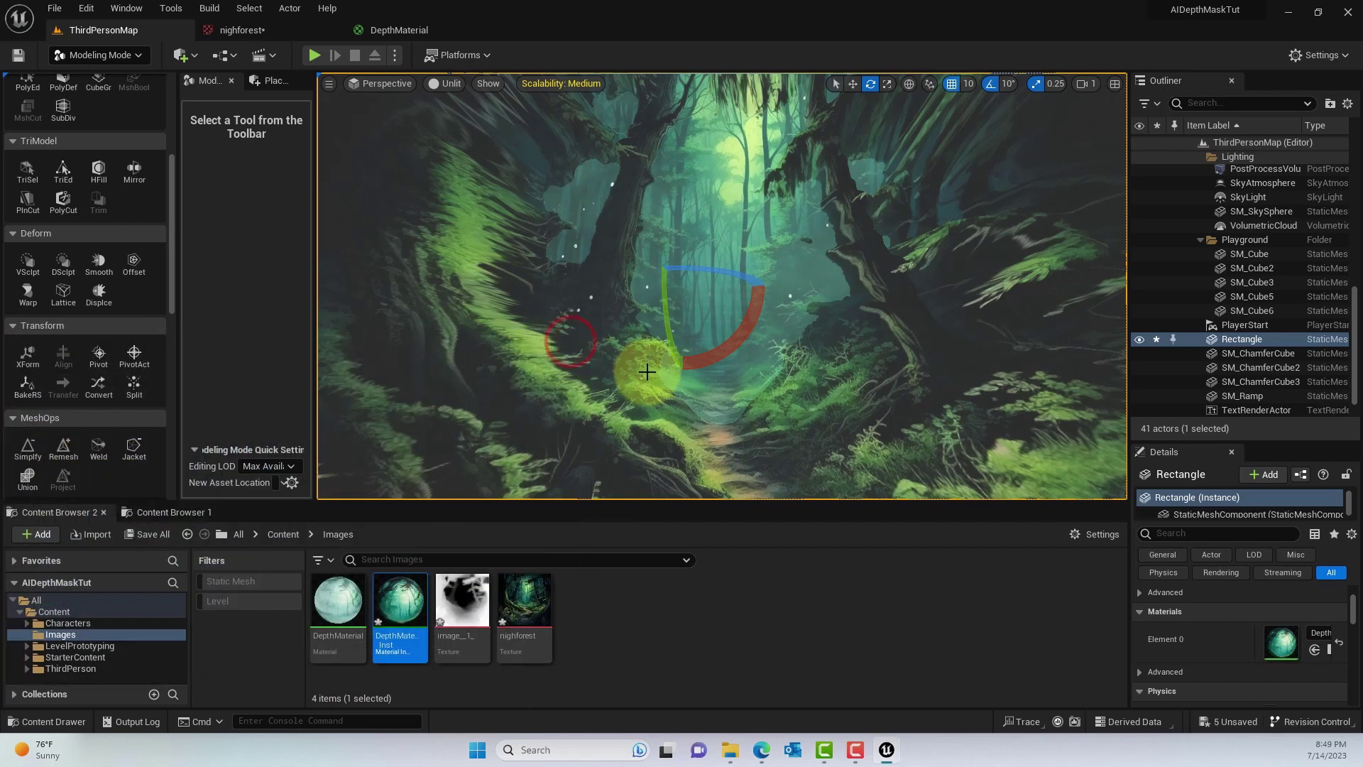
pyautogui.click(676, 18)
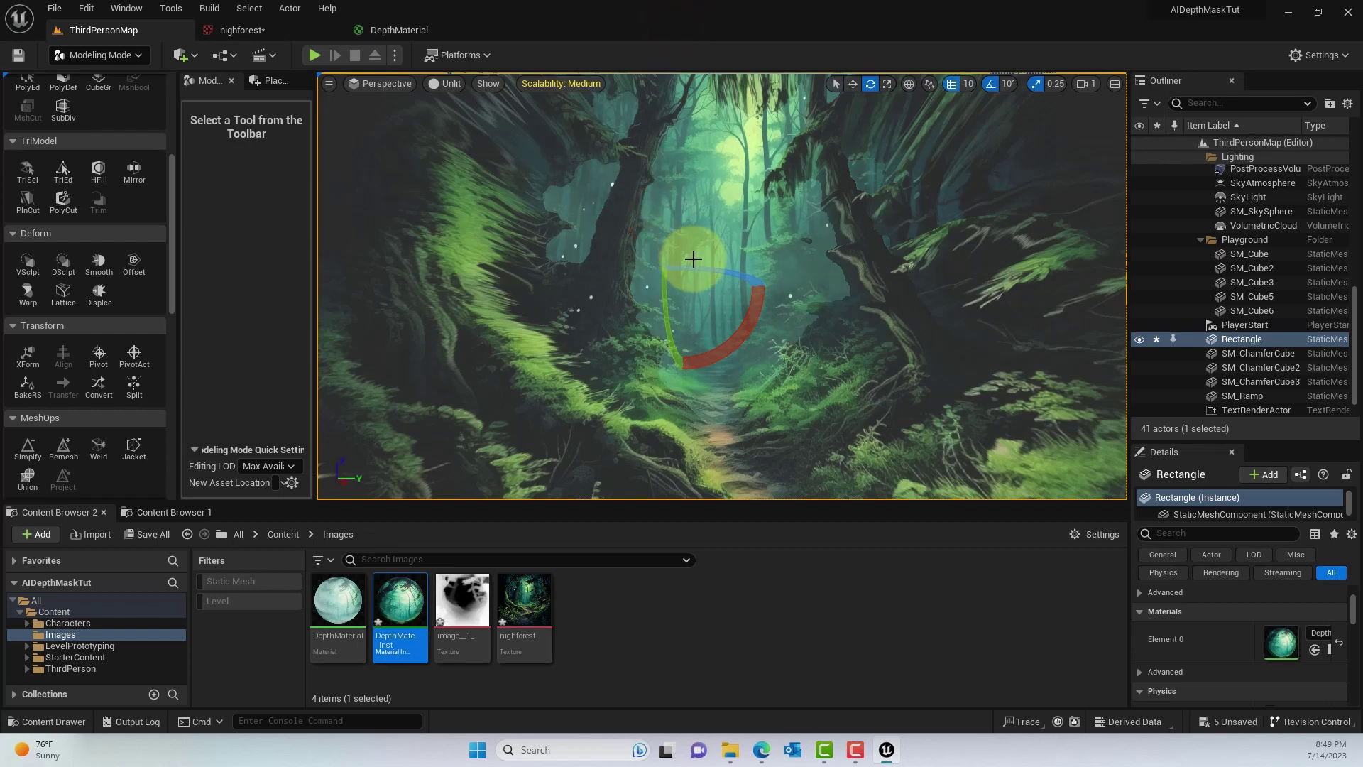
pyautogui.press('g')
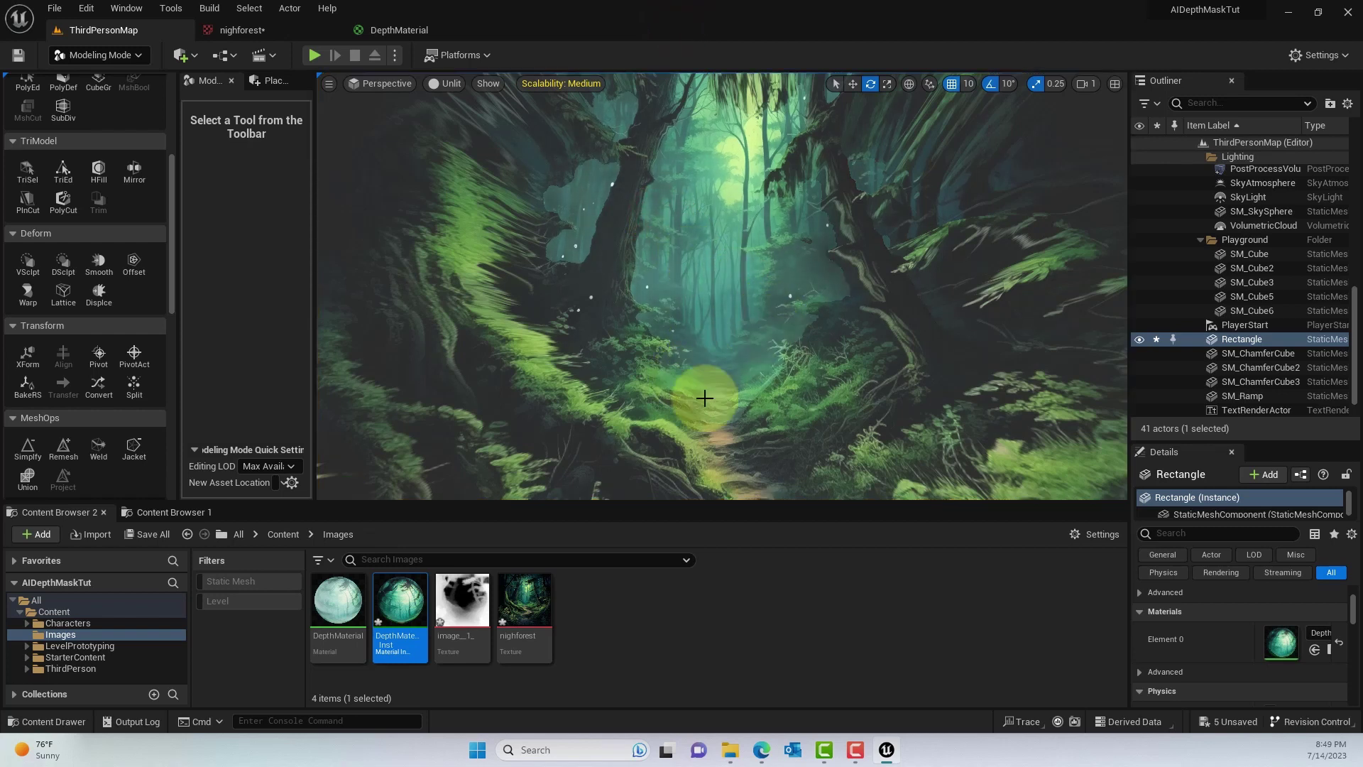